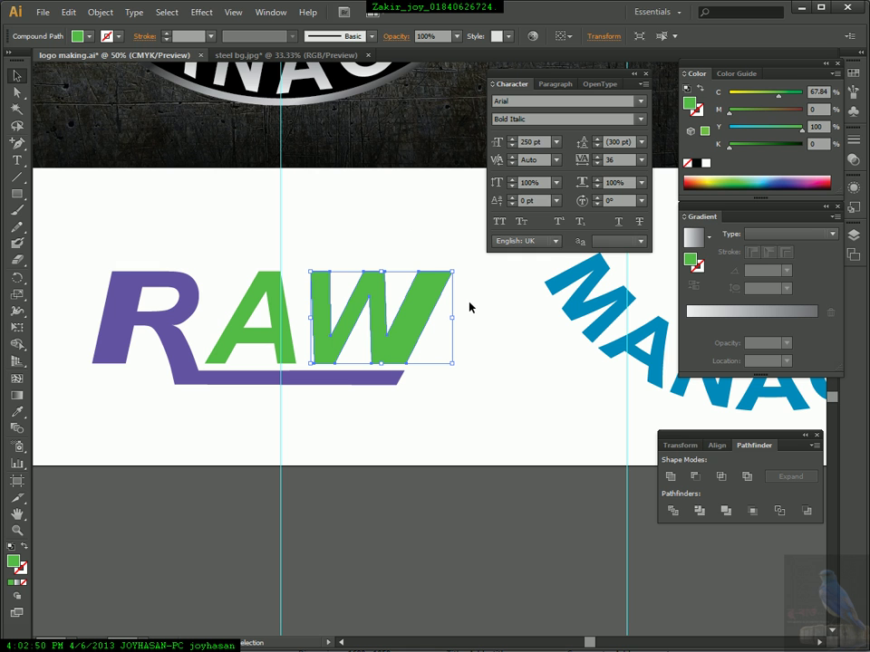
Swap the fill and stroke of the letter W so it shows as a green 1 pt outline without fill.
left_click(473, 322)
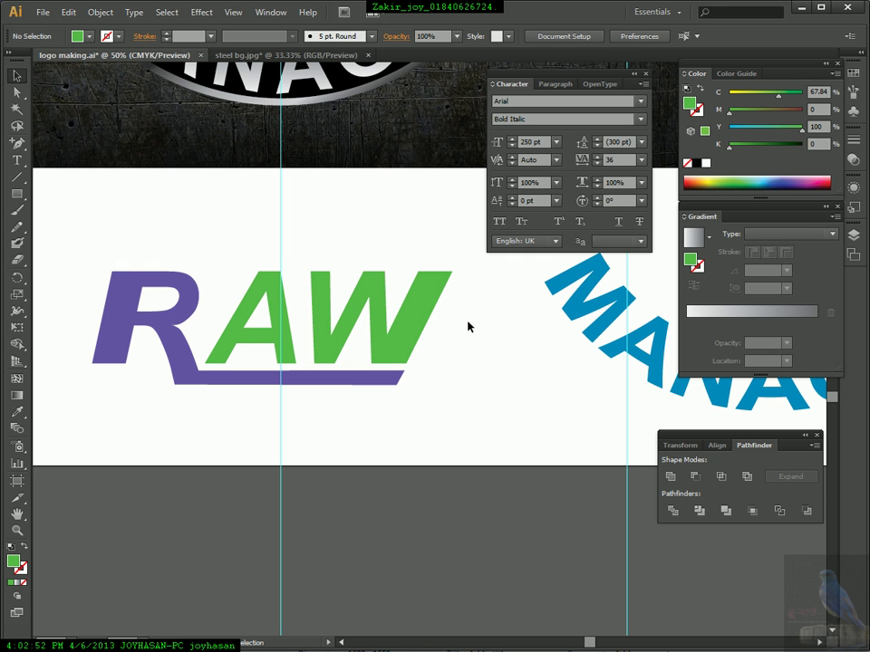
key("ctrl+space")
left_click_drag(128, 217, 407, 393)
left_click(403, 343)
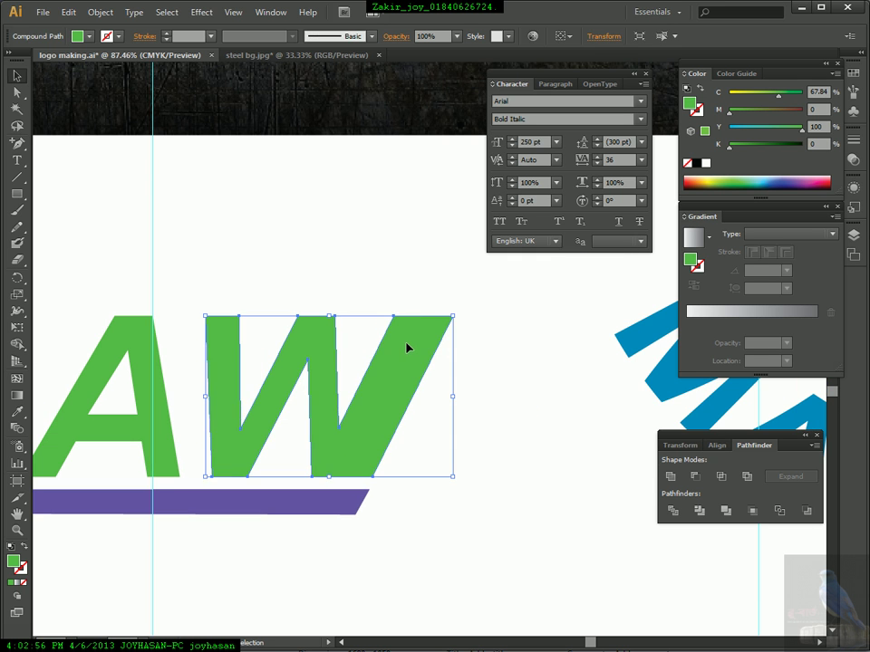
left_click(423, 273)
left_click(416, 350)
left_click(24, 546)
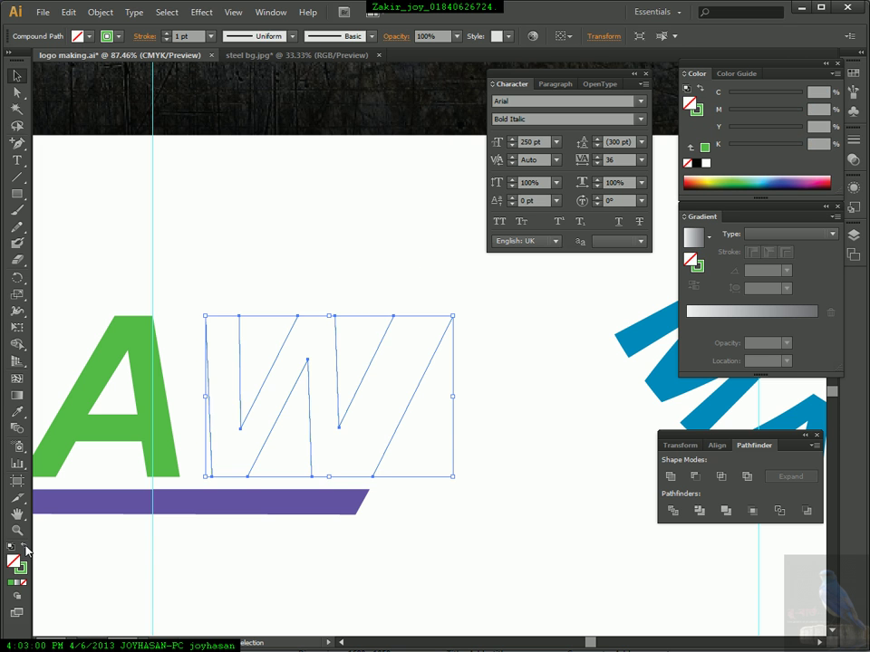
left_click(353, 259)
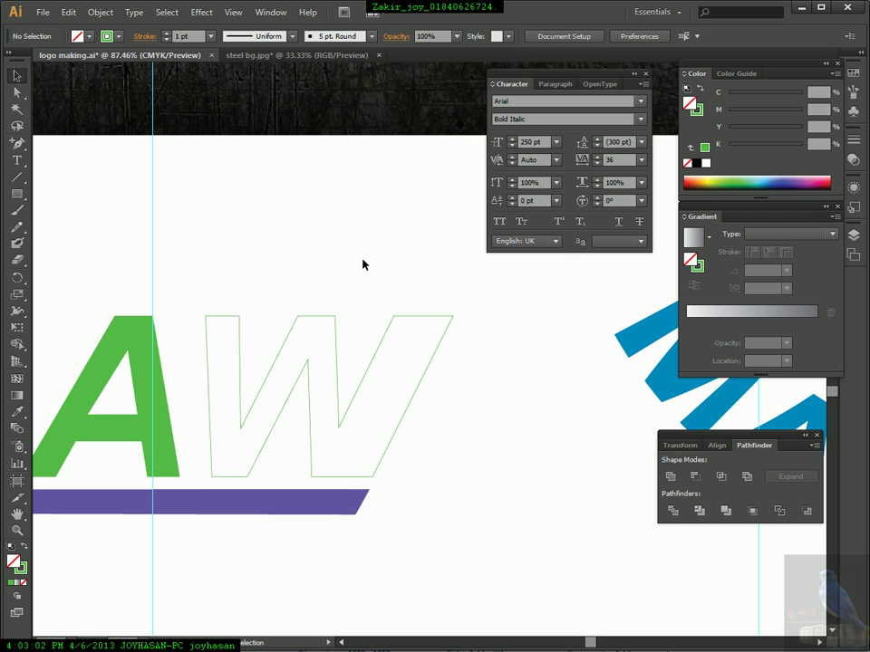
Delete the top segment of the W outline's right arm, leaving that arm open.
left_click(16, 92)
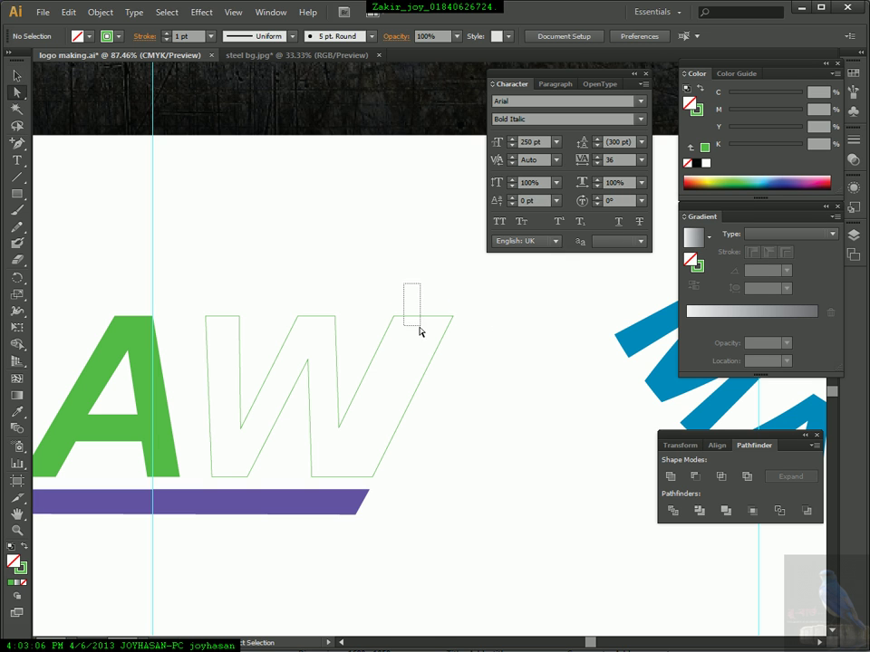
left_click_drag(420, 332, 418, 340)
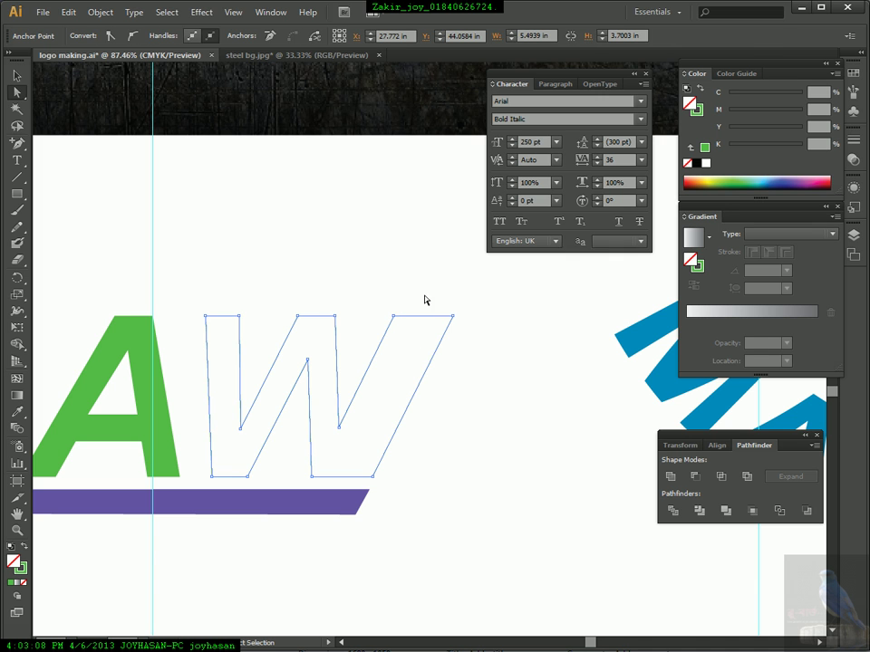
key("Delete")
left_click(460, 296)
left_click_drag(444, 294, 481, 325)
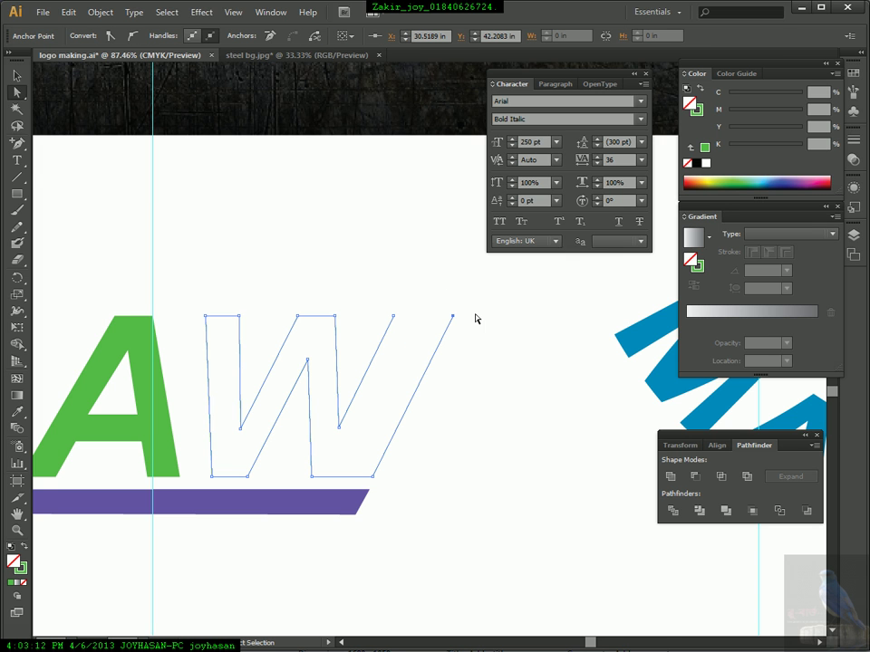
left_click_drag(17, 143, 54, 142)
left_click(453, 317)
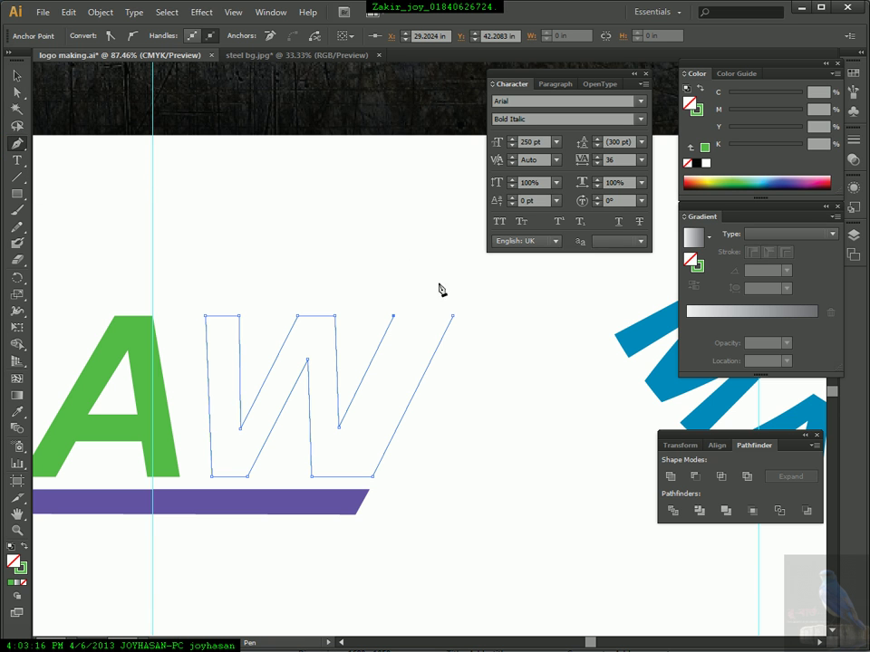
left_click(436, 283, "ctrl")
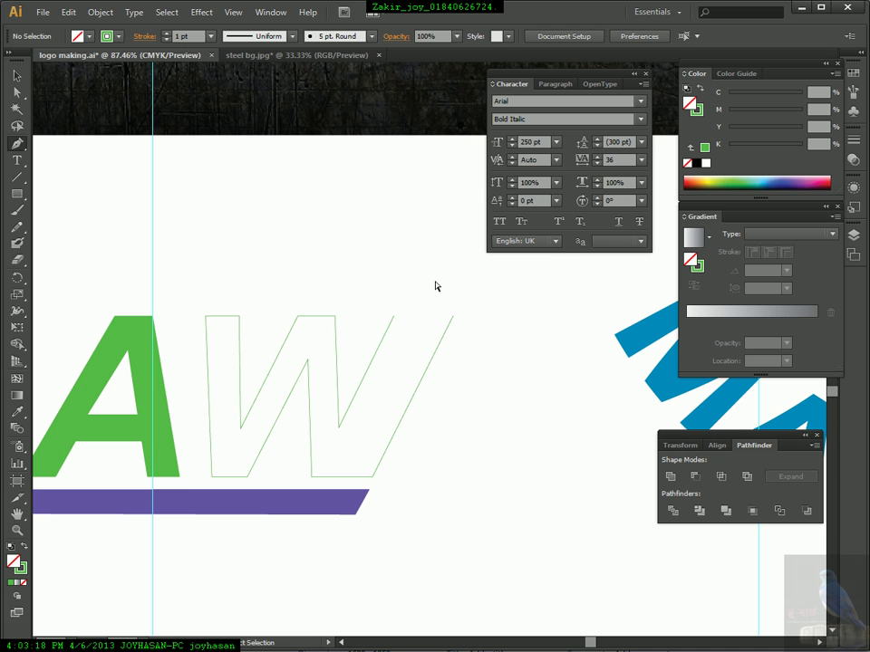
Draw a thin rectangle above the RAW lettering from the R to the W's right arm, extending its left end slightly.
left_click(21, 195)
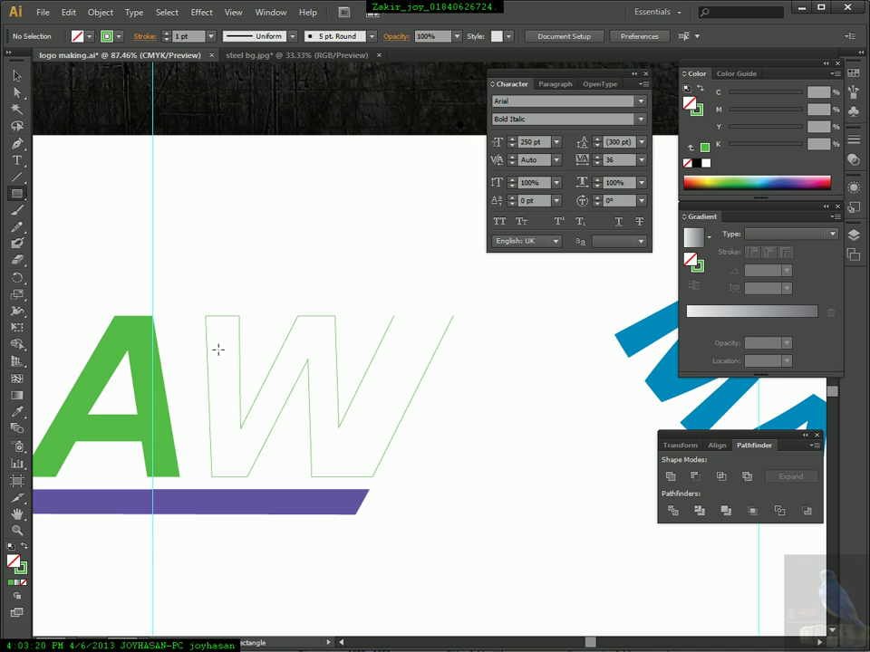
left_click(19, 77)
left_click(213, 274, "ctrl+alt")
left_click_drag(300, 293, 194, 247)
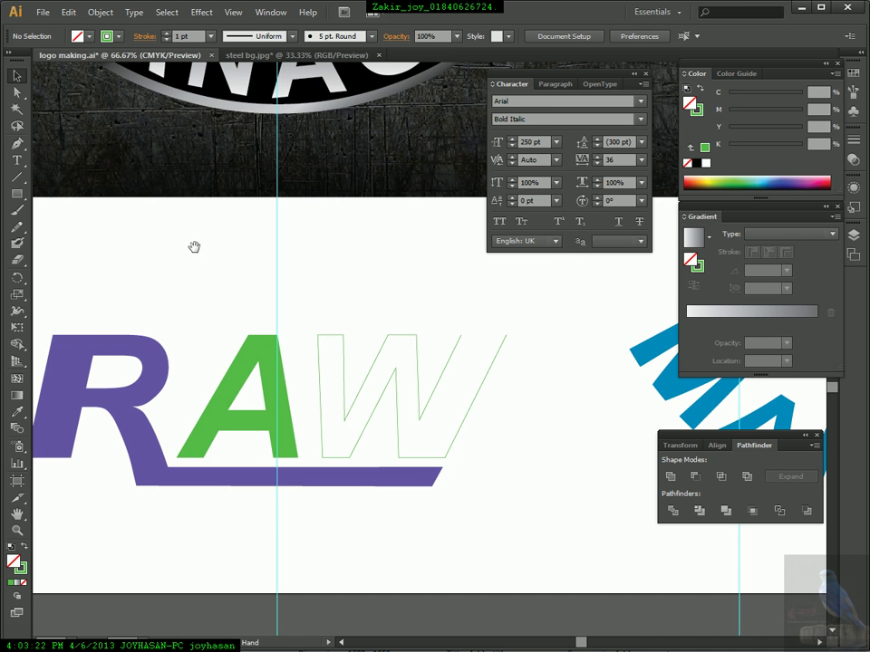
left_click(17, 193)
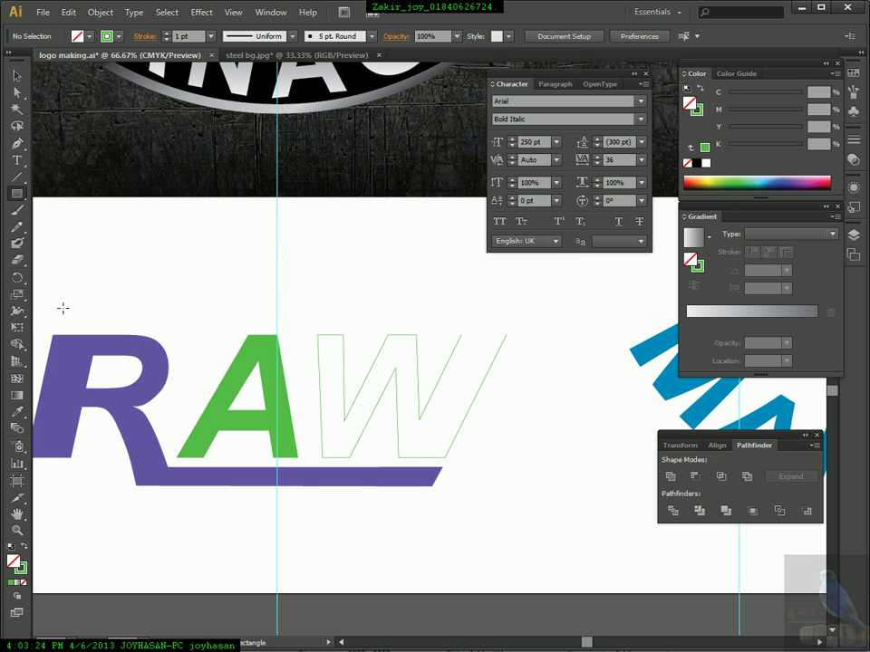
left_click_drag(58, 309, 509, 326)
key("v")
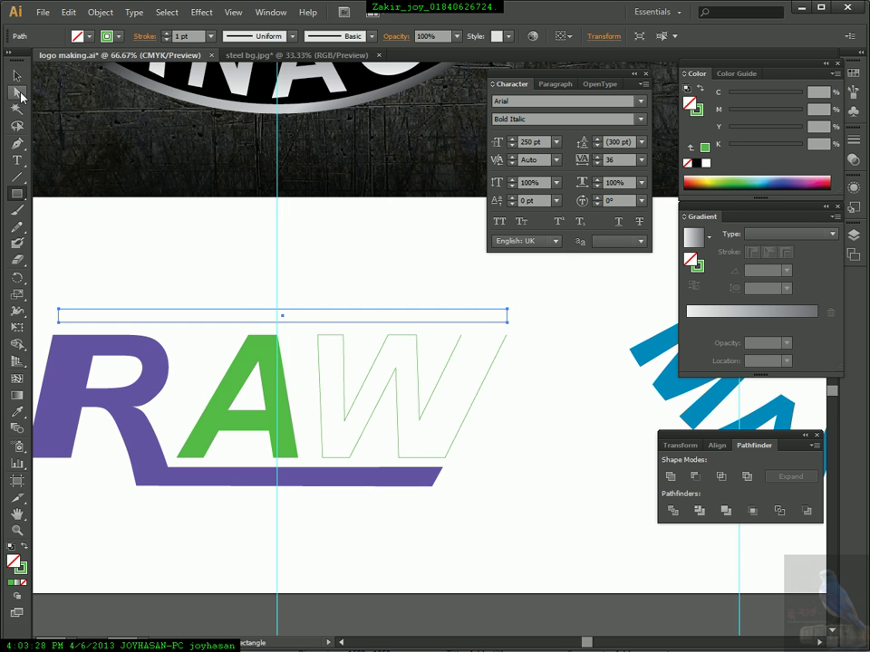
left_click_drag(56, 314, 53, 317)
left_click(138, 263)
Increase the height of the outlined bar above the lettering slightly and shift it a little to the left.
left_click_drag(494, 282, 354, 270)
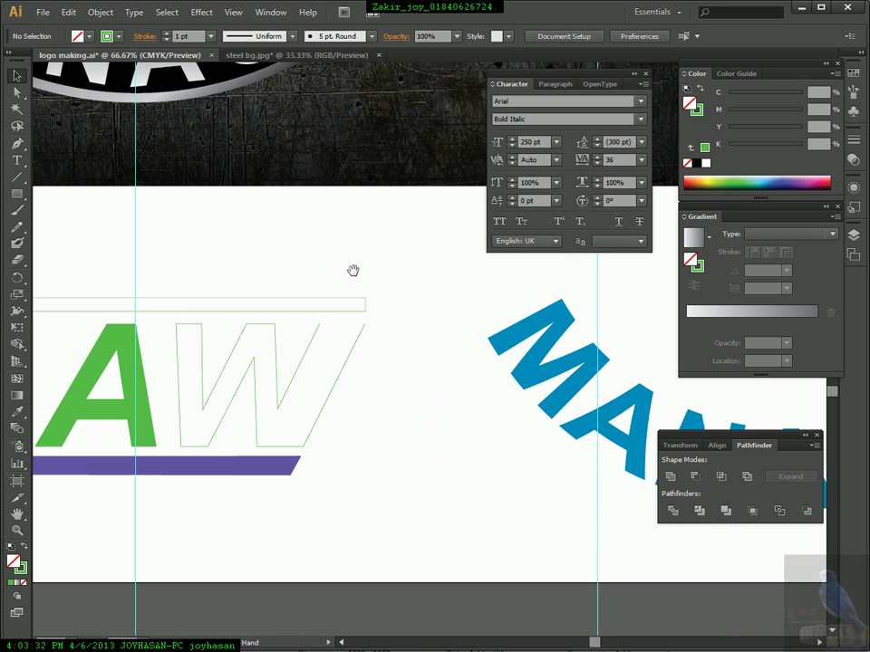
left_click_drag(256, 287, 513, 418)
key("v")
left_click(402, 282)
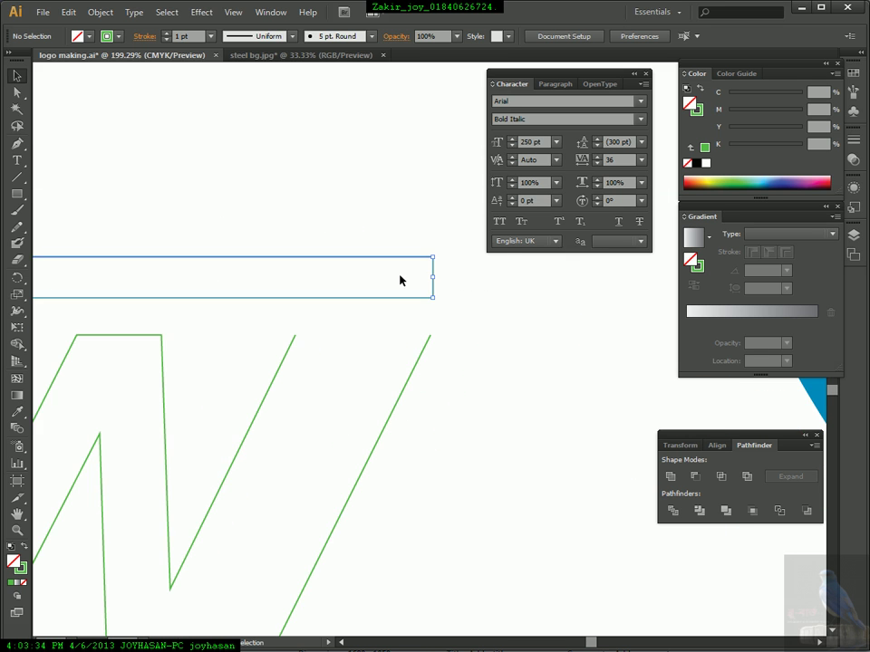
left_click_drag(432, 258, 434, 242)
left_click(413, 201)
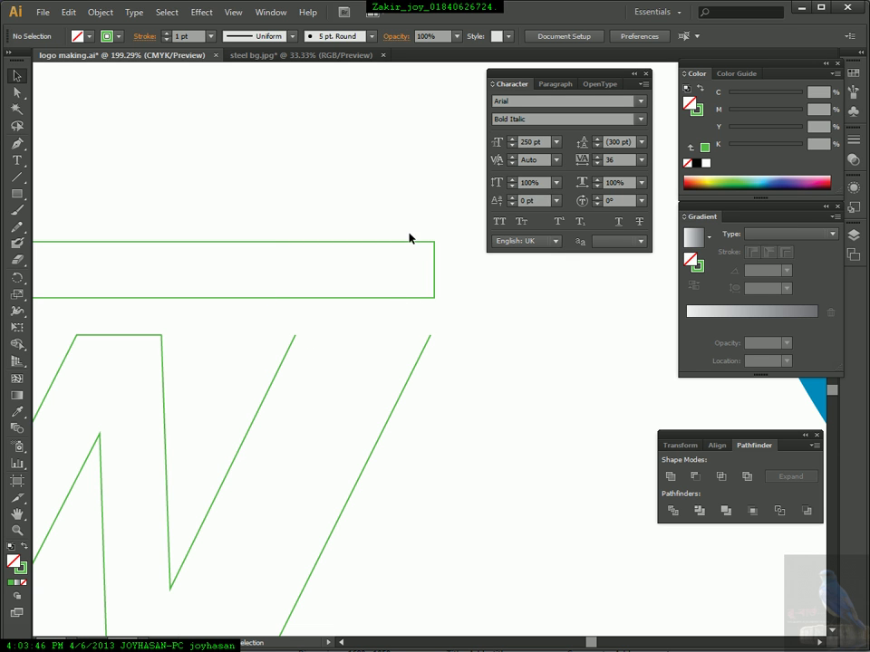
left_click_drag(406, 246, 386, 247)
left_click(453, 282)
Delete the vertical segment at the right end of the bar above the W.
key("a")
left_click_drag(437, 259, 420, 270)
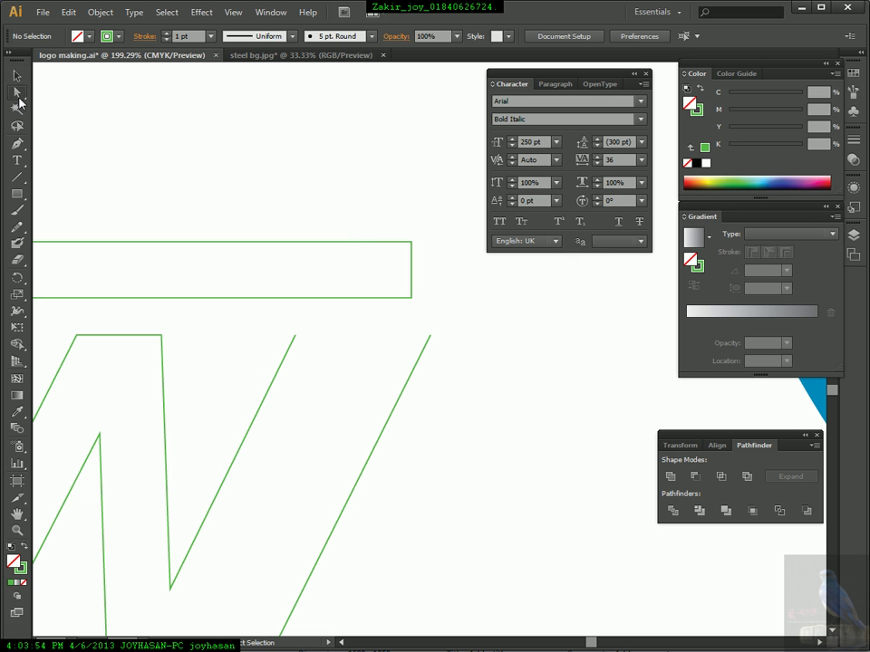
left_click(406, 270)
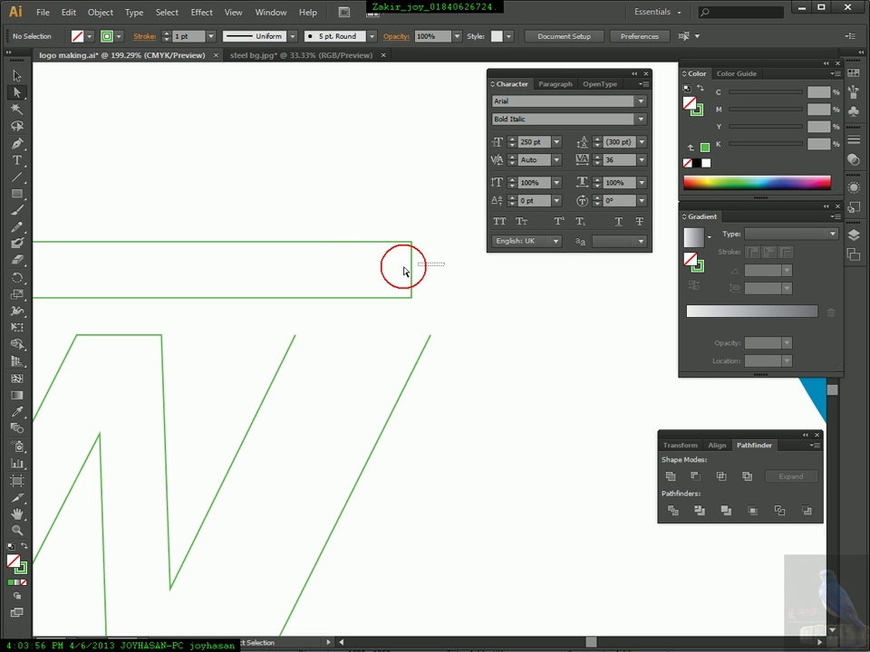
key("Delete")
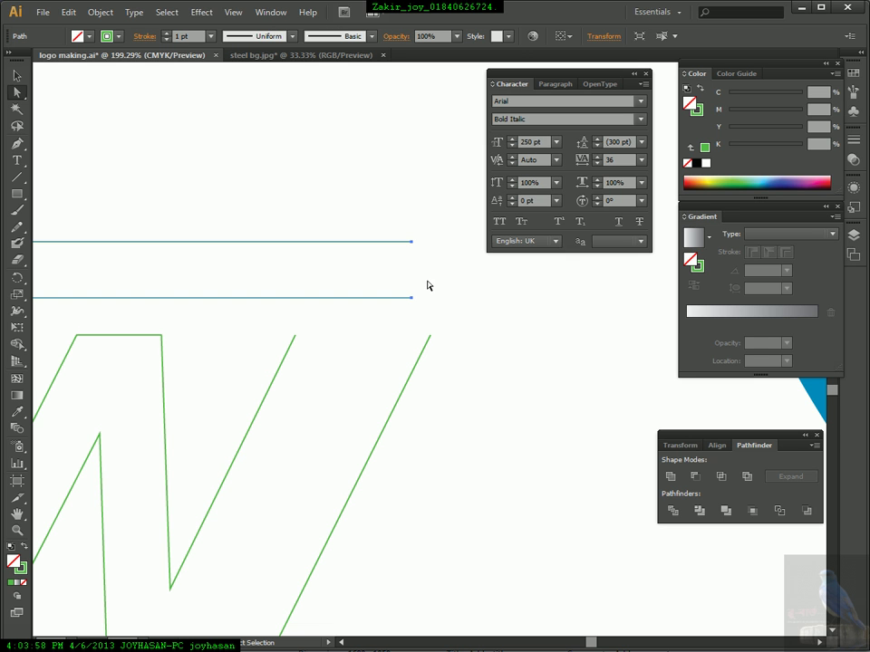
Shorten the bar's lower line by moving its right end anchor horizontally to just before the W's open arm.
left_click_drag(435, 291, 407, 305)
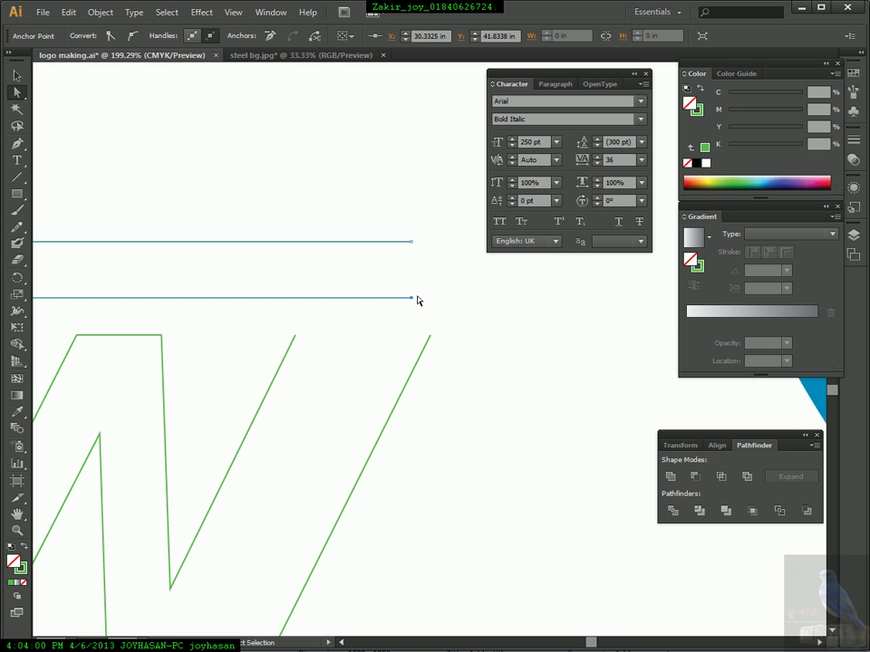
left_click(438, 290)
left_click(412, 298)
left_click_drag(413, 299, 265, 301)
left_click(408, 285)
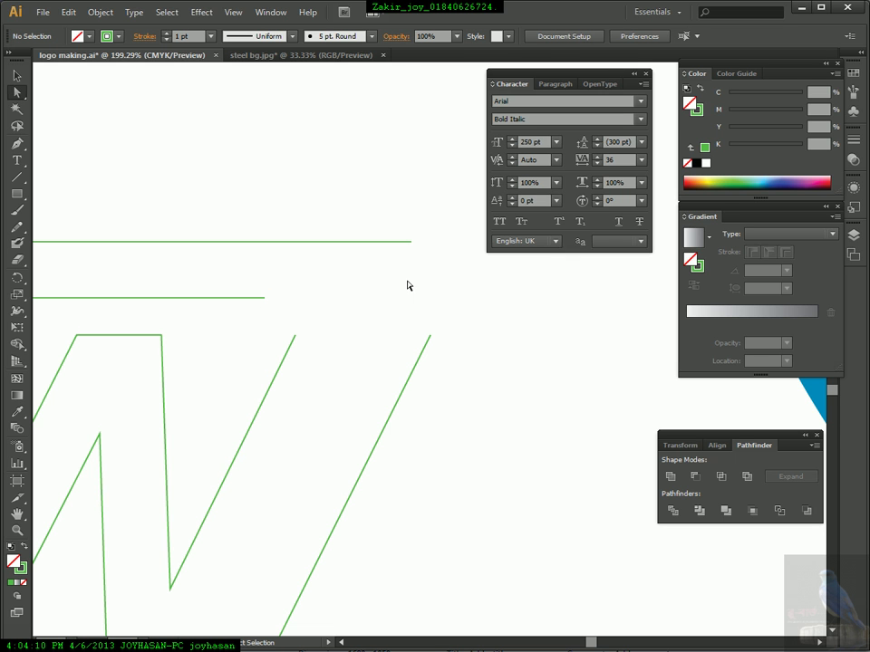
Join the bar's upper and lower line ends to the outer and inner endpoints of the W's open arm.
left_click_drag(393, 215, 478, 362)
key("ctrl+j")
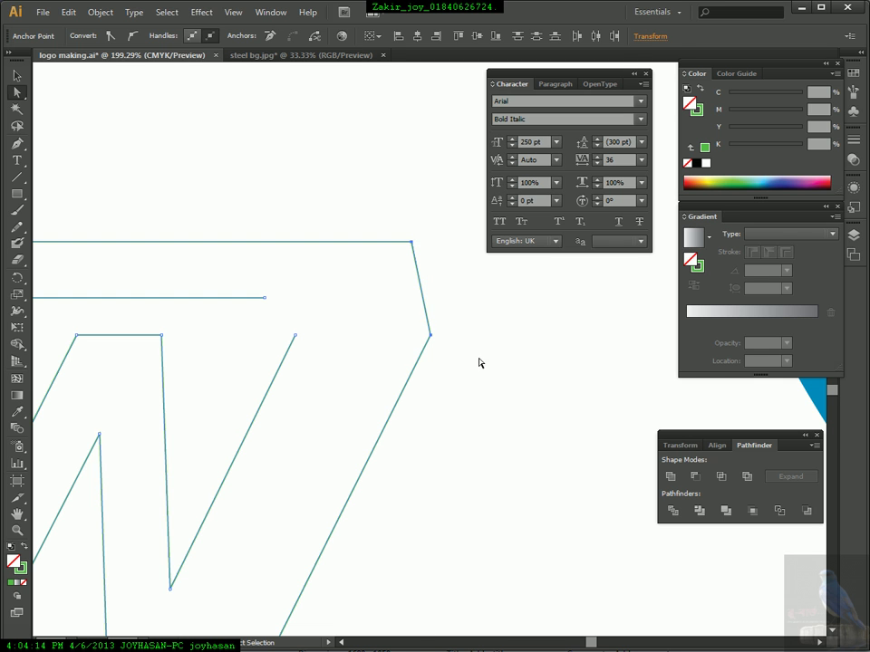
left_click_drag(246, 264, 318, 370)
key("ctrl+j")
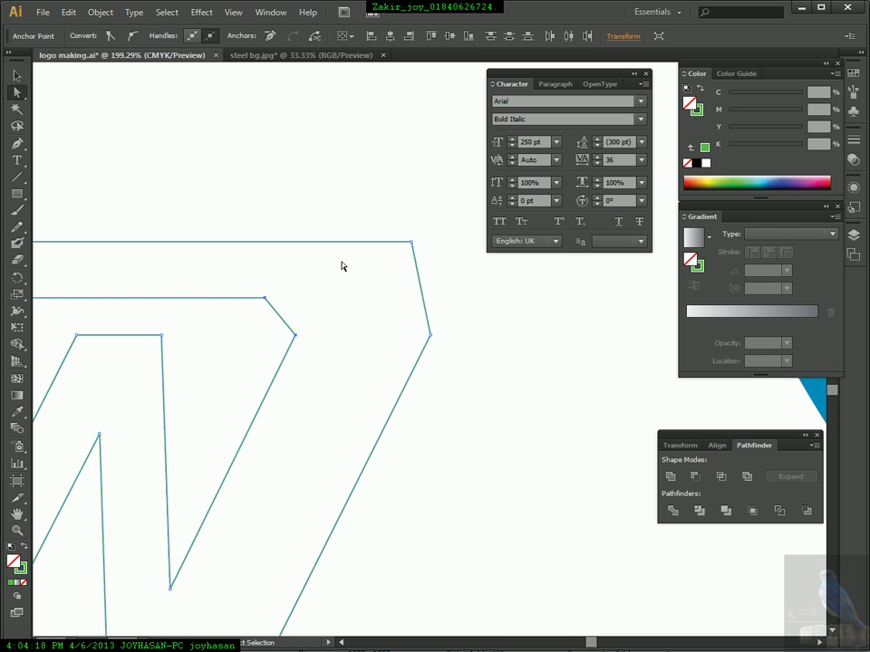
left_click(416, 119)
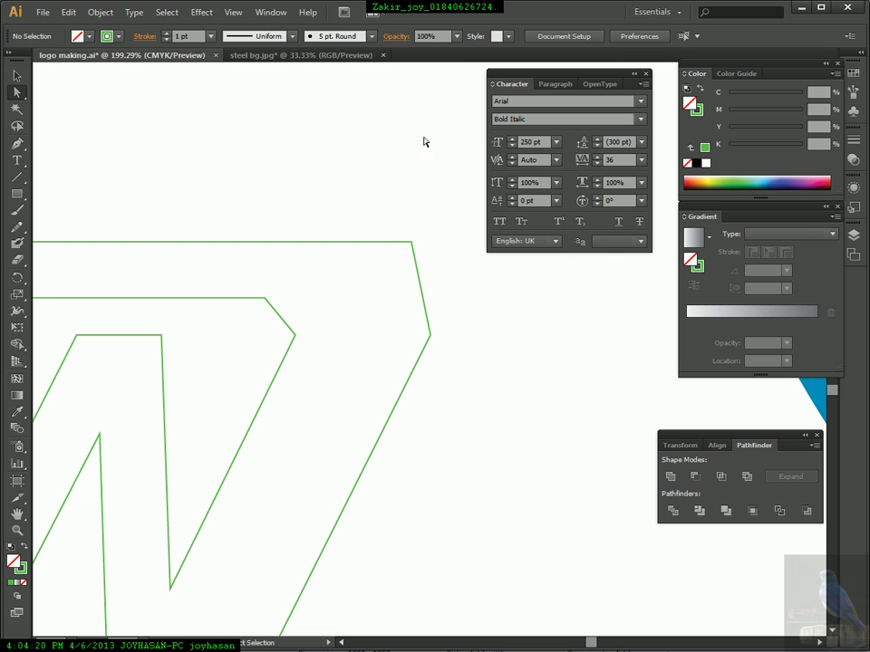
Move the bar's upper right corner anchor inward so the outer connection to the W becomes a diagonal bevel.
left_click_drag(412, 243, 339, 244)
left_click(366, 192)
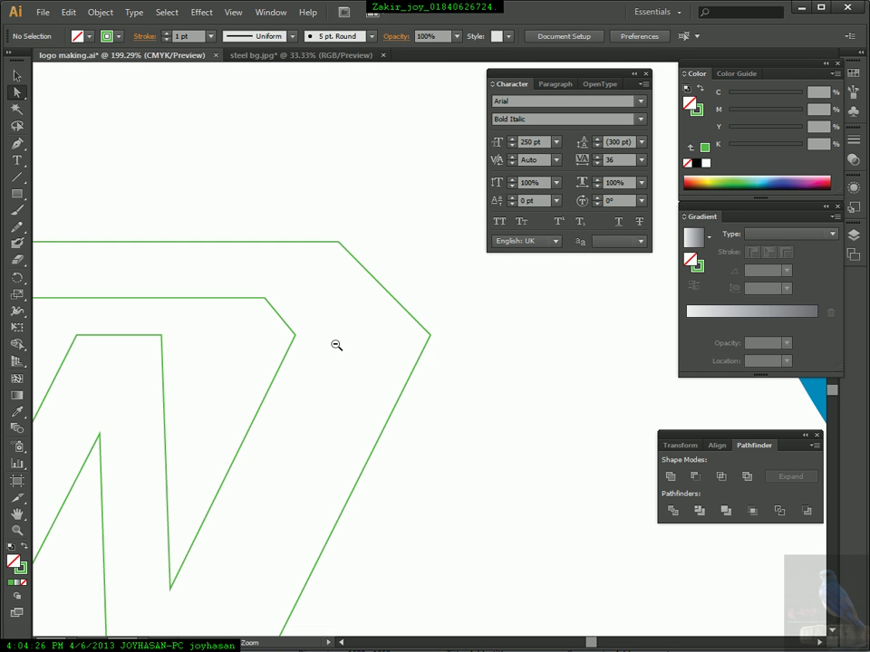
left_click(336, 344, "ctrl+alt")
left_click(337, 345, "ctrl+alt")
left_click(340, 345, "ctrl+alt")
left_click_drag(411, 328, 435, 303)
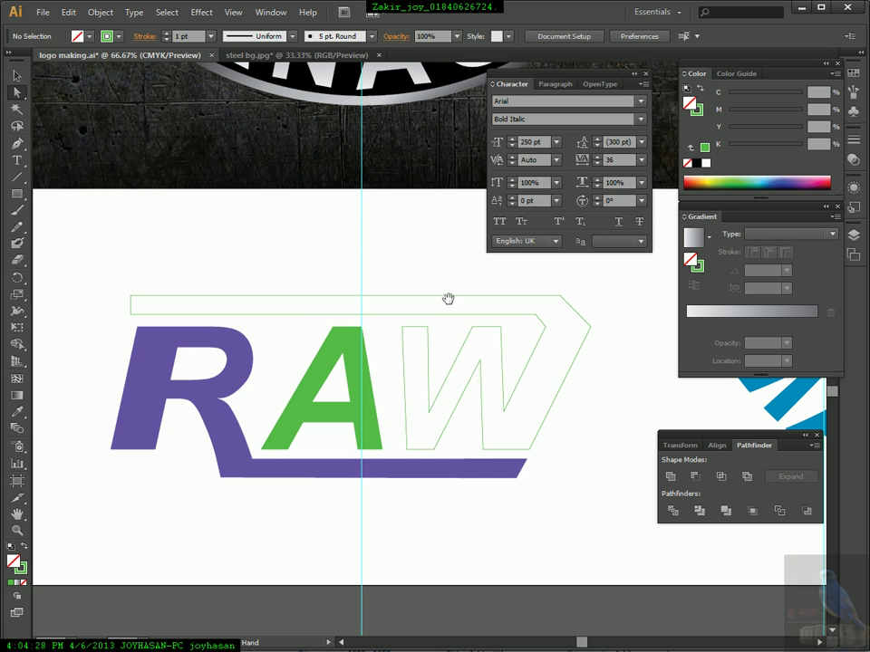
left_click_drag(418, 289, 382, 279)
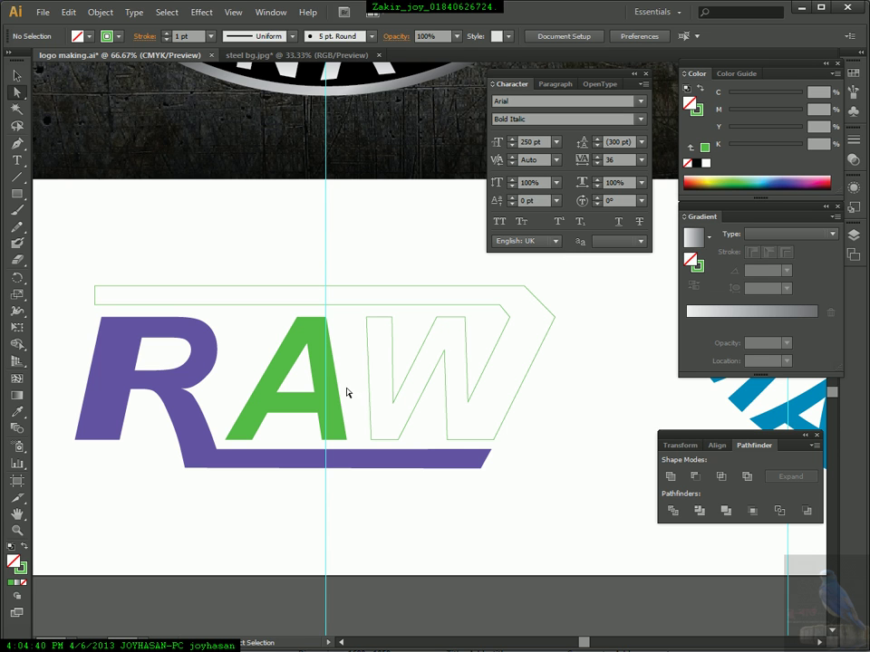
Show the rulers and place a vertical guide near the upper left corner of the R.
key("ctrl+space")
left_click_drag(79, 246, 293, 343)
key("space")
left_click_drag(210, 353, 275, 258)
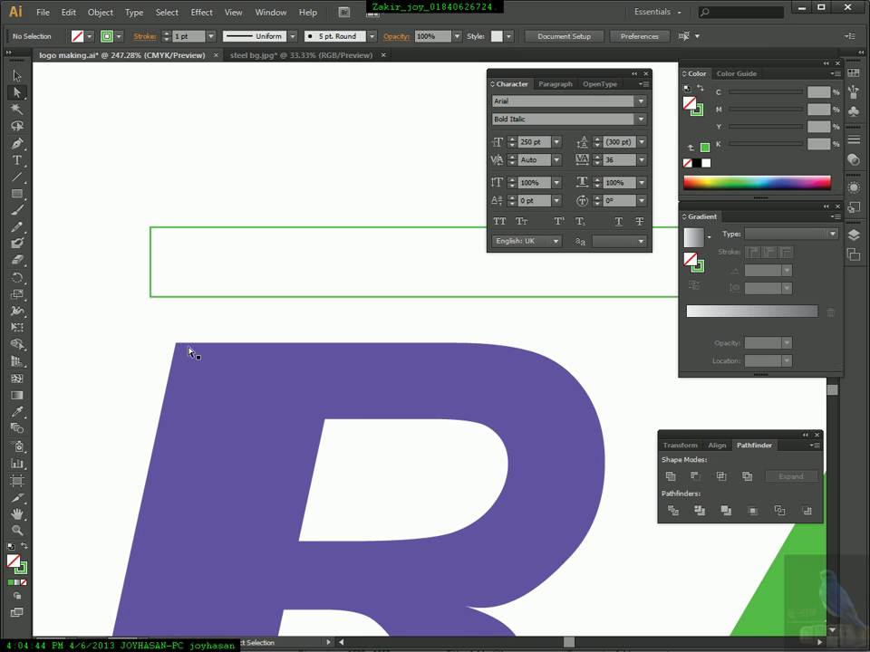
left_click_drag(190, 351, 154, 318)
left_click_drag(94, 174, 143, 247)
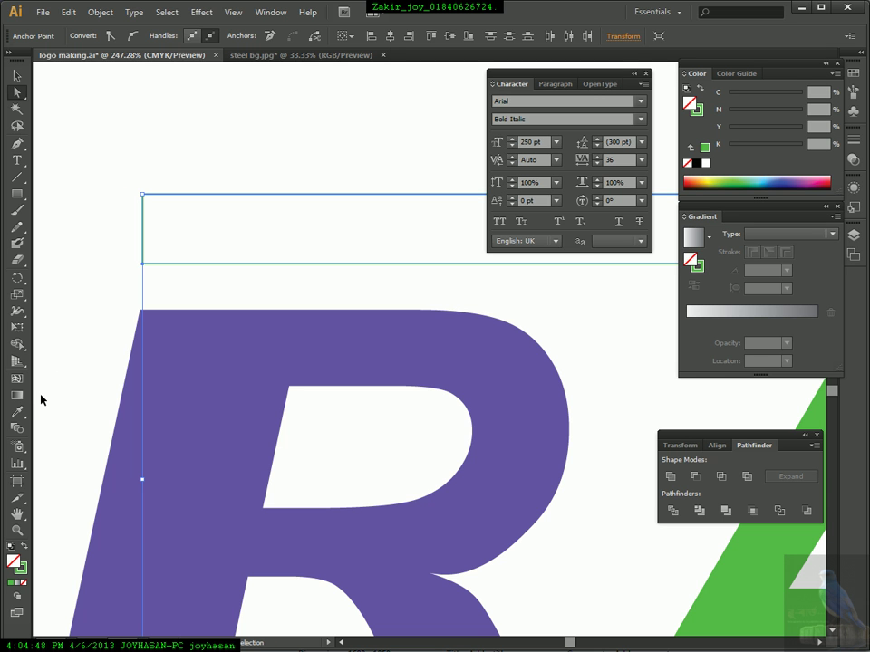
key("ctrl+r")
left_click_drag(101, 387, 138, 368)
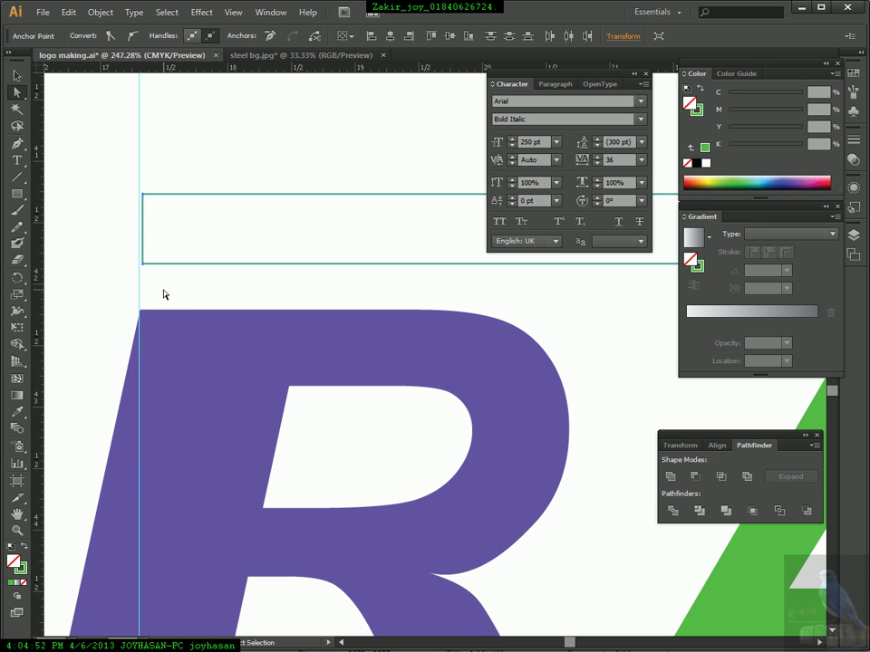
Unlock the guides to move the vertical guide exactly onto the R's upper left corner, and lock them again.
key("ctrl+space")
left_click_drag(87, 196, 131, 246)
left_click_drag(182, 353, 204, 363)
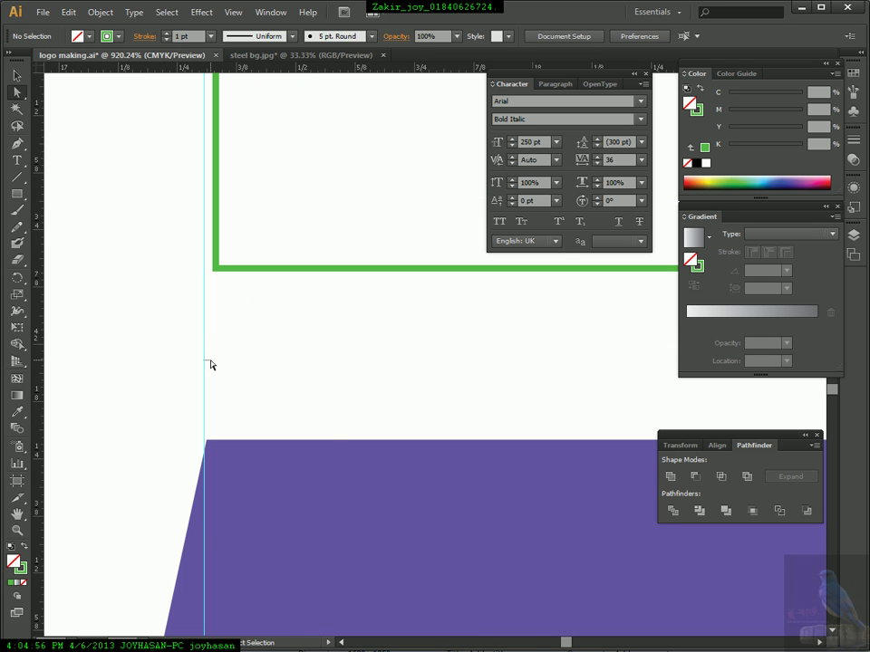
right_click(211, 365)
left_click(209, 373)
left_click_drag(206, 375, 208, 377)
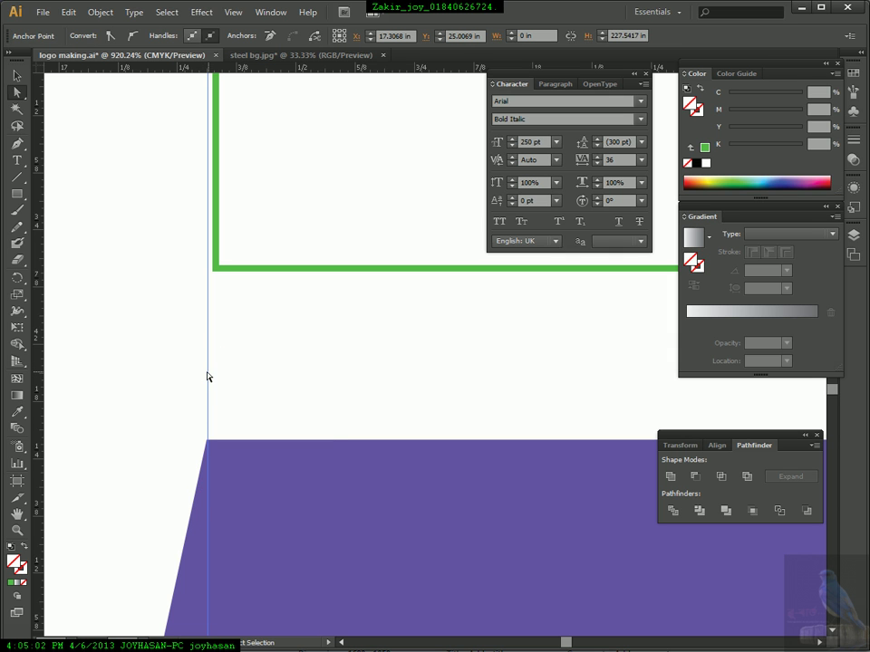
right_click(205, 351)
left_click(226, 428)
left_click(175, 237)
Move the bar's left end anchors onto the vertical guide so the bar lines up with the R.
left_click(290, 216, "ctrl+alt")
left_click(166, 219, "ctrl+alt")
left_click_drag(223, 248, 328, 406)
left_click_drag(263, 265, 337, 413)
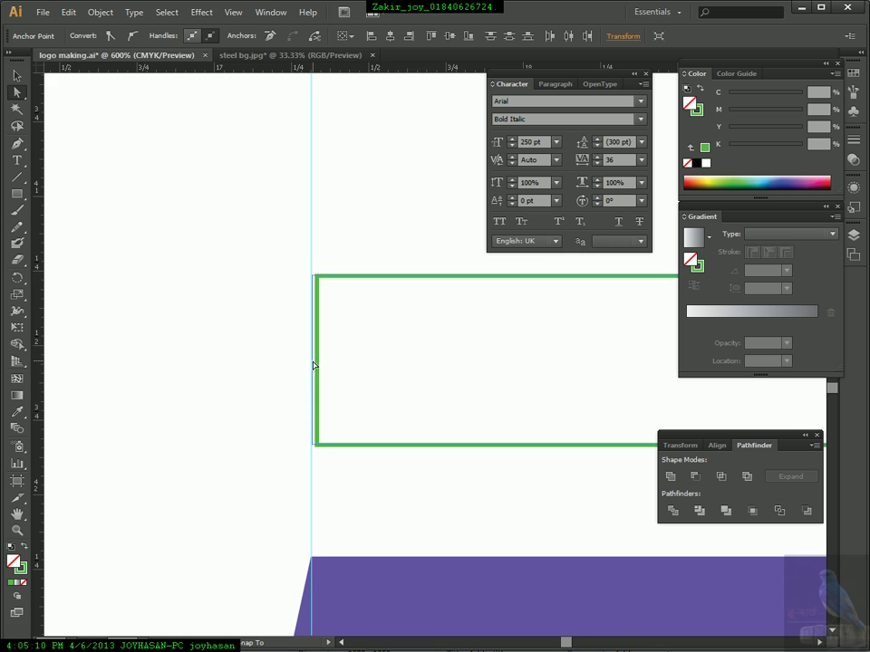
left_click_drag(314, 365, 313, 365)
left_click(393, 401)
Move the bar's upper left corner anchor to the right so its left end slants like the R.
left_click(447, 413, "ctrl+alt")
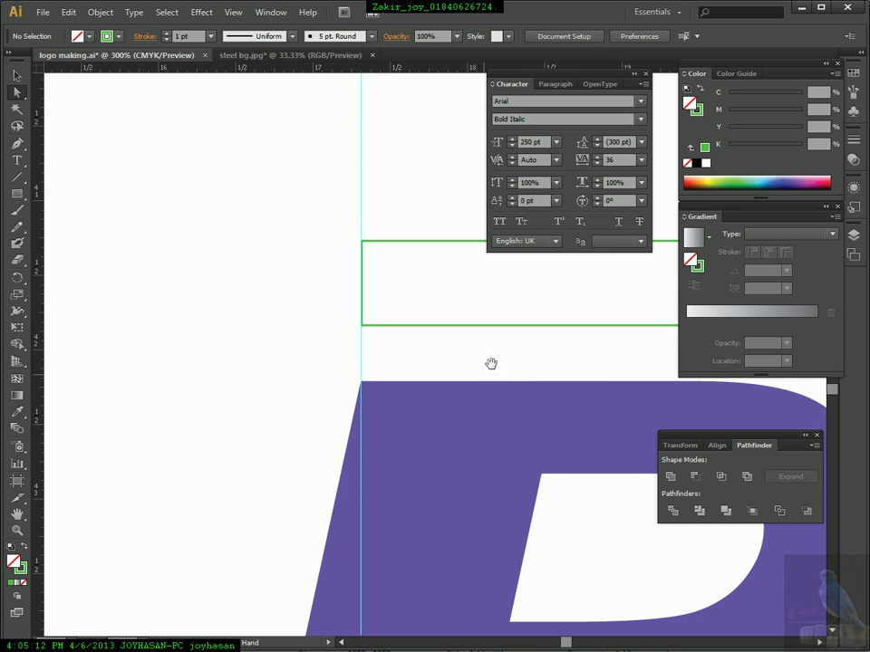
left_click_drag(491, 363, 314, 366)
left_click_drag(158, 232, 211, 244)
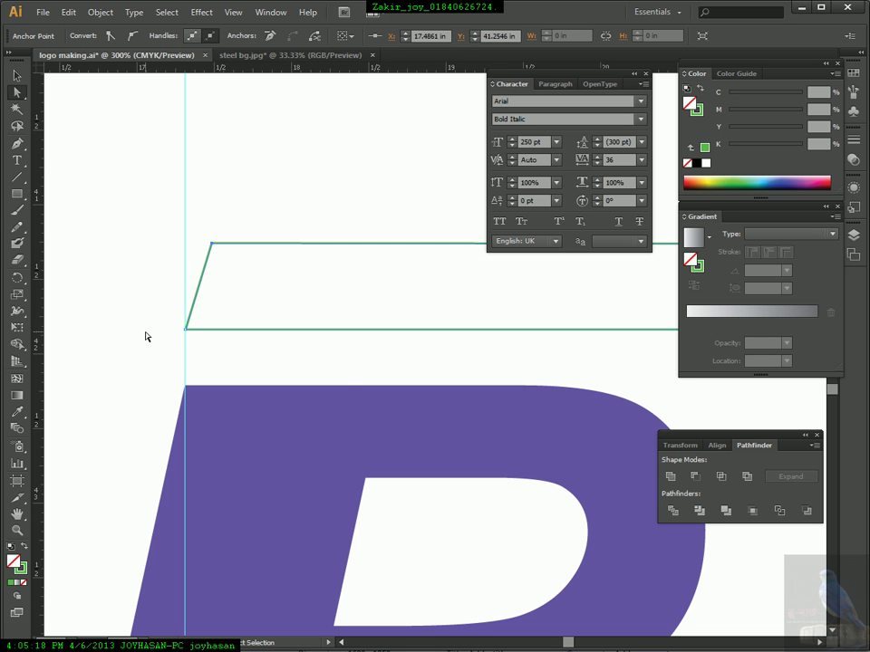
Shift the lower left anchor of the bar above the R slightly inward to adjust the slant of its end.
left_click(491, 382, "ctrl+alt")
left_click(369, 327, "ctrl+alt")
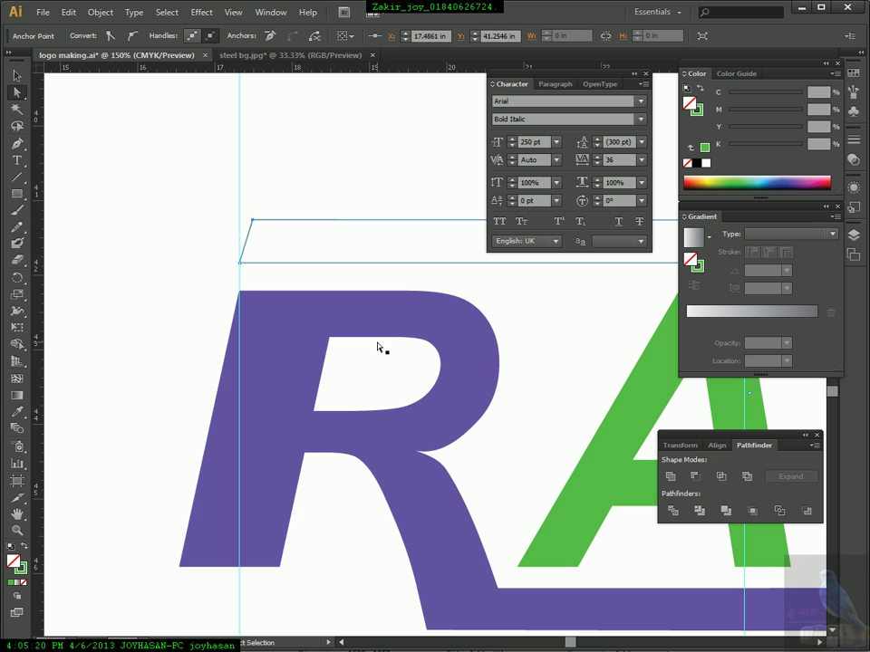
left_click_drag(149, 184, 549, 404)
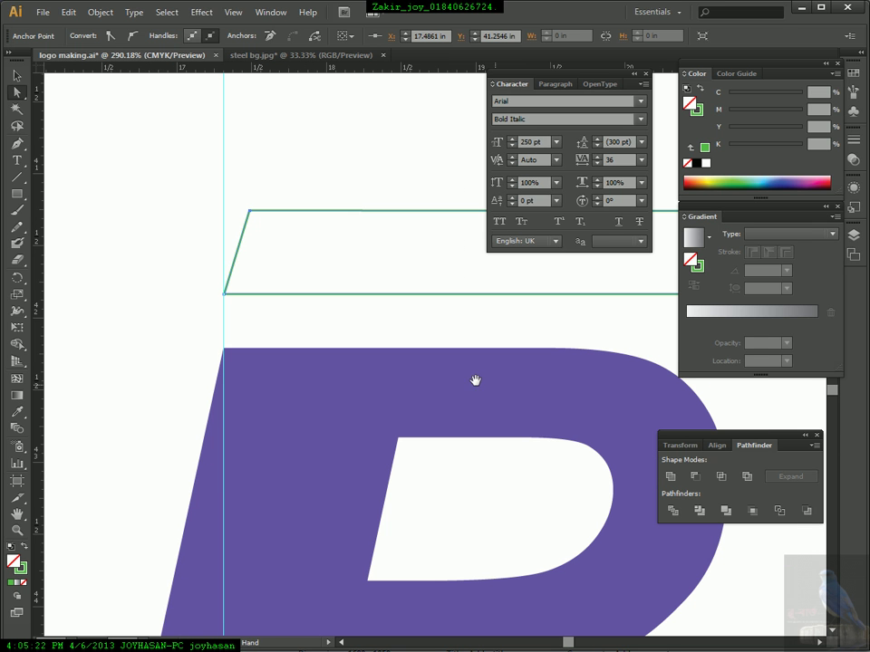
left_click(226, 295)
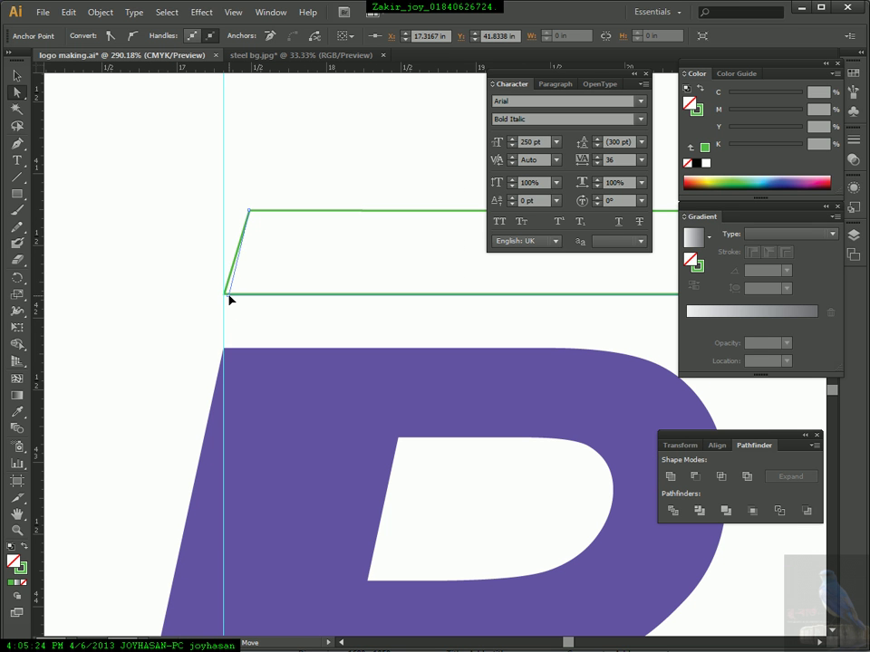
left_click_drag(229, 294, 232, 296)
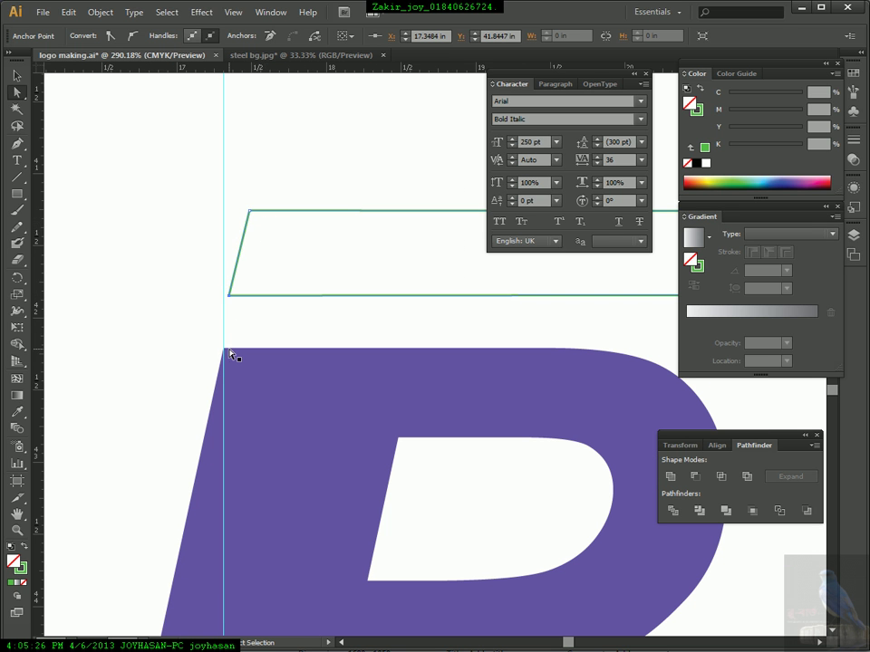
Draw a slanted reference line from the R's upper left corner and slide it down along its own direction across the bar's left end.
left_click(16, 177)
left_click_drag(224, 348, 305, 85)
key("v")
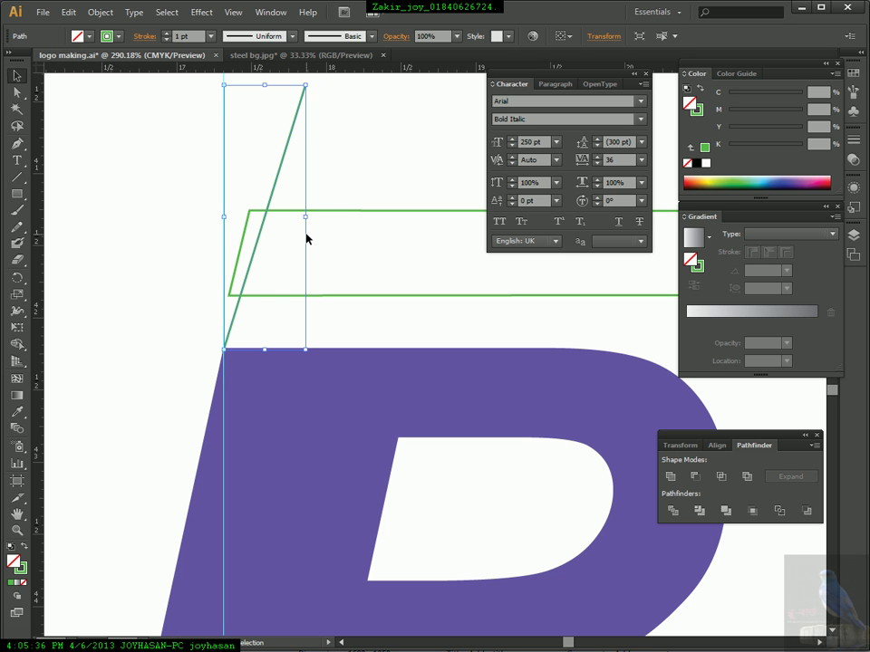
left_click_drag(268, 206, 231, 330)
left_click(277, 221)
left_click(258, 238)
left_click(258, 241)
left_click(259, 241)
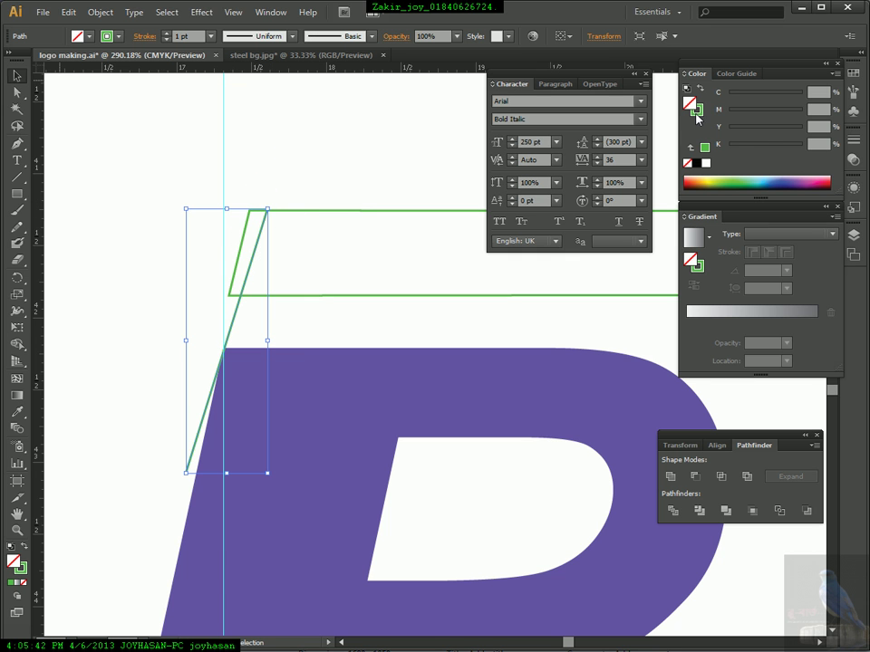
Change the slanted reference line's stroke to brick red (C 19.61, M 85.88, Y 100, K 10.59) and deselect it.
left_click(697, 116)
left_click(712, 184)
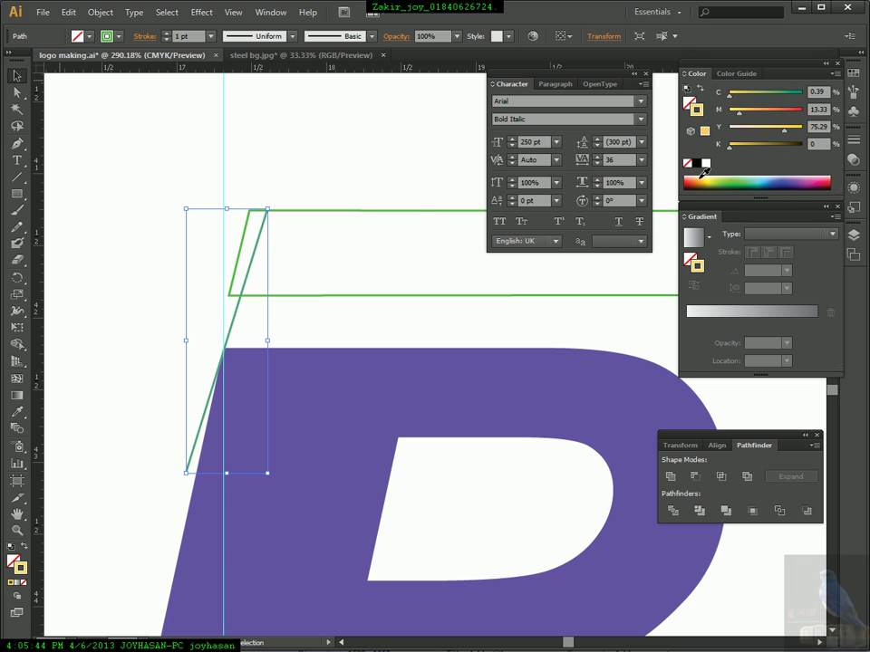
left_click(690, 183)
left_click_drag(311, 181, 332, 248)
left_click(199, 117)
Move the bar's two left end anchors onto the red reference line.
left_click(16, 92)
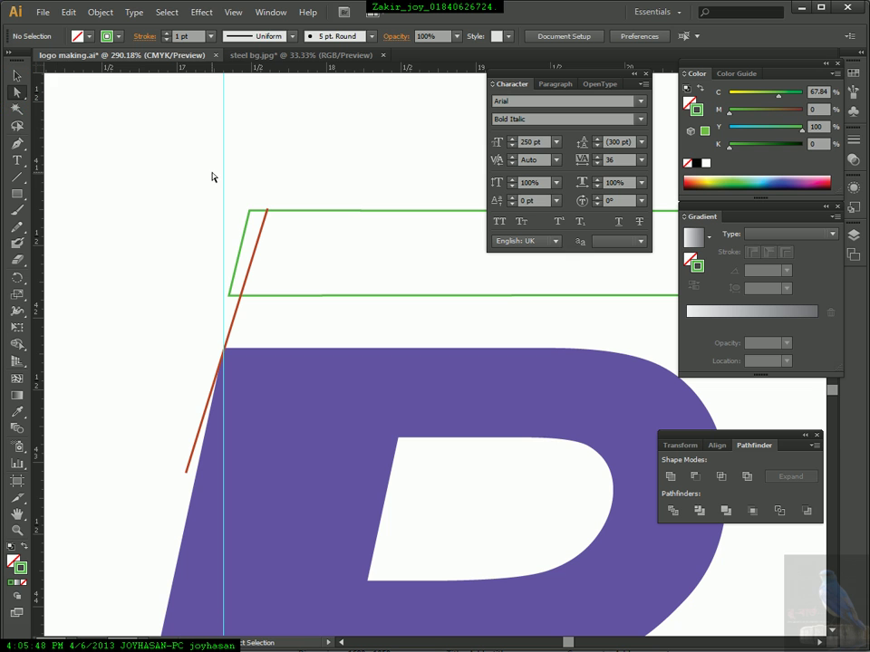
left_click_drag(240, 188, 266, 214)
left_click_drag(219, 281, 241, 295)
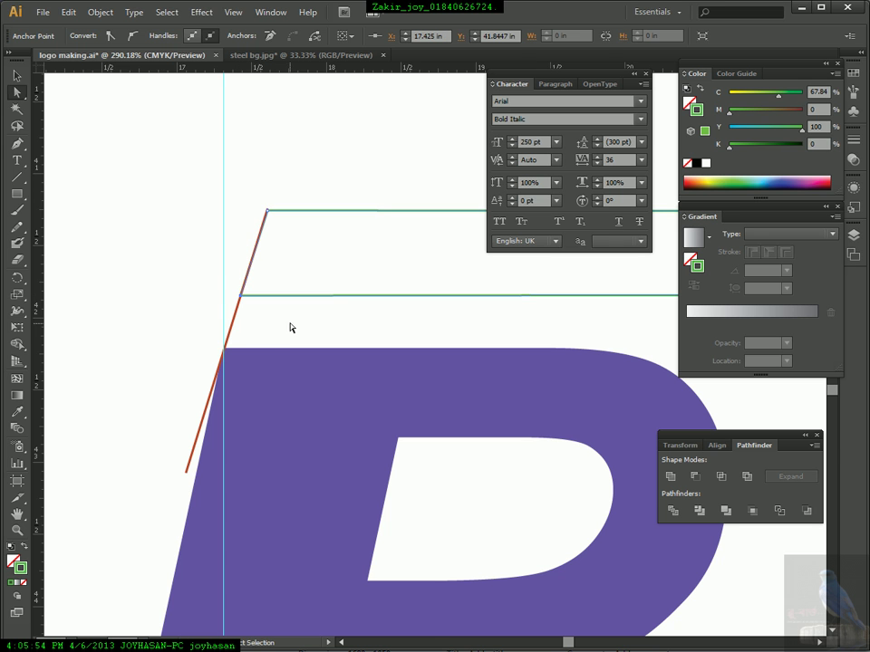
left_click(290, 327)
Delete the red slanted reference line.
key("v")
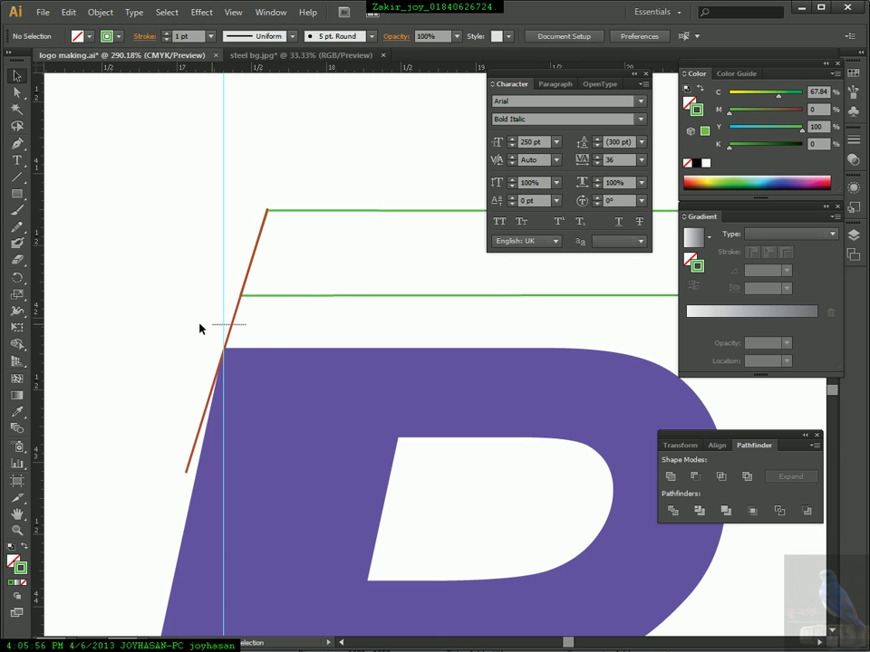
left_click(232, 317)
key("Delete")
Shift both left end anchors of the upper bar slightly to the left together, keeping the slant.
key("z")
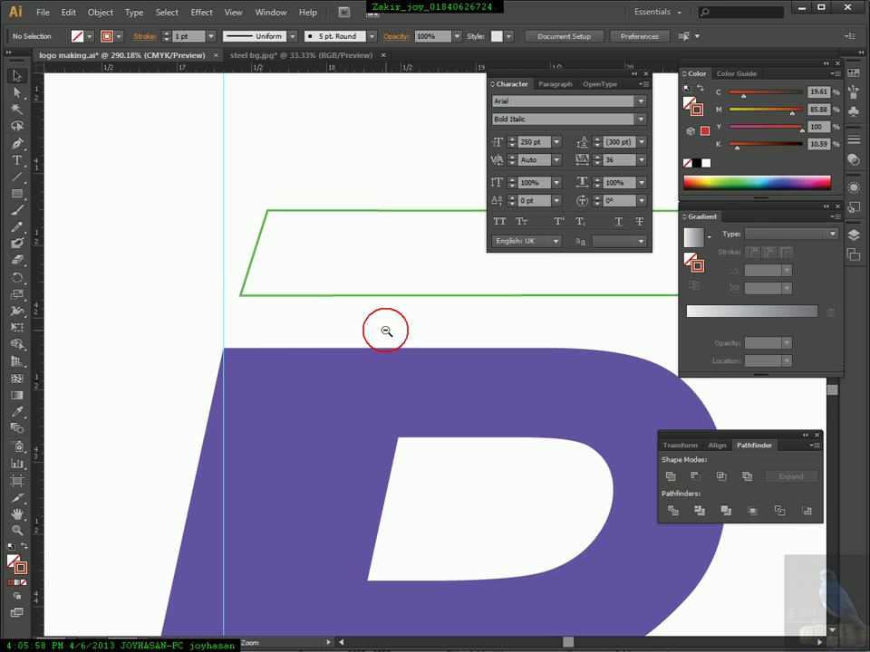
left_click(386, 331, "alt")
key("v")
left_click(16, 90)
left_click_drag(206, 209, 242, 305)
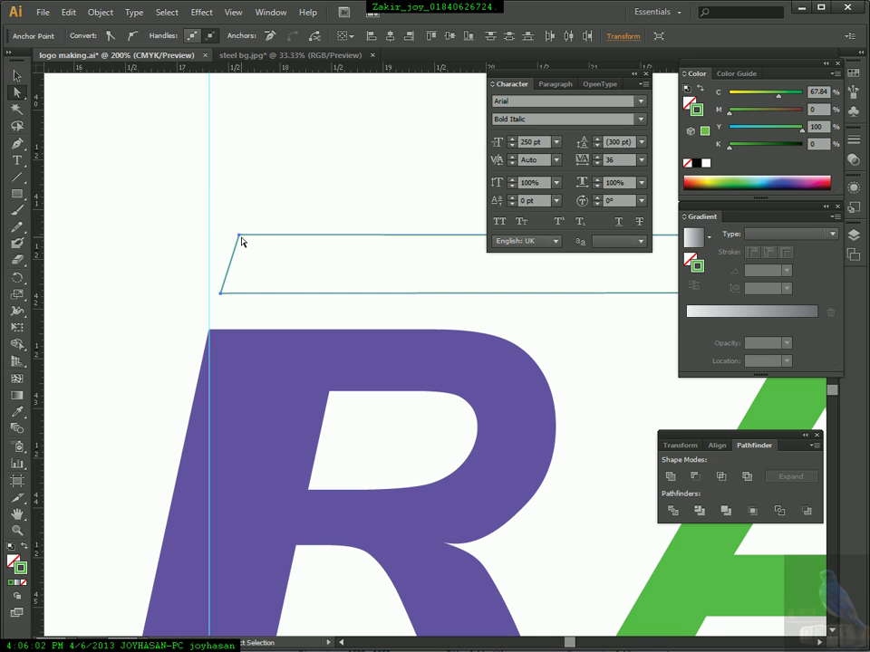
left_click_drag(239, 238, 236, 239)
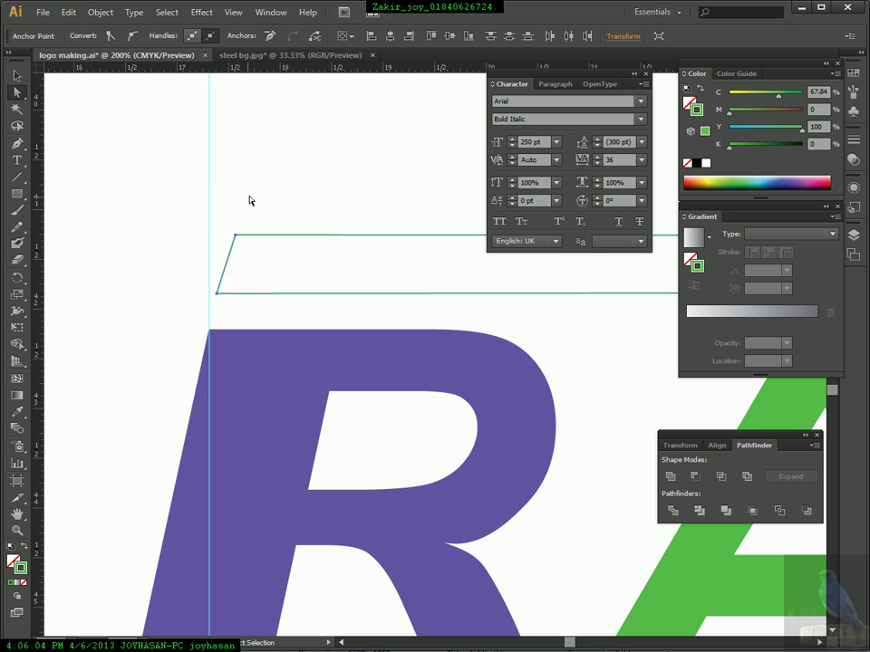
left_click(249, 199)
left_click(414, 356, "ctrl+alt")
left_click(415, 355, "ctrl+alt")
left_click_drag(497, 402, 408, 327)
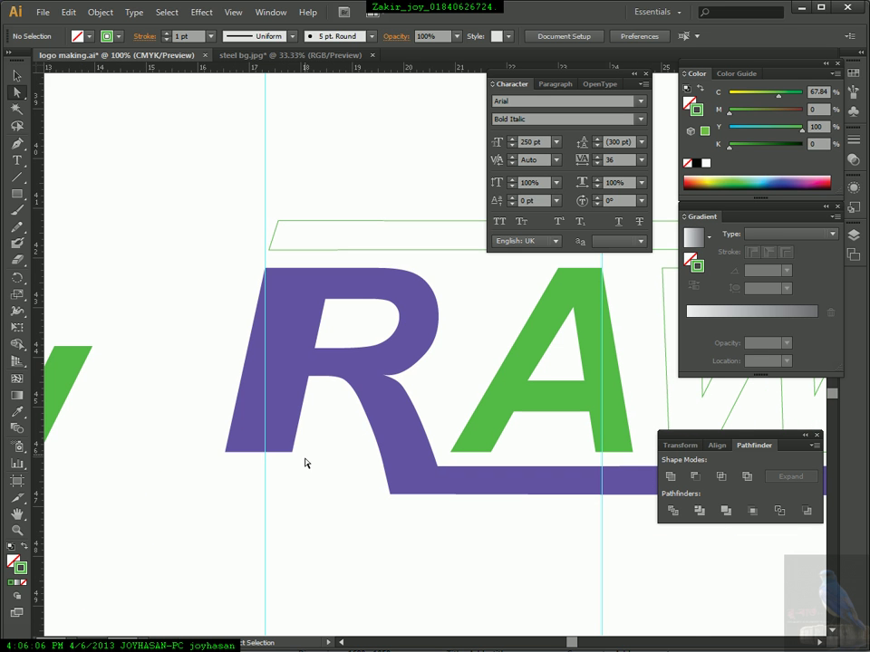
left_click(277, 450)
left_click_drag(292, 451, 286, 434)
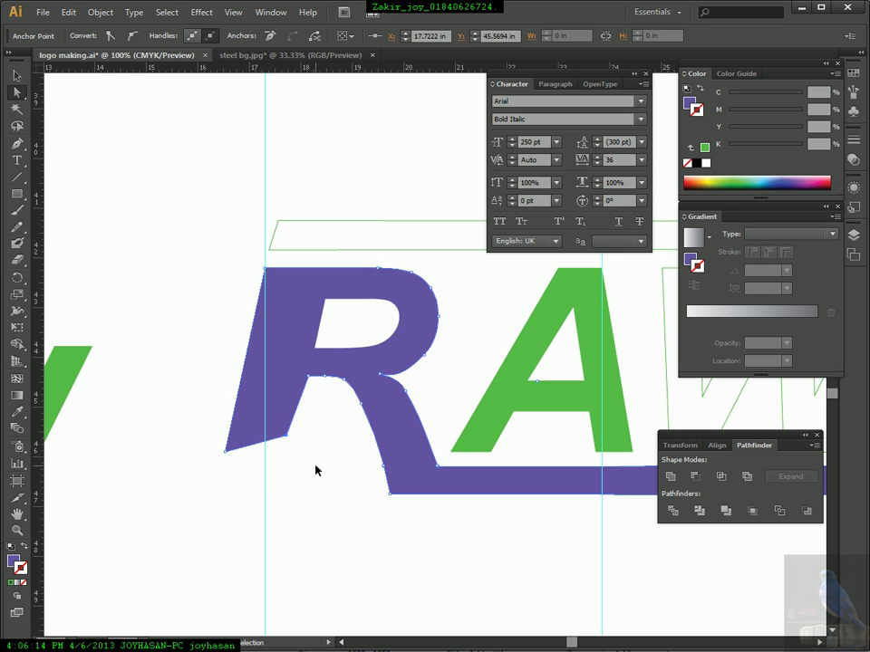
key("ctrl+z")
Extend the bottom edge of the R's left leg downward to about the level of the bar beneath the letters.
left_click_drag(184, 434, 286, 486)
left_click(307, 511)
left_click(271, 479)
left_click(283, 490)
left_click(383, 505)
left_click(279, 481)
left_click(326, 504)
Swap the fill and stroke of the W and its attached upper bar so the shape is solid green without an outline.
left_click(413, 444, "ctrl+alt")
left_click(414, 445, "ctrl+alt")
left_click_drag(652, 336, 399, 400)
left_click(18, 76)
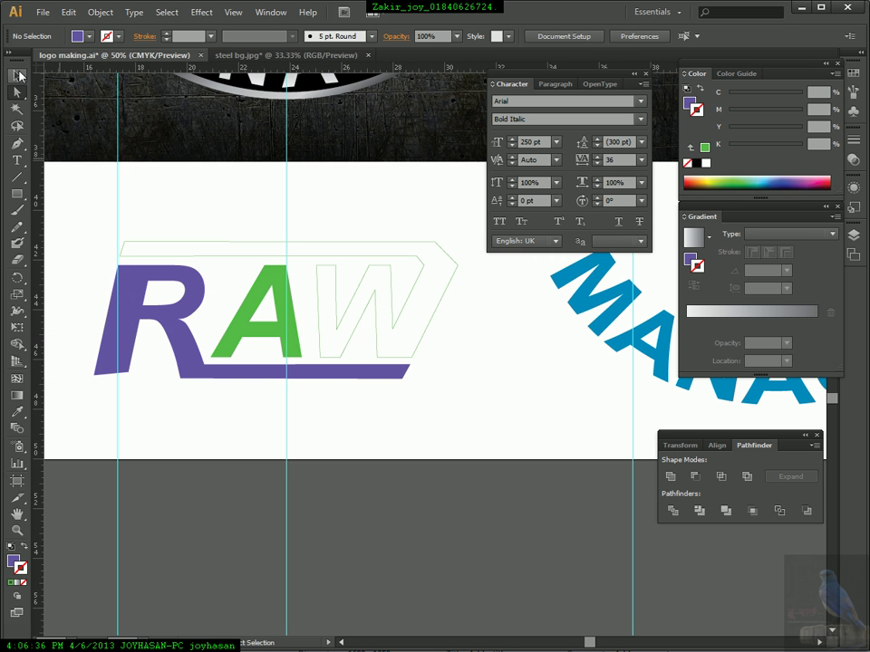
left_click(426, 269)
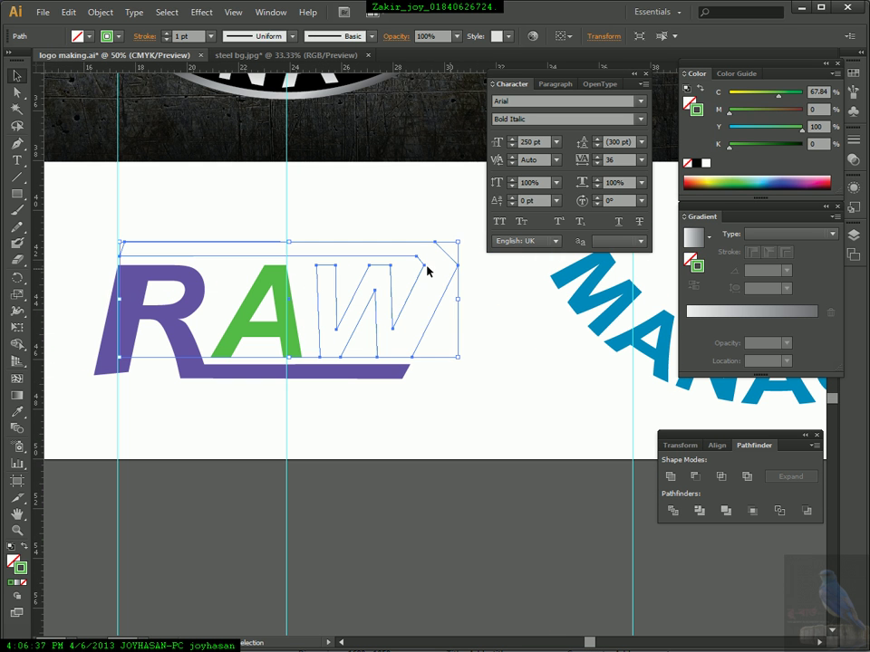
left_click(24, 547)
left_click(429, 393)
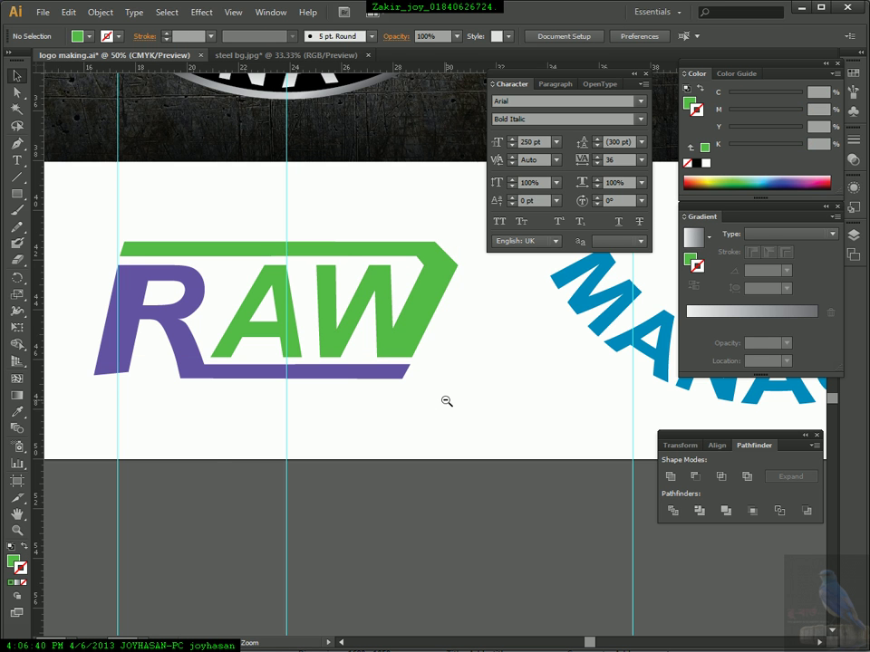
Select the complete RAW lettering and reduce its height to about 5.18 in, keeping the width.
left_click(352, 331, "ctrl+alt")
left_click_drag(150, 261, 450, 316)
left_click(362, 396)
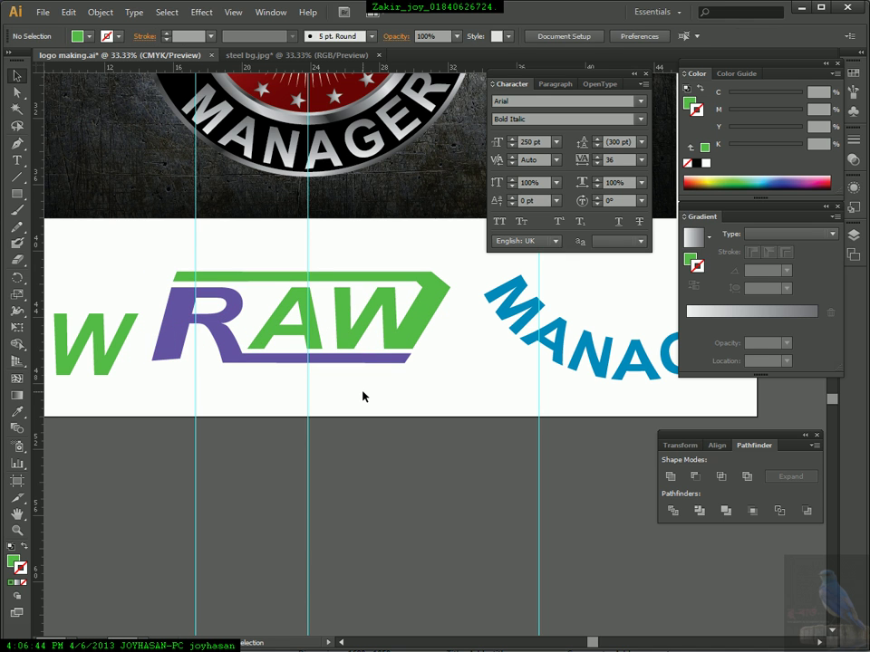
left_click_drag(287, 363, 310, 273)
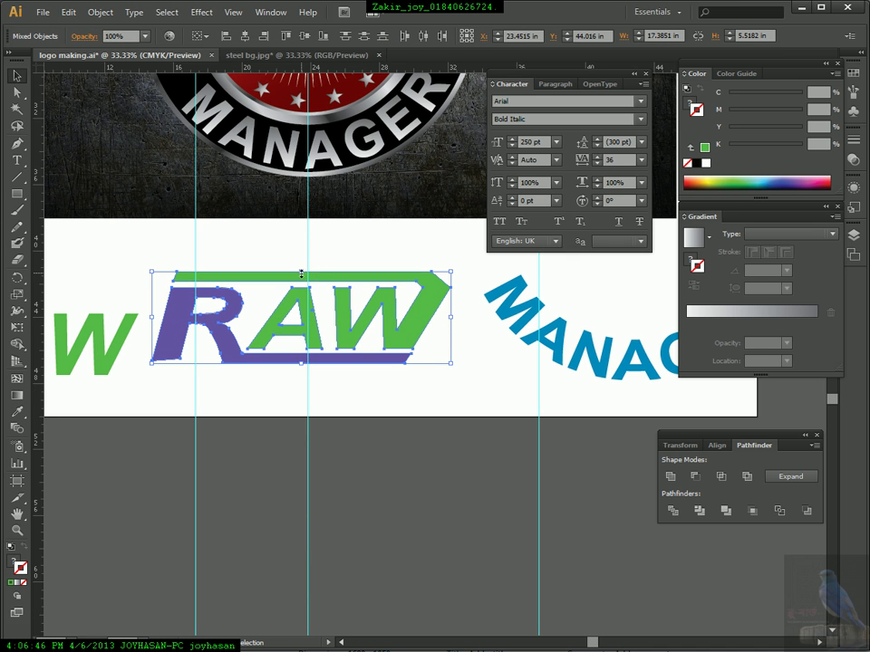
left_click(303, 254)
left_click(334, 320)
left_click(334, 367)
left_click(319, 365)
left_click(207, 345)
left_click(226, 339)
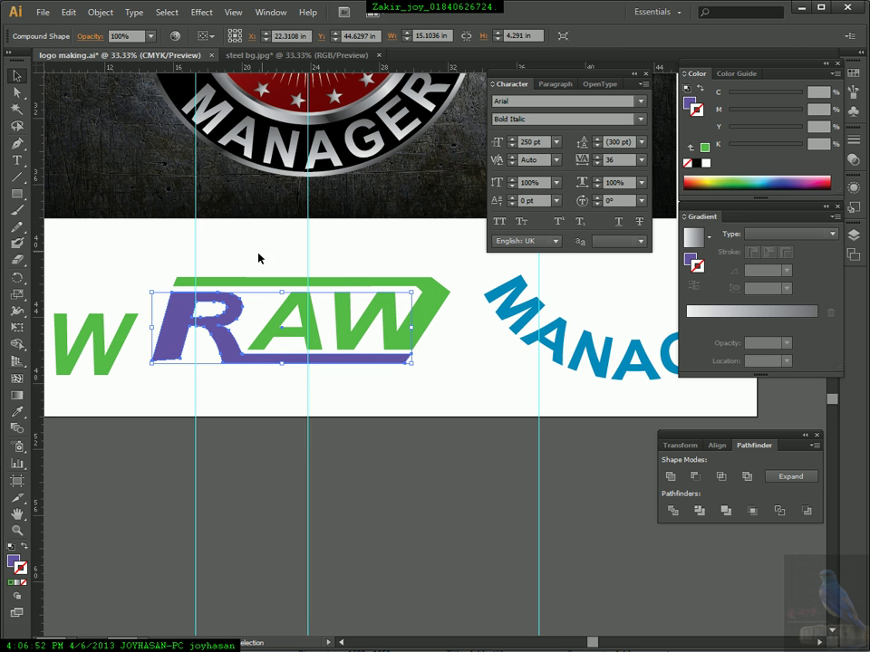
Select all parts of the RAW lettering and group them.
left_click_drag(167, 232, 437, 370)
key("ctrl+alt+space")
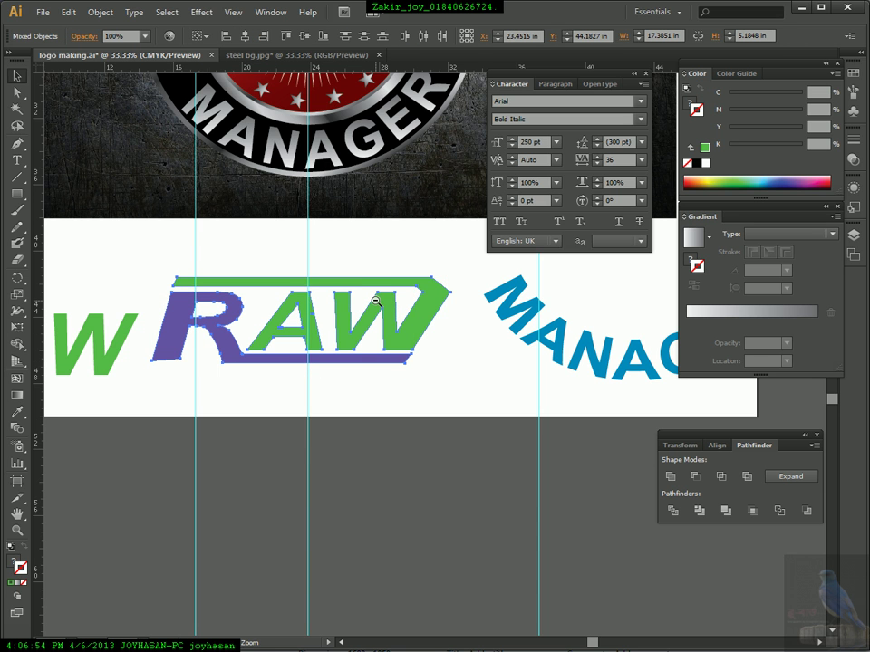
right_click(375, 302)
left_click(412, 368)
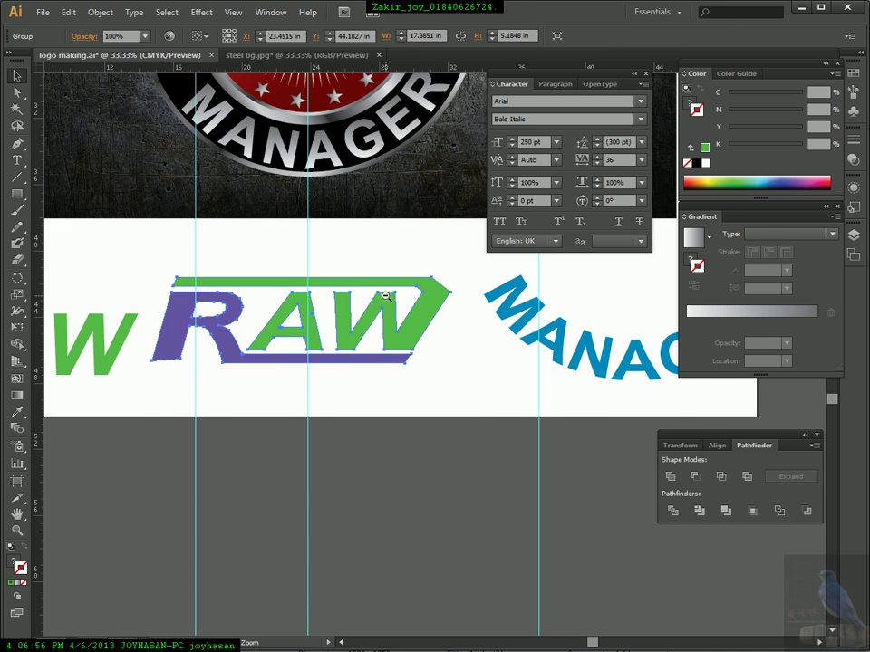
Apply the silver gradient of the badge's MANAGER lettering to the RAW group with the Eyedropper tool.
left_click(386, 296)
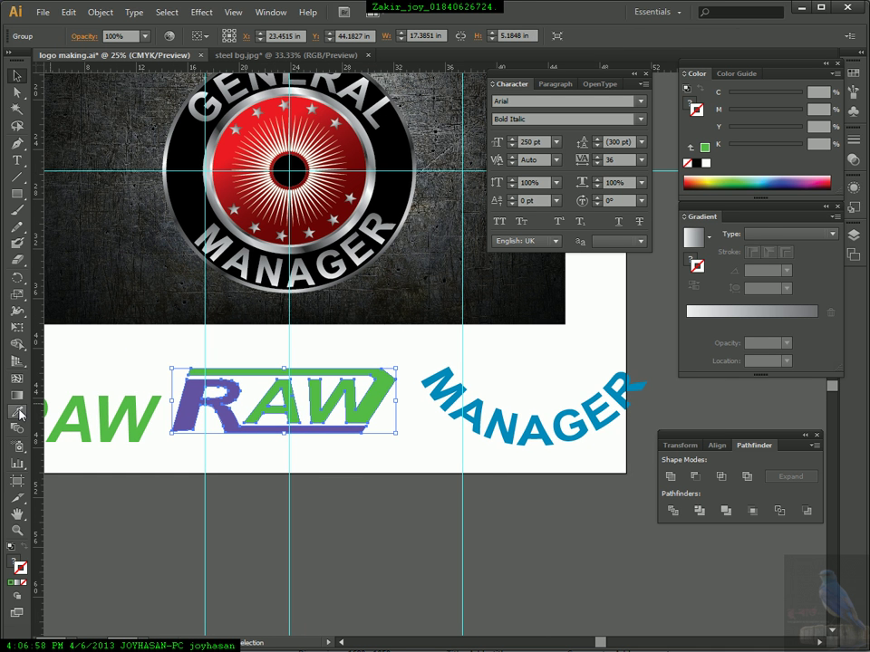
left_click(16, 410)
left_click(272, 272)
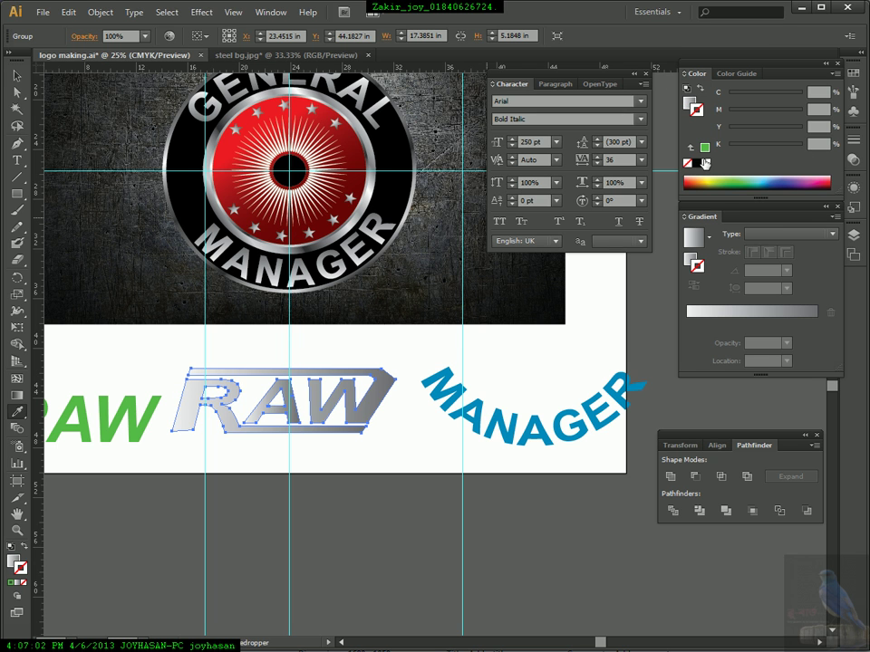
Fill the RAW group with white and move it over the centre of the round badge.
left_click(403, 348)
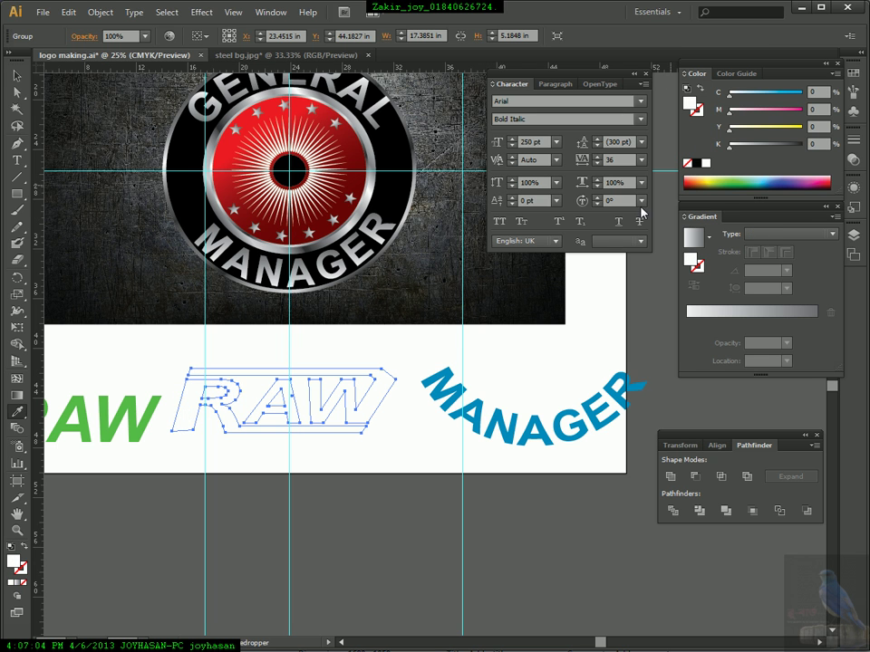
left_click(16, 75)
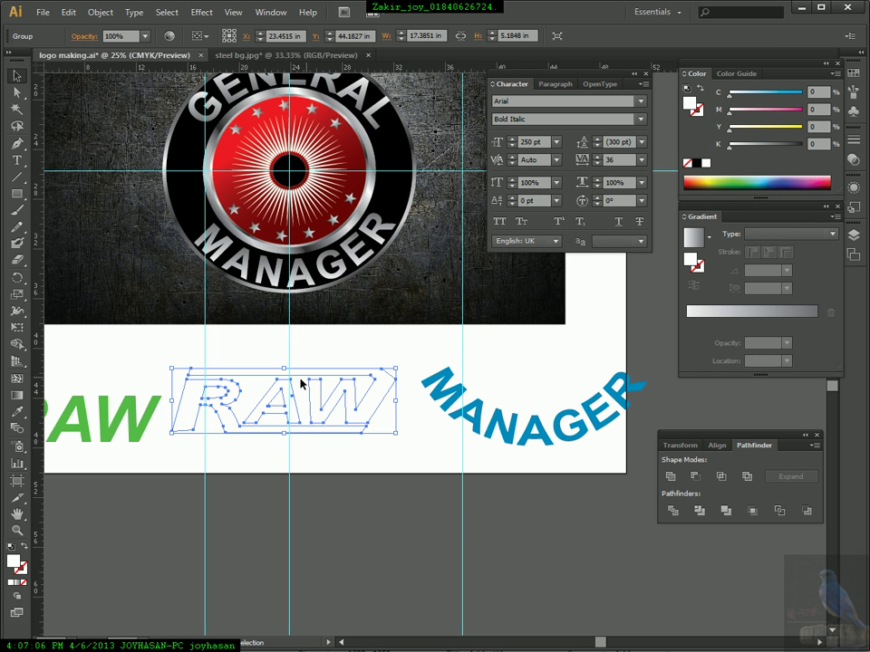
left_click_drag(291, 398, 299, 171)
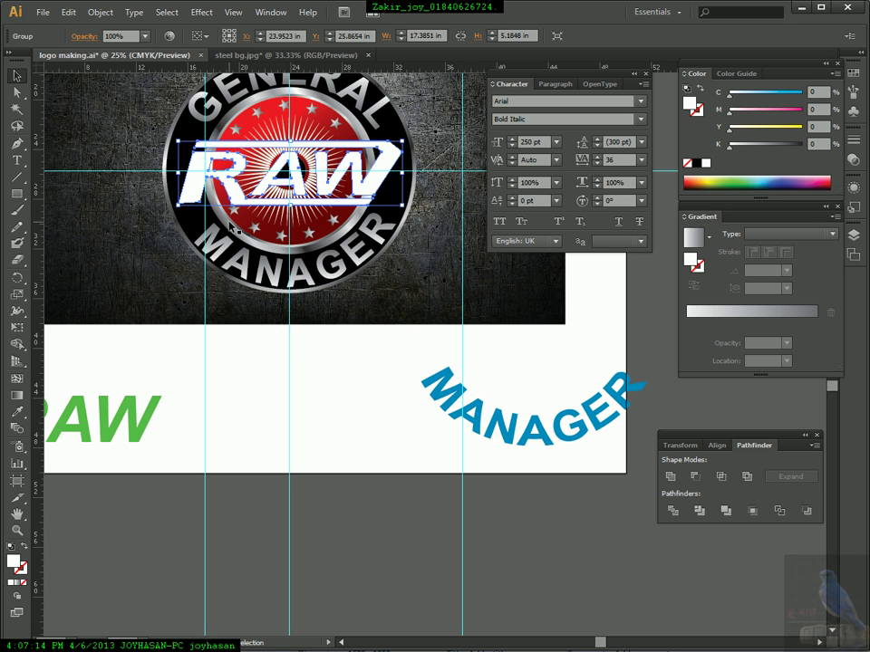
Apply the red linear gradient of the badge's inner circle to the RAW group with the Eyedropper tool.
left_click(18, 414)
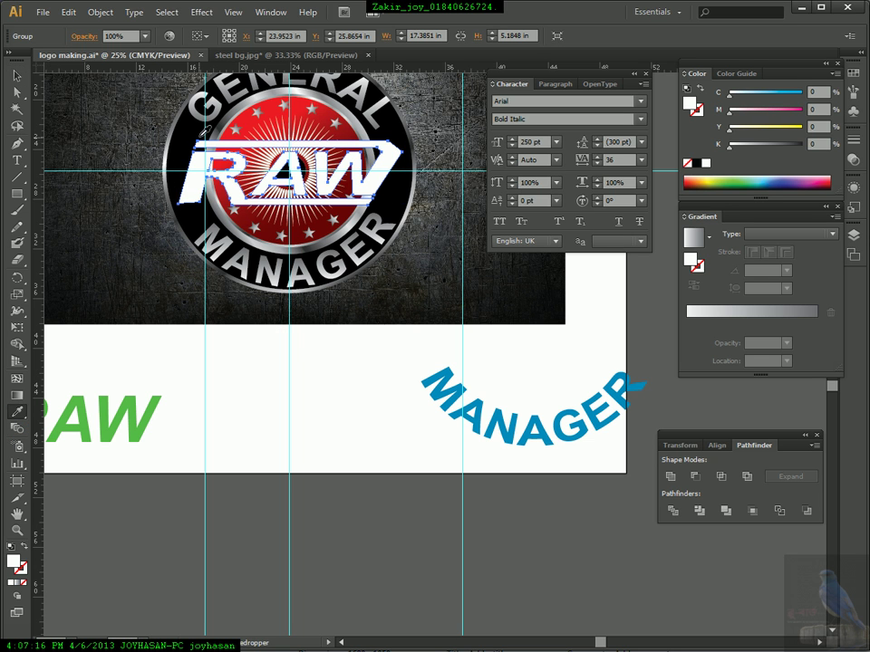
left_click(276, 100)
key("v")
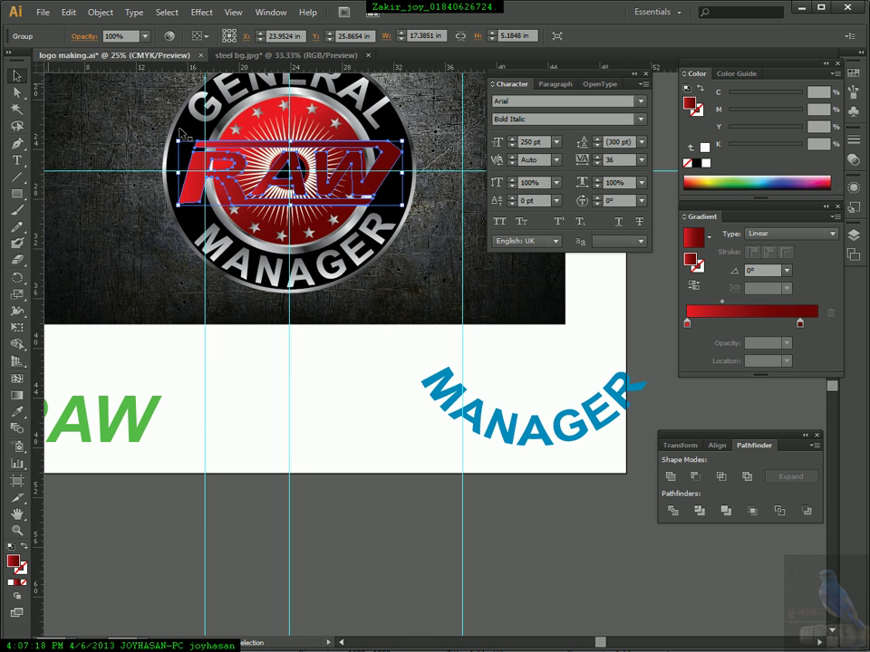
Scale the RAW group down to about 12.05 by 3.59 in and place it on the dark background to the left of the badge.
left_click_drag(208, 178, 218, 396)
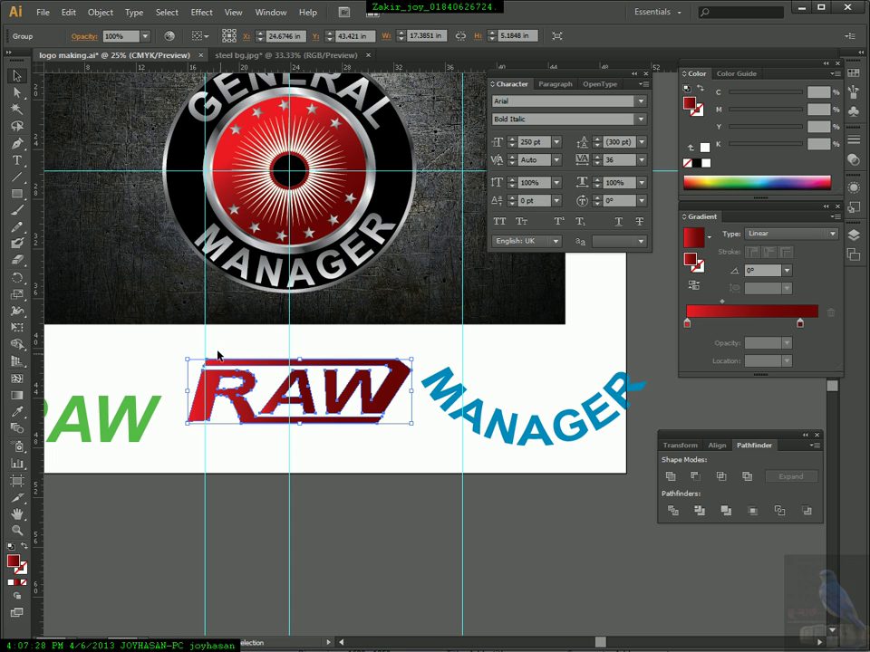
left_click(254, 343)
left_click_drag(270, 410, 222, 313)
left_click_drag(385, 301, 302, 317)
left_click_drag(141, 256, 262, 307)
left_click_drag(189, 340, 247, 341)
left_click(282, 488)
Give the RAW group a solid white stroke.
left_click(260, 322)
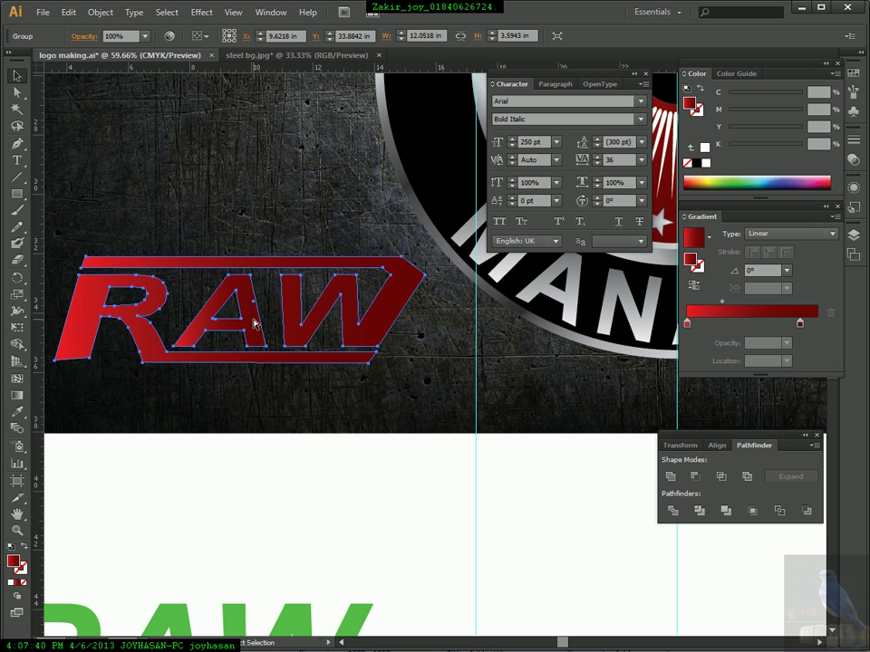
left_click(248, 321)
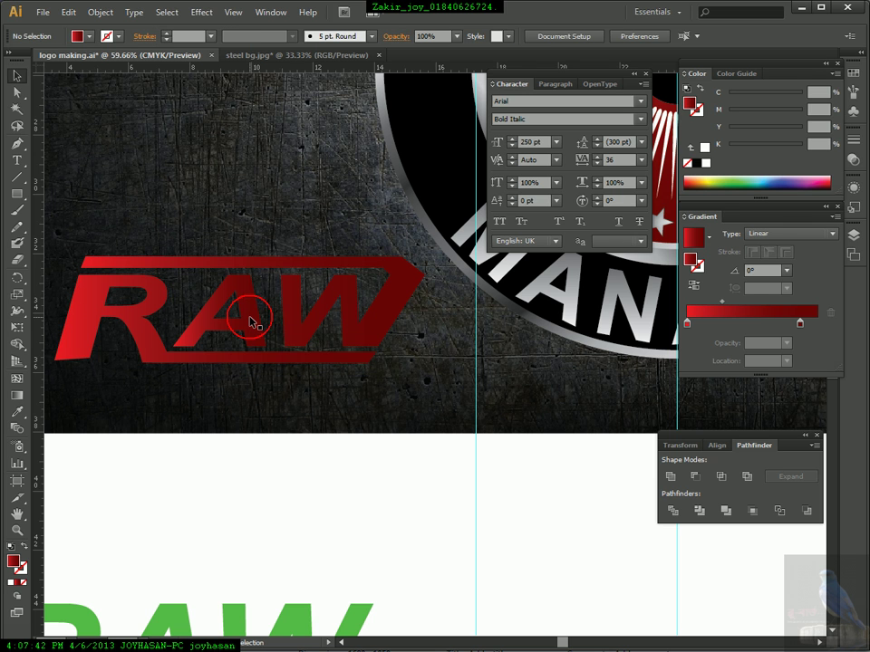
left_click(250, 322)
left_click(25, 567)
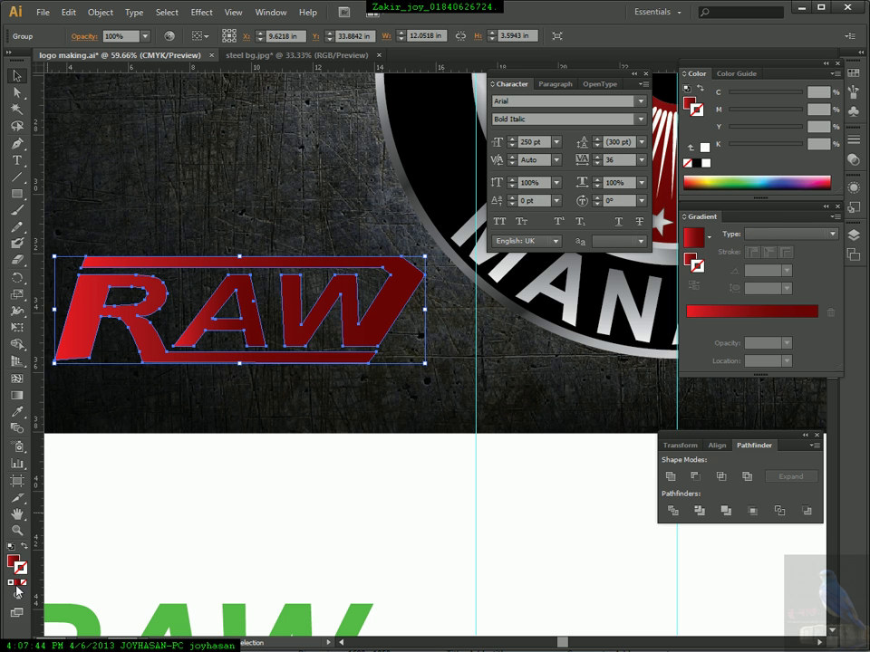
left_click(10, 585)
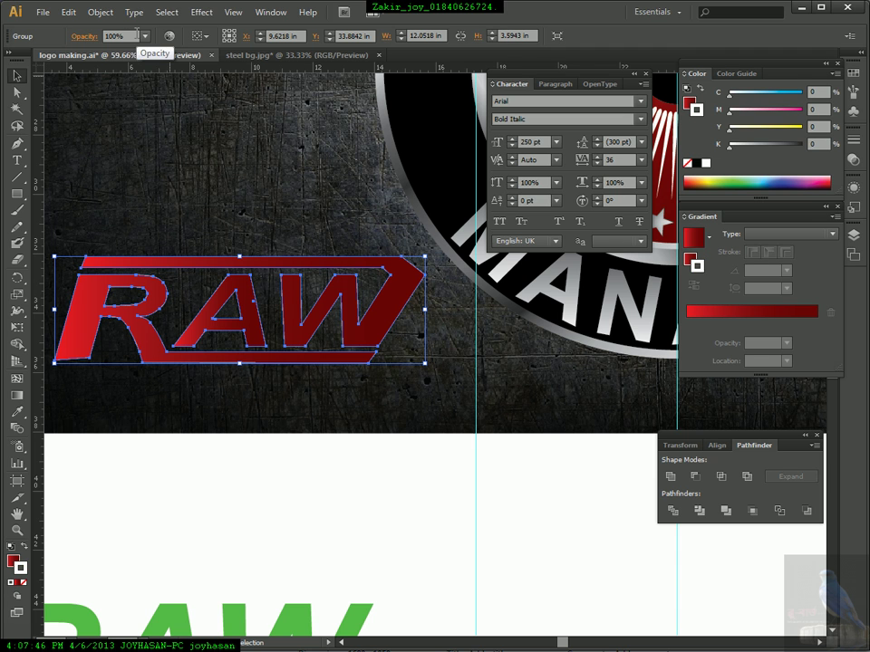
Set the stroke weight of the RAW group to 8 pt.
left_click(854, 141)
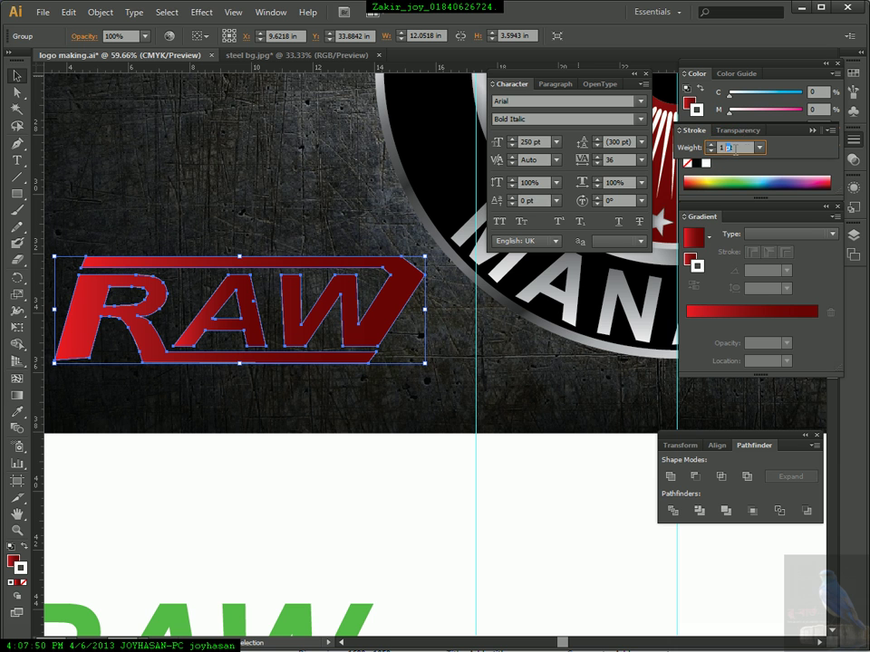
left_click_drag(741, 150, 675, 182)
type("4")
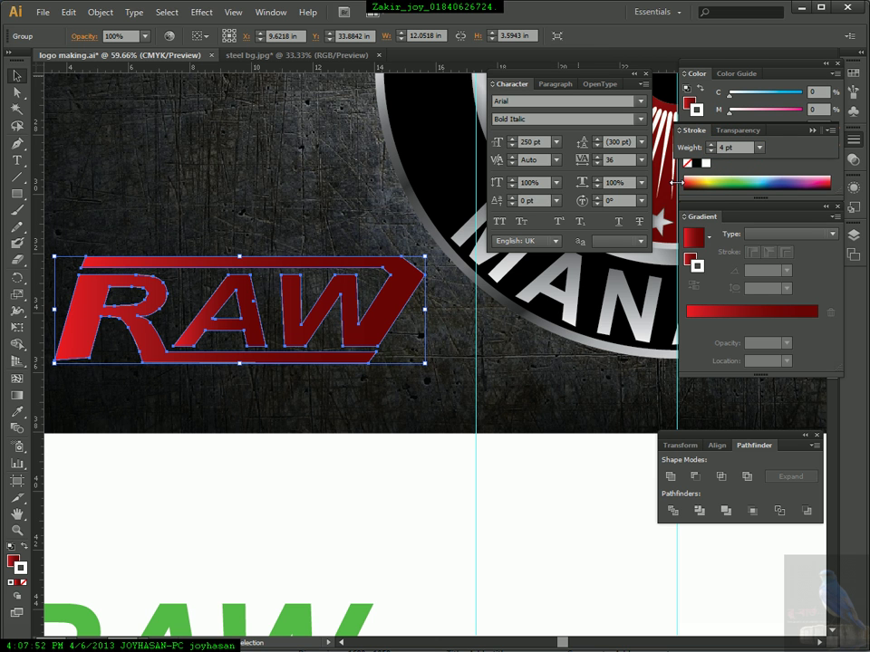
key("Return")
left_click_drag(738, 148, 713, 146)
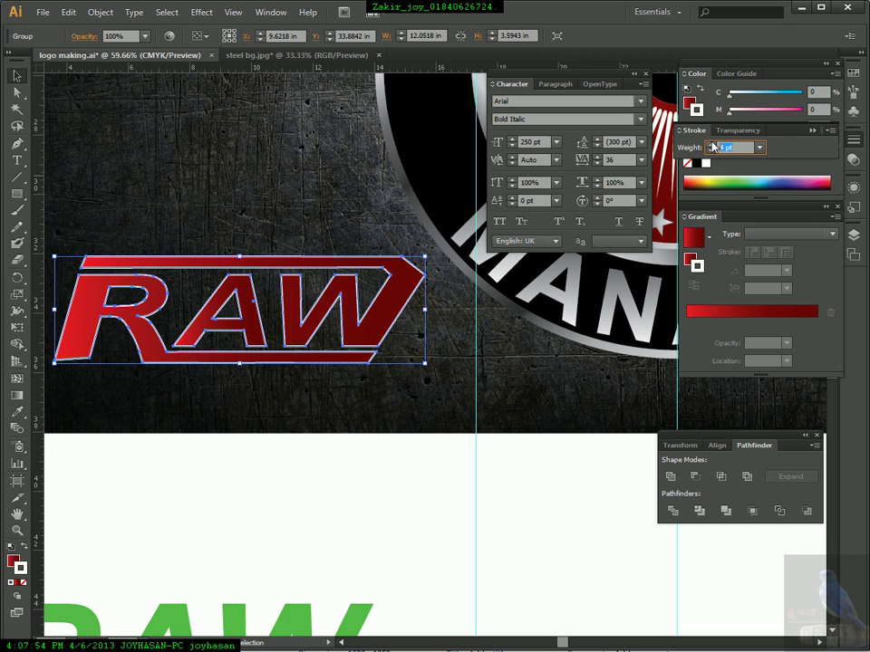
type("8")
key("Return")
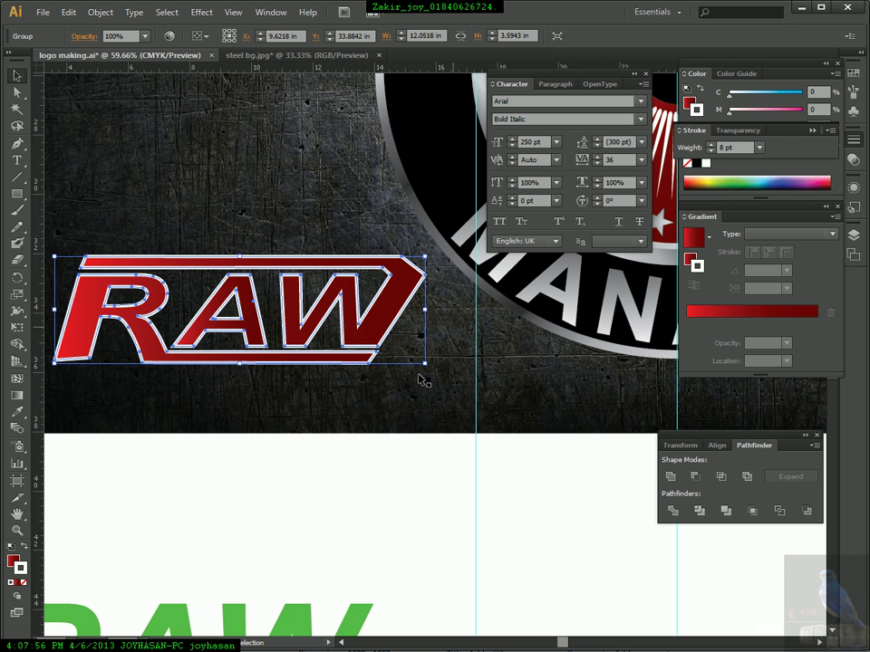
Paste a copy of the RAW group in place in front, with the red gradient fill and no stroke.
left_click(343, 479)
key("ctrl+f")
left_click(341, 472)
left_click(241, 282)
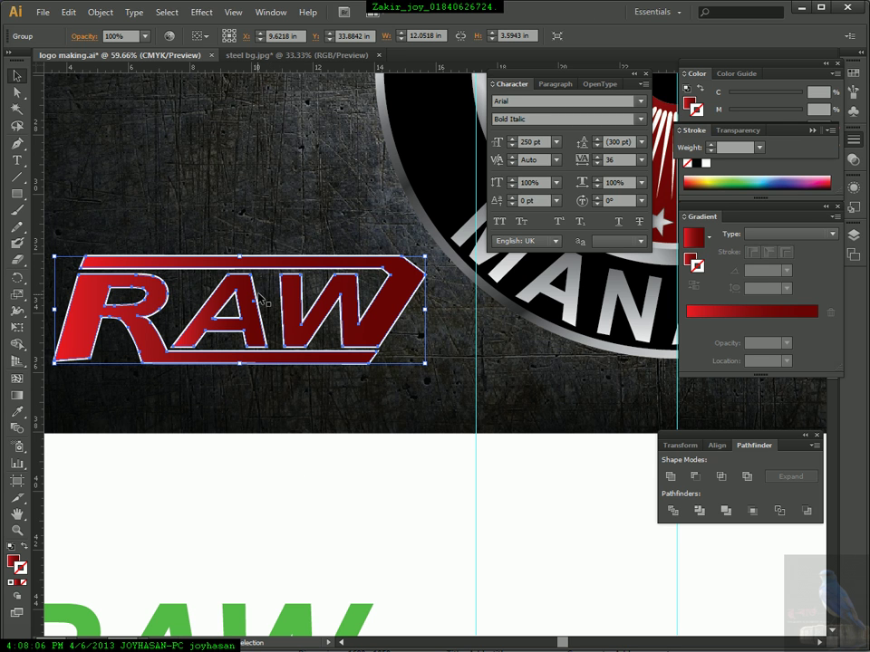
left_click(280, 480)
left_click(252, 294)
Add a stop at 53.76% to the front copy's gradient and colour it orange-yellow with C 0, M 30, Y 100, K 0.
left_click(757, 324)
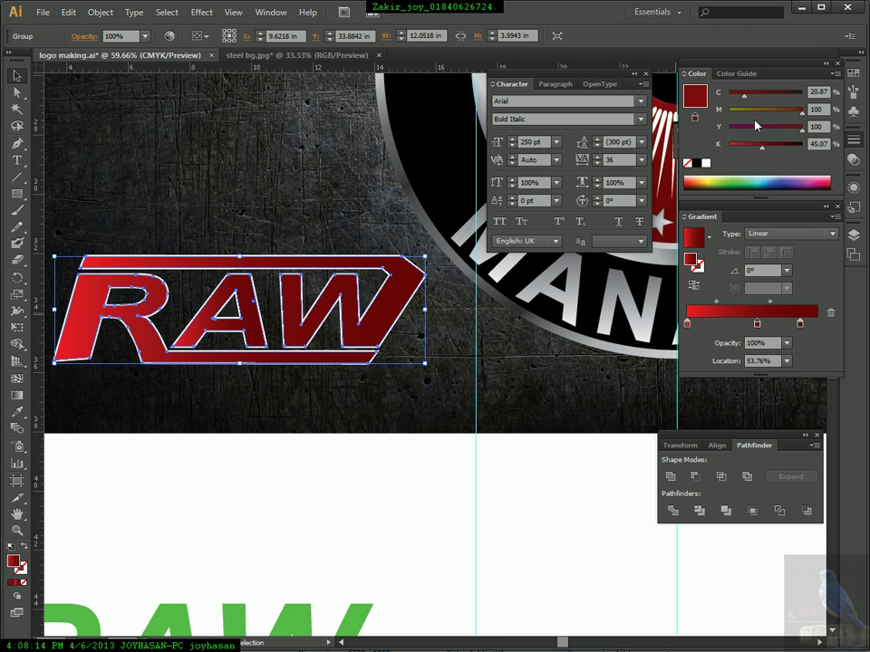
left_click(735, 111)
left_click_drag(762, 147, 730, 146)
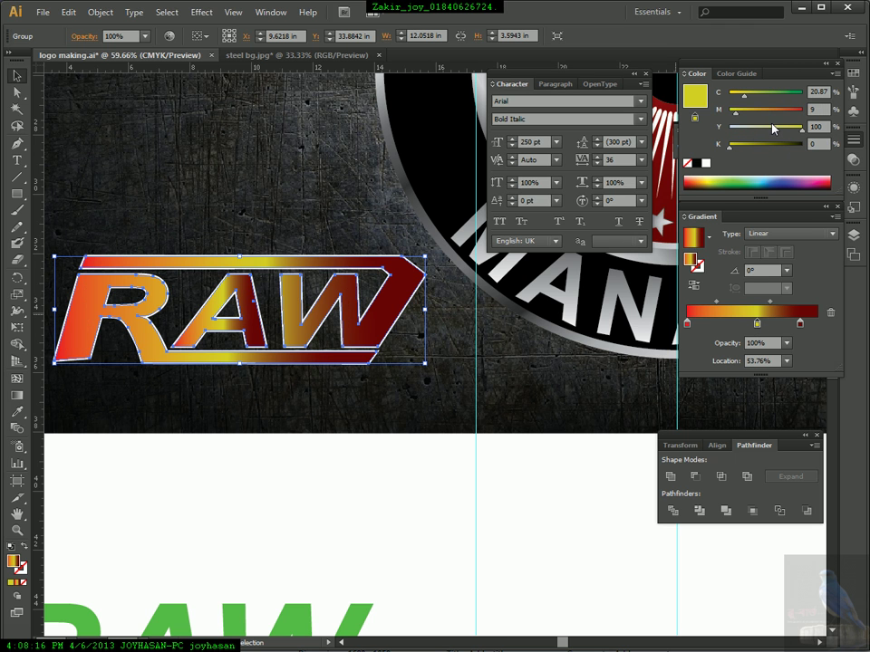
left_click(760, 109)
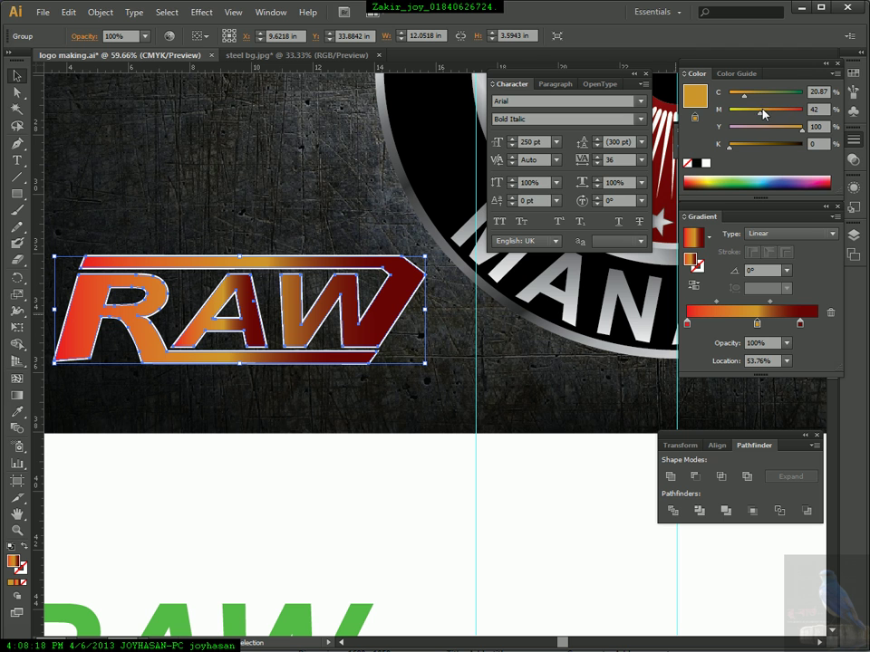
mouse_move(744, 96)
left_mouse_down()
mouse_move(720, 101)
mouse_move(791, 116)
mouse_move(750, 115)
left_mouse_up()
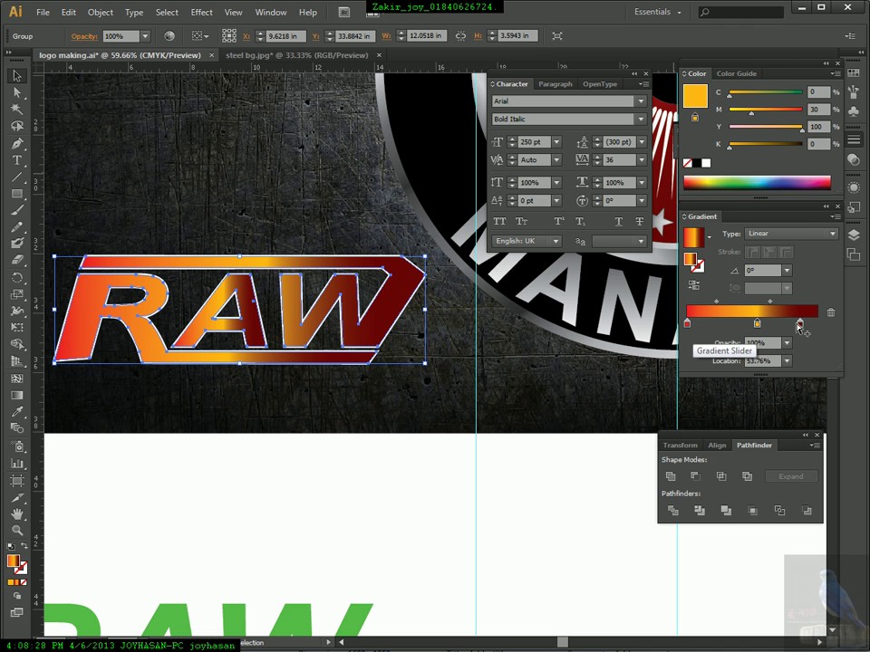
Add a duplicate red gradient stop at 32.8% and a duplicate dark red stop at 69.89%.
left_click(686, 323)
left_click_drag(688, 324, 730, 327)
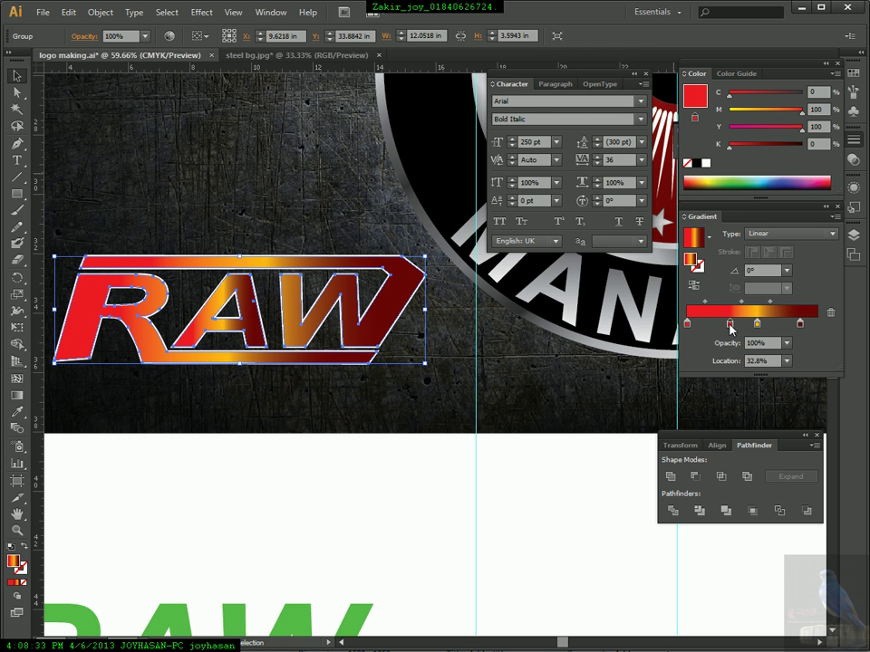
left_click(800, 326)
left_click_drag(800, 325, 776, 327)
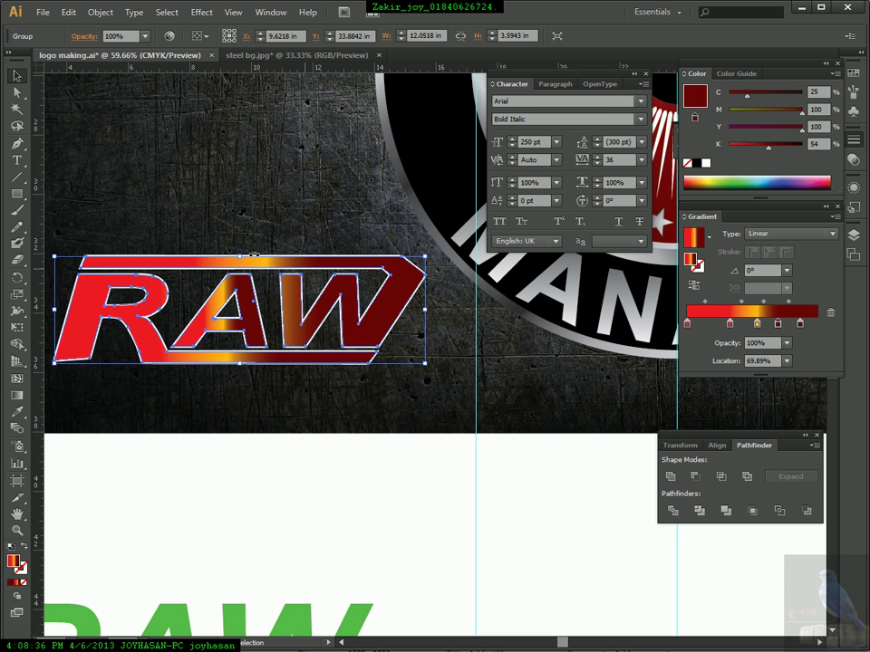
Redraw the front copy's gradient diagonally across the lettering at about -48.8° with the Gradient tool.
left_click(16, 395)
left_click_drag(131, 268, 381, 357)
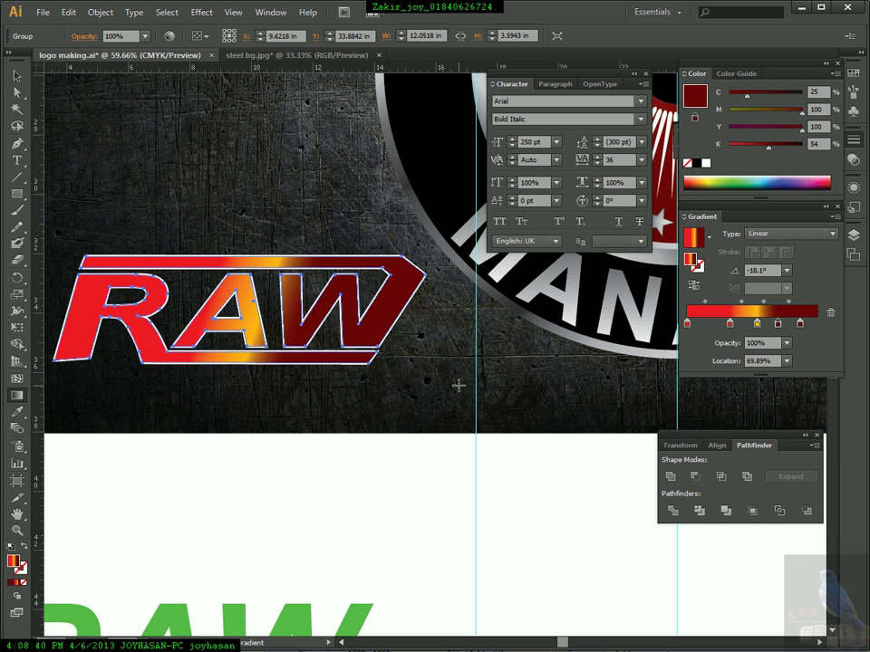
left_click_drag(104, 305, 225, 325)
left_click_drag(201, 275, 306, 395)
left_click(17, 76)
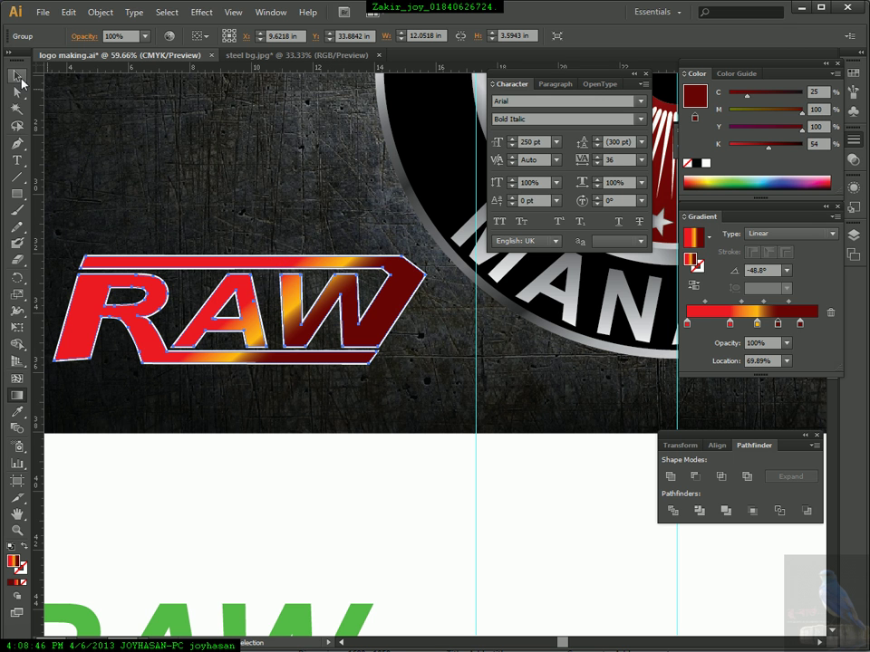
left_click(317, 501)
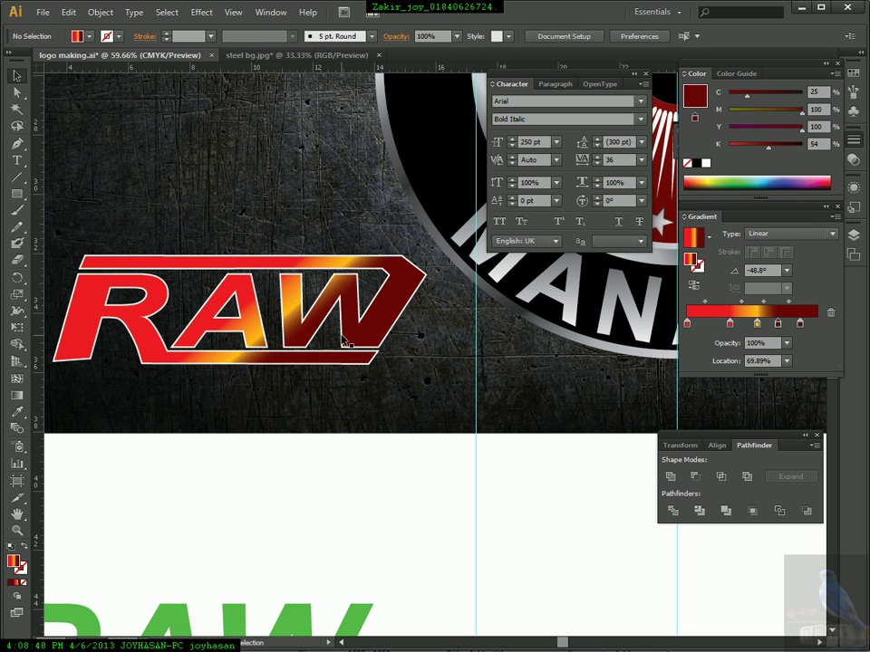
Set the gradient angle of the front RAW copy to 160°.
left_click(381, 292)
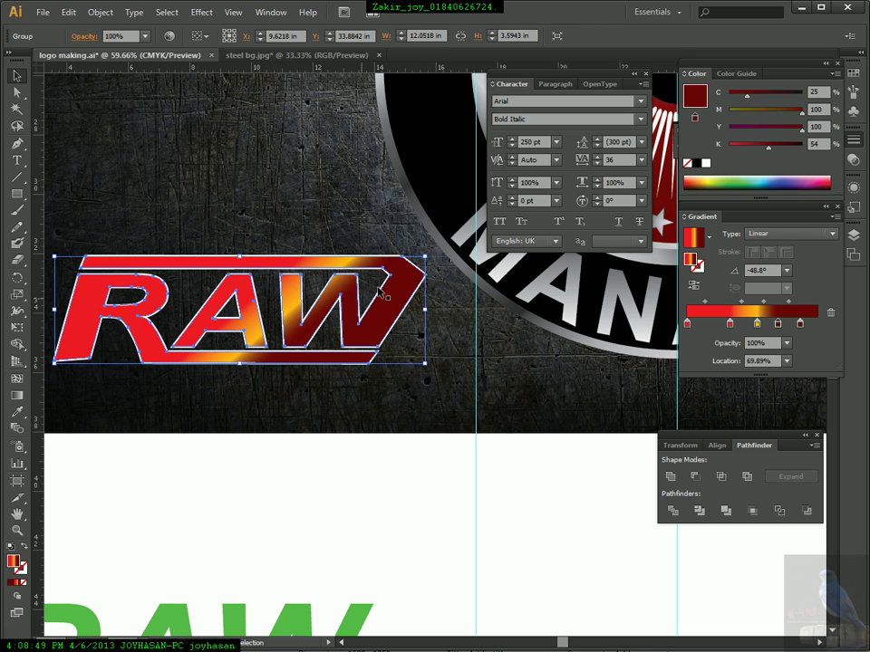
left_click(768, 270)
type("160")
key("Return")
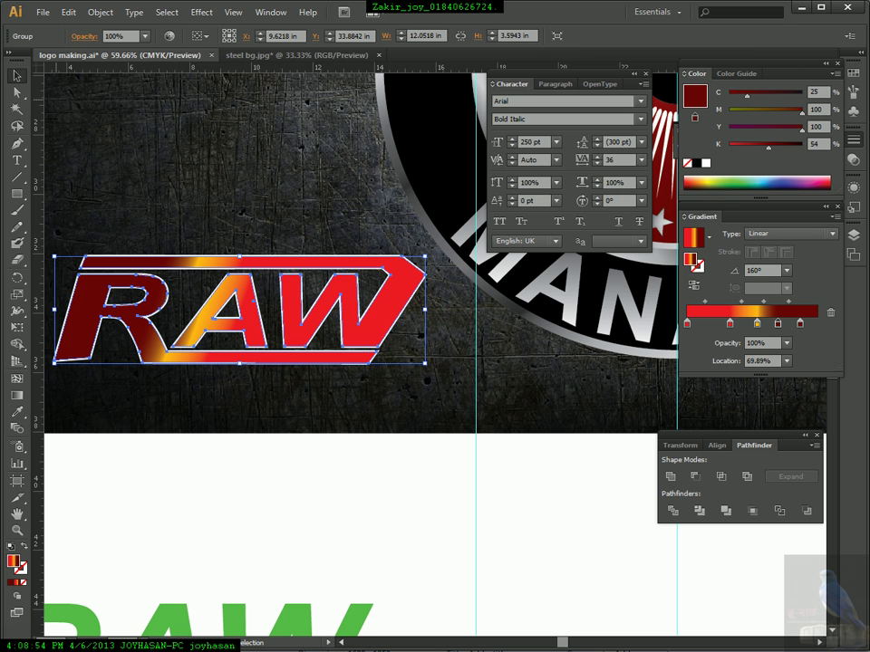
left_click(348, 470)
Add a second orange-yellow stop at 79.57% and respace the gradient, with the inner red stop at 15.05% and a dark red stop at 100%.
key("ctrl+minus")
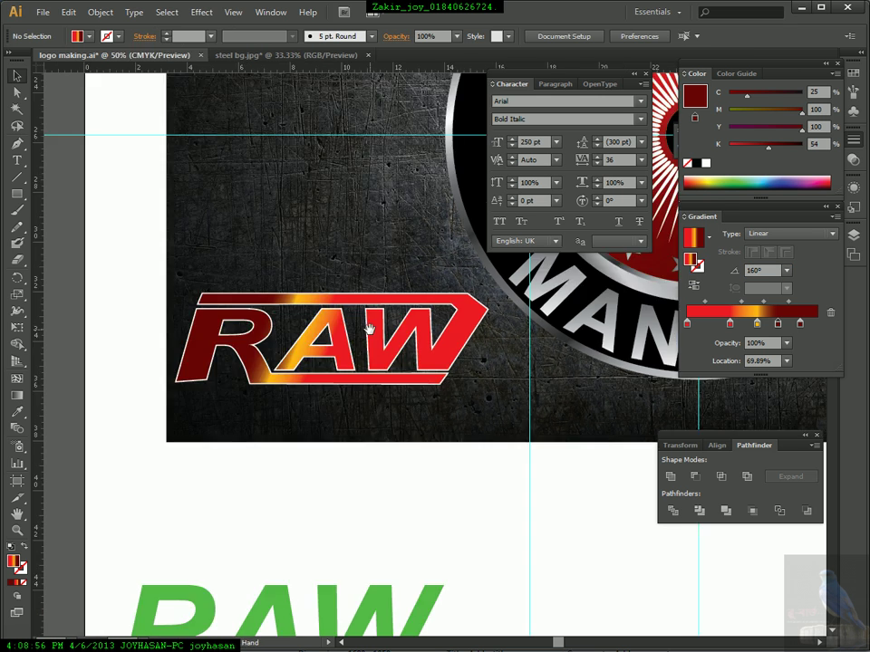
left_click_drag(380, 324, 283, 325)
left_click(281, 324)
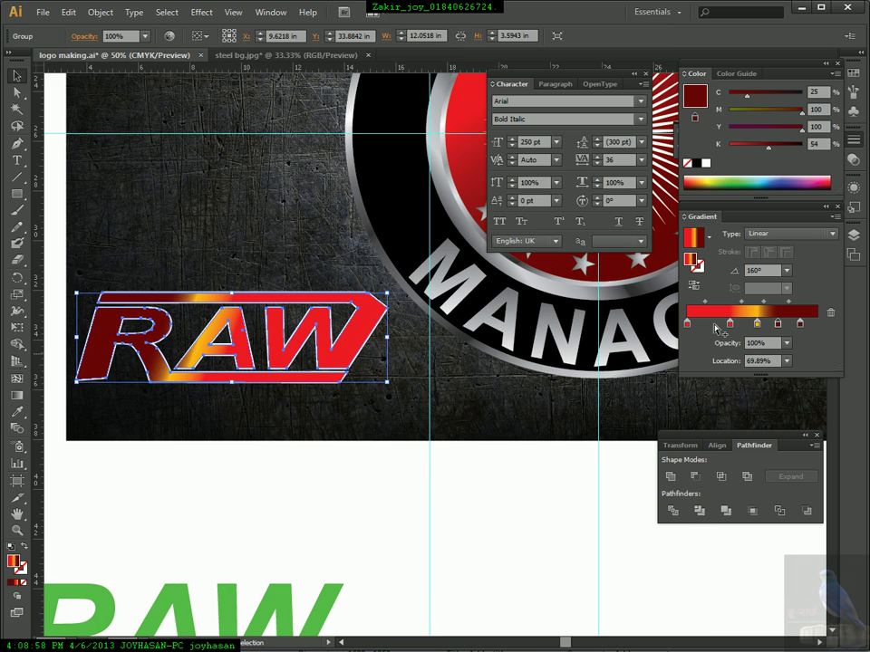
left_click(756, 324)
left_click_drag(757, 324, 705, 324)
key("ctrl+z")
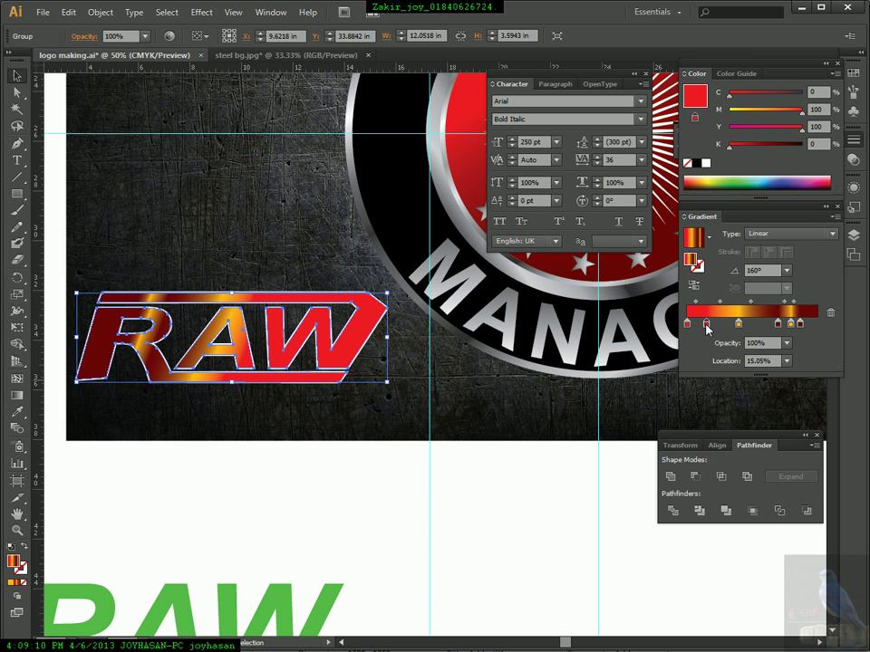
left_click_drag(777, 324, 821, 328)
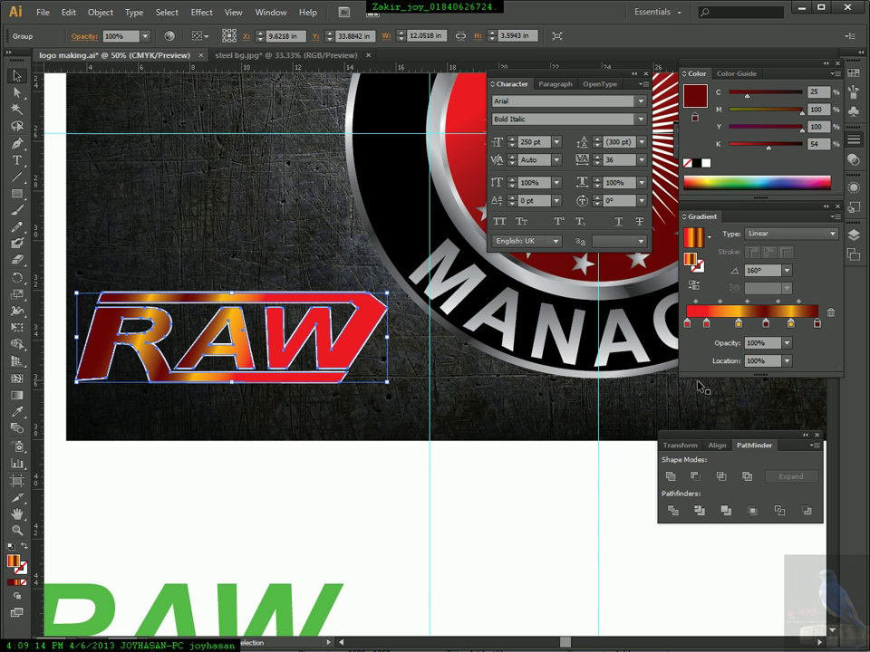
left_click(433, 482)
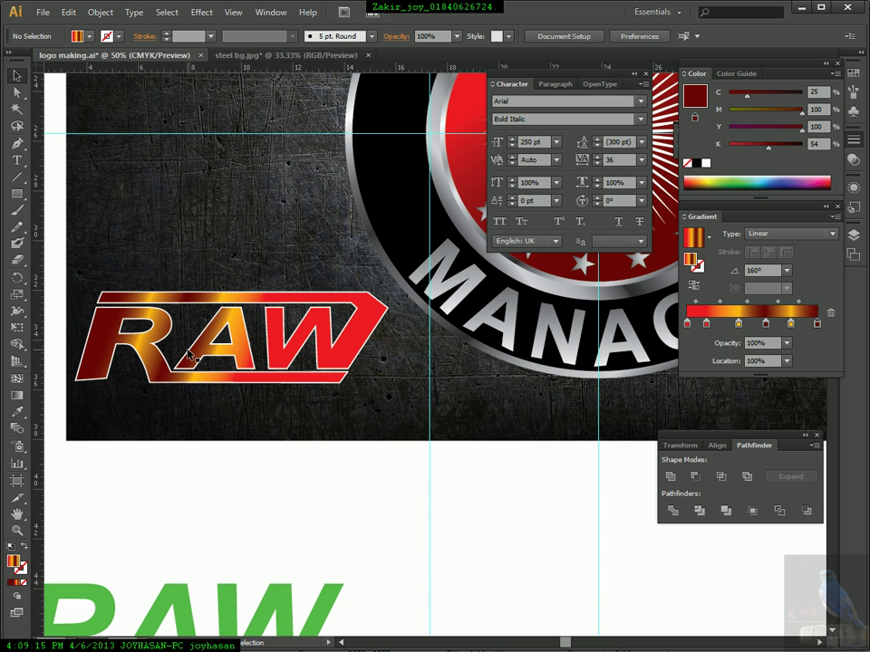
Recolour the front copy's gradient stop at 79.57% to orange with C 0, M 66, Y 100, K 0.
left_click(792, 326)
left_click(772, 114)
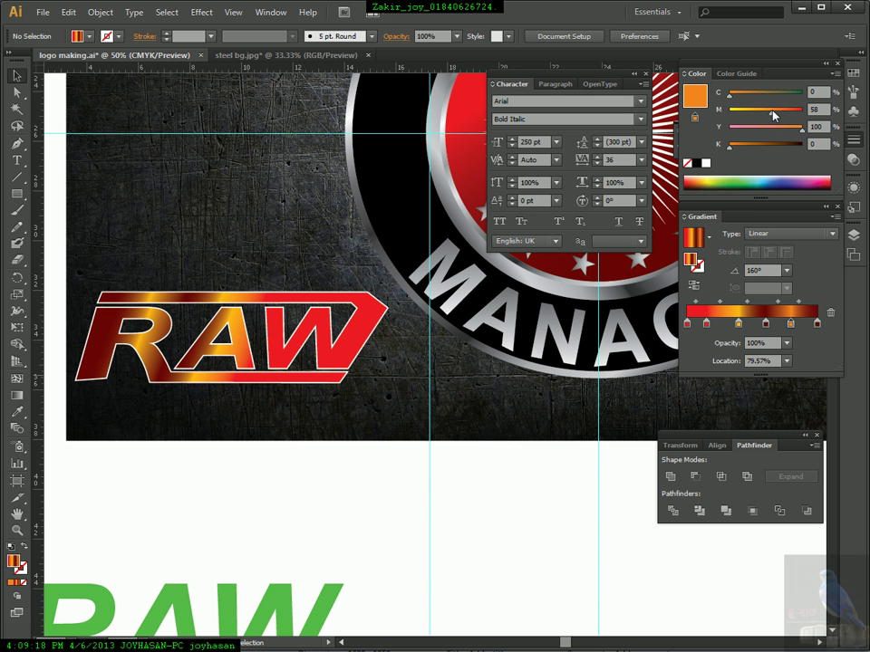
left_click(249, 306)
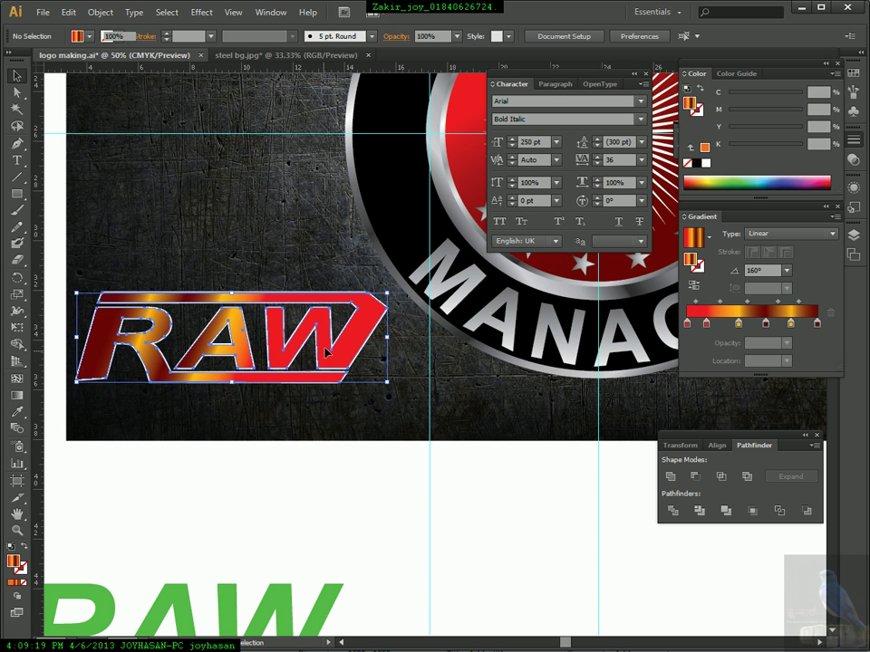
left_click(791, 324)
left_click_drag(749, 115, 776, 116)
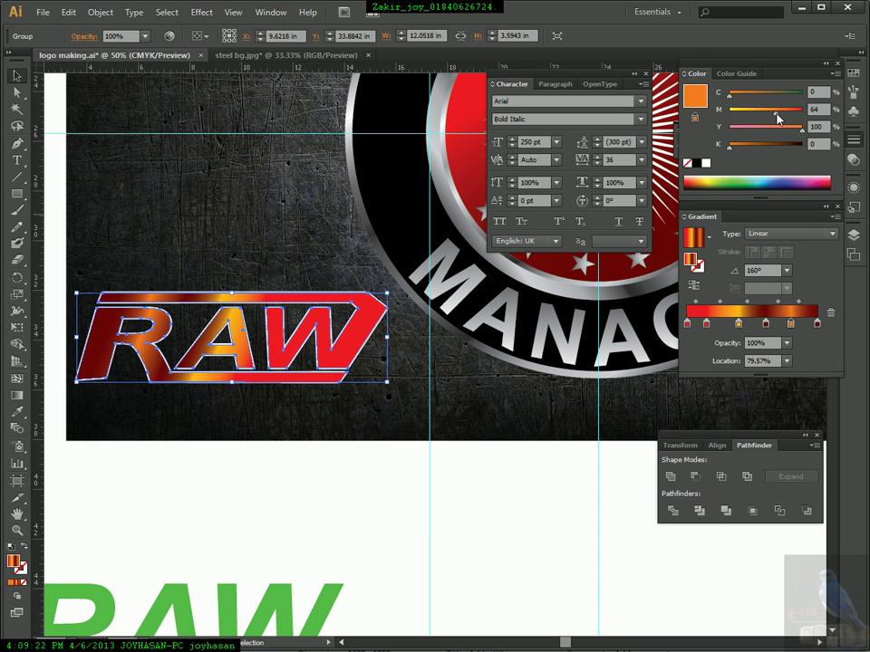
left_click(350, 473)
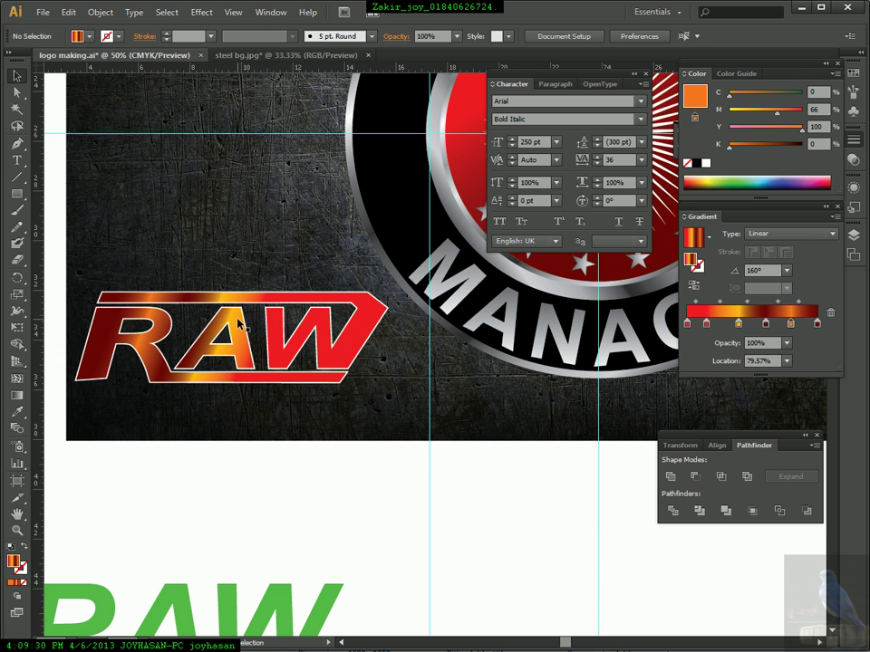
Group the gradient RAW copy with the white-outlined one and move the group onto the white area below the dark background.
key("ctrl+z")
key("ctrl+z")
key("ctrl+z")
key("ctrl+z")
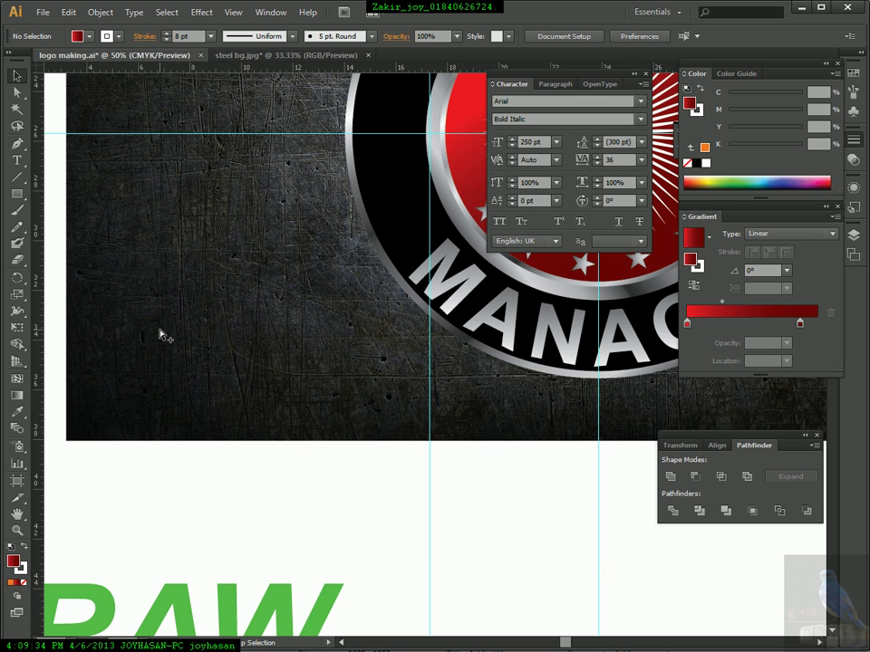
key("ctrl+shift+z")
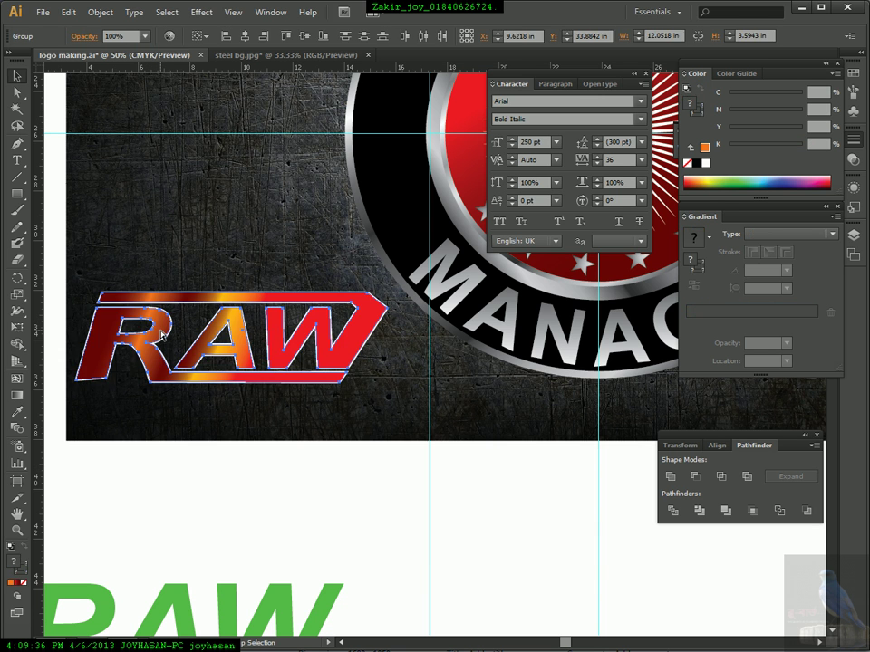
left_click_drag(281, 312, 304, 402)
Move the RAW group onto the centre of the round badge.
key("ctrl+minus")
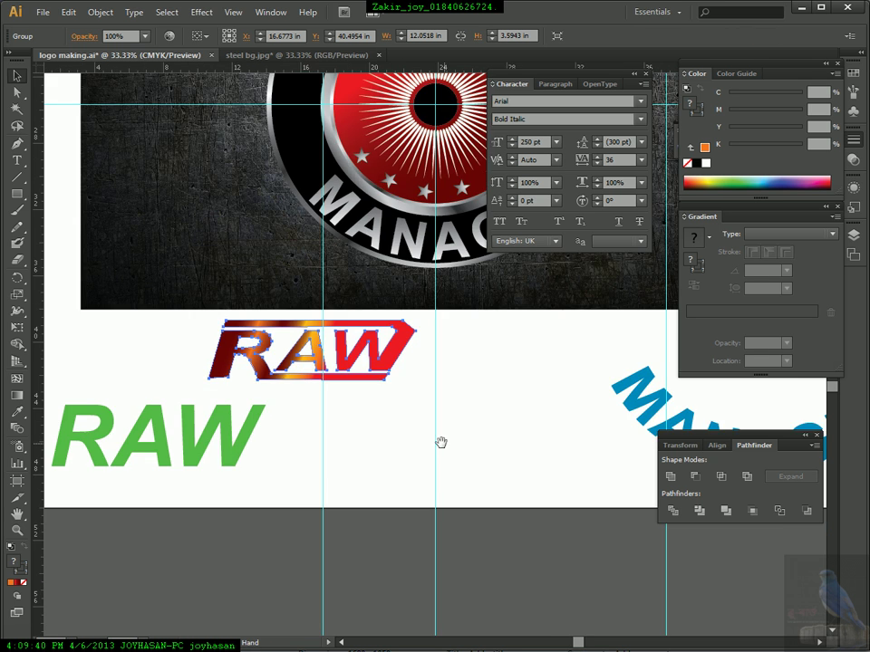
left_click_drag(408, 355, 349, 381)
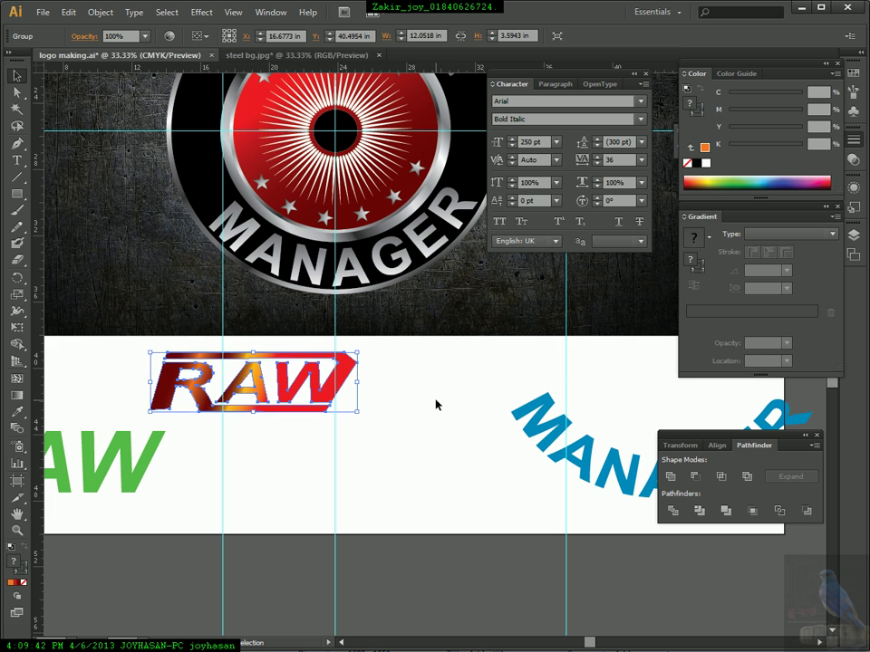
left_click(429, 363)
left_click_drag(431, 394, 414, 472)
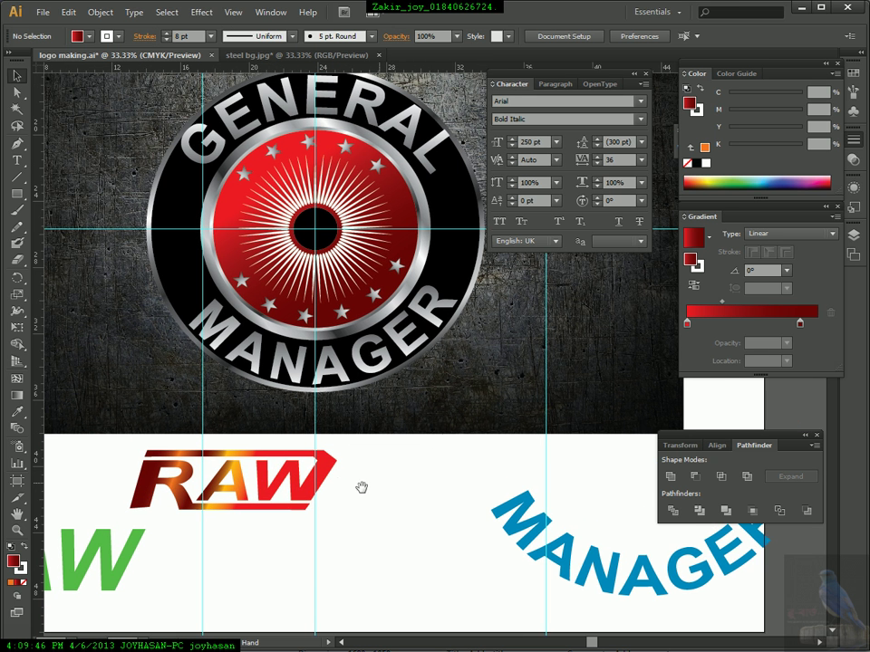
key("v")
left_click_drag(322, 487, 406, 235)
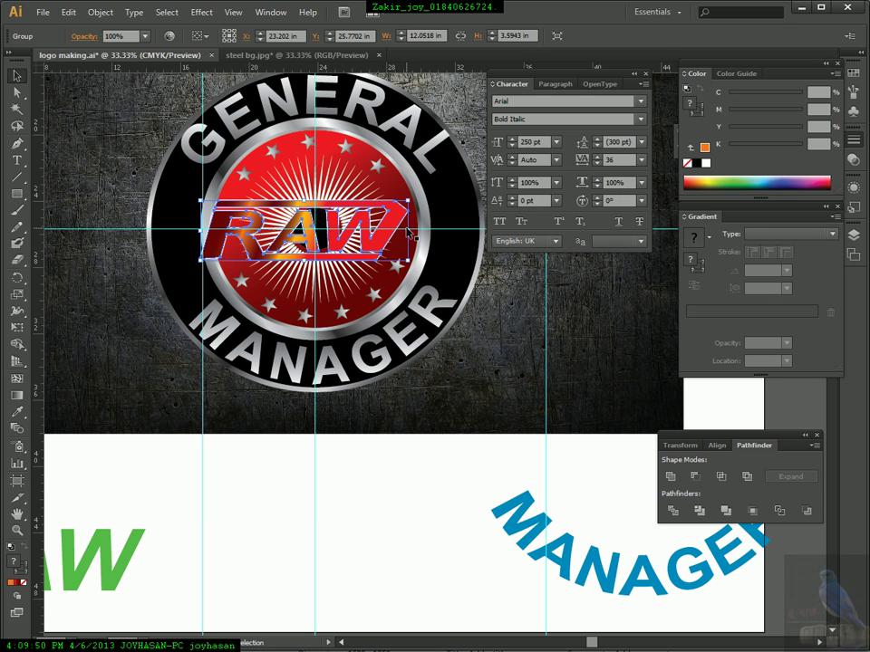
left_click(407, 232, "shift")
left_click(445, 432)
Enlarge the RAW group to about 24.76 by 5.77 in and centre it across the badge.
left_click(391, 207)
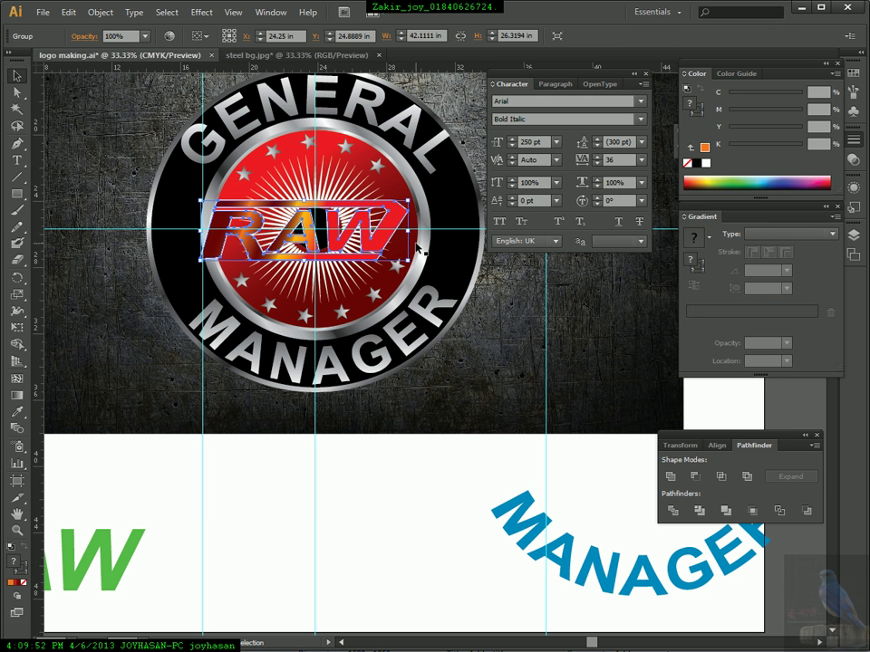
left_click_drag(408, 230, 452, 230)
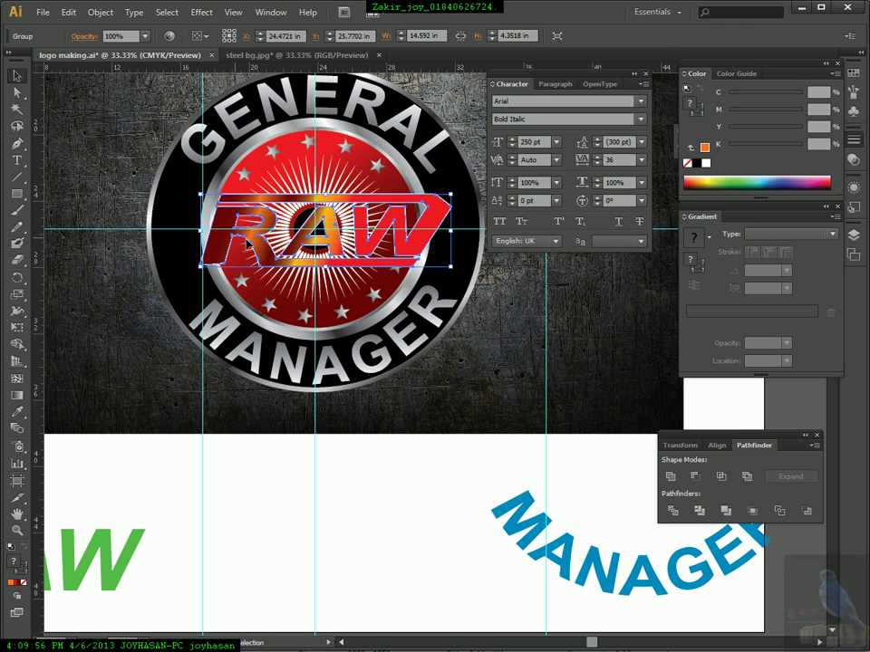
left_click_drag(452, 230, 385, 310)
left_click_drag(207, 265, 208, 253)
left_click_drag(260, 324, 384, 317)
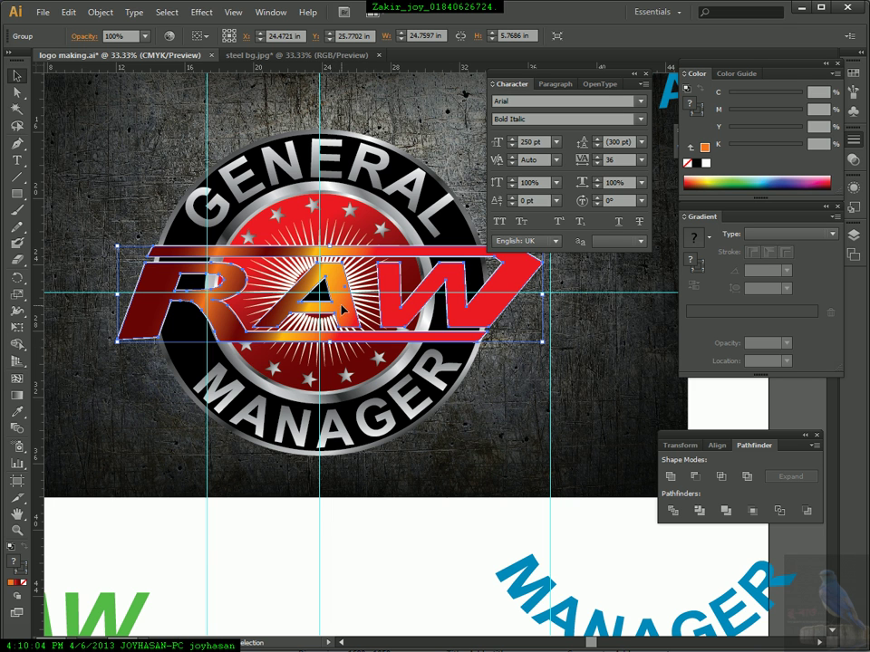
left_click_drag(342, 308, 332, 305)
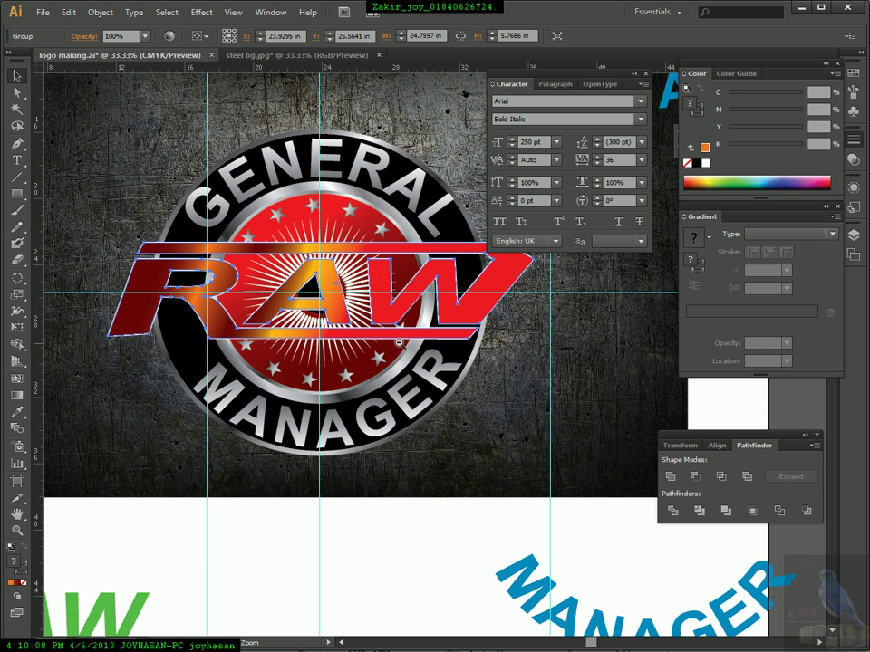
Shift the RAW group slightly down on the badge and widen it evenly on both sides to about 28.09 in.
scroll(480, 382, "down", 1)
left_click_drag(495, 328, 371, 323)
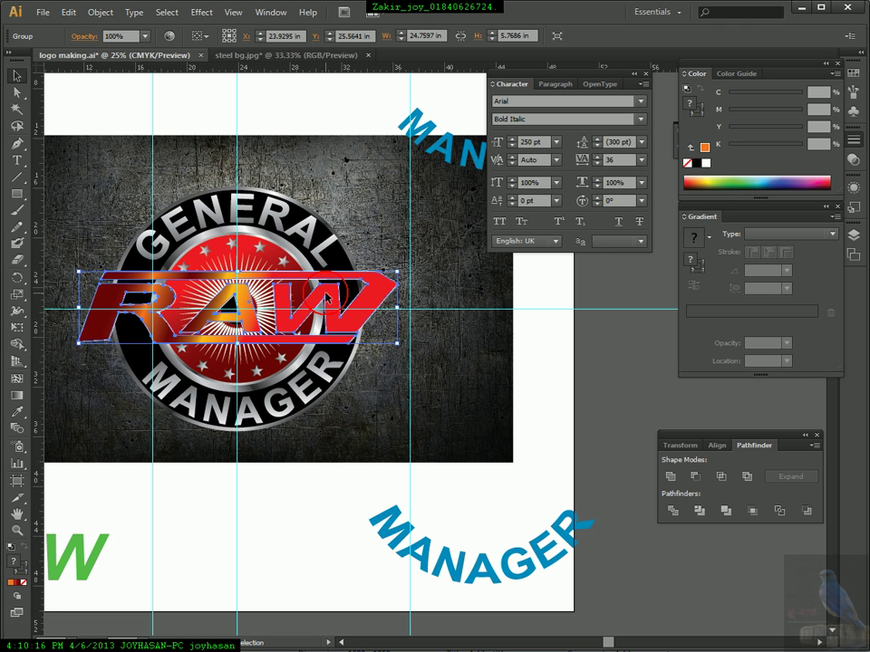
left_click_drag(323, 293, 322, 297)
left_click(273, 500)
left_click(362, 309)
left_click_drag(396, 311, 407, 310)
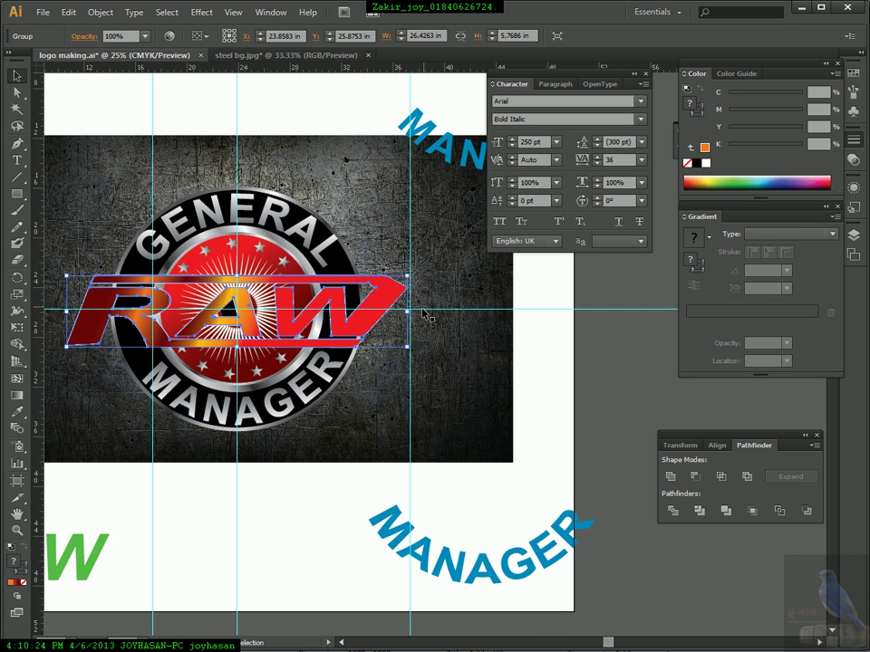
left_click_drag(406, 311, 417, 310)
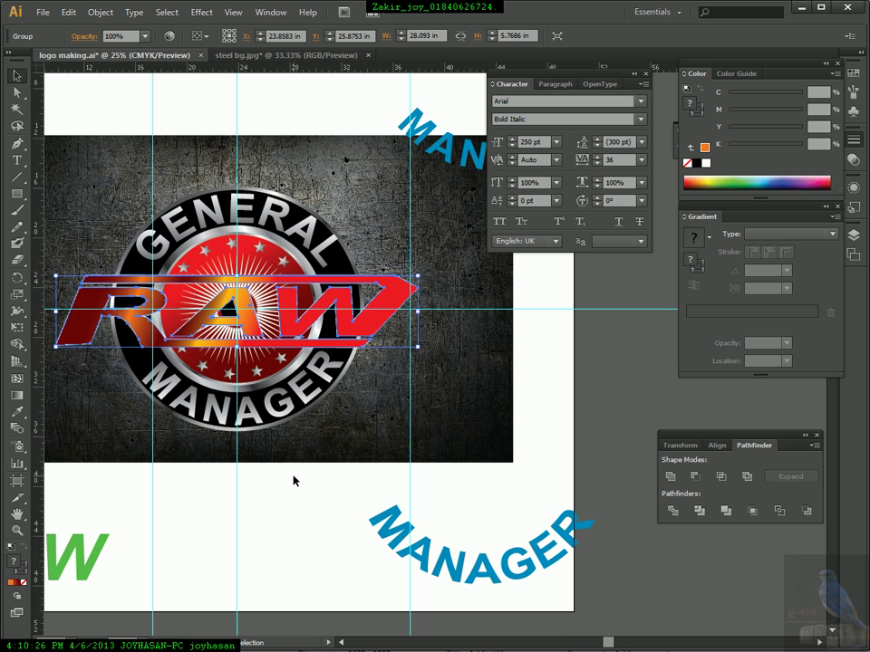
left_click(293, 480)
Hide the RAW lettering group that covers the round badge.
left_click_drag(285, 372, 350, 370)
left_click_drag(124, 262, 475, 400)
left_click_drag(404, 352, 207, 366)
left_click(446, 347, "ctrl+alt")
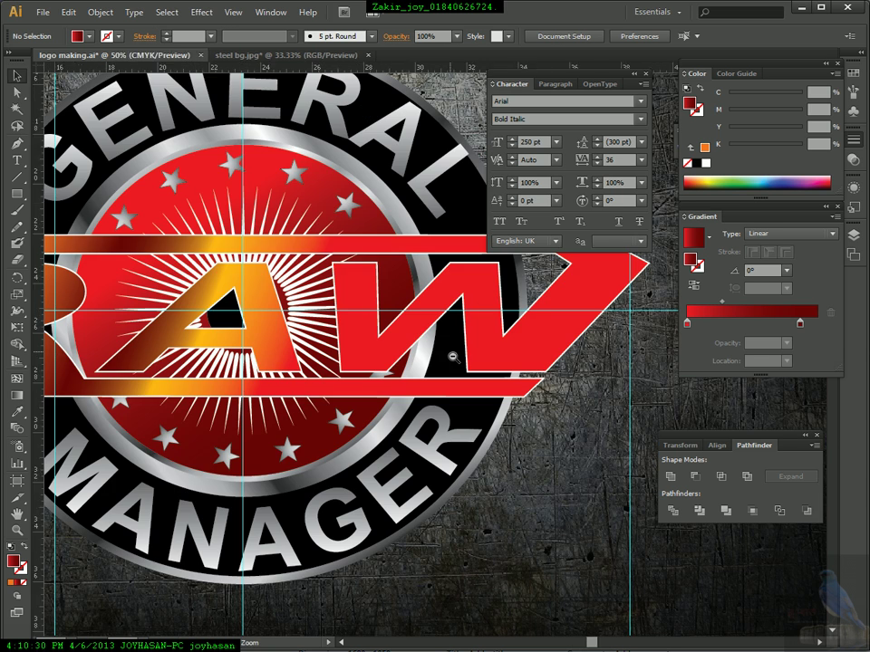
left_click(465, 302)
key("Delete")
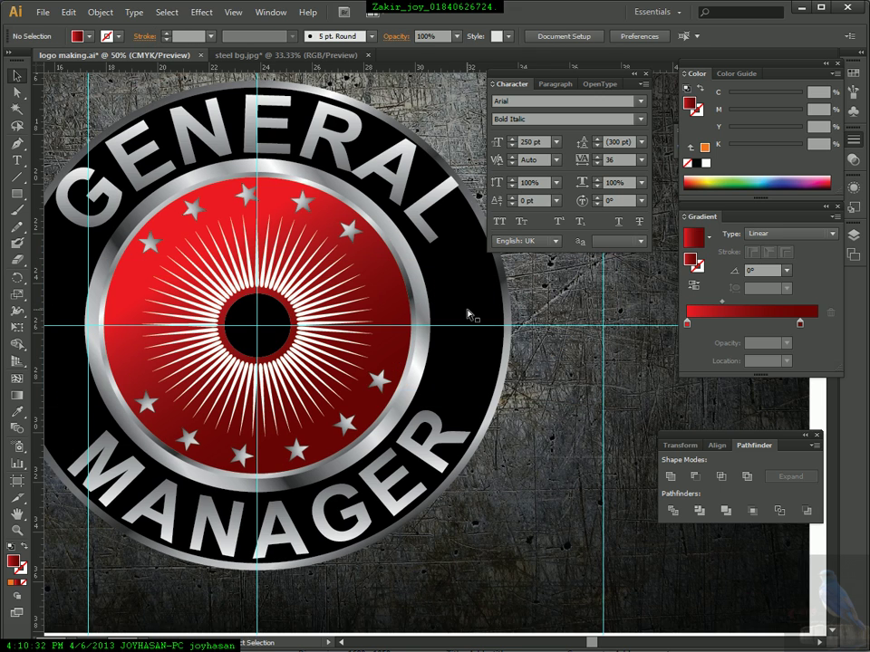
Select the whole round badge together with the dark background image and lock them.
left_click(427, 367, "ctrl+alt")
left_click(426, 367, "ctrl+alt")
mouse_move(211, 190)
left_mouse_down()
mouse_move(399, 367)
mouse_move(361, 352)
mouse_move(197, 184)
left_mouse_up()
left_click_drag(217, 110, 494, 474)
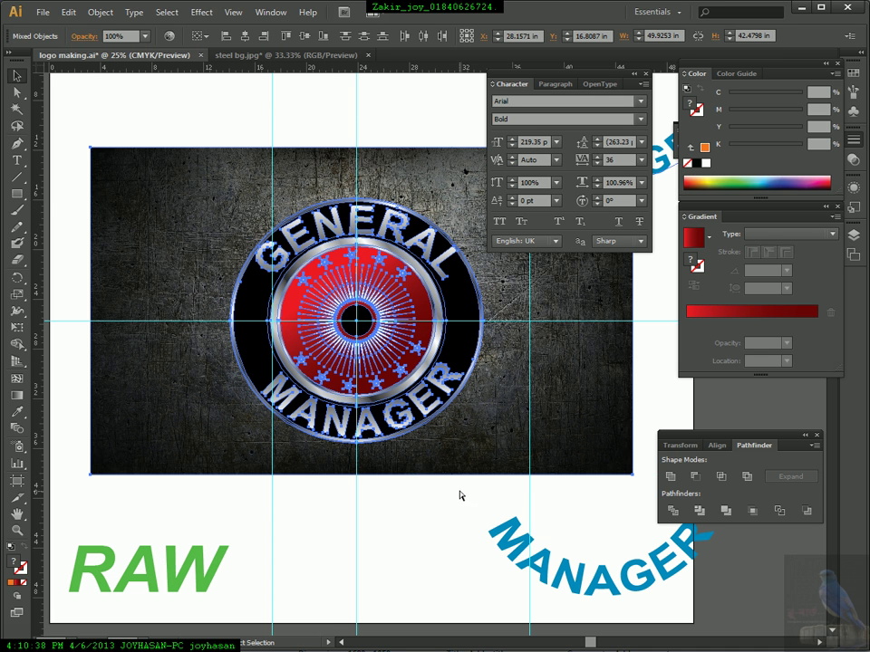
left_click(458, 491)
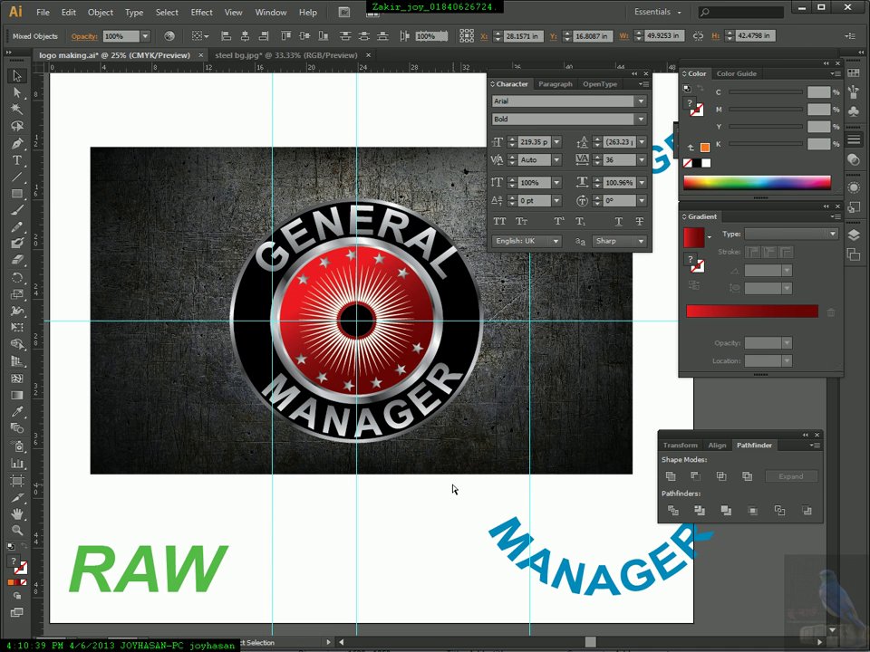
Hide the guides and show the hidden RAW lettering again.
right_click(339, 518)
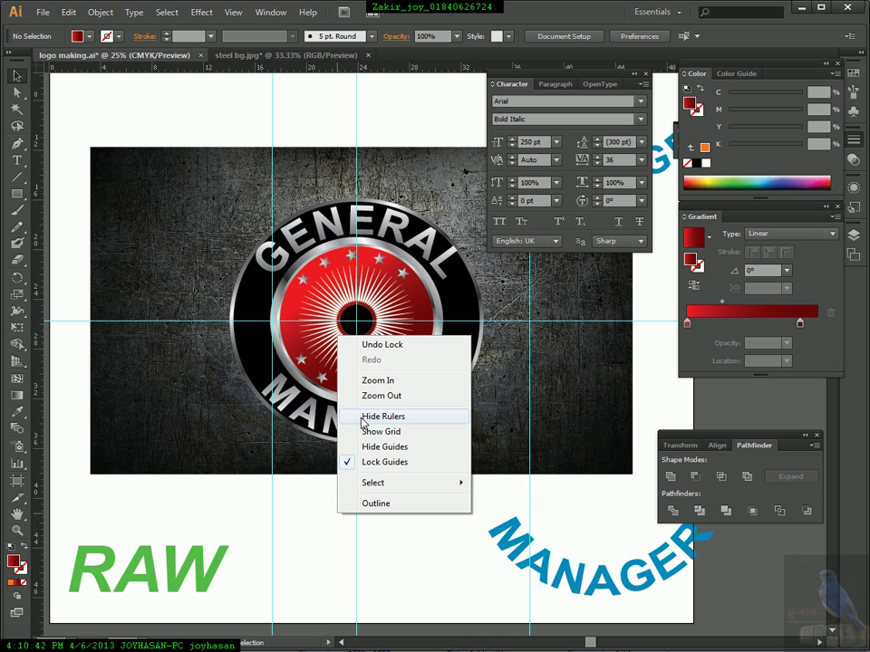
left_click(356, 447)
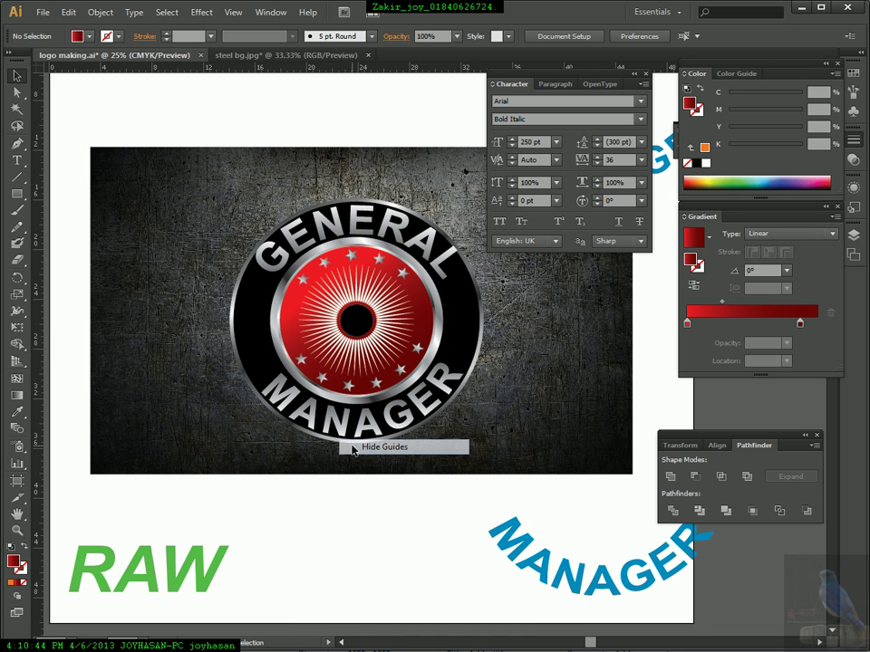
left_click_drag(385, 303, 342, 306)
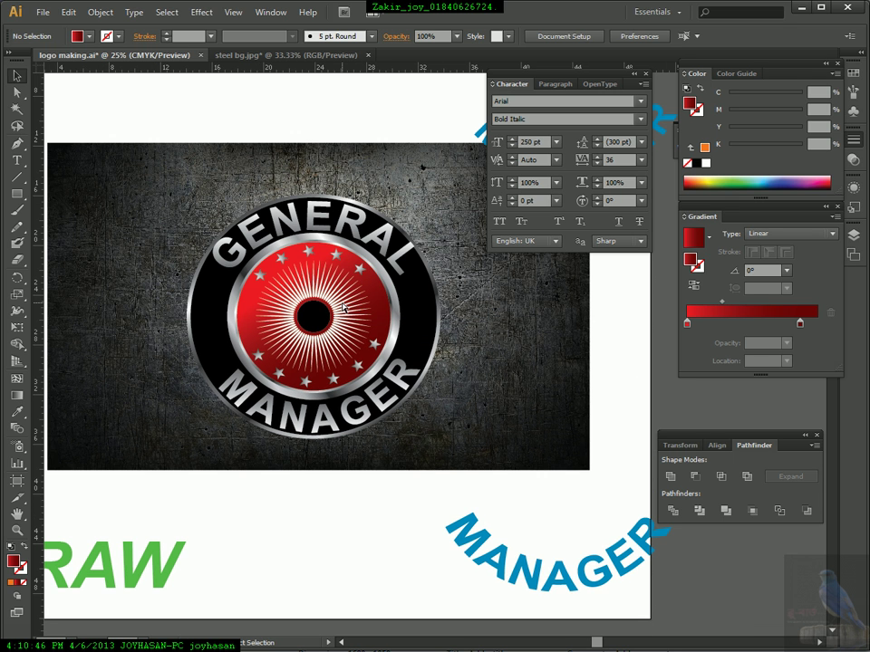
key("ctrl+alt+3")
Ungroup the RAW lettering, cut the front orange gradient copy to the clipboard and select the copy behind it.
right_click(317, 309)
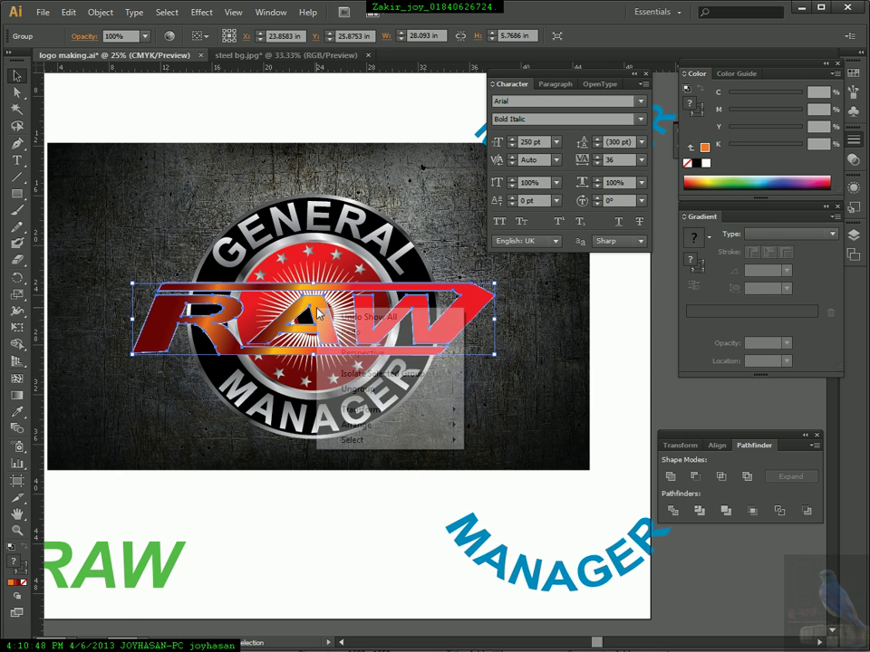
left_click(467, 324)
left_click(465, 317)
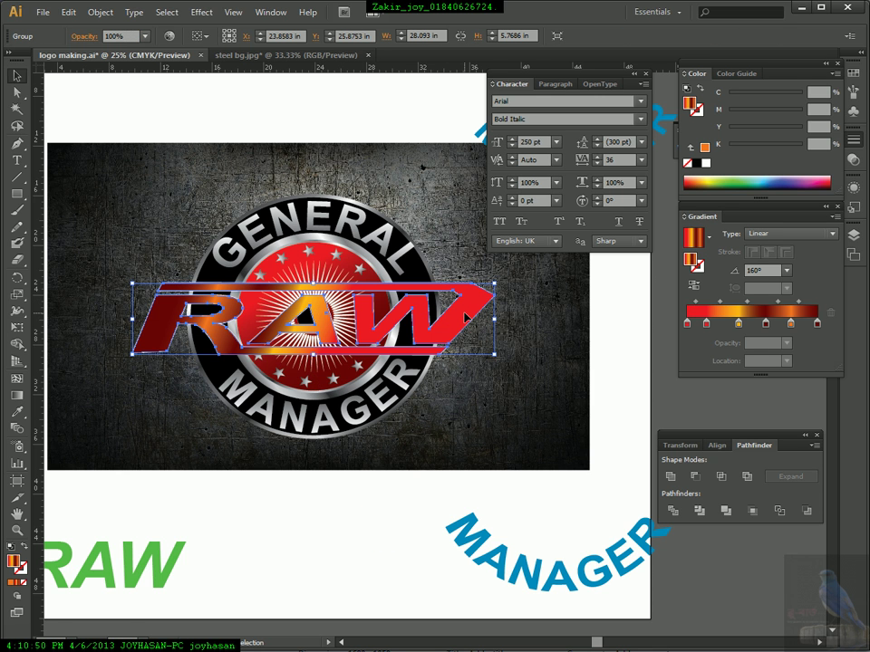
left_click(466, 318)
left_click(468, 318)
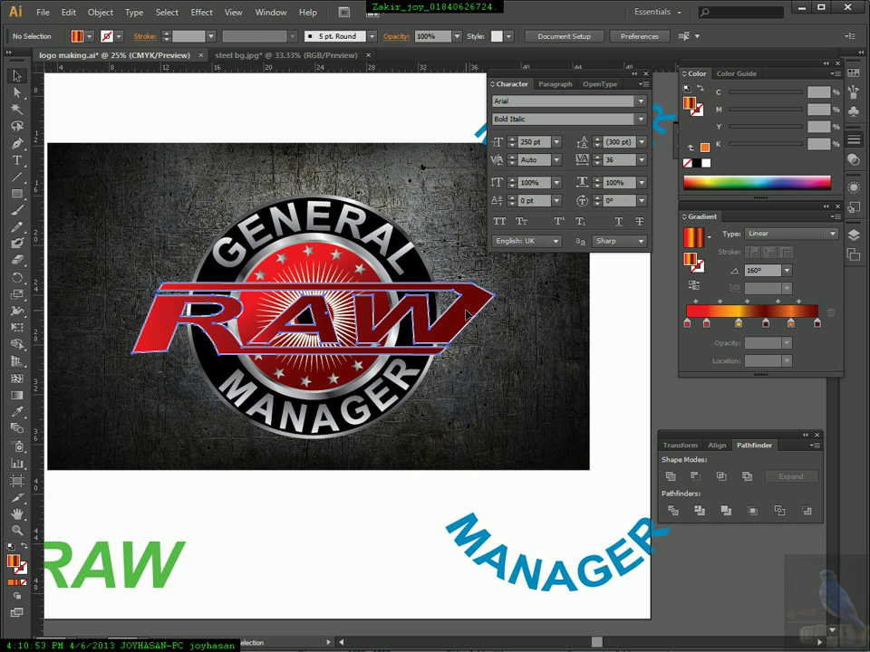
Set the stroke weight of the back RAW copy's white outline to 20 pt.
left_click(854, 145)
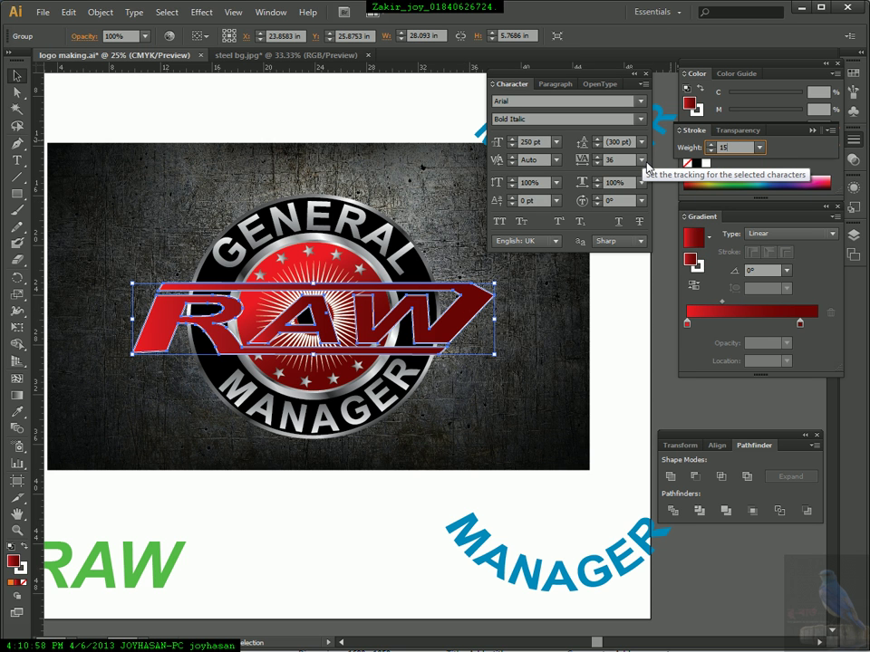
type("15")
key("Return")
left_click_drag(740, 148, 717, 163)
type("20")
key("Return")
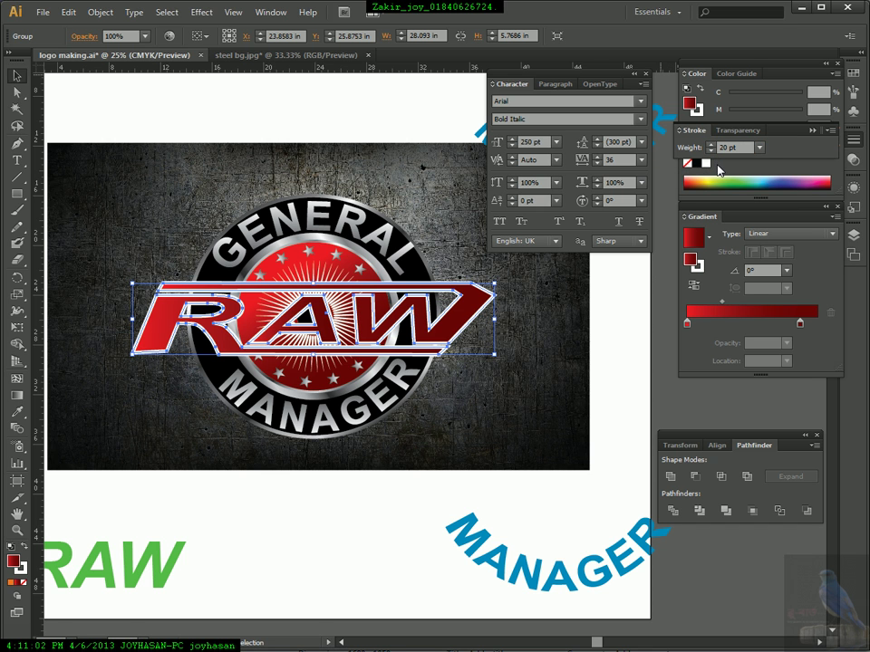
Paste the cut gradient RAW copy back in place in front of the white-outlined copy.
key("ctrl+f")
left_click(409, 505)
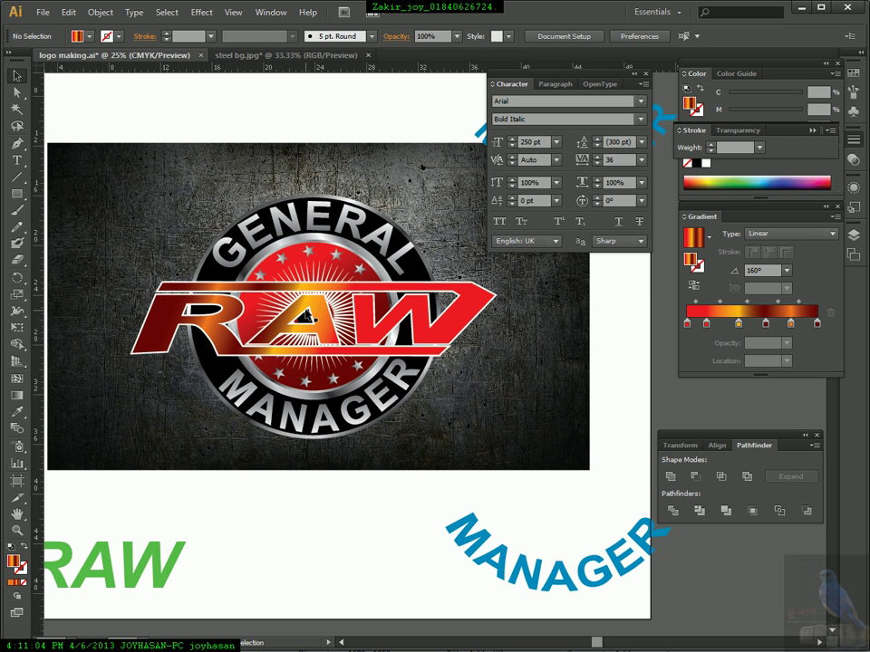
left_click(286, 284)
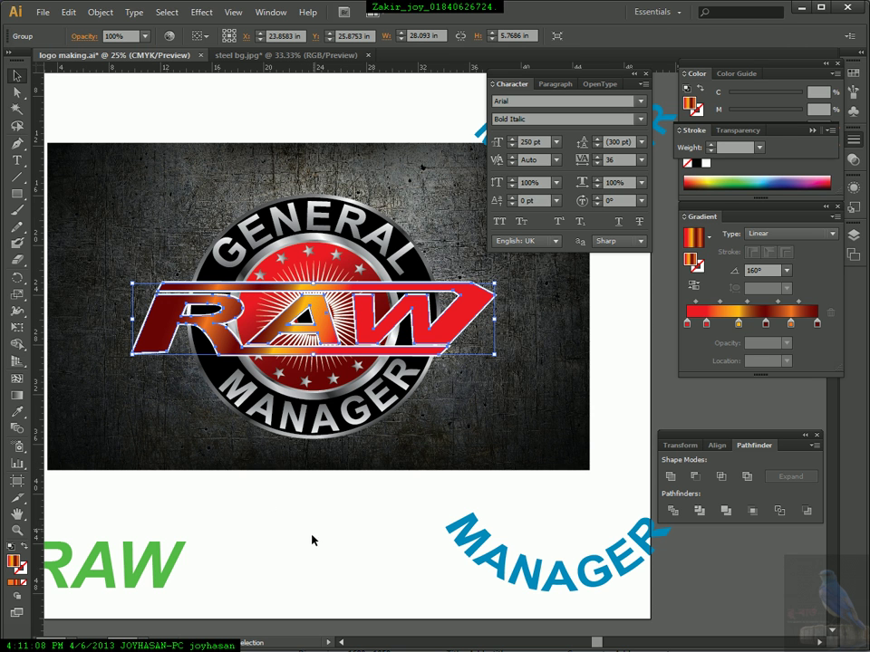
left_click(290, 580)
Open the image stock-vector-blue-compass-vector-background-16164814 from the for profile folder inside ICon on the desktop.
key("ctrl+o")
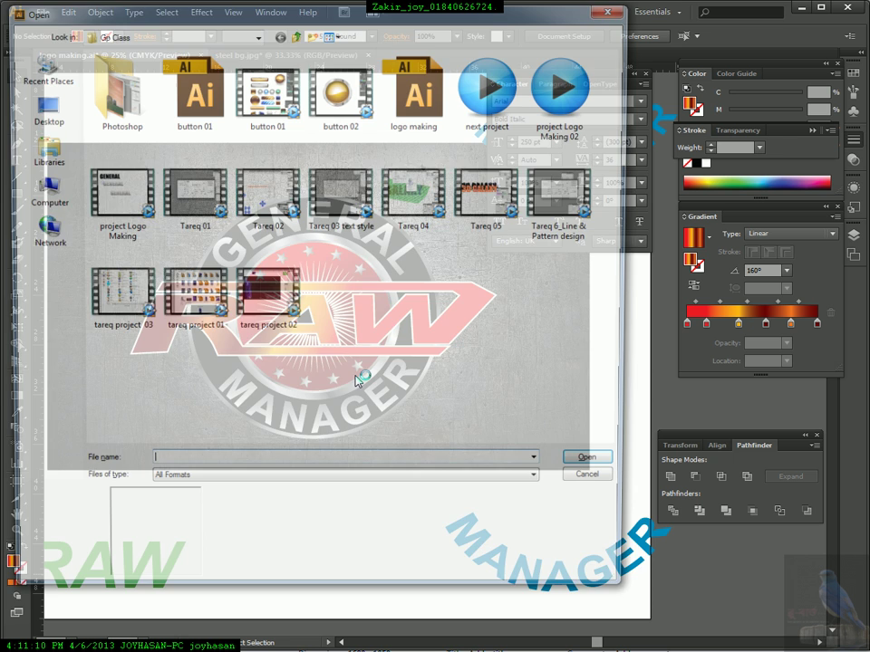
left_click(36, 109)
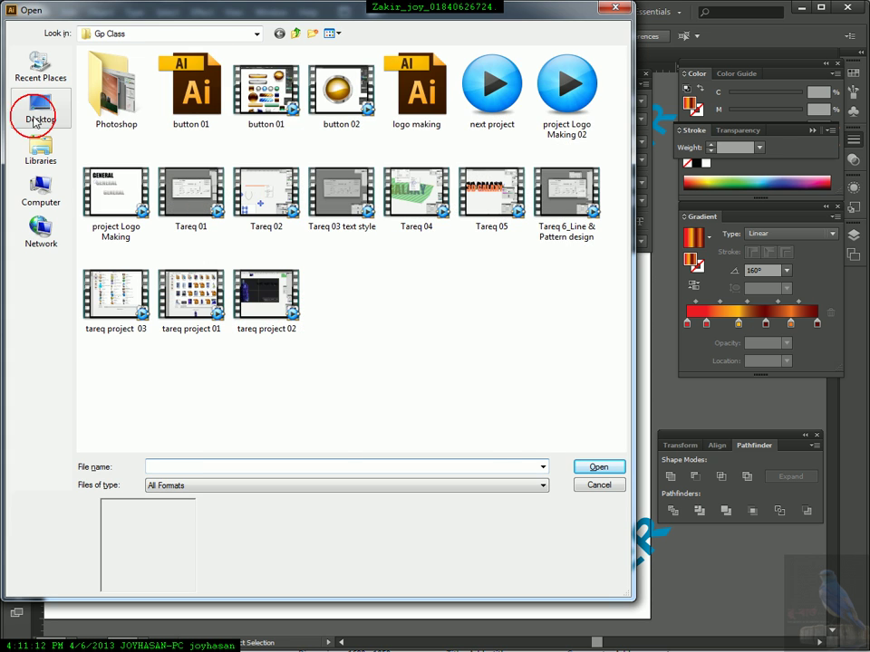
left_click(319, 171)
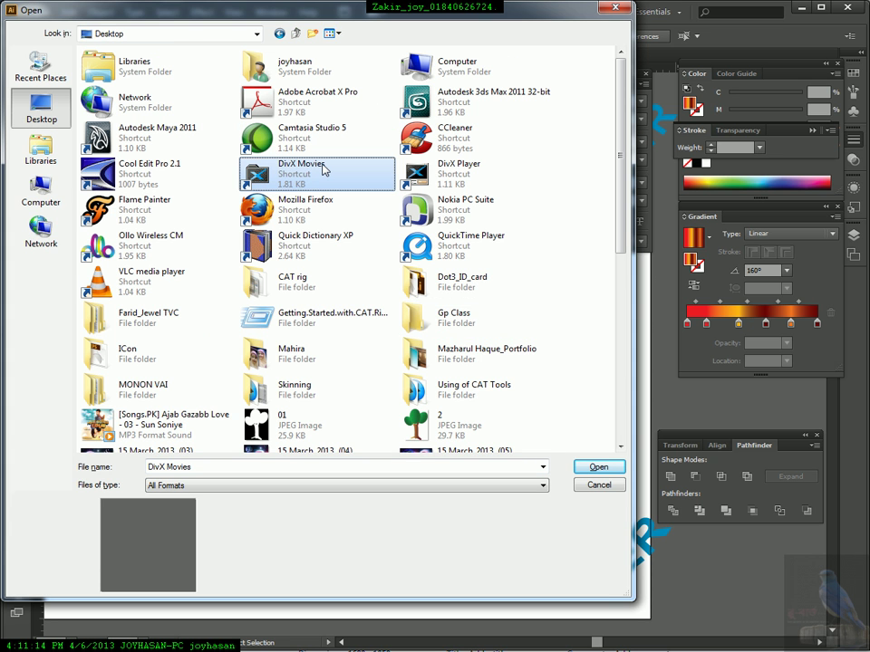
key("i")
key("Return")
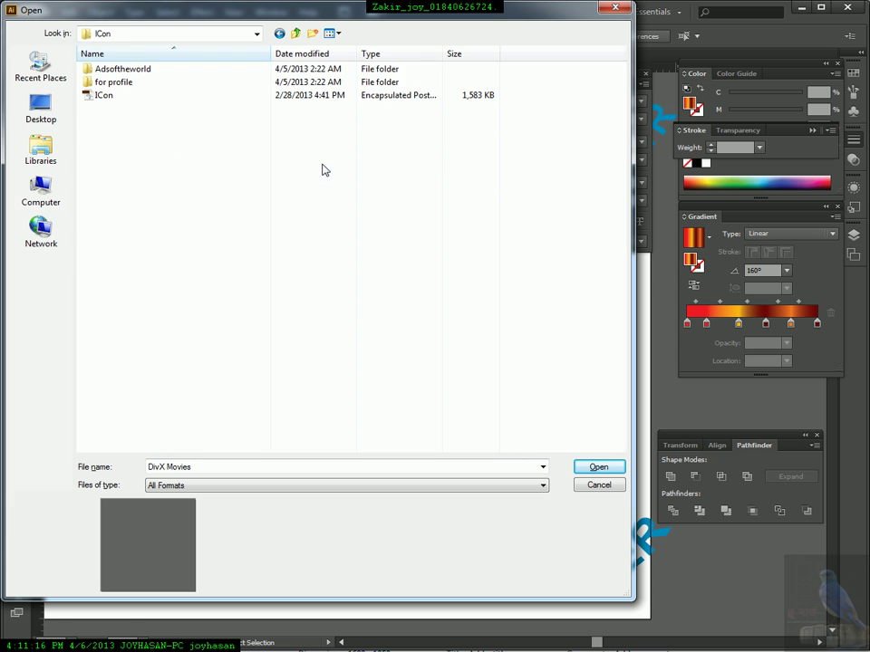
double_click(121, 83)
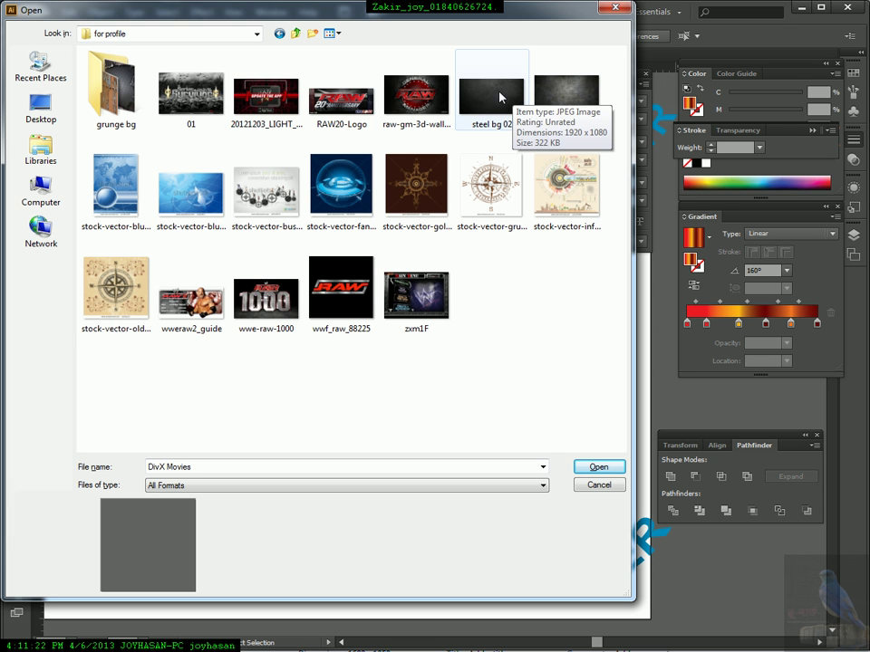
left_click(209, 195)
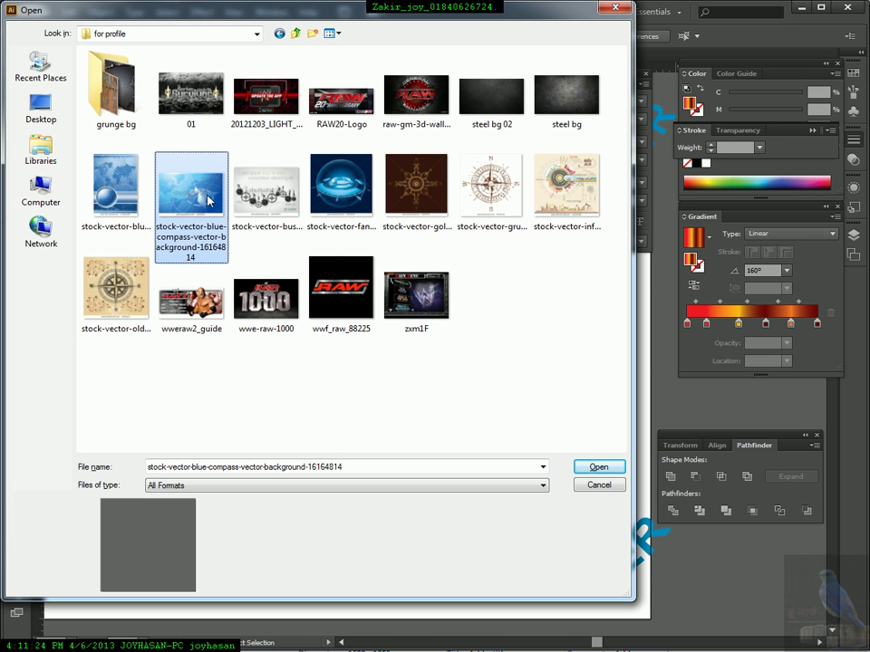
left_click(591, 465)
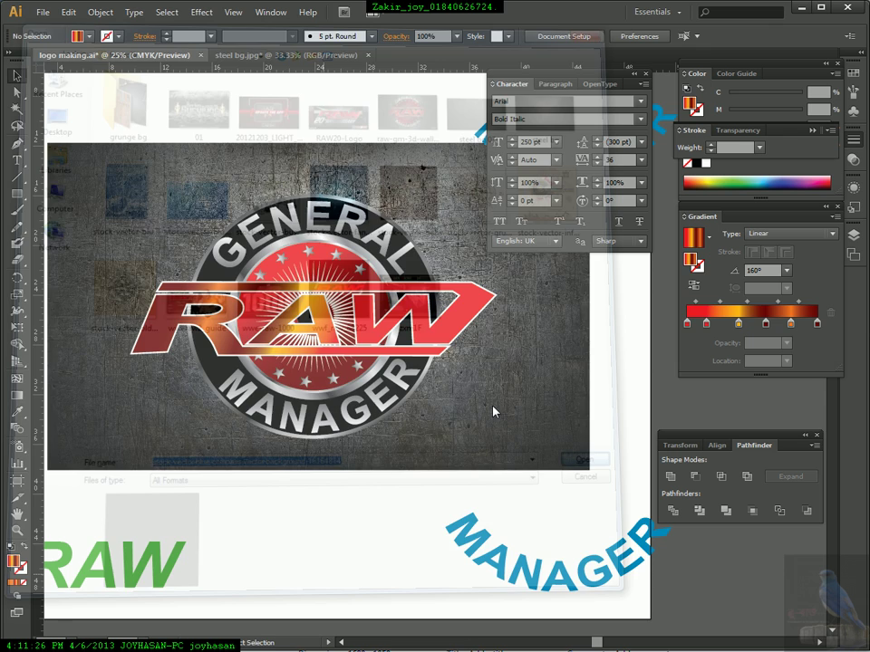
Cut the blue compass image from its document and return to logo making.ai, leaving the source document open.
left_click(444, 344)
key("Delete")
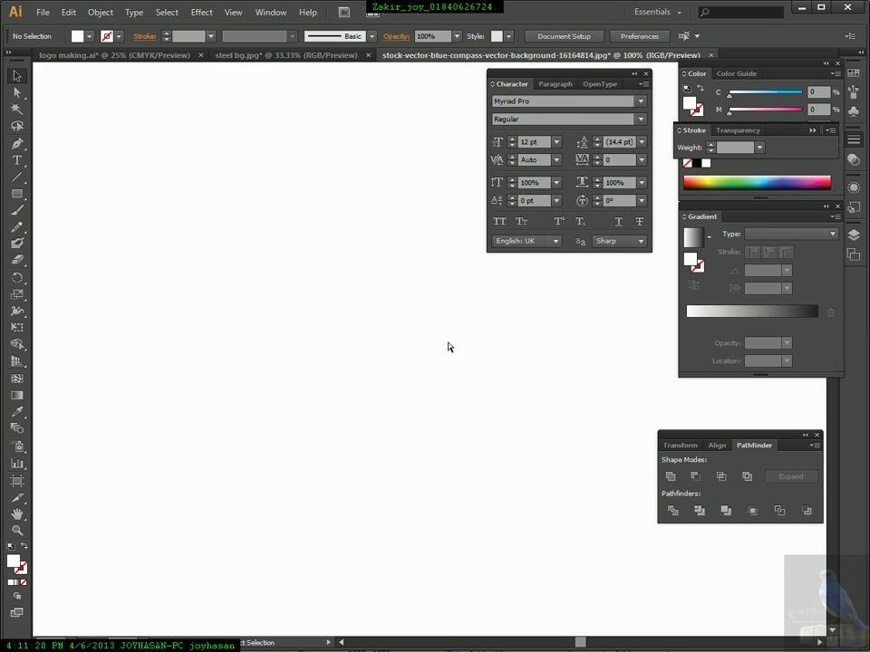
key("ctrl+w")
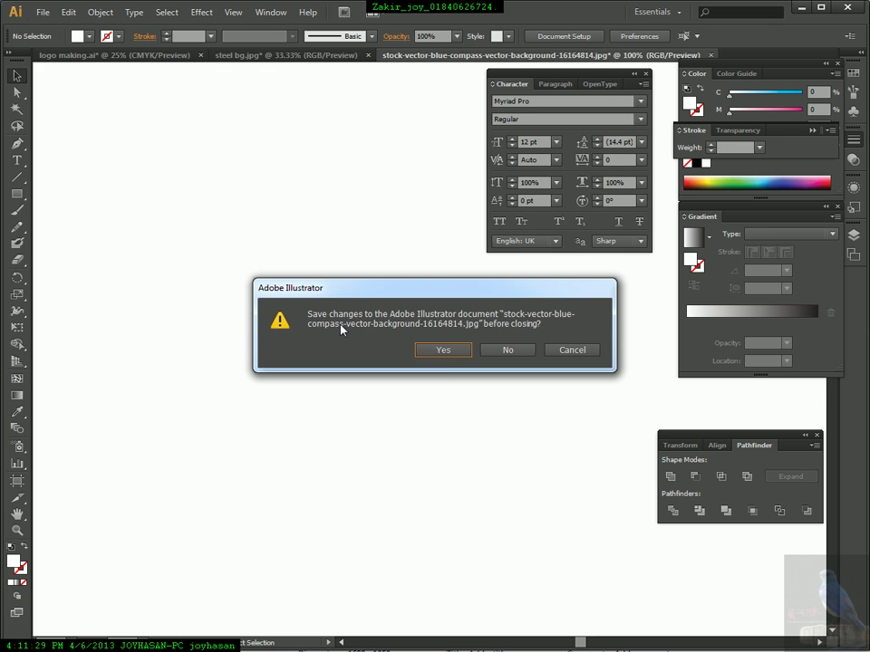
left_click(571, 352)
left_click(138, 55)
left_click(300, 107)
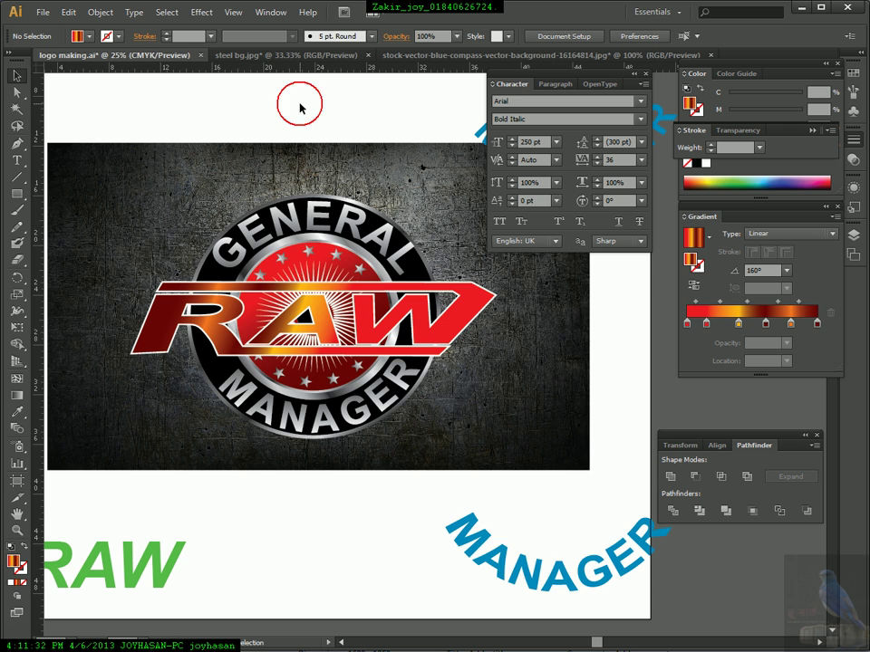
Paste the blue compass image and move it onto the white area below the dark background.
key("ctrl+v")
left_click_drag(446, 363, 594, 417)
left_click_drag(441, 325, 446, 229)
left_click_drag(439, 259, 319, 437)
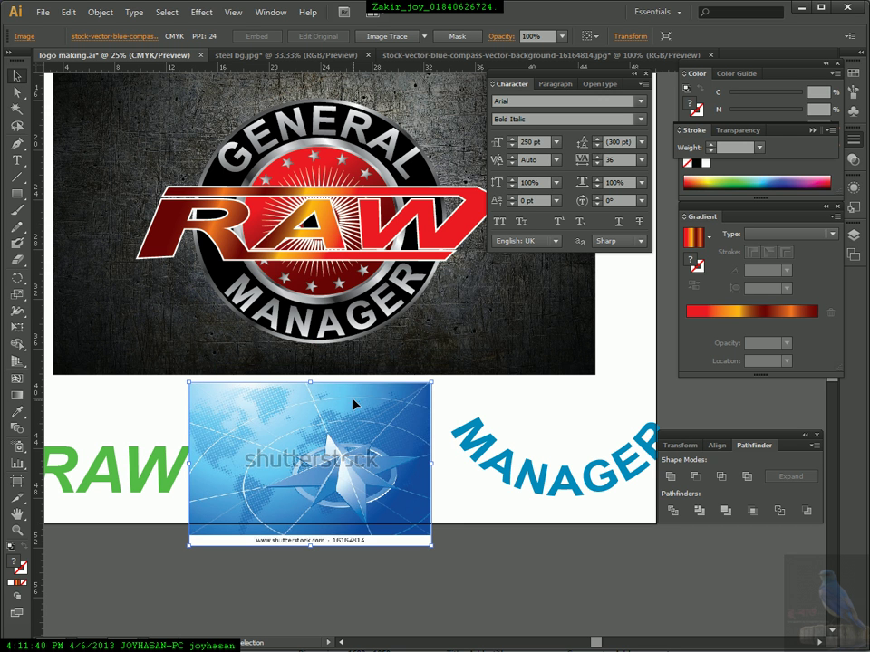
Widen the blue compass image to about 31.58 in and position it just below the badge.
left_click_drag(310, 375, 284, 353)
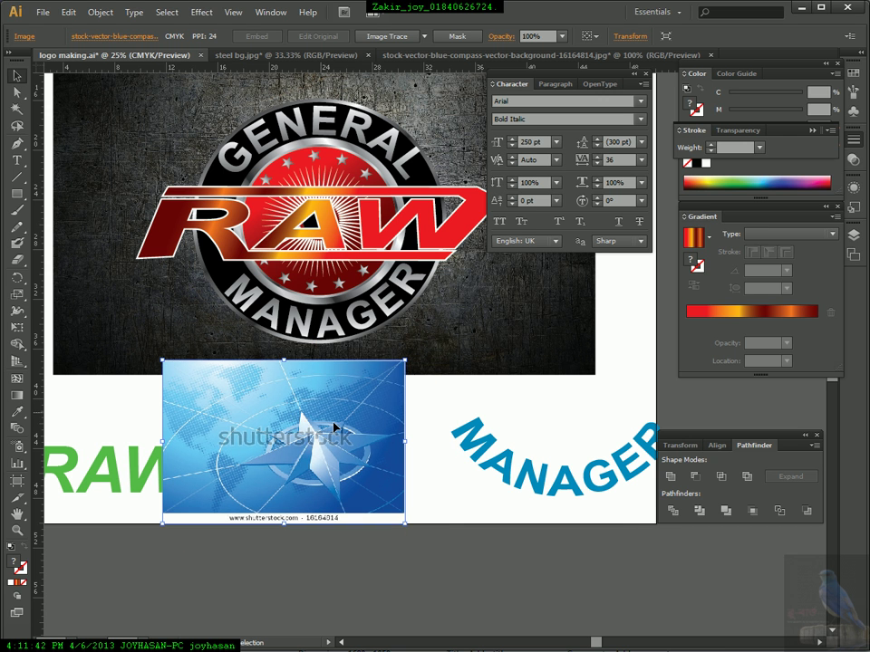
left_click_drag(405, 442, 486, 442)
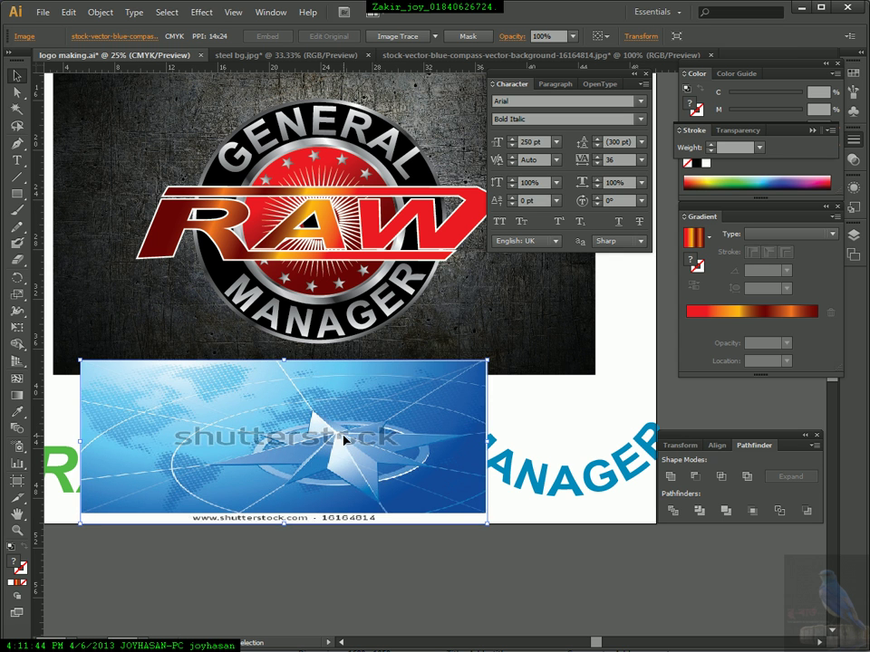
left_click_drag(337, 437, 354, 448)
Place a duplicate of the front gradient RAW lettering over the upper part of the blue compass image.
left_click(378, 221)
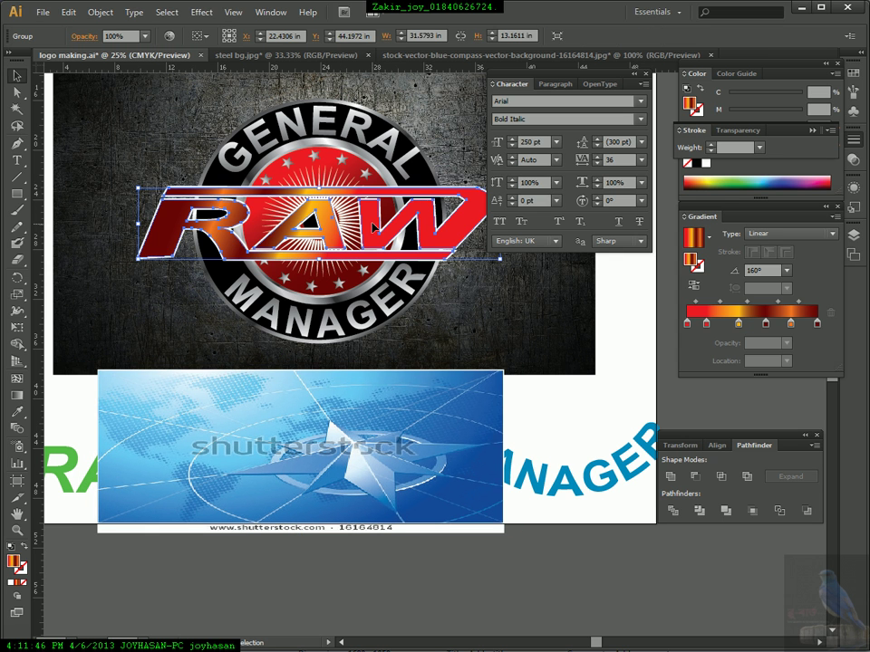
left_click_drag(379, 221, 360, 400)
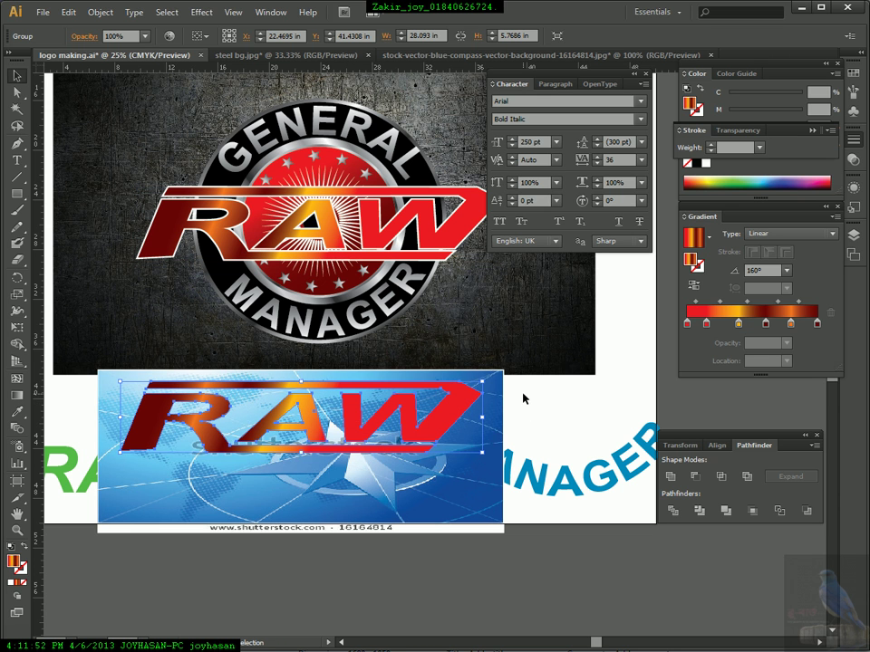
left_click(509, 404)
left_click(499, 406)
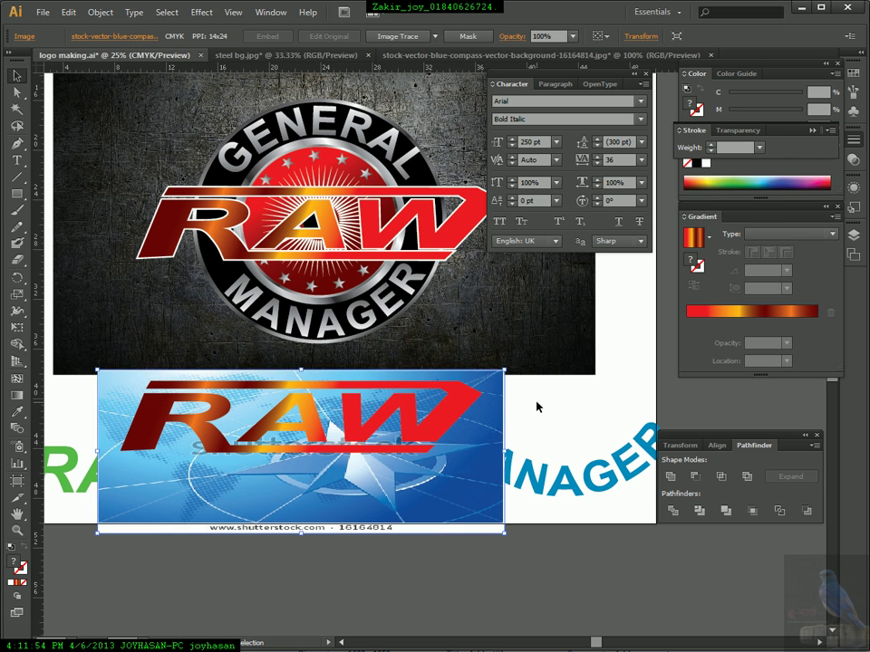
left_click(536, 407)
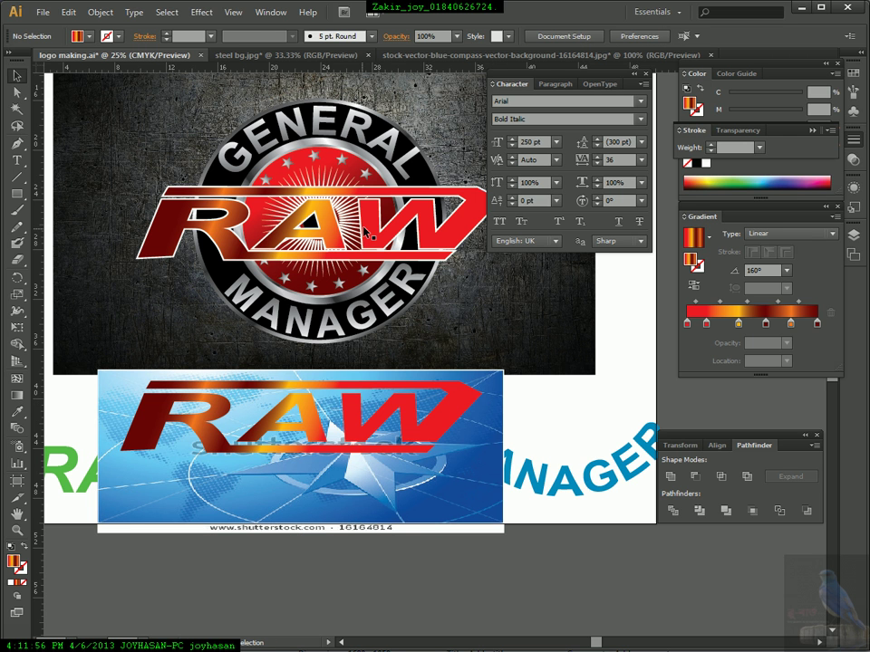
Try moving the front gradient RAW lettering sideways off the badge, and undo the move.
left_click_drag(364, 230, 186, 246)
key("ctrl+z")
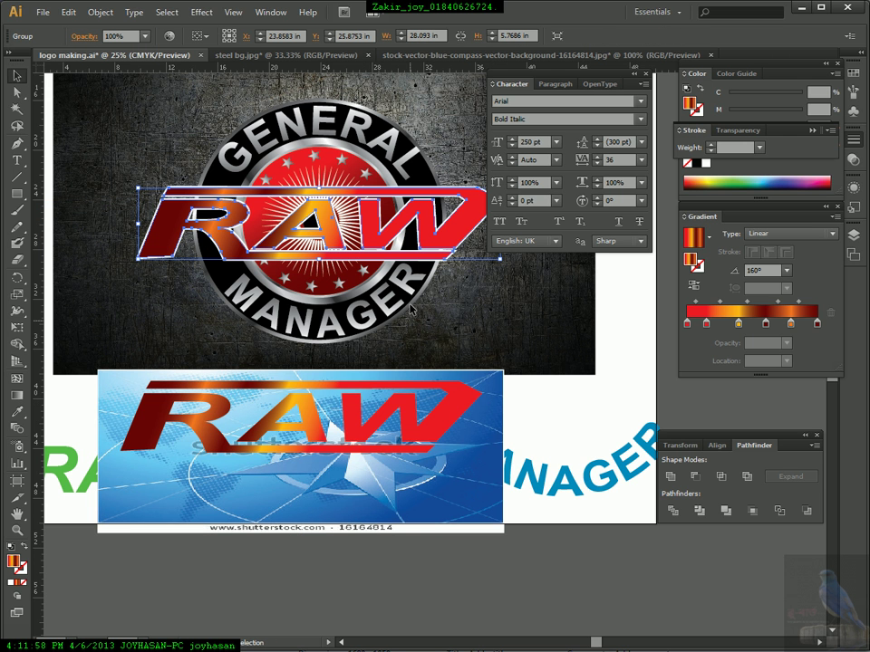
Reposition the RAW copy over the blue compass image and turn it into a white outline without fill.
left_click_drag(400, 223, 381, 434)
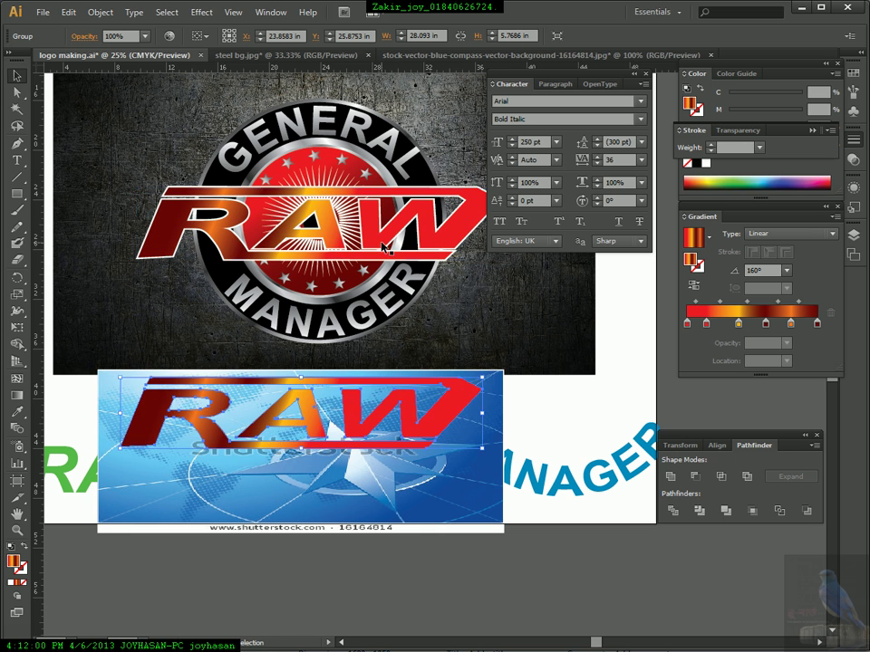
left_click(404, 406)
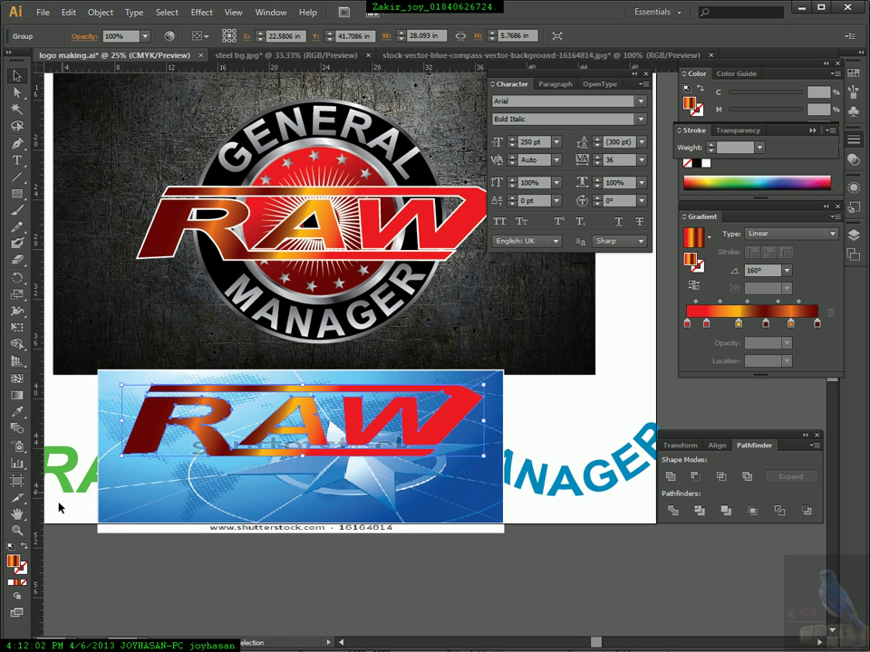
left_click(12, 582)
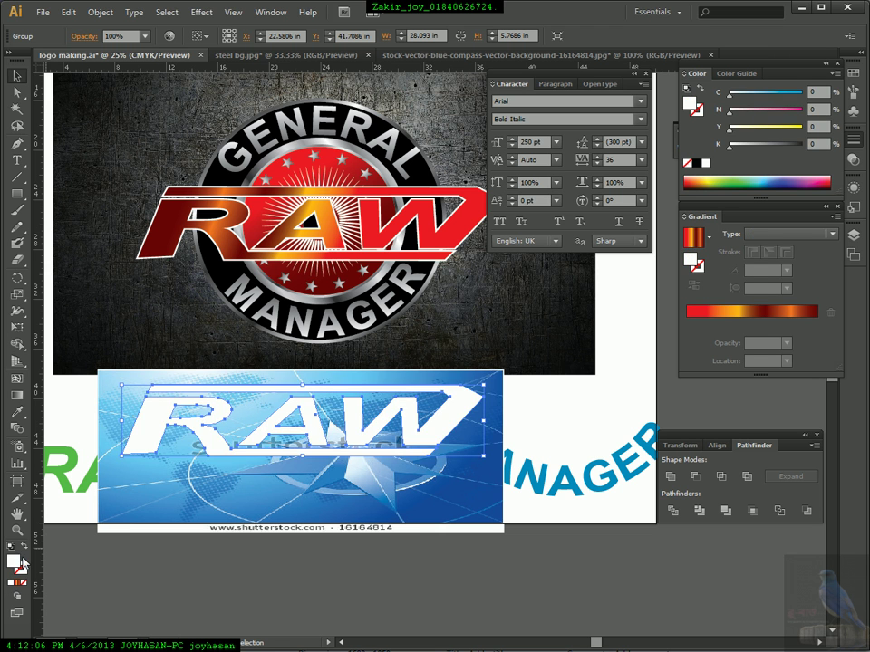
left_click(25, 549)
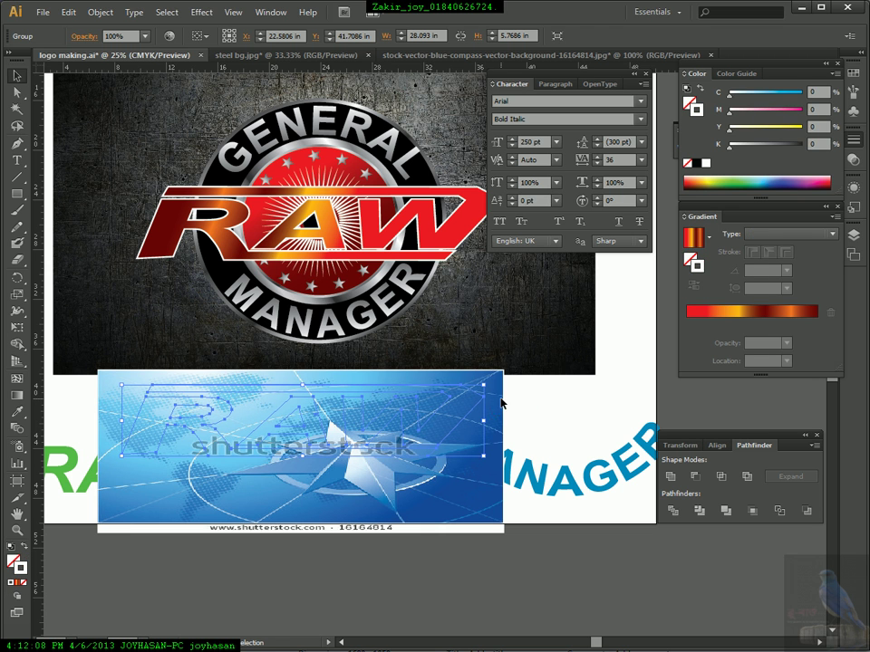
Remove the blue curved MANAGER text from beside the compass image.
left_click(408, 415, "shift")
right_click(491, 399)
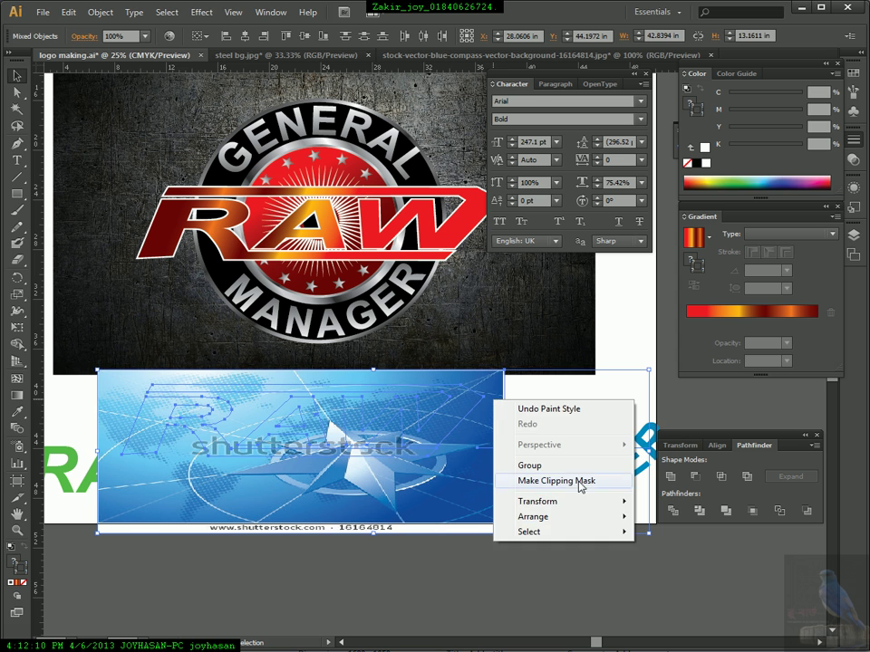
left_click(610, 328)
left_click_drag(616, 407, 511, 379)
left_click(516, 447)
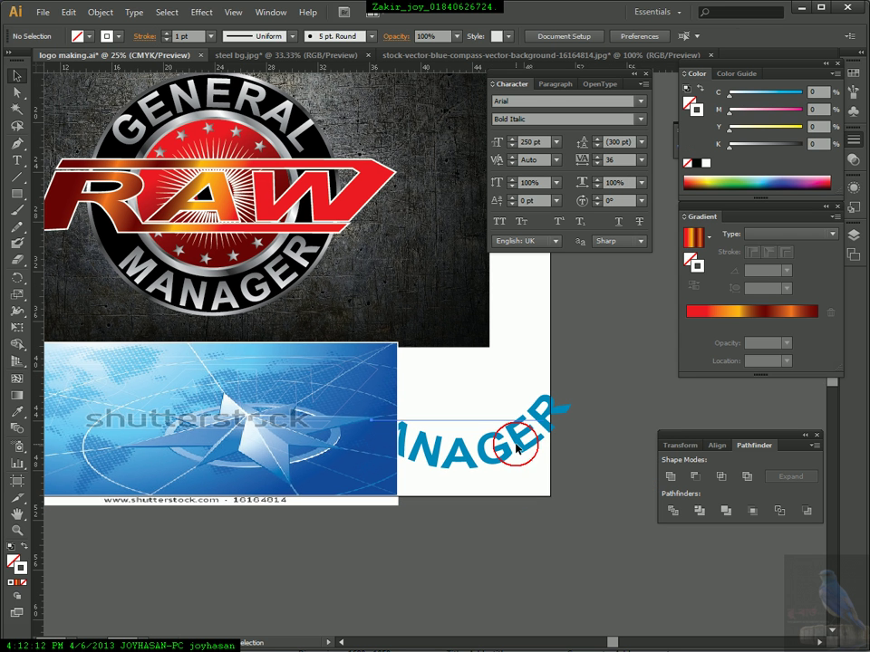
key("Delete")
Give the unfilled RAW outline over the compass image a green stroke.
left_click_drag(438, 384, 301, 396)
left_click(432, 387)
left_click(374, 379)
left_click(736, 179)
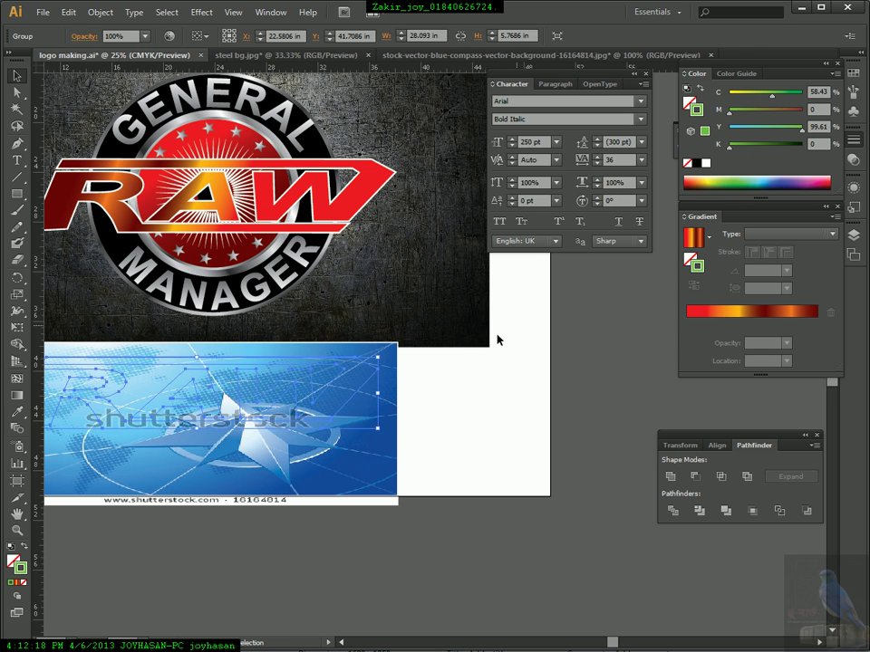
left_click(483, 366)
Try to mask the compass image with the RAW outline using a clipping mask, and undo the mask.
left_click_drag(276, 344, 459, 404)
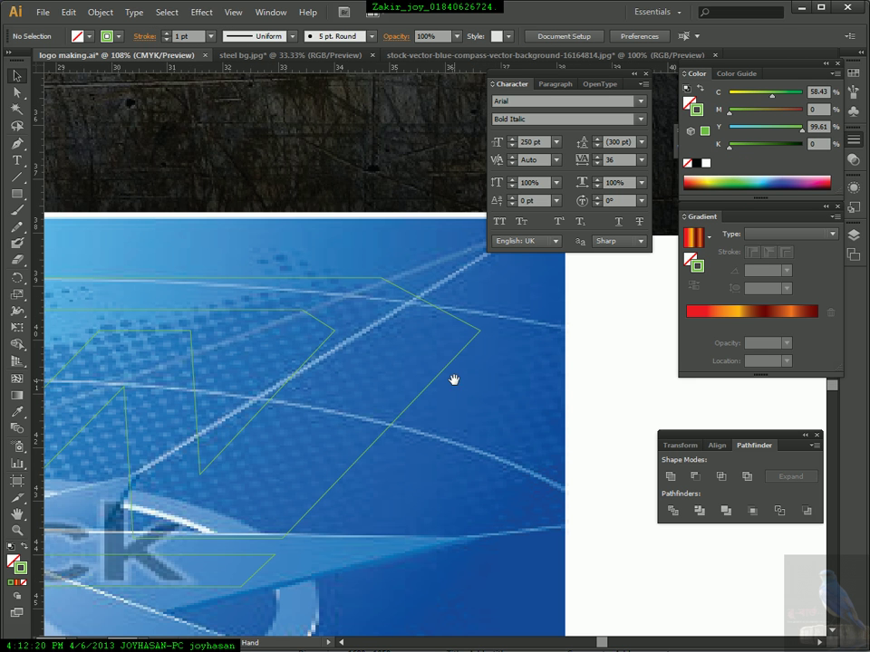
left_click_drag(501, 355, 437, 334)
right_click(436, 334)
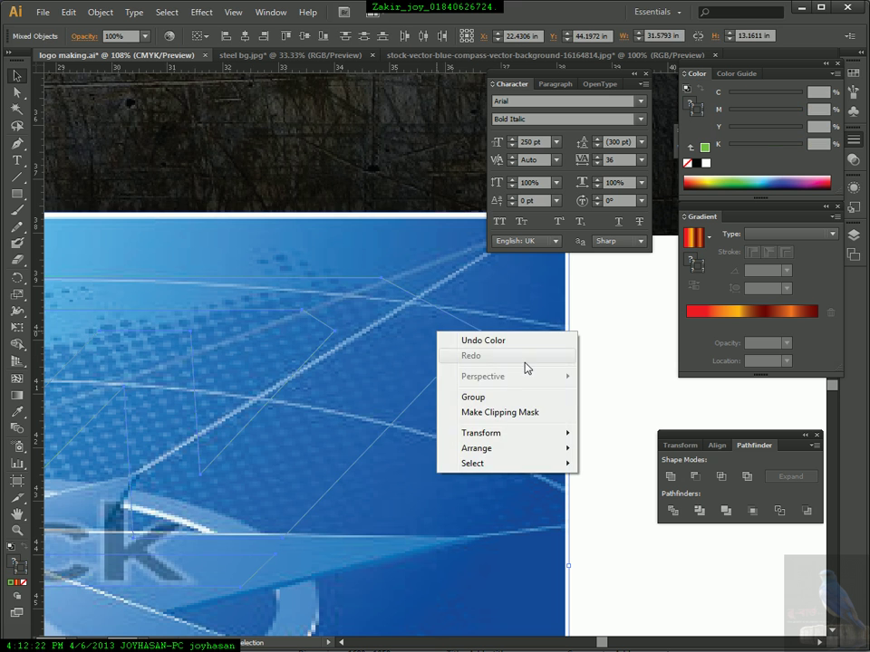
left_click(501, 411)
left_click(369, 403, "alt")
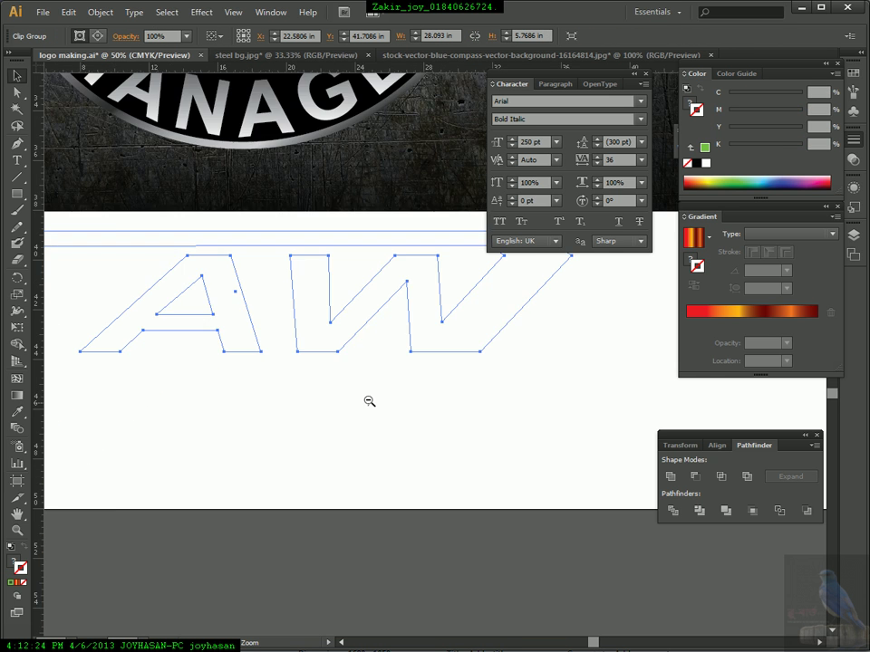
left_click(369, 402, "alt")
left_click_drag(377, 391, 392, 377)
key("ctrl+v")
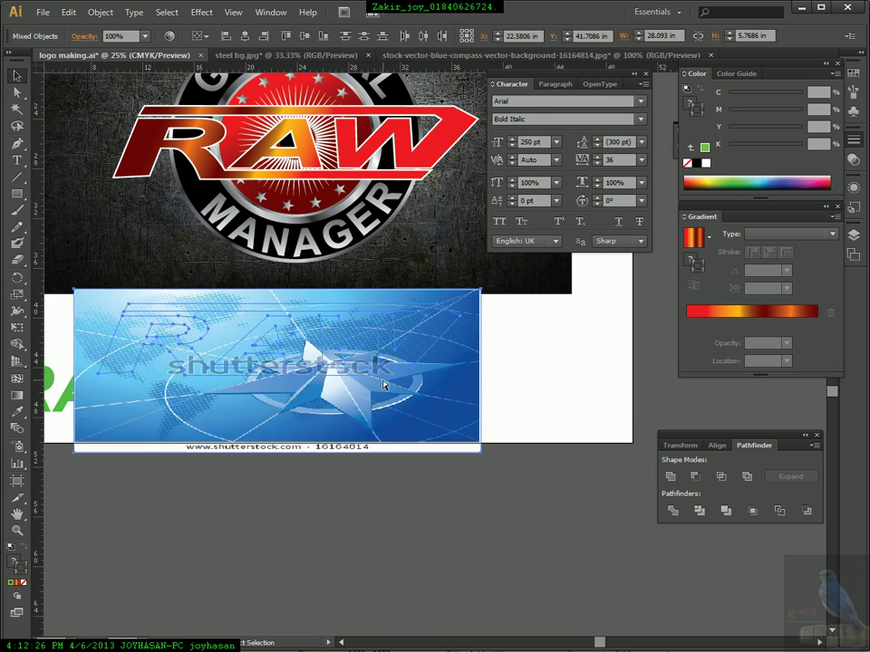
left_click(528, 365)
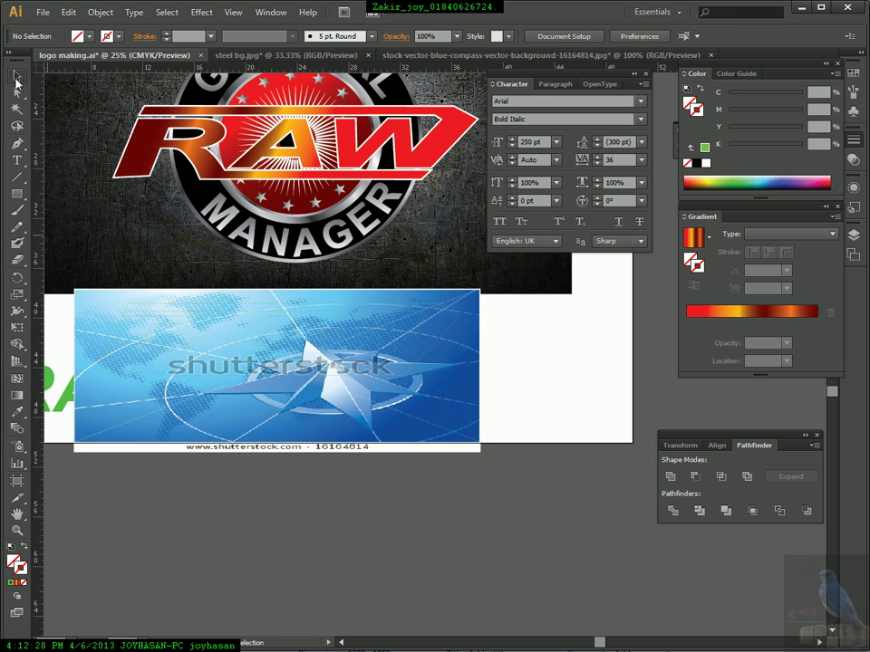
key("ctrl+v")
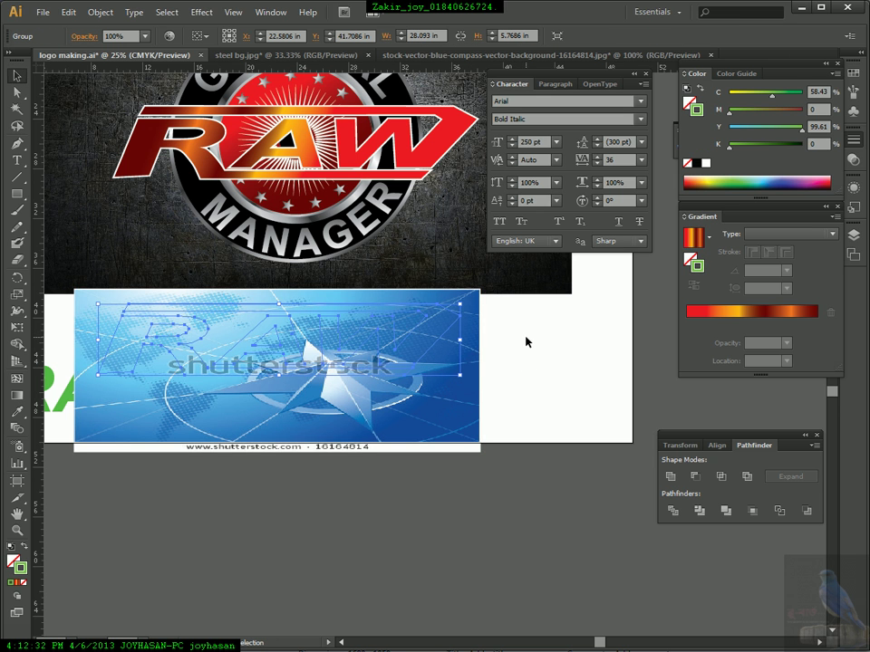
Delete the green RAW outline lying over the compass image.
left_click(450, 326)
left_click(319, 352)
key("Delete")
Move the blue compass image over the badge and set its blending mode to Overlay.
left_click(453, 366)
scroll(398, 365, "up", 3)
left_click_drag(391, 431, 397, 232)
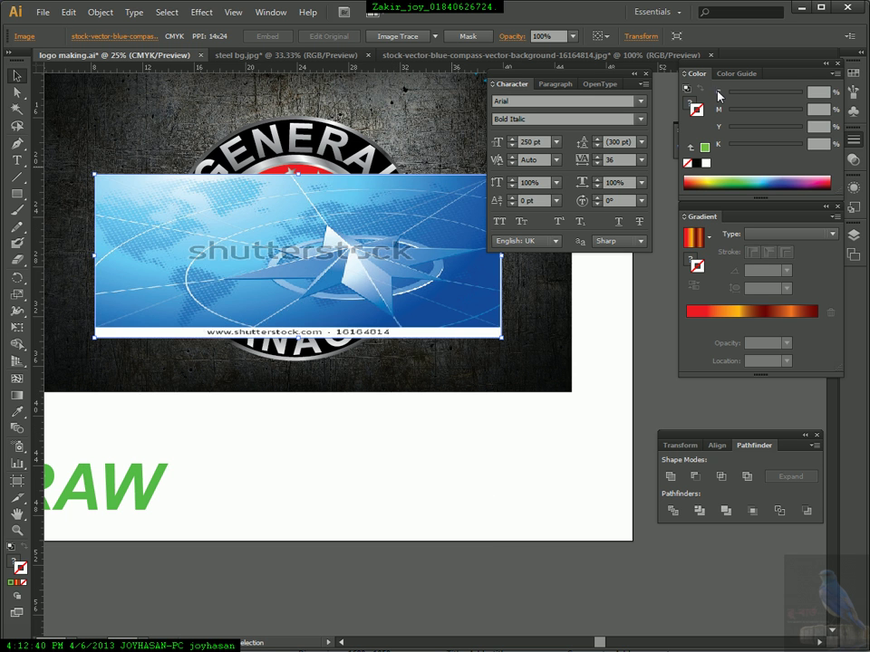
left_click(507, 38)
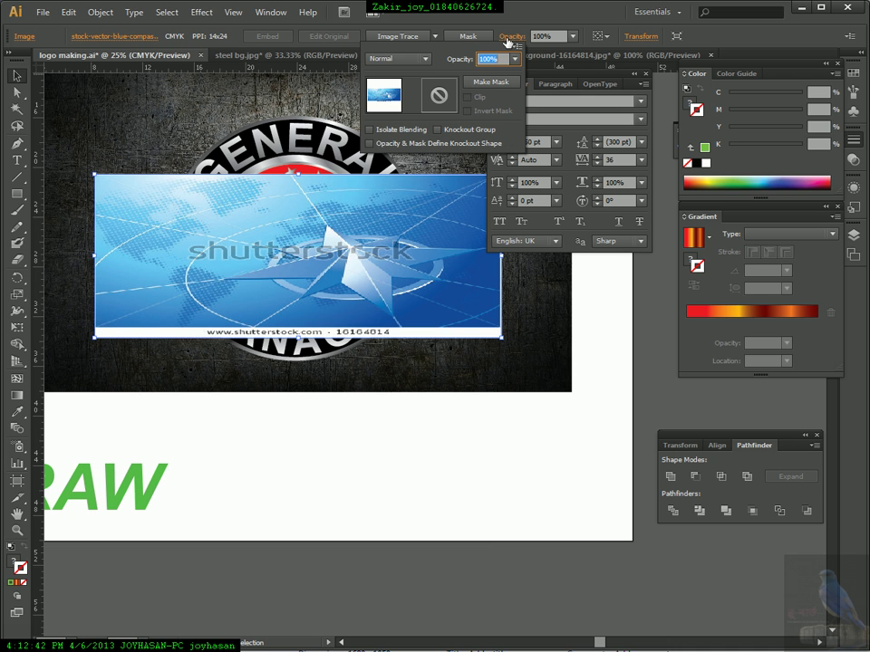
left_click(399, 58)
left_click(410, 192)
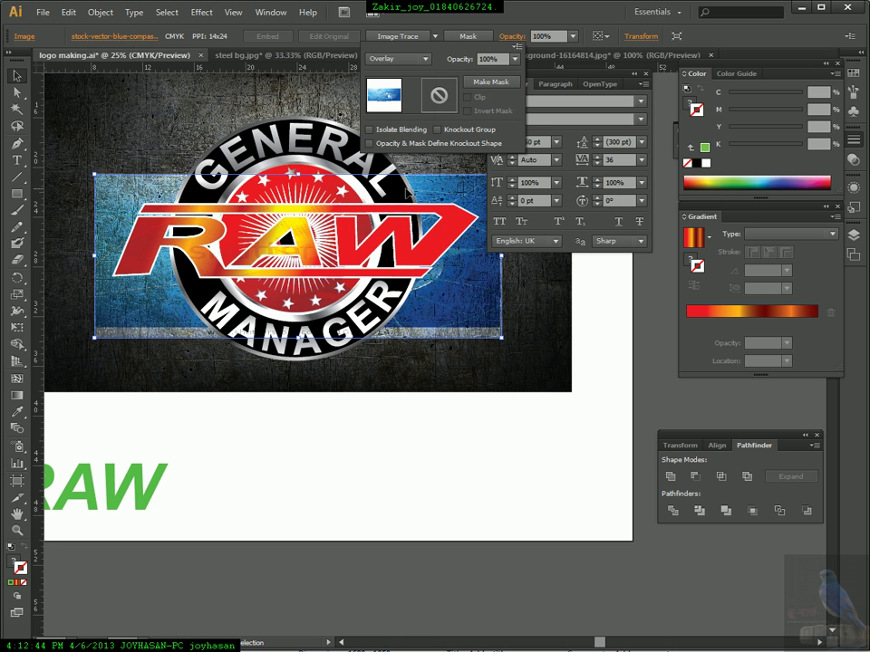
left_click(345, 467)
Delete the overlaid blue compass image from the badge.
left_click_drag(134, 182, 363, 263)
left_click_drag(418, 334, 124, 289)
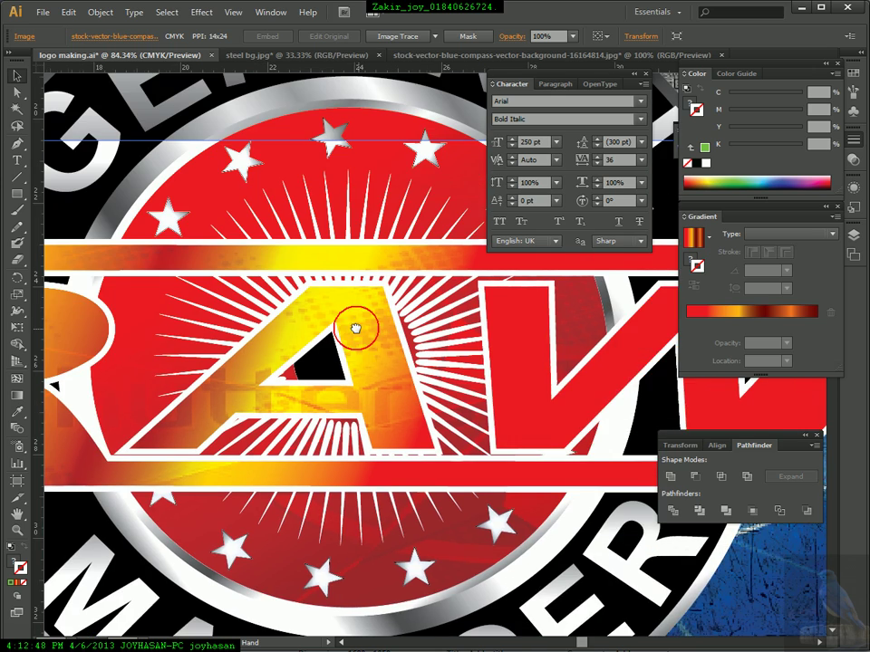
left_click_drag(355, 327, 285, 276)
left_click_drag(434, 311, 392, 303)
left_click(416, 336, "ctrl+alt")
left_click(416, 337, "ctrl+alt")
left_click(416, 337, "ctrl+alt")
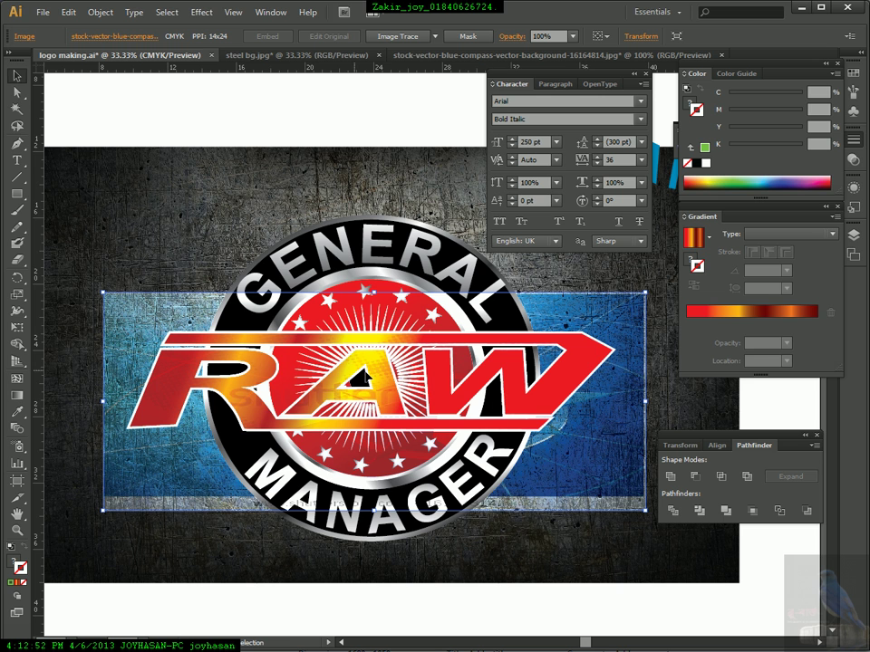
left_click(360, 377, "ctrl+alt")
left_click_drag(520, 396, 424, 360)
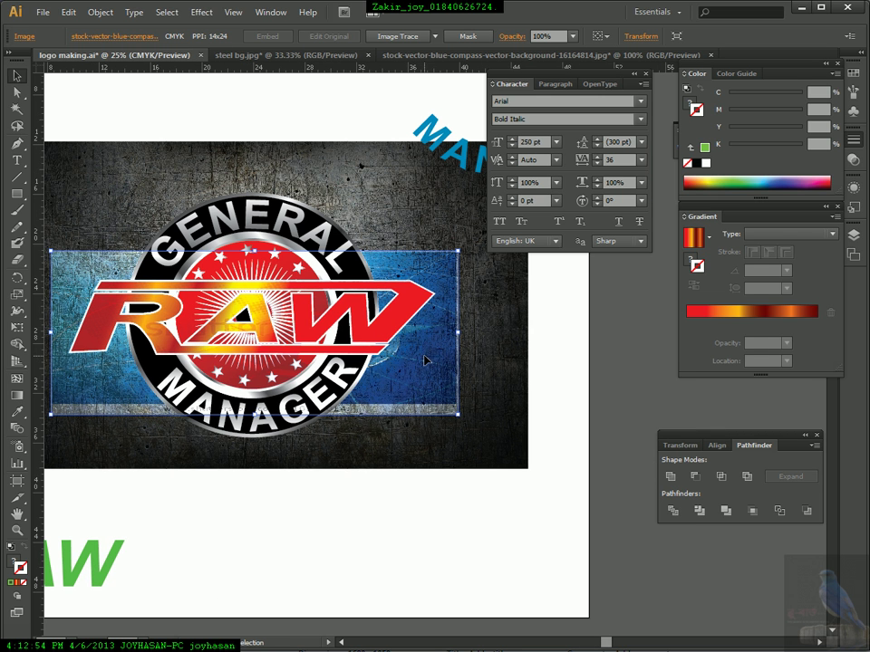
key("Delete")
Place a duplicate of the gradient RAW lettering on the white area below the dark background, and delete it.
left_click(303, 312)
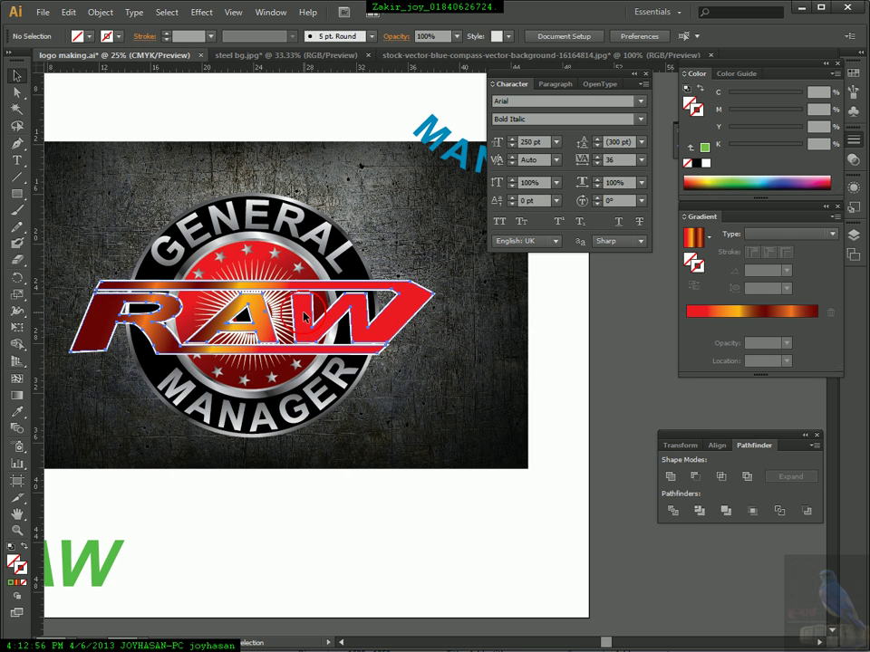
left_click_drag(376, 465, 386, 324)
left_click_drag(234, 141, 400, 453)
left_click(494, 360)
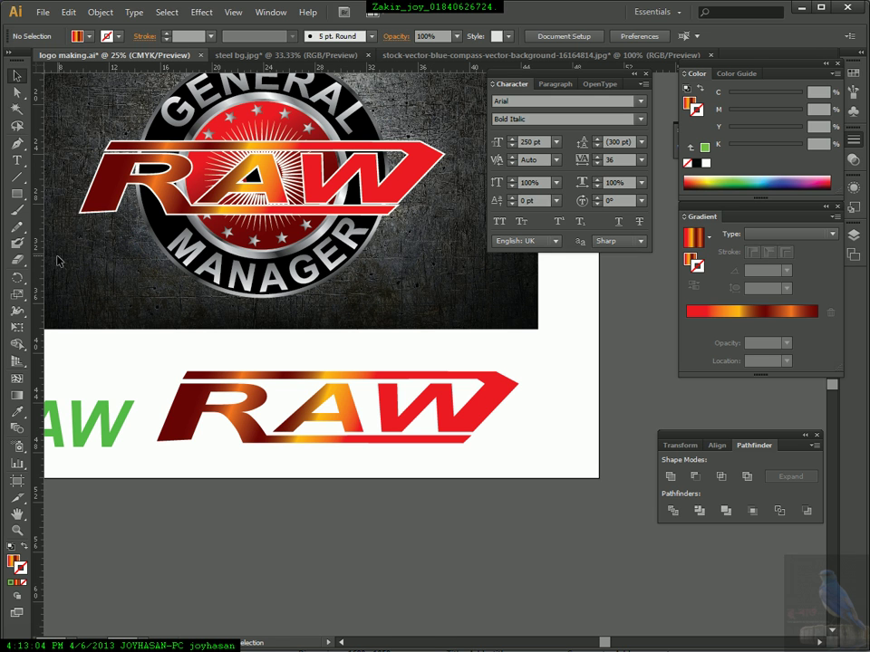
left_click(327, 389)
left_click_drag(330, 392, 339, 300)
key("Delete")
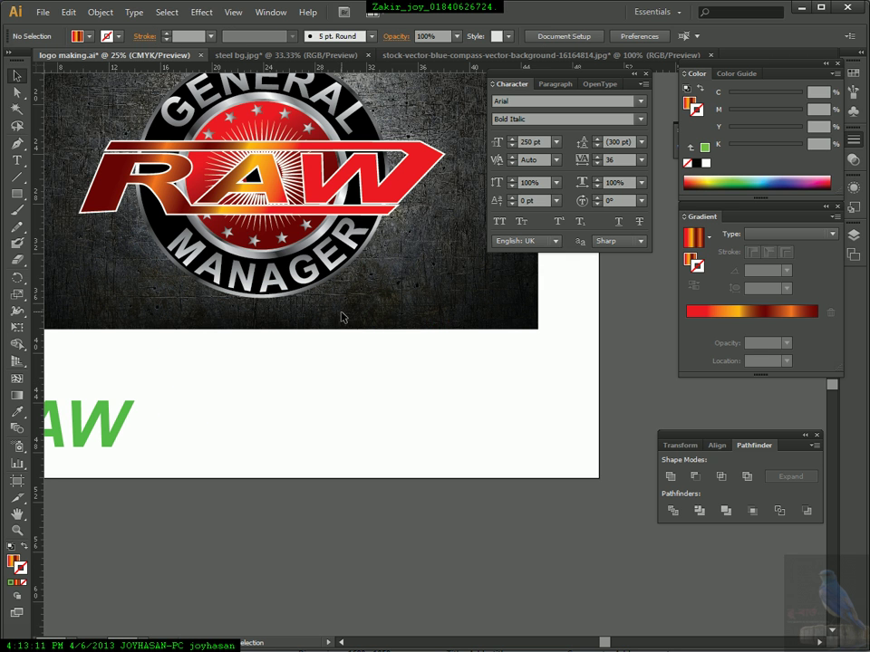
Draw a small circle with the Ellipse tool on the white area below the badge.
left_click(18, 196)
left_click_drag(15, 197, 54, 226)
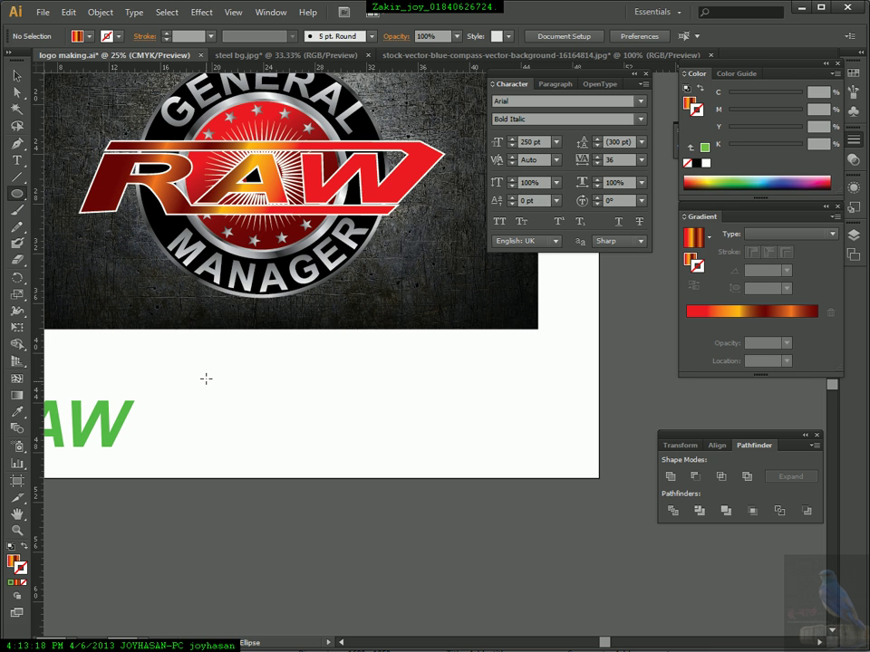
left_click_drag(200, 371, 208, 378)
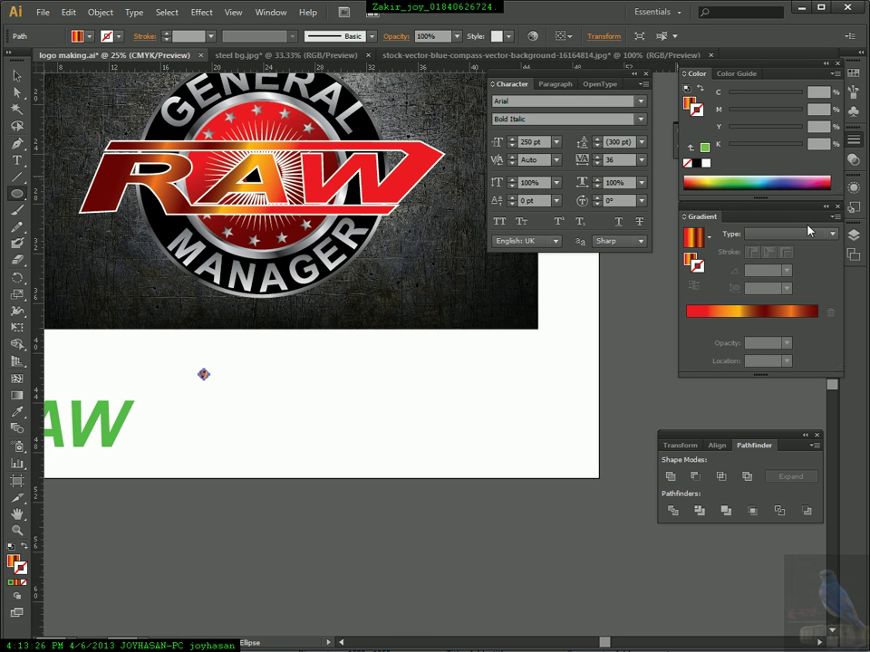
Fill the small circle with a radial gradient of only red, yellow-orange and red stops.
left_click(685, 239)
left_click(739, 233)
left_click(763, 265)
left_click_drag(765, 324, 811, 350)
left_click_drag(738, 323, 816, 325)
left_click_drag(706, 323, 817, 324)
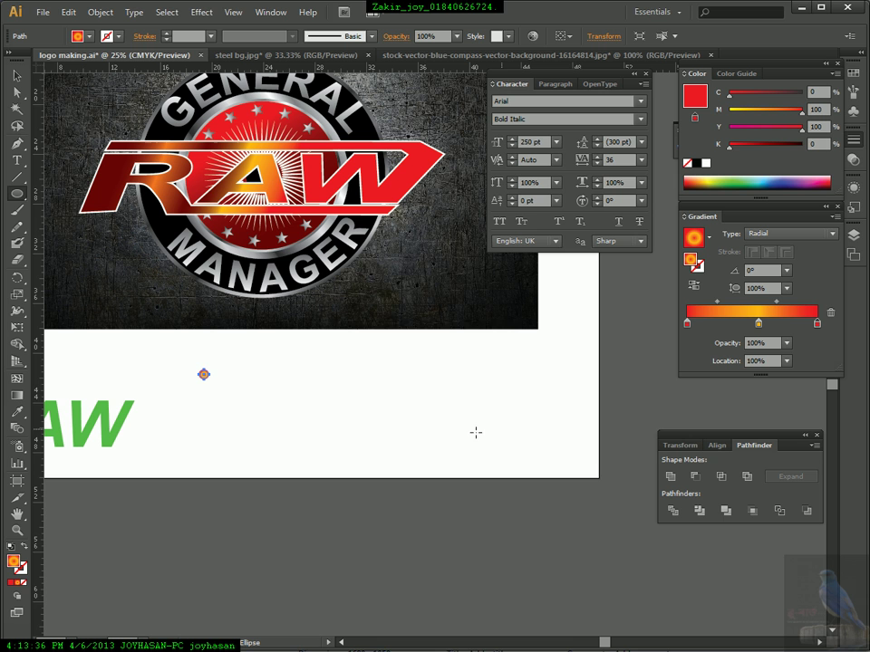
left_click(373, 399)
left_click(466, 355)
Shrink the gradient circle and move it closer to the green RAW text.
left_click(16, 76)
left_click(229, 385)
left_click_drag(107, 342, 407, 416)
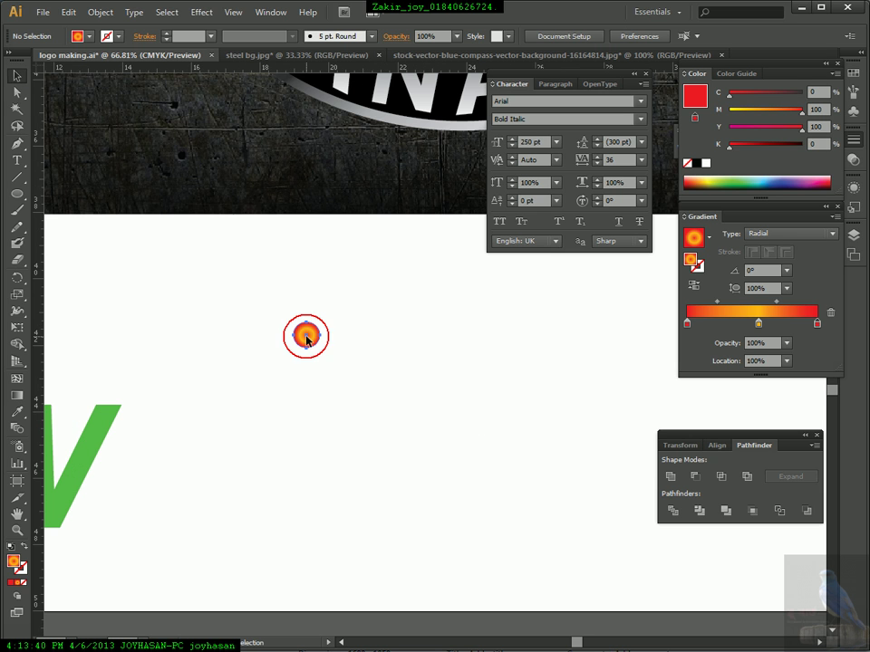
left_click_drag(255, 379, 219, 385)
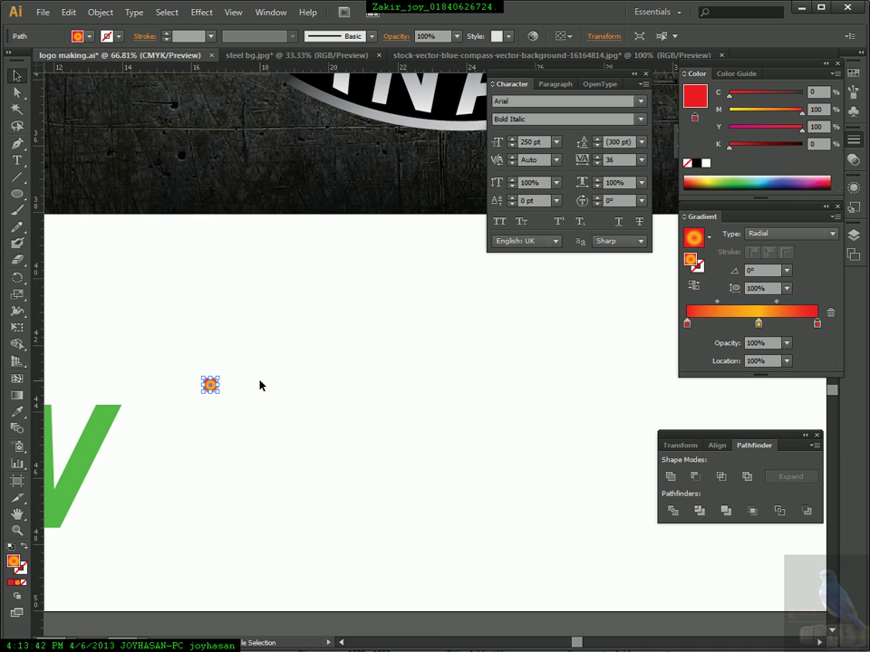
left_click_drag(153, 352, 323, 462)
left_click(331, 387)
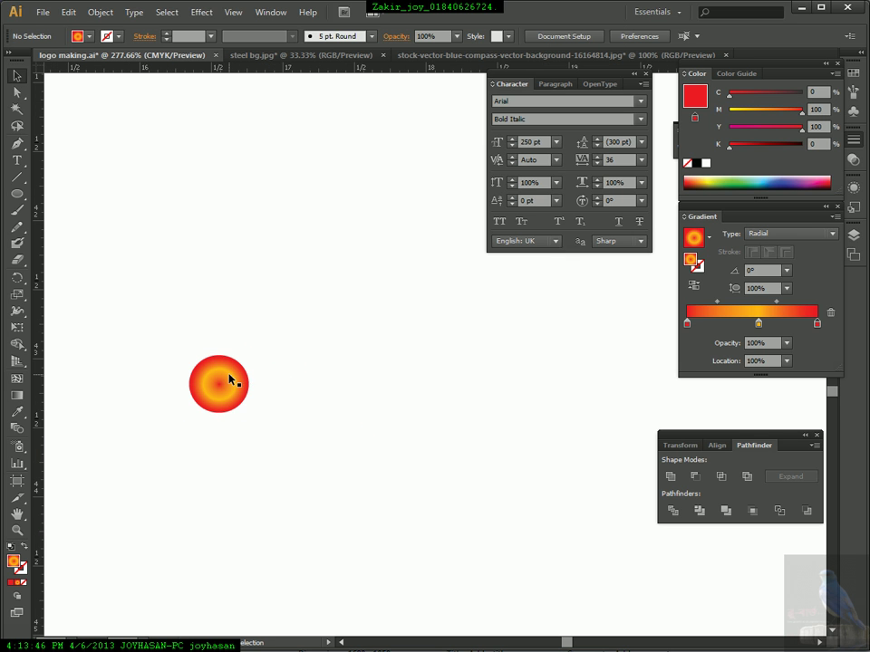
Remove the circle gradient's outer red stop and move the yellow-orange stop to 100%, leaving a red centre.
left_click(232, 382)
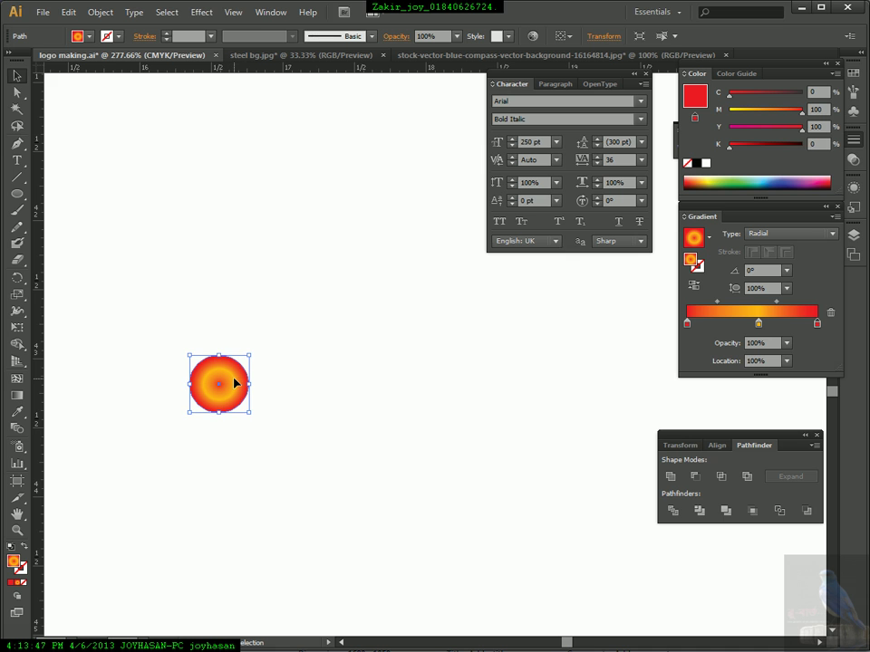
left_click_drag(817, 323, 816, 371)
left_click(758, 323)
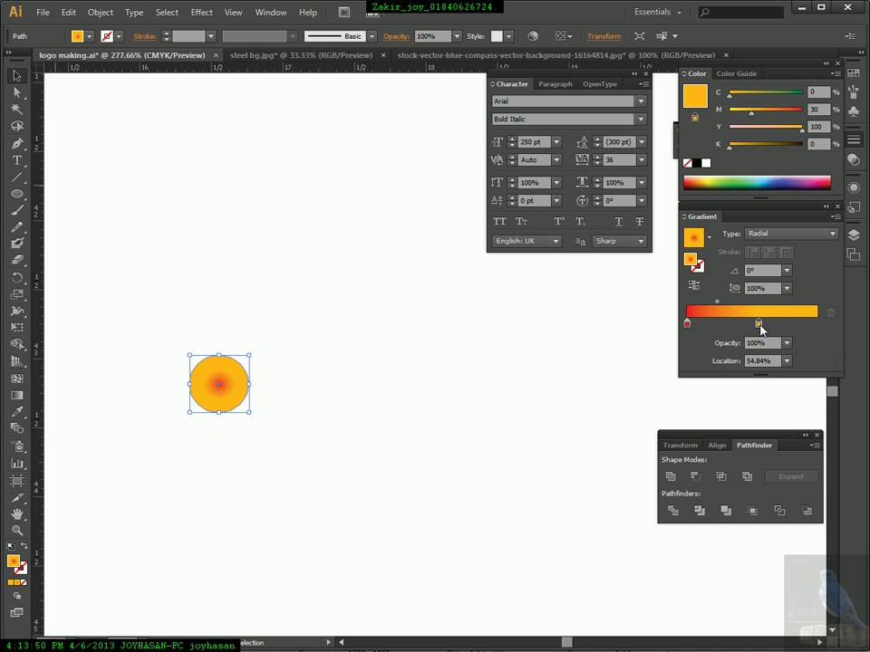
left_click_drag(760, 328, 818, 324)
Duplicate the circle into three staggered rows of two, and copy this cluster alongside to make rows of four.
left_click_drag(220, 388, 235, 303)
left_click_drag(151, 246, 277, 352)
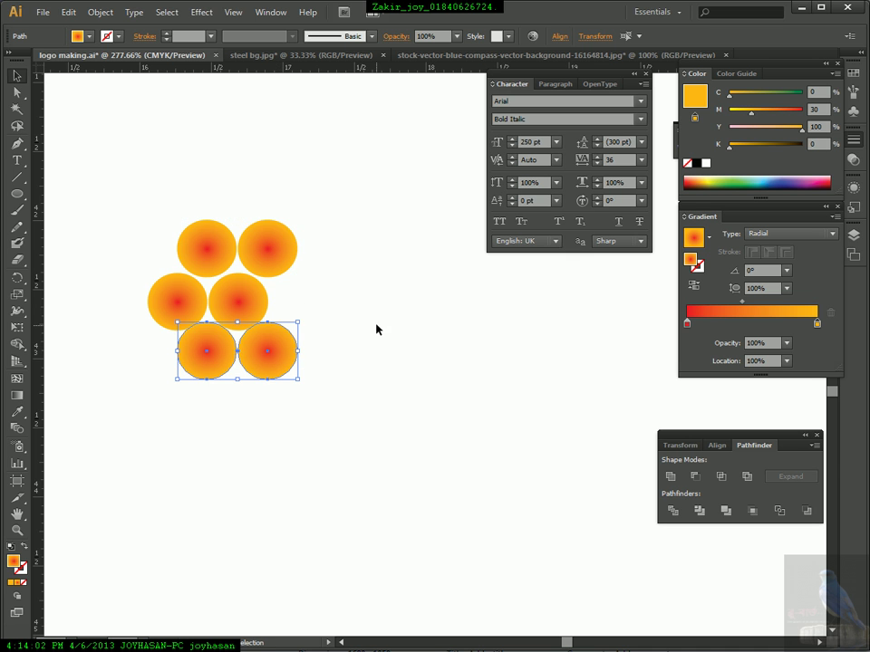
left_click(379, 328)
left_click_drag(144, 210, 263, 358)
left_click_drag(247, 311, 366, 311)
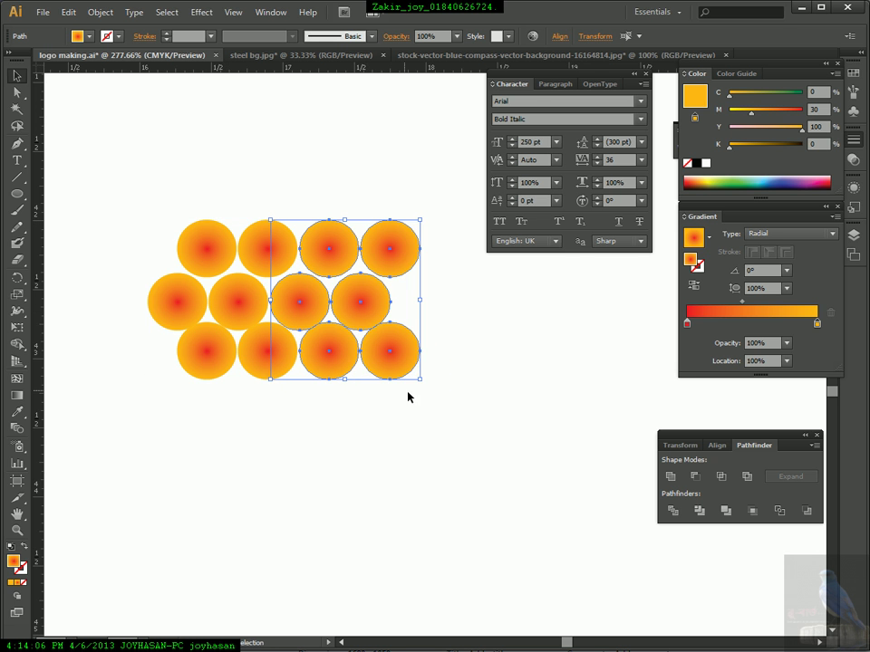
Repeat the sideways copy of the circle cluster to extend the three staggered rows into a long strip.
left_click(437, 379, "ctrl+alt")
left_click(437, 379, "ctrl+alt")
left_click_drag(486, 346, 334, 382)
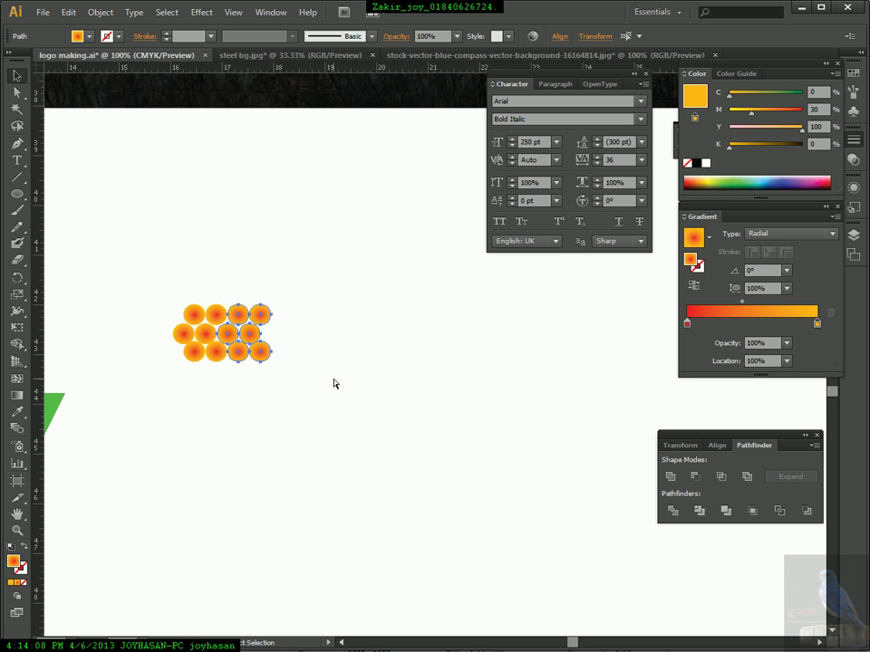
key("ctrl+d")
key("ctrl+d")
key("ctrl+d")
key("ctrl+d")
key("ctrl+d")
key("ctrl+d")
key("ctrl+d")
key("ctrl+d")
key("ctrl+d")
key("ctrl+d")
key("ctrl+d")
key("ctrl+d")
key("ctrl+d")
key("ctrl+d")
Duplicate the three long circle rows directly below themselves to form six tightly staggered rows.
left_click(479, 402, "ctrl+alt")
left_click(479, 403, "ctrl+alt")
left_click_drag(435, 401, 362, 445)
left_click_drag(196, 286, 420, 349)
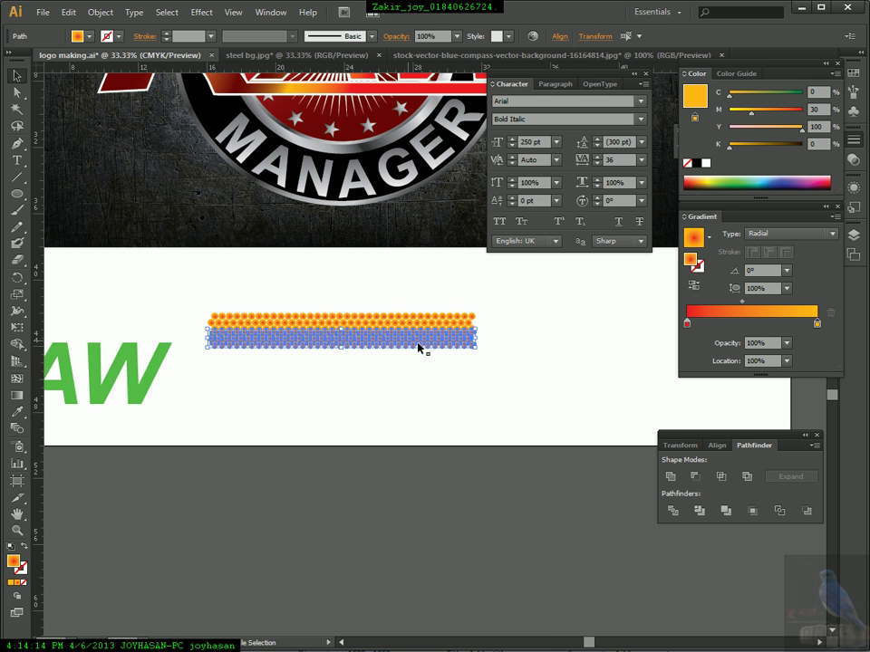
left_click_drag(178, 302, 359, 361)
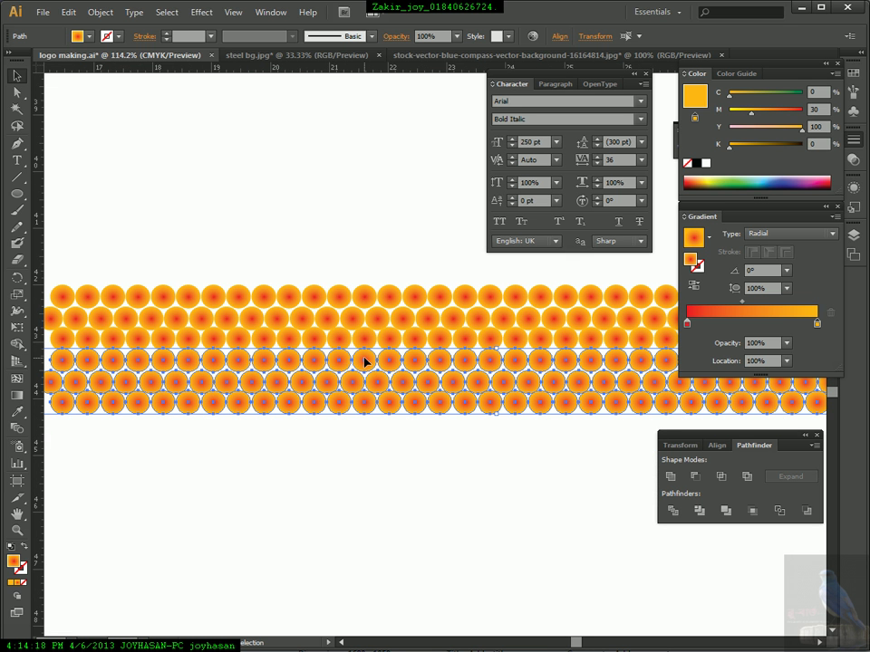
Shift the lower three circle rows sideways by about half a circle so they interlock with the upper rows.
left_click(365, 356)
left_click_drag(365, 364, 379, 360)
left_click(441, 463)
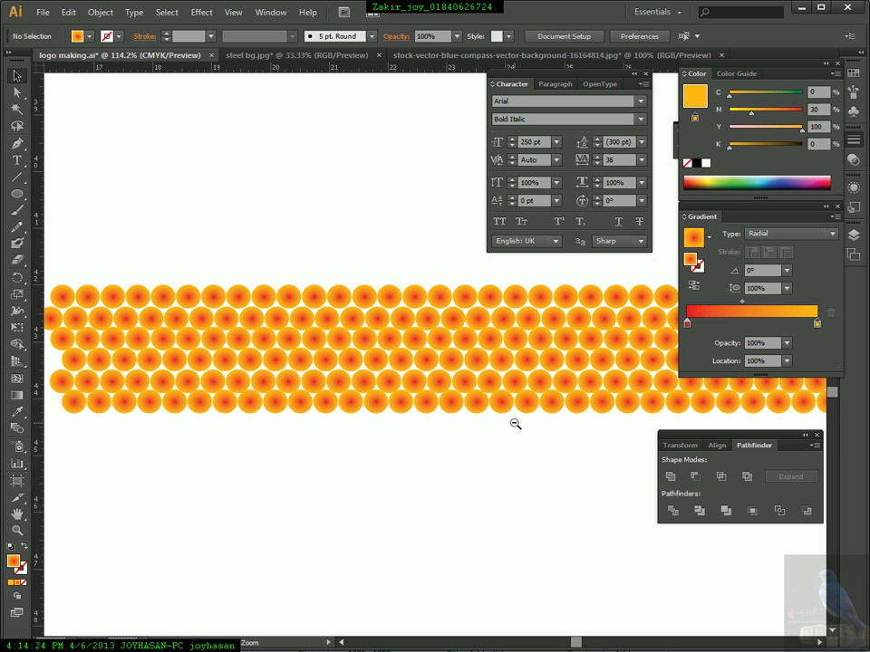
left_click(512, 414, "ctrl+alt")
left_click(507, 405, "ctrl+alt")
left_click(507, 404, "ctrl+alt")
left_click_drag(491, 356, 419, 392)
left_click_drag(323, 282, 342, 377)
key("ctrl+z")
left_click(361, 396)
Delete scattered single circles and small clusters from the six-row strip to leave irregular gaps.
left_click_drag(225, 247, 225, 314)
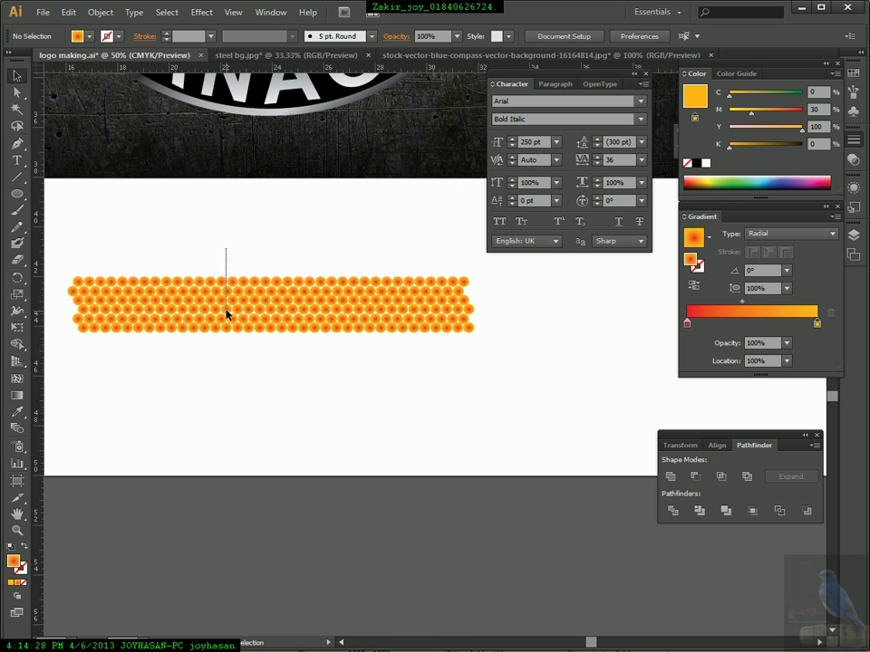
left_click(219, 305)
key("Delete")
left_click(216, 305)
key("Delete")
left_click(235, 310)
key("Delete")
left_click_drag(424, 281, 433, 309)
key("Delete")
left_click_drag(119, 356, 126, 320)
key("Delete")
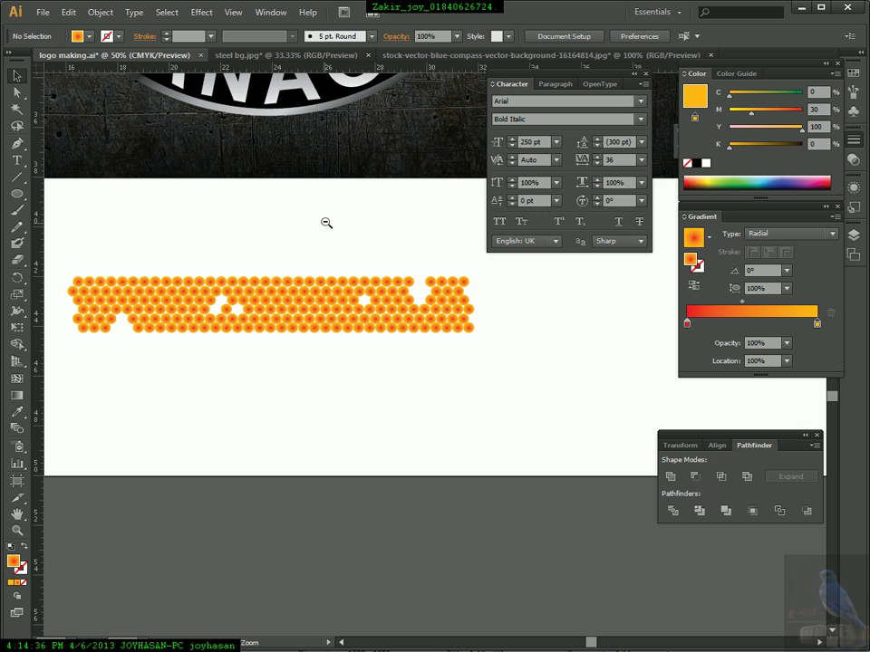
Duplicate the six-row circle strip directly below itself to form a twelve-row block.
left_click(326, 223, "ctrl+alt")
left_click_drag(268, 351, 561, 444)
left_click_drag(472, 417, 474, 449)
left_click(489, 479)
left_click_drag(503, 407, 377, 435)
left_click_drag(126, 410, 491, 515)
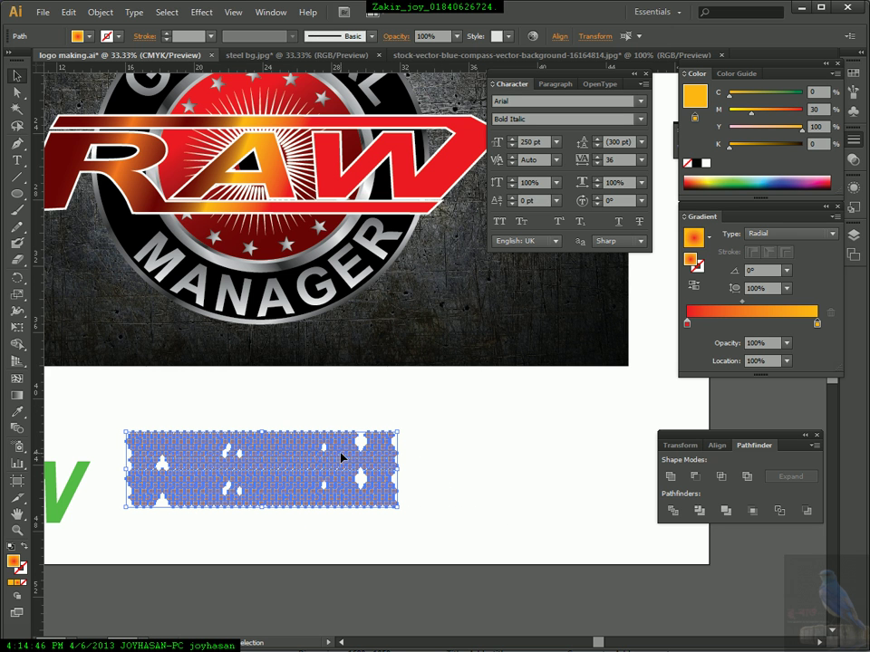
left_click_drag(404, 452, 356, 439)
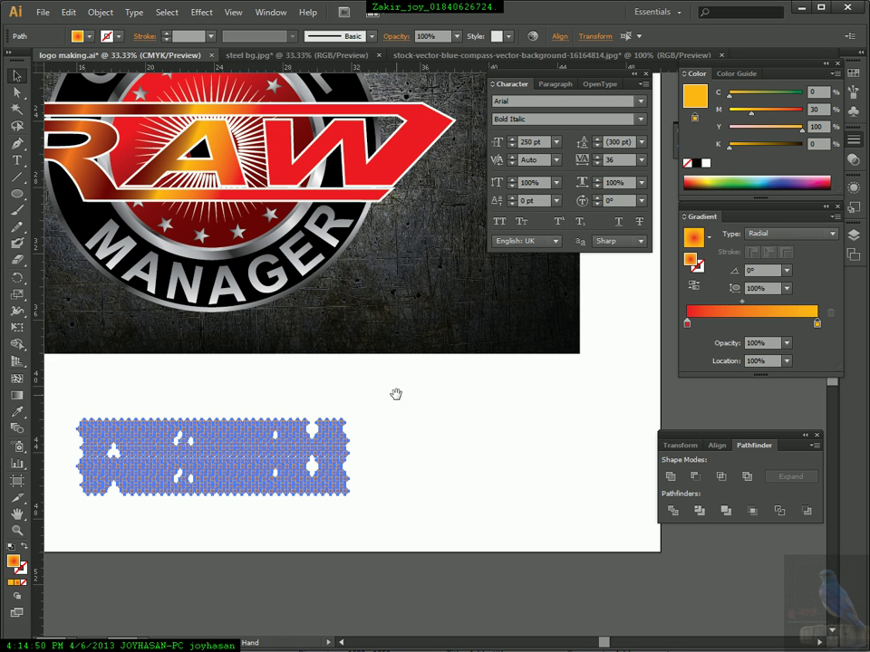
left_click_drag(396, 394, 361, 366)
left_click_drag(257, 419, 321, 451)
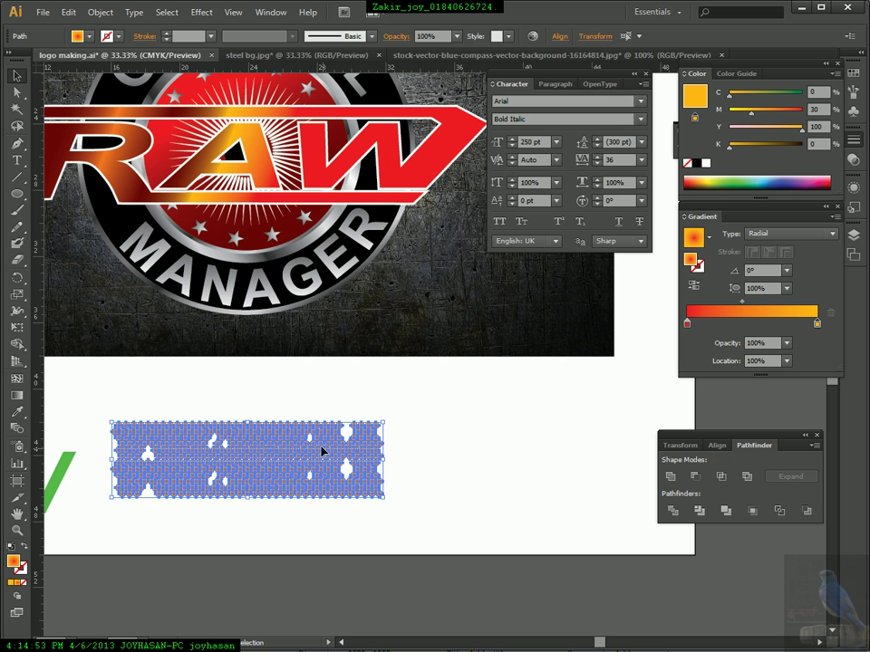
right_click(246, 446)
left_click(476, 469)
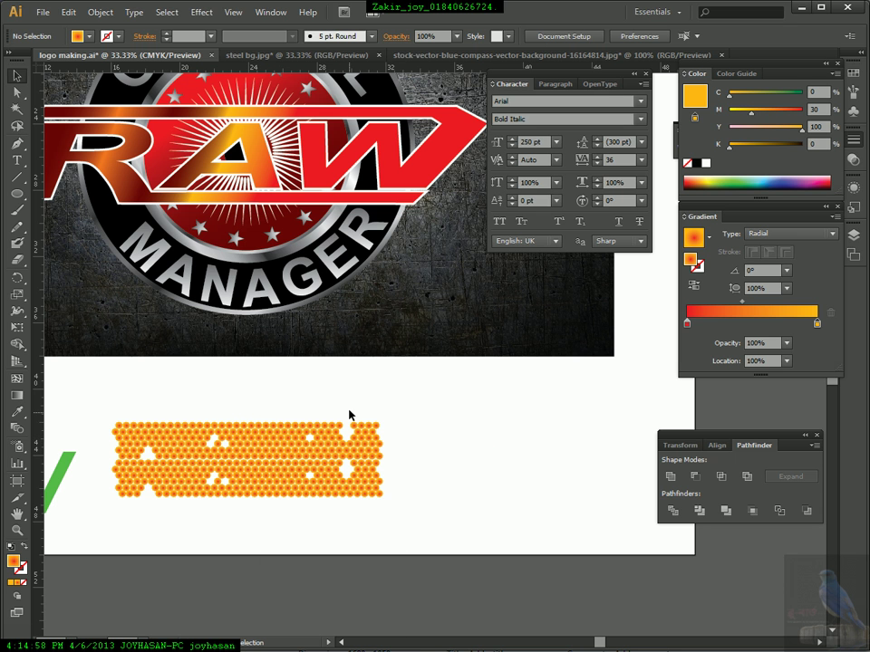
Duplicate the twelve-row circle block alongside itself and delete the surplus outer part of the copy.
left_click_drag(117, 409, 250, 498)
left_click_drag(350, 475, 374, 474)
left_click(438, 466)
left_click_drag(408, 401, 394, 428)
left_click(377, 512)
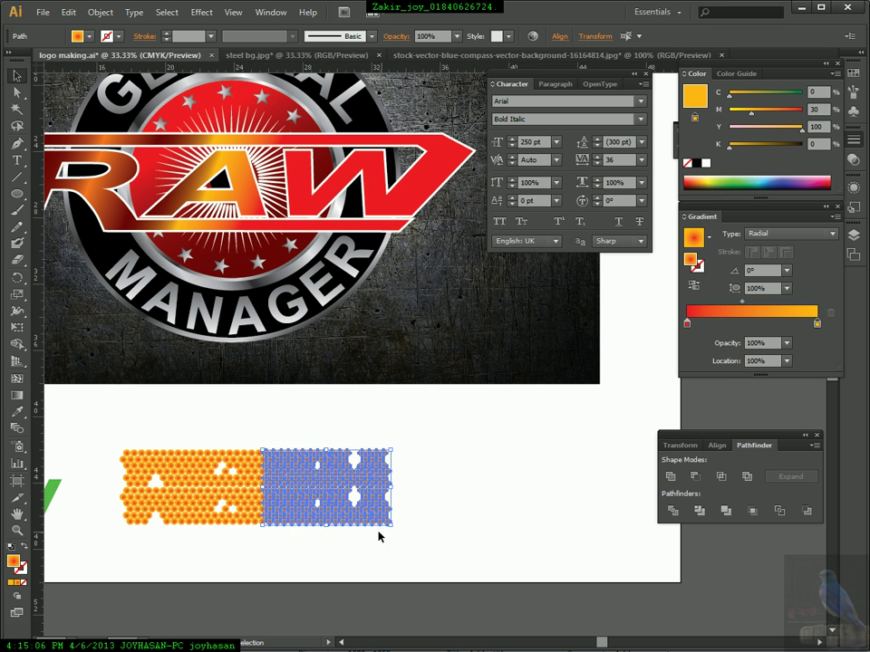
left_click(250, 491, "shift")
left_click_drag(250, 491, 497, 489)
key("z")
left_click(515, 430, "ctrl+alt")
left_click_drag(404, 355, 546, 463)
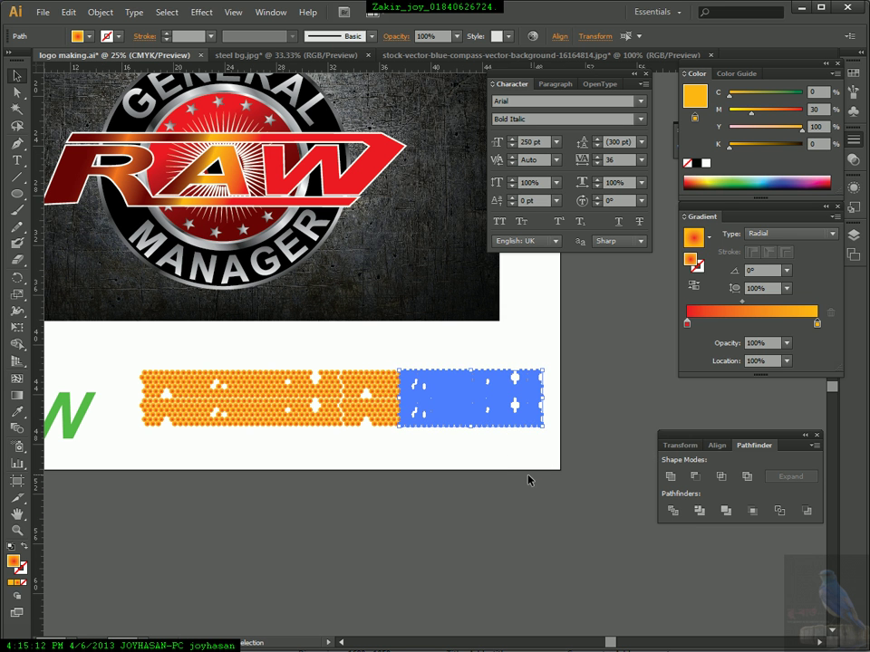
key("Delete")
Duplicate the widened circle block directly below itself and reflect the copy across the vertical axis.
left_click_drag(155, 364, 380, 423)
left_click_drag(324, 407, 332, 448)
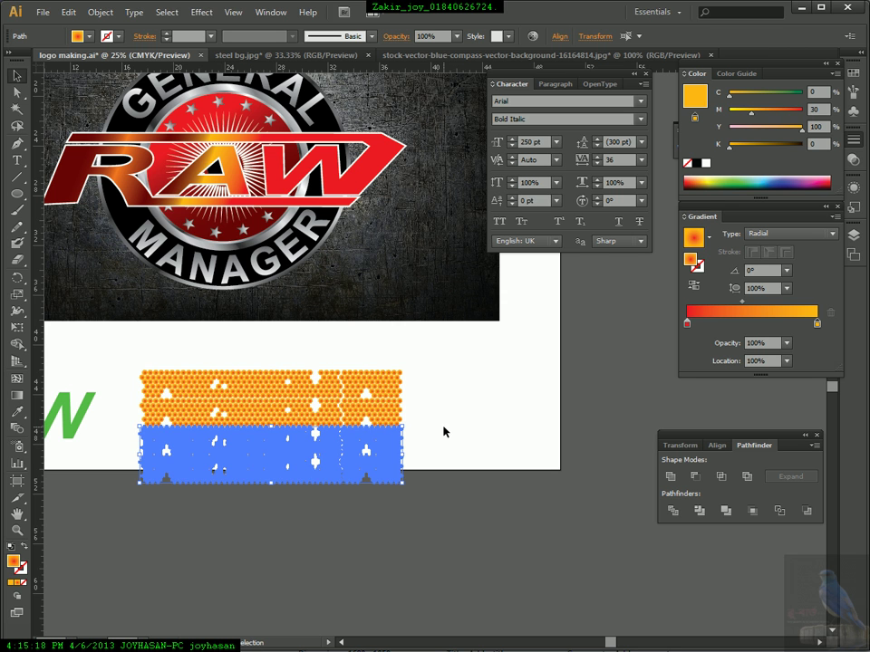
left_click_drag(17, 278, 58, 286)
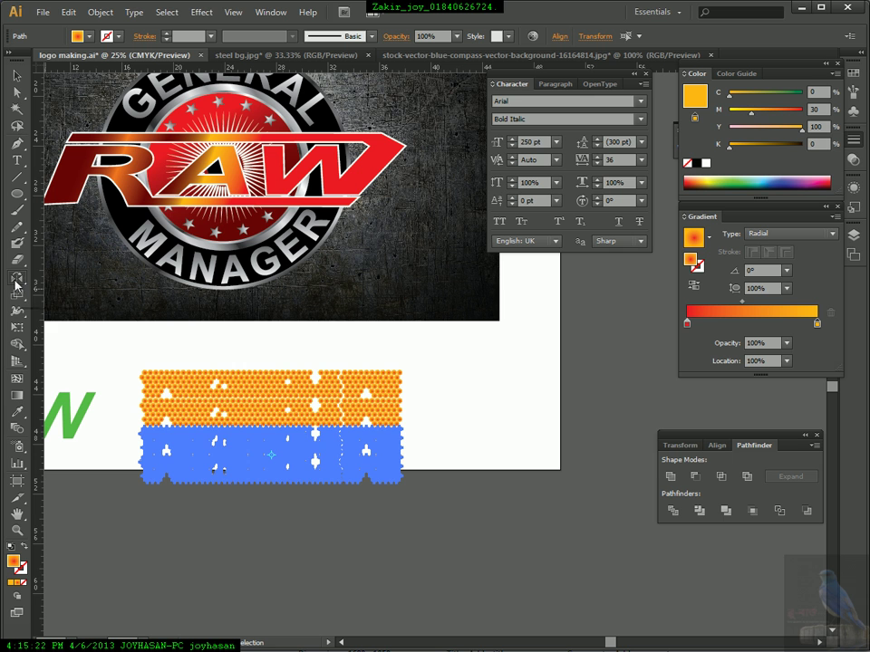
double_click(15, 284)
left_click_drag(271, 322, 471, 258)
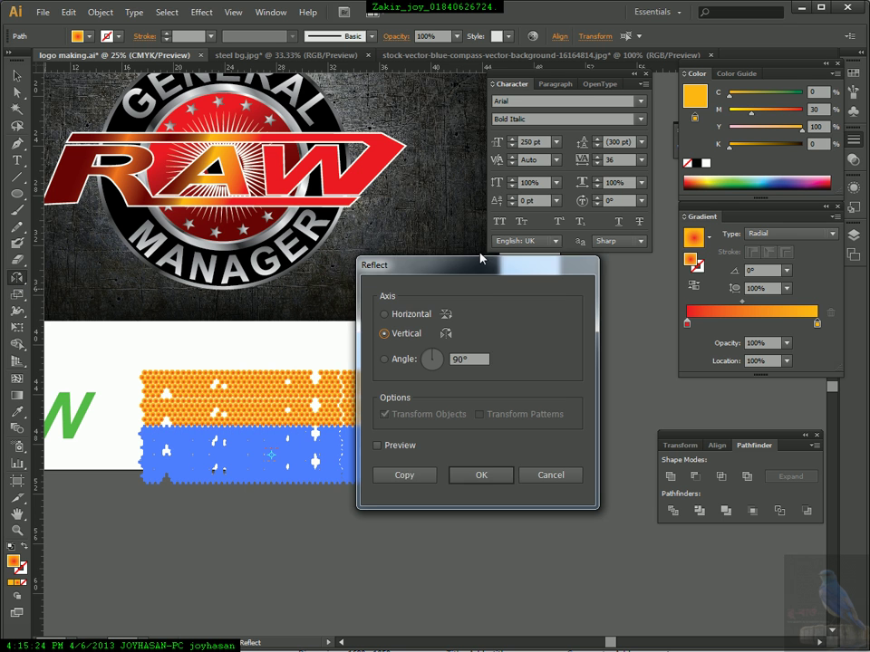
left_click(382, 437)
left_click(481, 463)
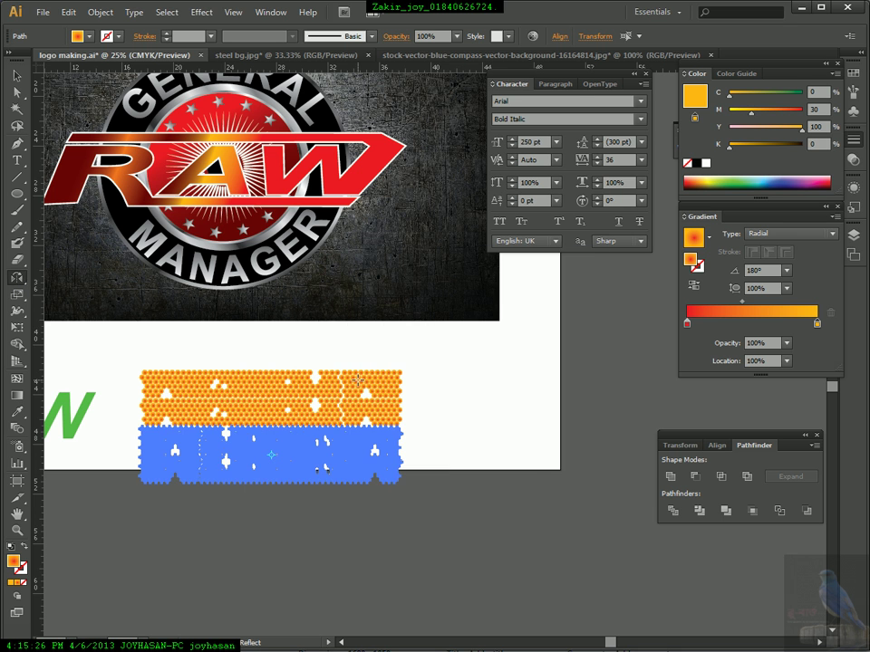
left_click(17, 76)
left_click(429, 383)
Move the entire circle pattern up so it fits within the white area below the badge background.
key("ctrl+space")
left_click_drag(114, 369, 614, 489)
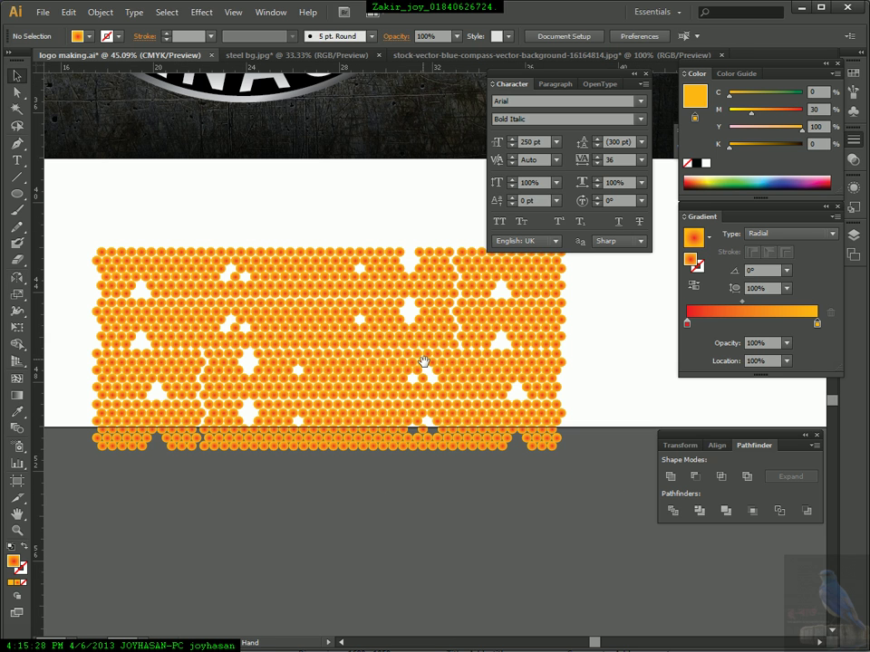
left_click(556, 444)
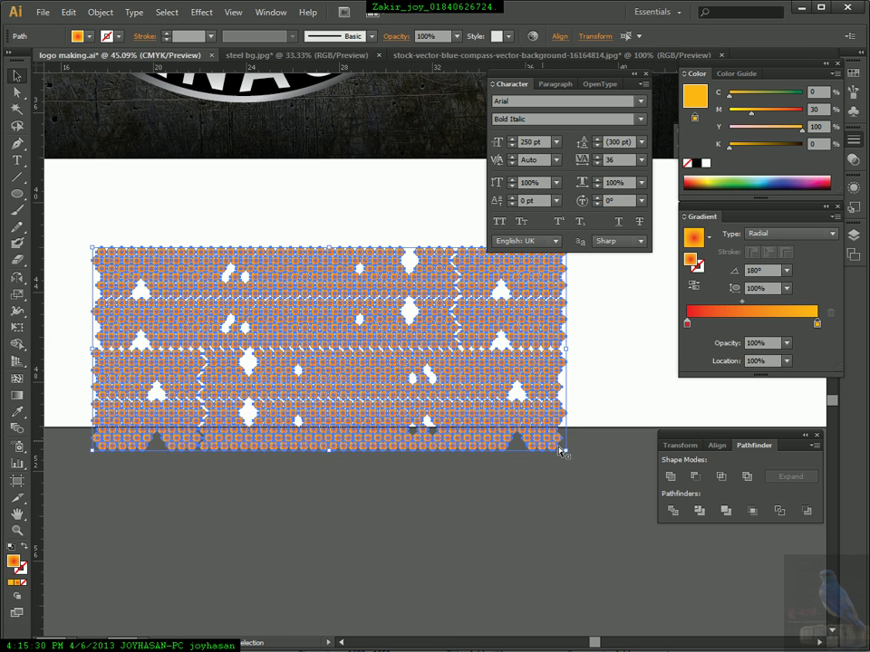
key("ctrl+alt+space")
left_click(390, 325, "ctrl+alt")
left_click(390, 326, "ctrl+alt")
key("space")
left_click_drag(392, 329, 247, 425)
left_click(462, 447)
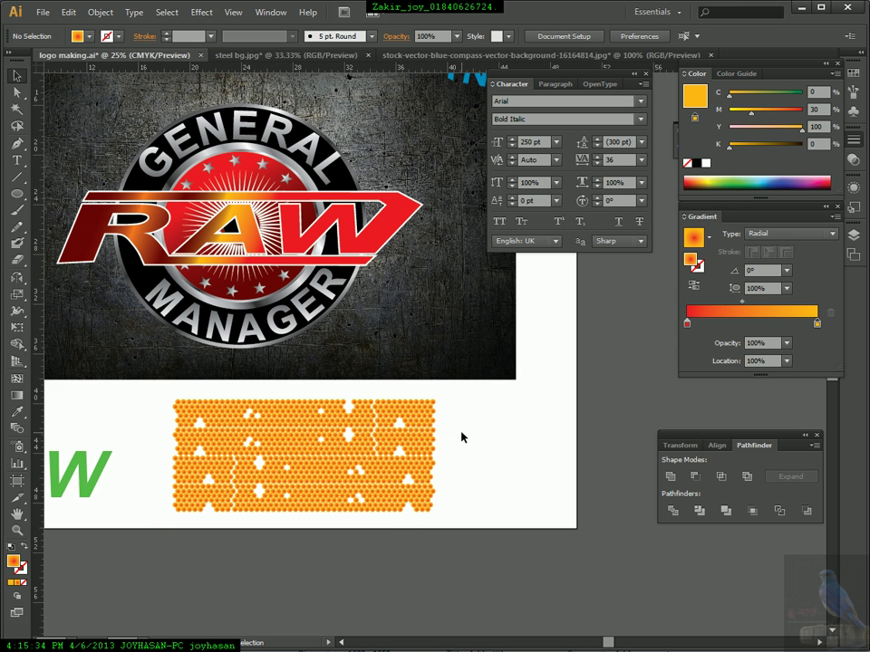
Place a copy of the gradient RAW lettering group over the upper part of the circle pattern.
left_click(365, 241)
key("space")
left_click_drag(380, 253, 475, 388)
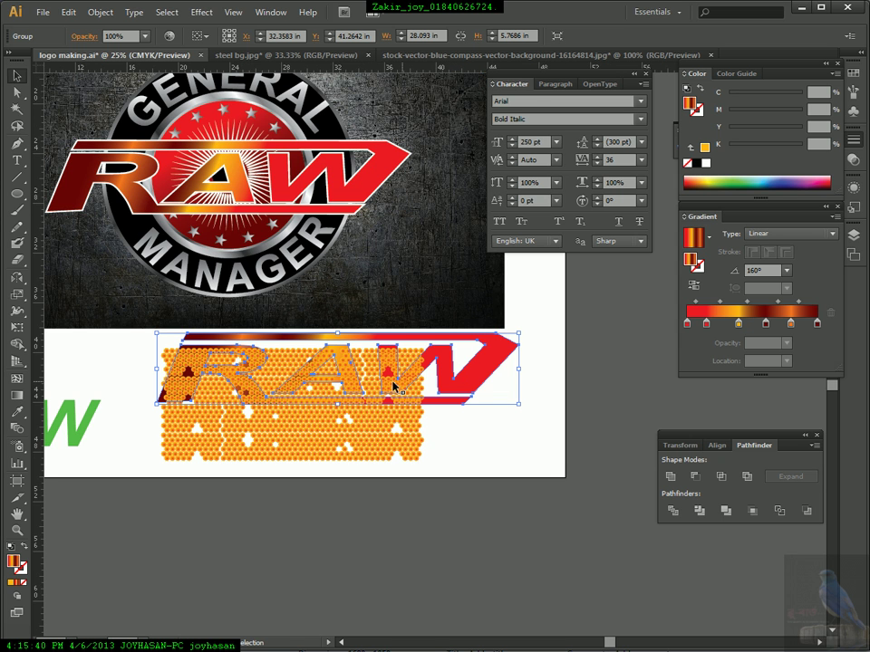
left_click_drag(453, 380, 411, 397)
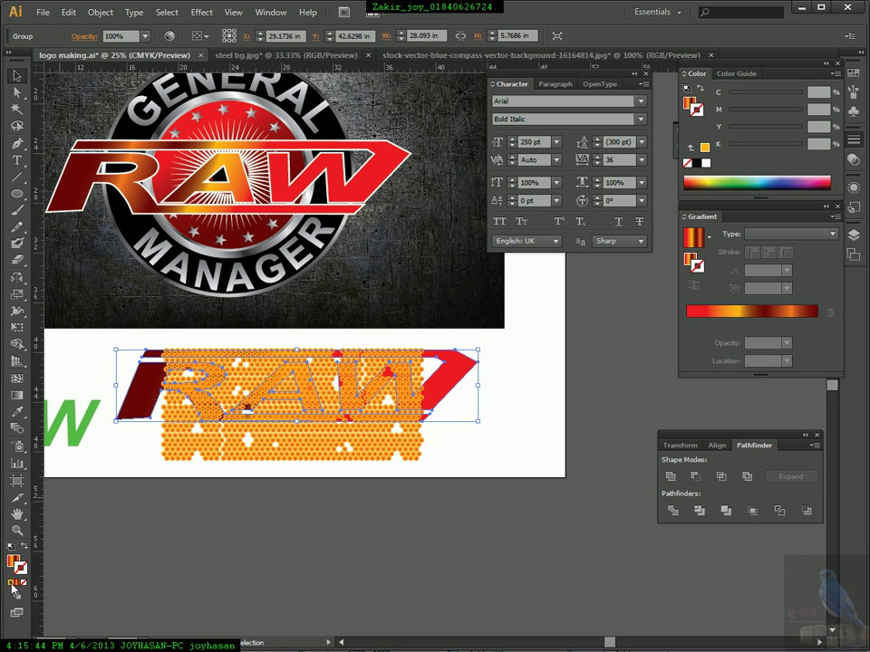
Remove the fill from the RAW lettering copy and inspect its outlines against the circle pattern.
left_click(18, 582)
left_click(24, 584)
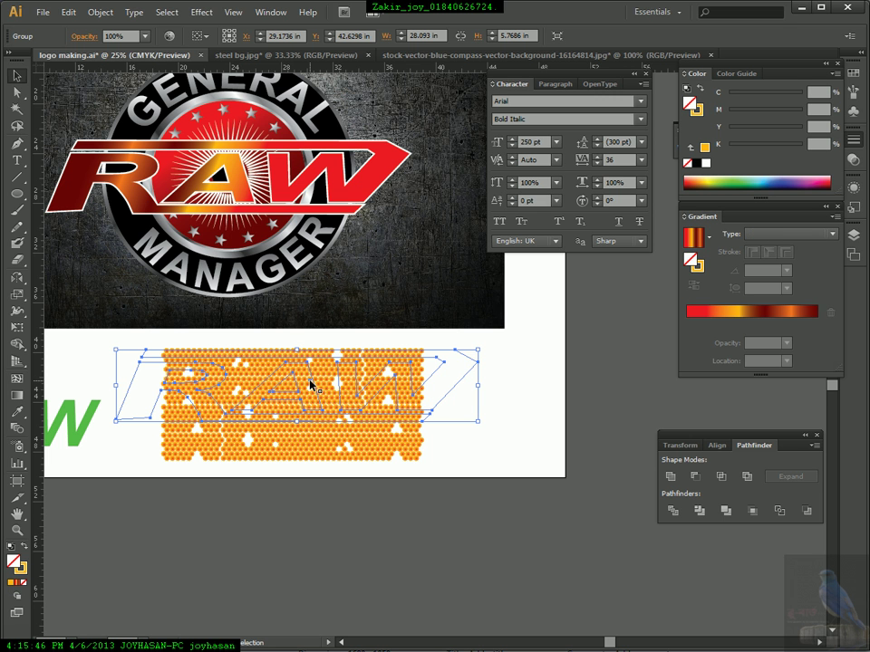
key("a")
key("v")
left_click(521, 409)
key("z")
left_click_drag(124, 349, 330, 400)
left_click(521, 360, "ctrl+alt")
left_click_drag(475, 346, 520, 370)
left_click(450, 328)
left_click_drag(256, 363, 385, 374)
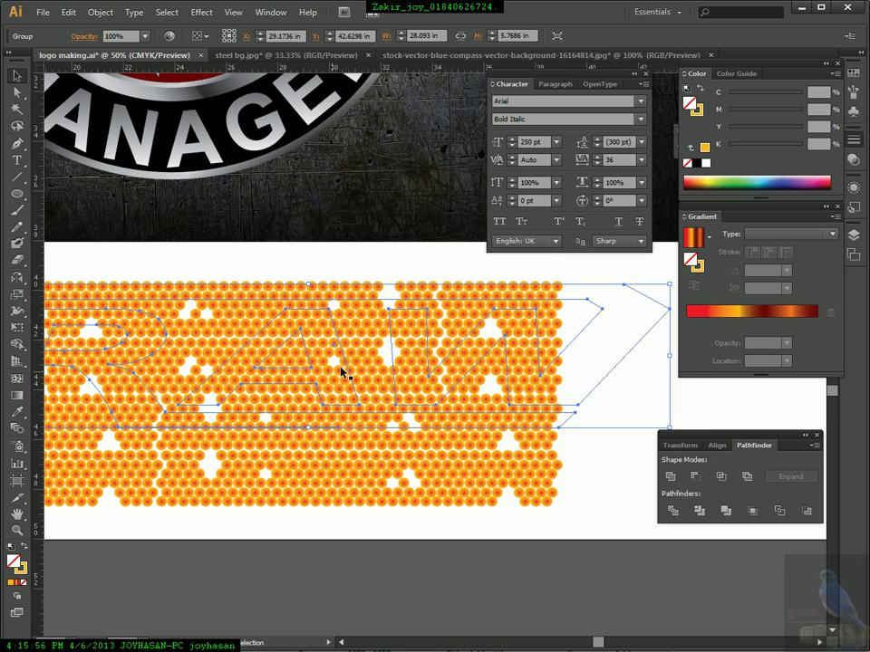
left_click(516, 378, "ctrl+alt")
mouse_move(518, 376)
left_mouse_down()
mouse_move(524, 365)
mouse_move(524, 373)
left_mouse_up()
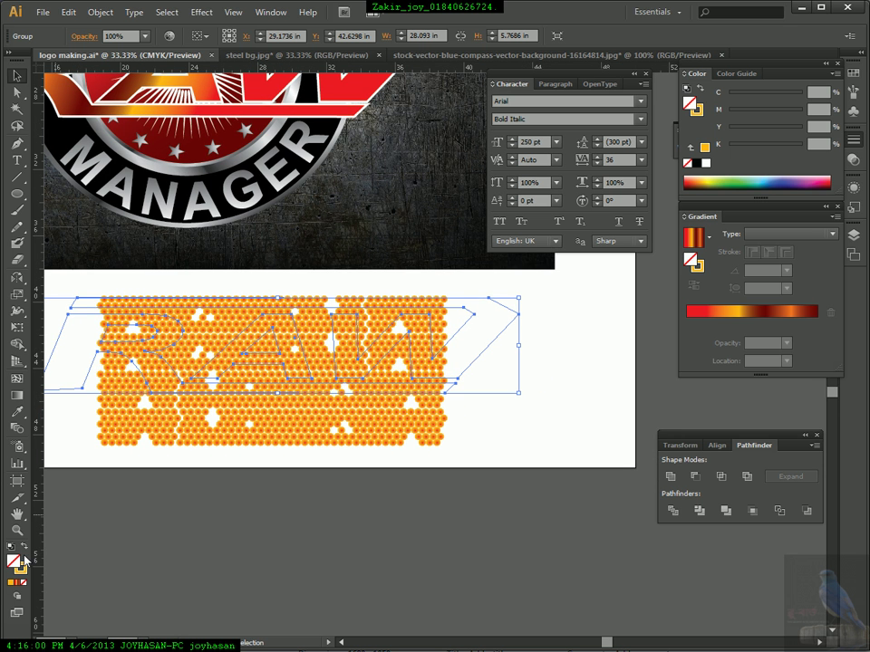
Give the RAW lettering copy a solid near-black fill and move it up off the circle pattern onto the badge background.
left_click(23, 548)
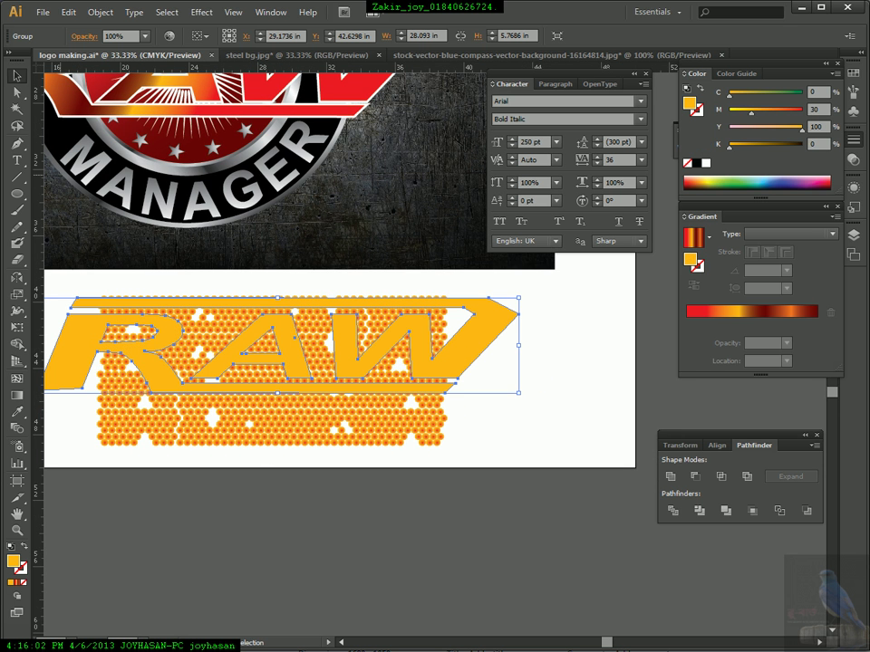
left_click(725, 184)
left_click(559, 369)
key("ctrl+space")
left_click(436, 364, "ctrl+alt")
left_click_drag(465, 362, 418, 373)
left_click_drag(272, 367, 321, 260)
Stretch the whole circle pattern horizontally until it is wider than the dark RAW lettering copy.
left_click_drag(120, 323, 430, 418)
left_click_drag(395, 382, 460, 382)
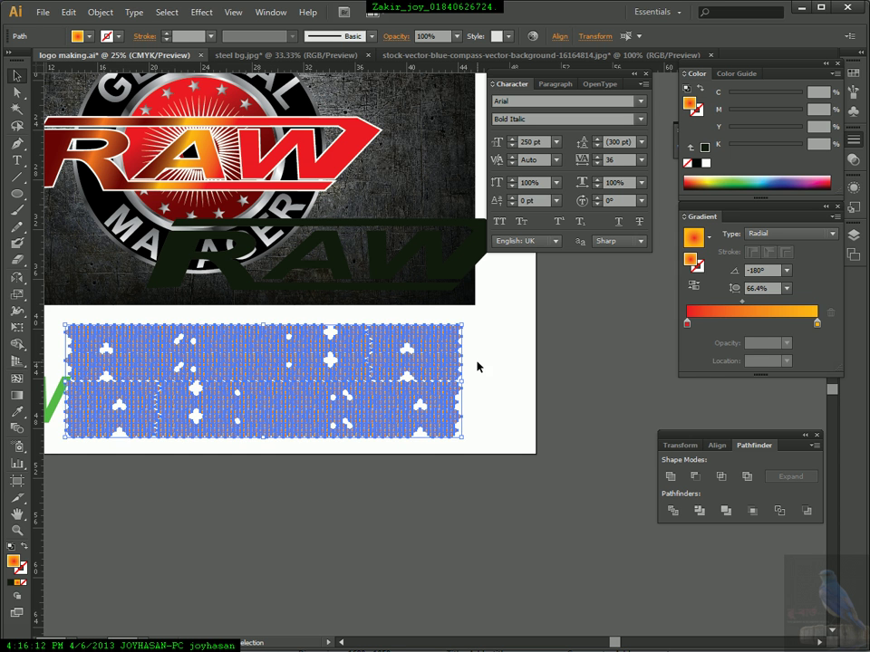
left_click(478, 366)
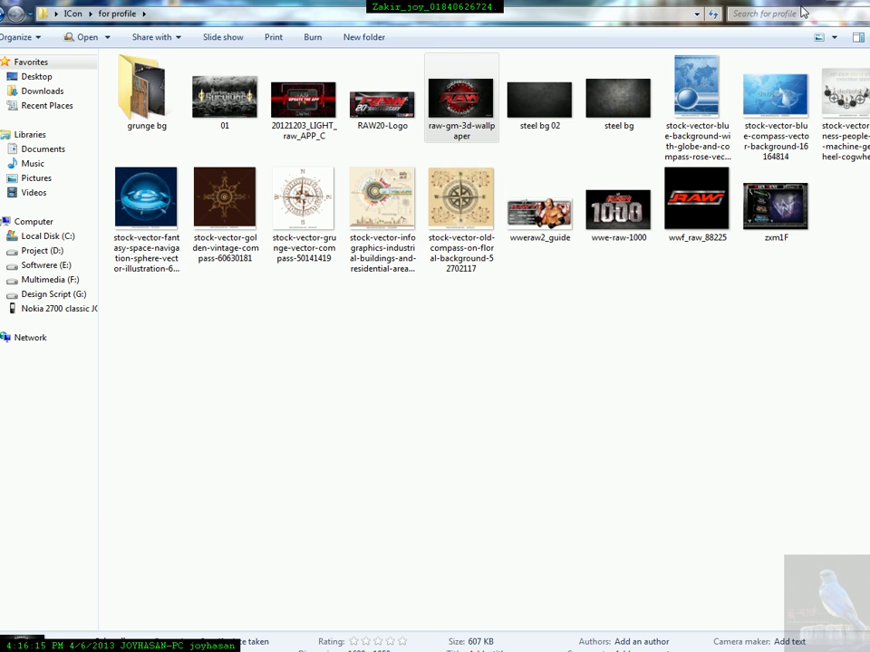
Clear the open windows, start Photoshop, and resize its window to fit the visible screen.
left_click(802, 7)
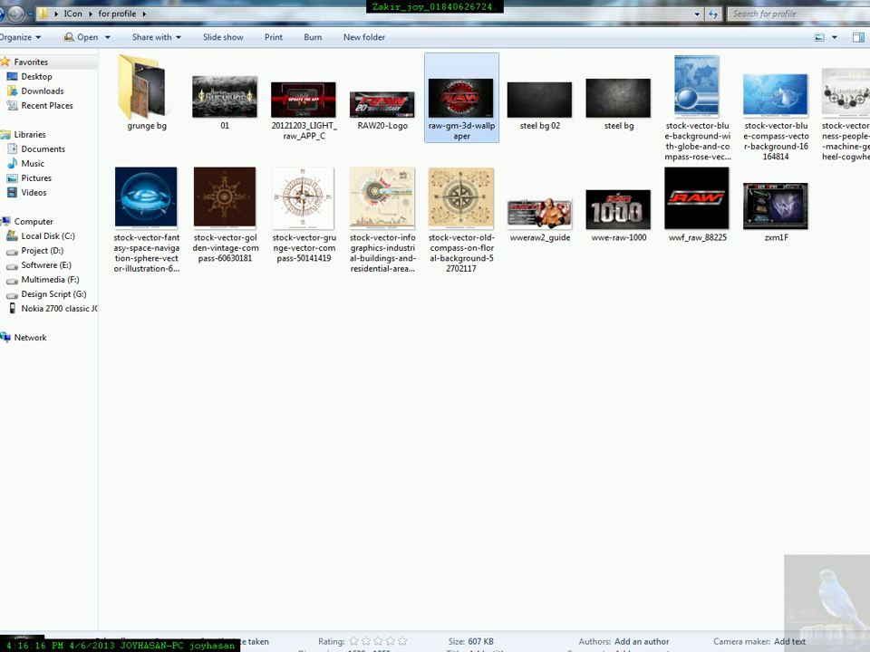
left_click(828, 2)
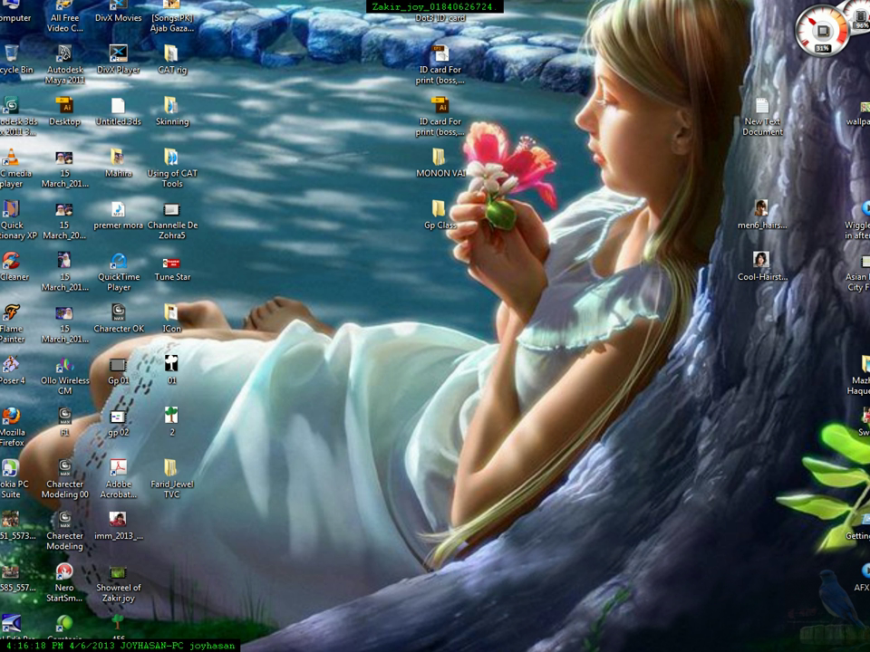
key("super")
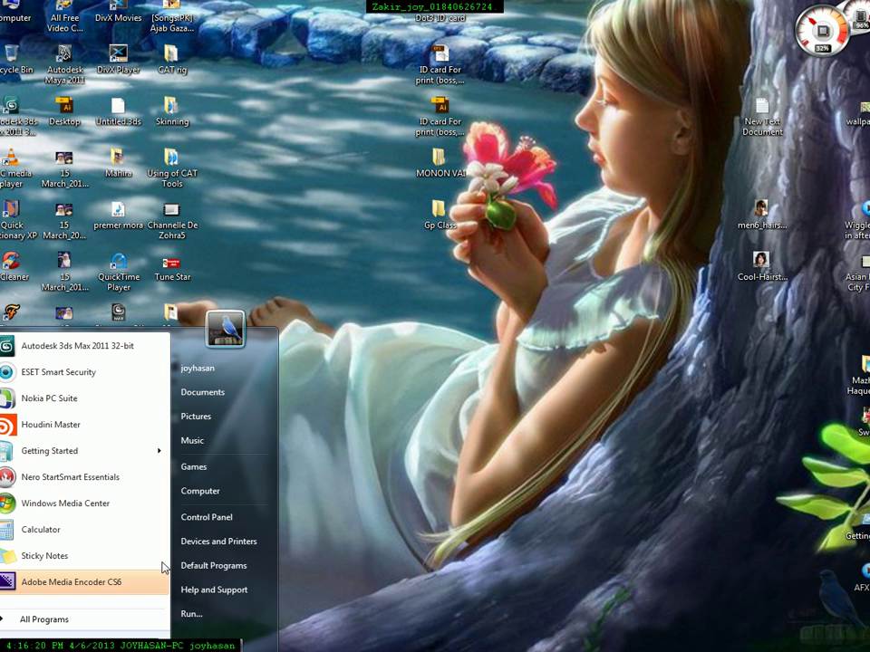
key("Escape")
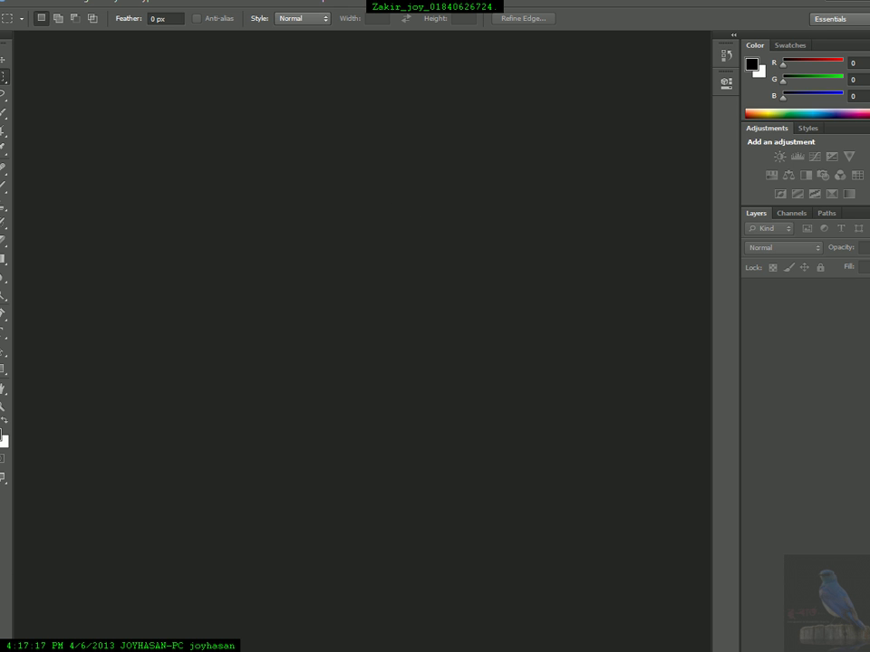
left_click(854, 1)
mouse_move(699, 13)
left_mouse_down()
mouse_move(703, 23)
mouse_move(687, 8)
mouse_move(696, 22)
left_mouse_up()
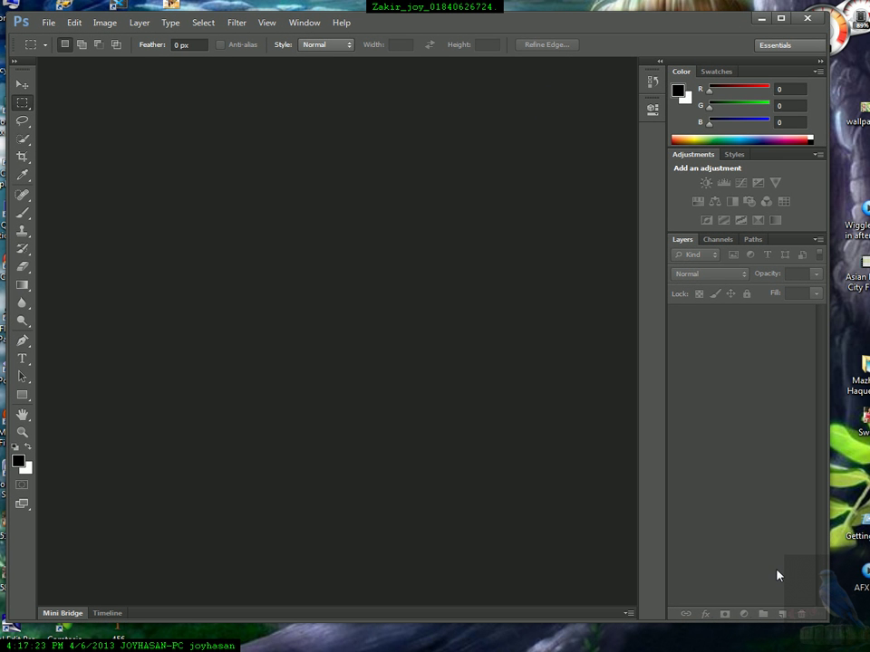
left_click_drag(827, 616, 856, 647)
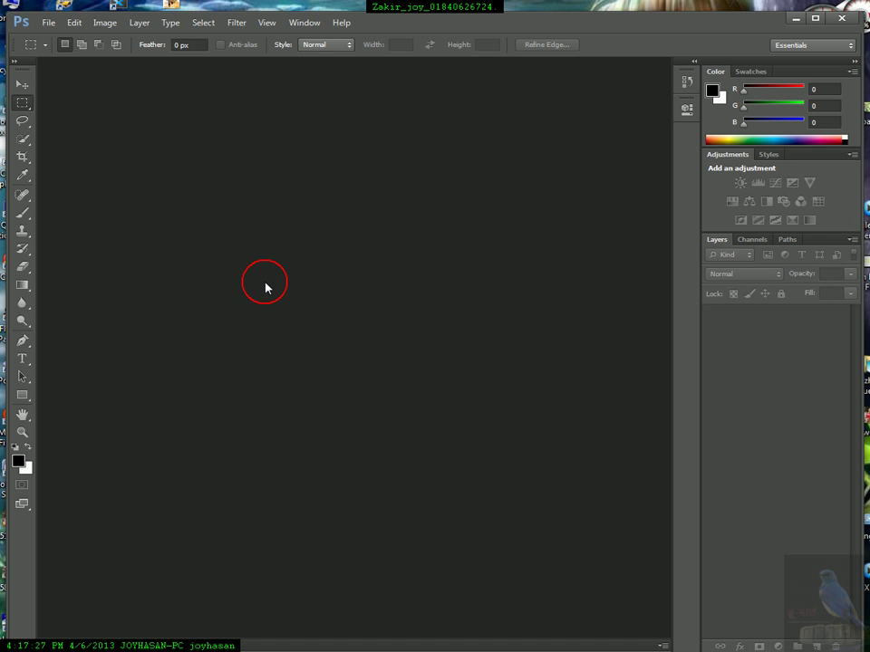
Create a new 2213 × 652 pixel RGB document from the Clipboard preset with a resolution of 150 pixels/inch and a white background.
left_click(49, 23)
left_click(61, 37)
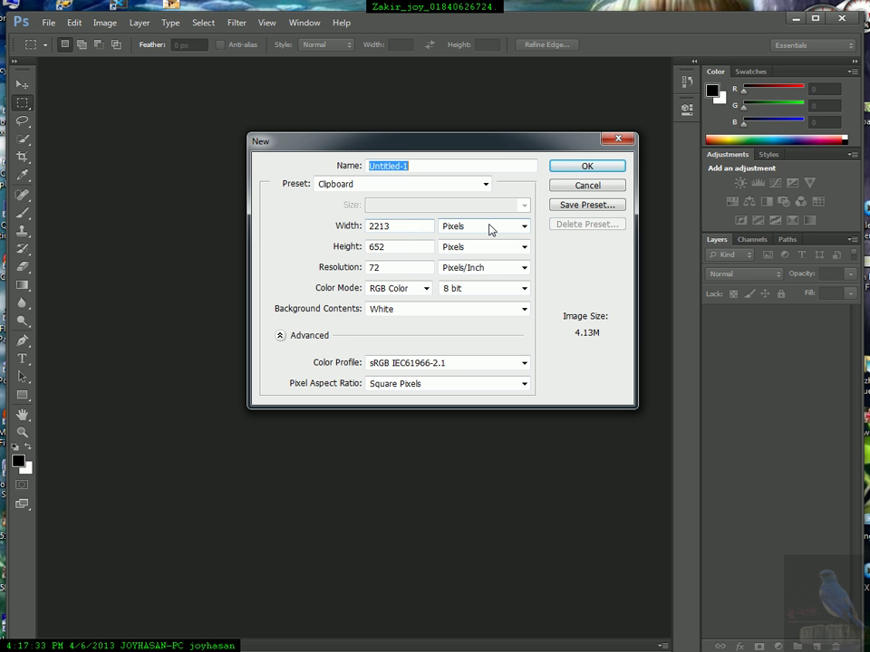
left_click(391, 268)
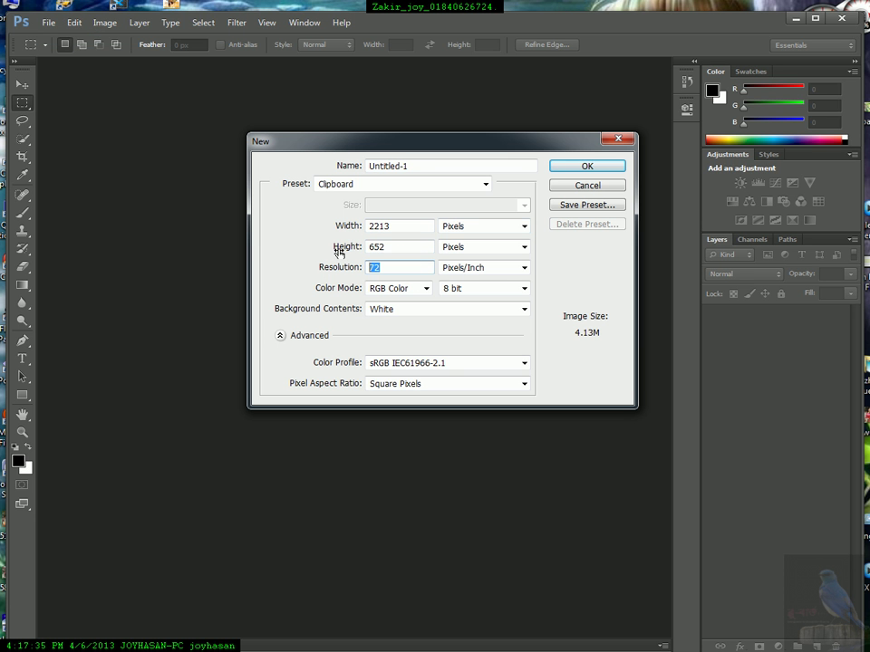
type("150")
left_click(595, 167)
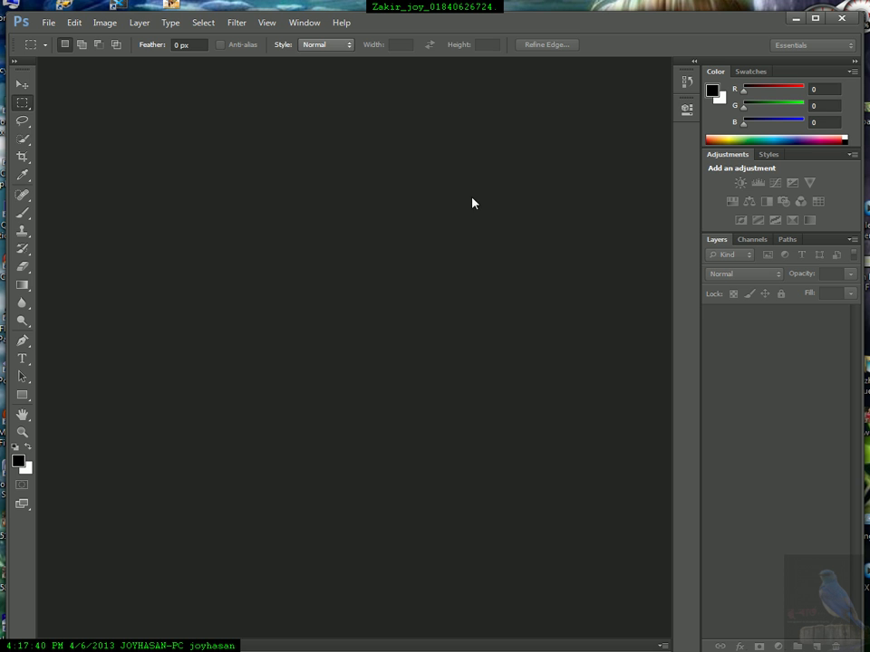
Paste the copied circle pattern as pixels into the new document, filling the canvas, and commit the placement.
left_click(27, 84)
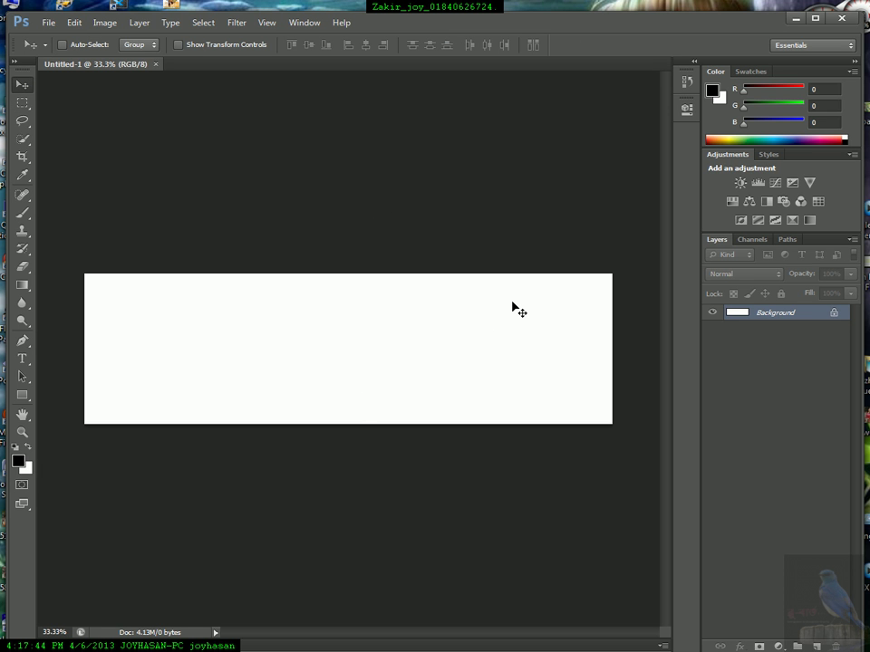
key("ctrl+v")
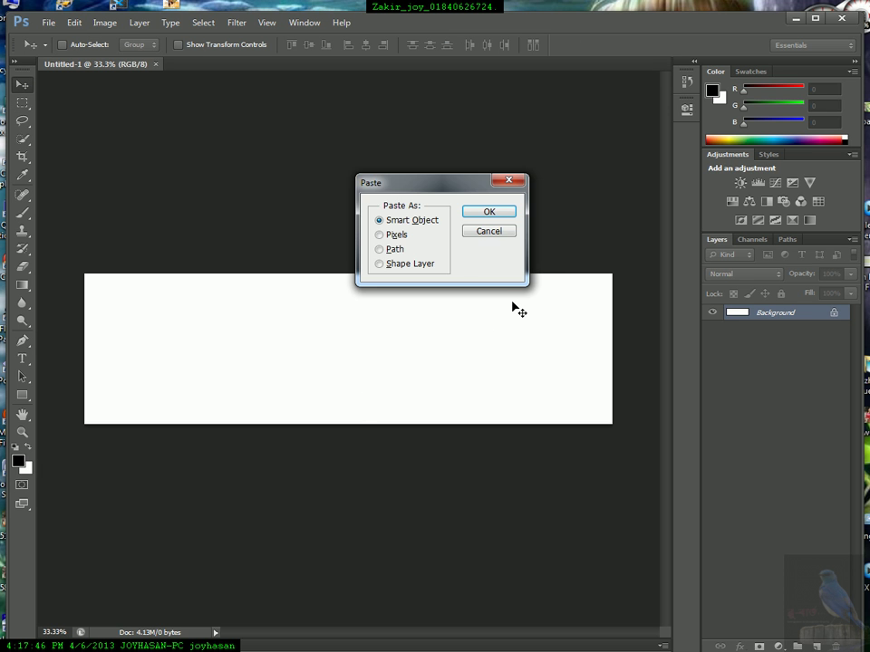
left_click(381, 234)
left_click(490, 214)
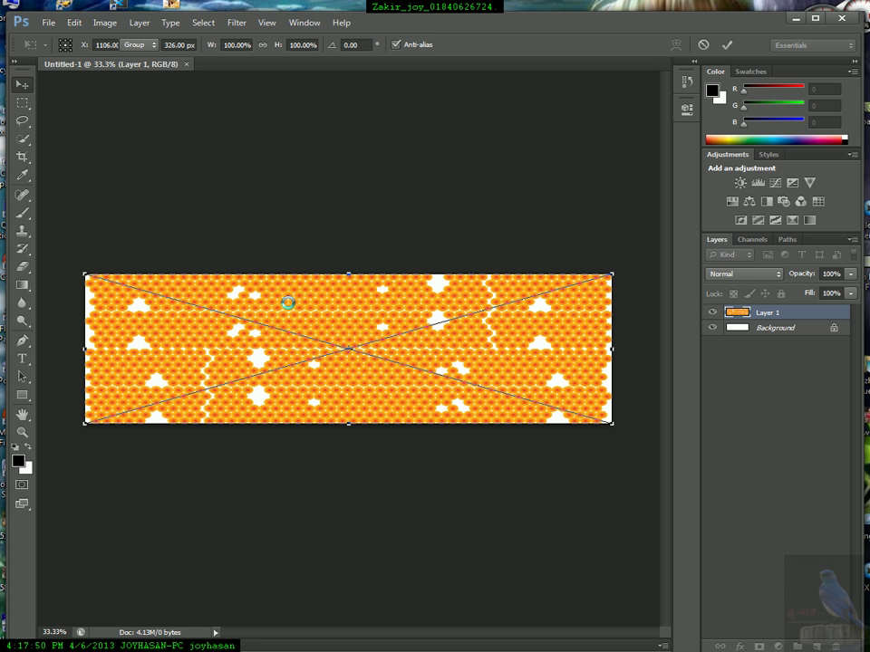
key("Return")
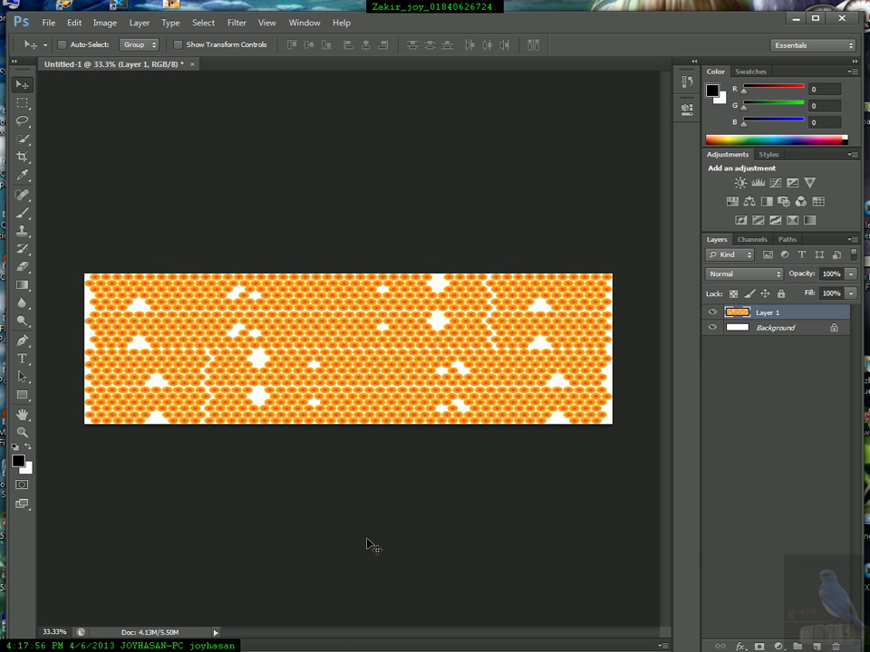
Switch to Illustrator, recolour the near-black RAW lettering copy solid green, and move it down over the circle pattern.
key("super+Tab")
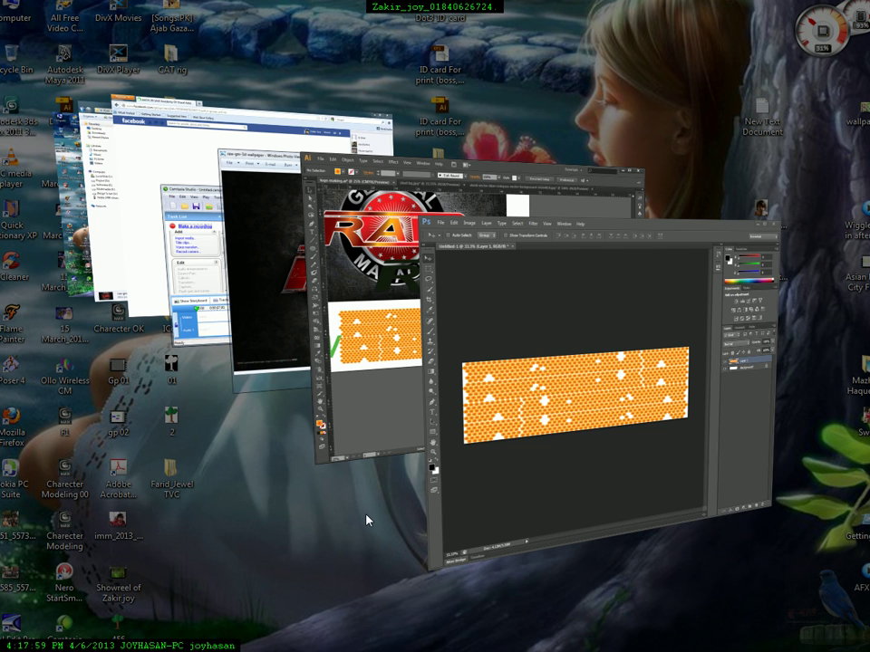
key("super+Tab")
left_click(486, 451)
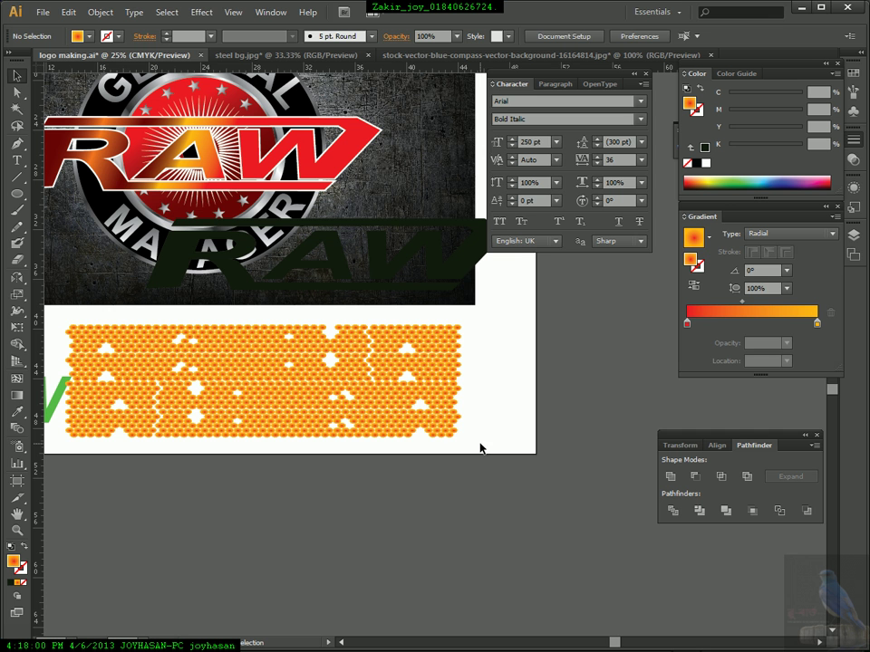
left_click(340, 272)
left_click_drag(339, 272, 282, 272)
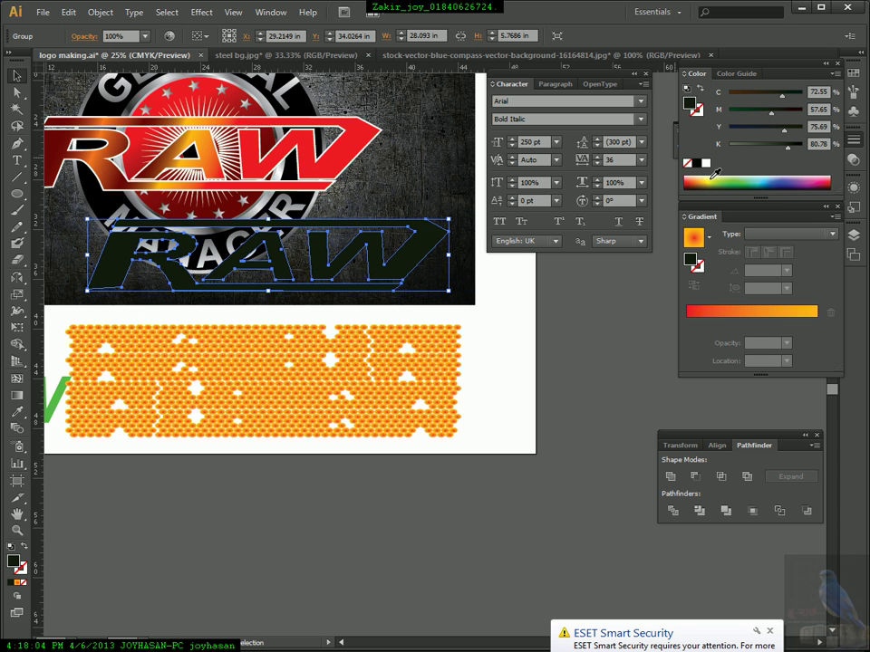
left_click(720, 182)
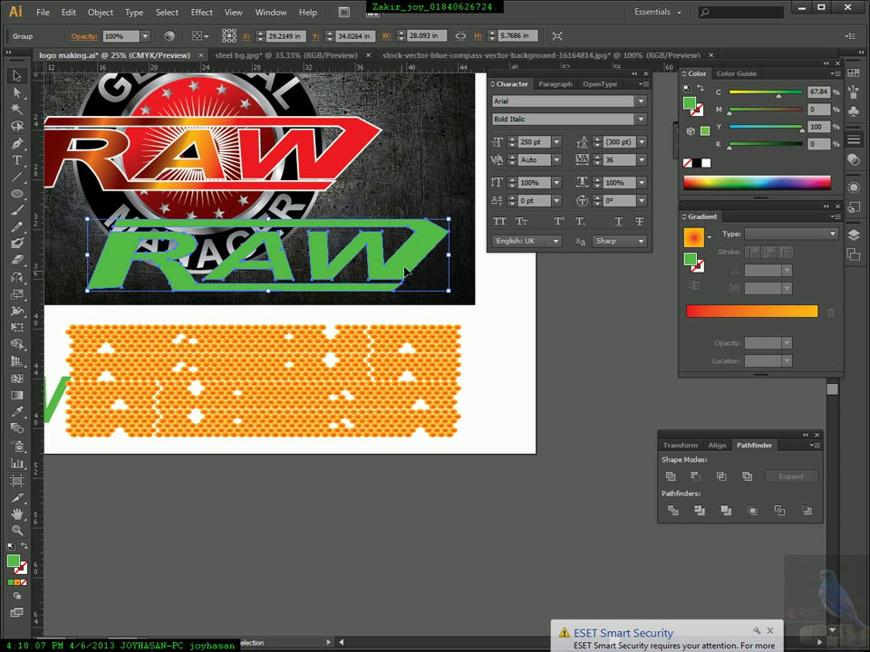
left_click_drag(405, 271, 388, 346)
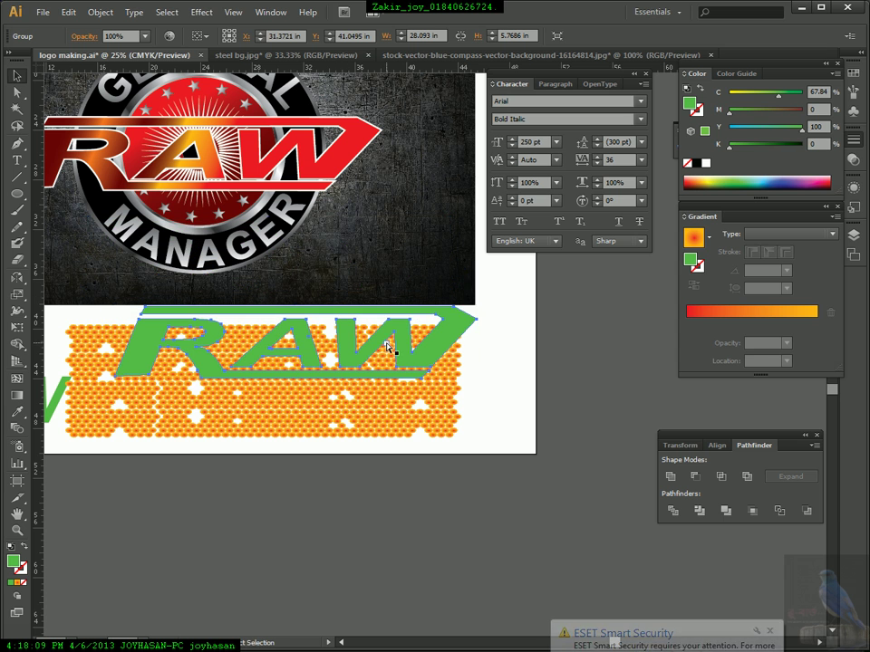
Cut the green RAW lettering copy from the circle pattern, leaving the gradient RAW lettering on the badge.
left_click(228, 119)
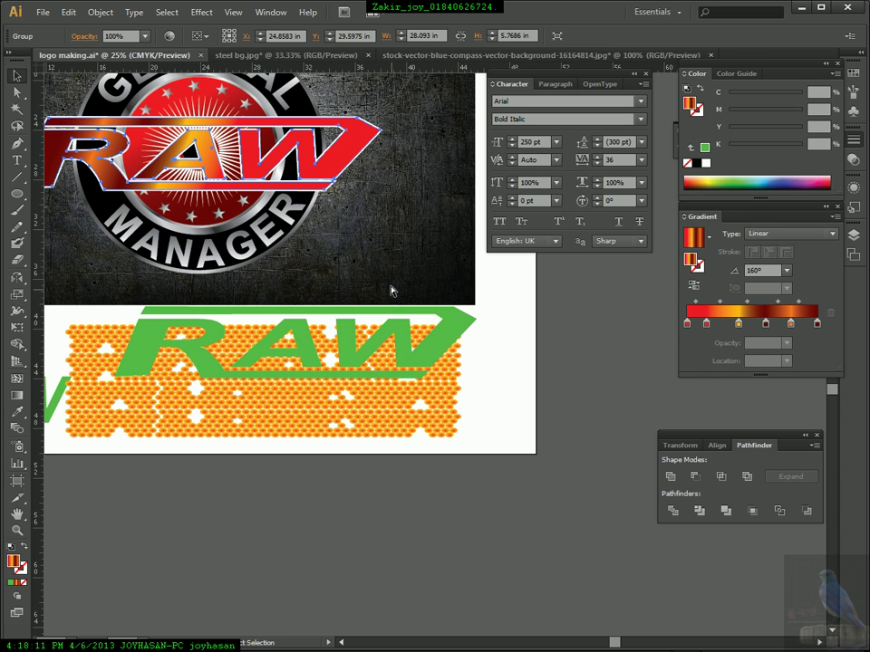
left_click(346, 331)
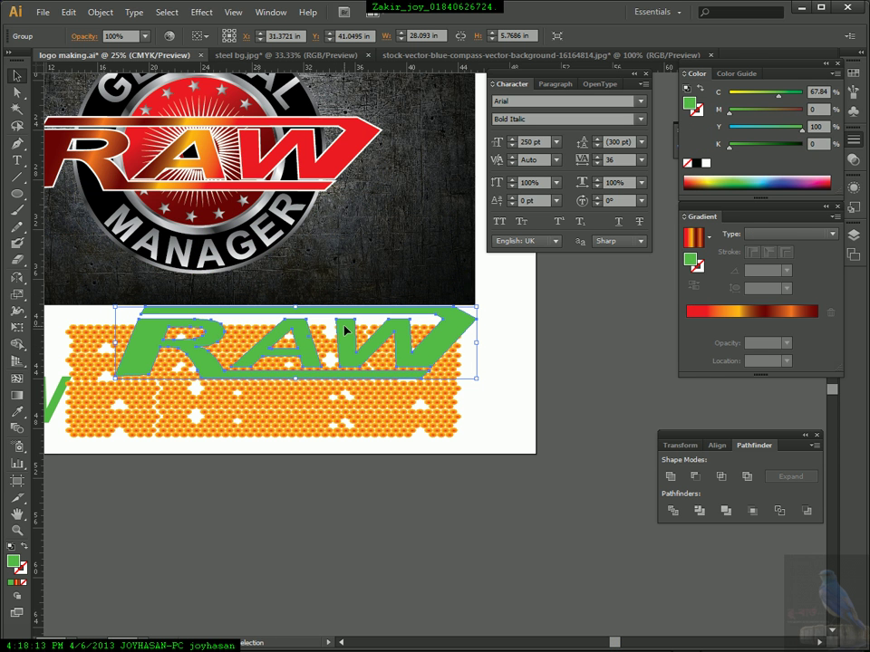
key("a")
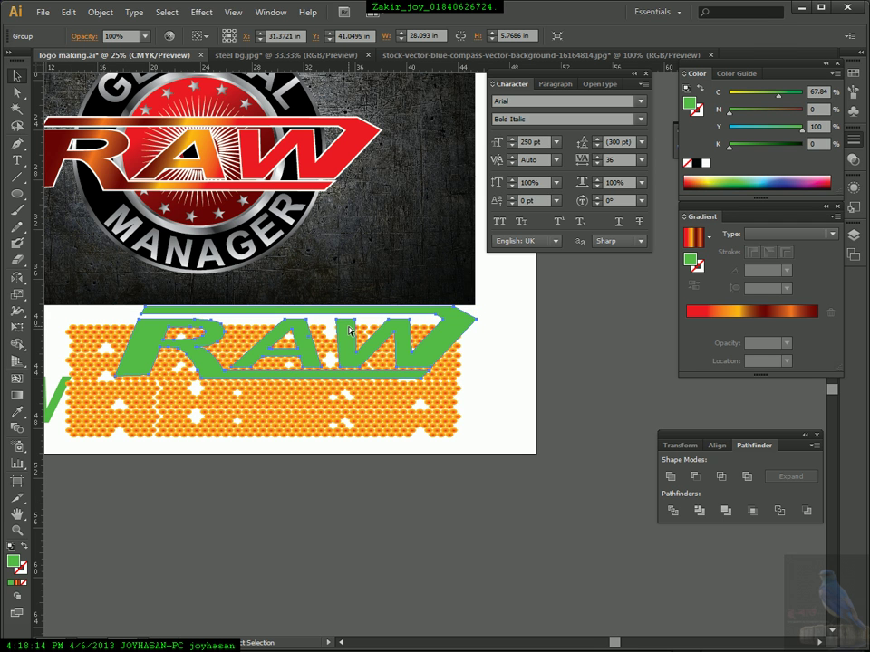
key("Delete")
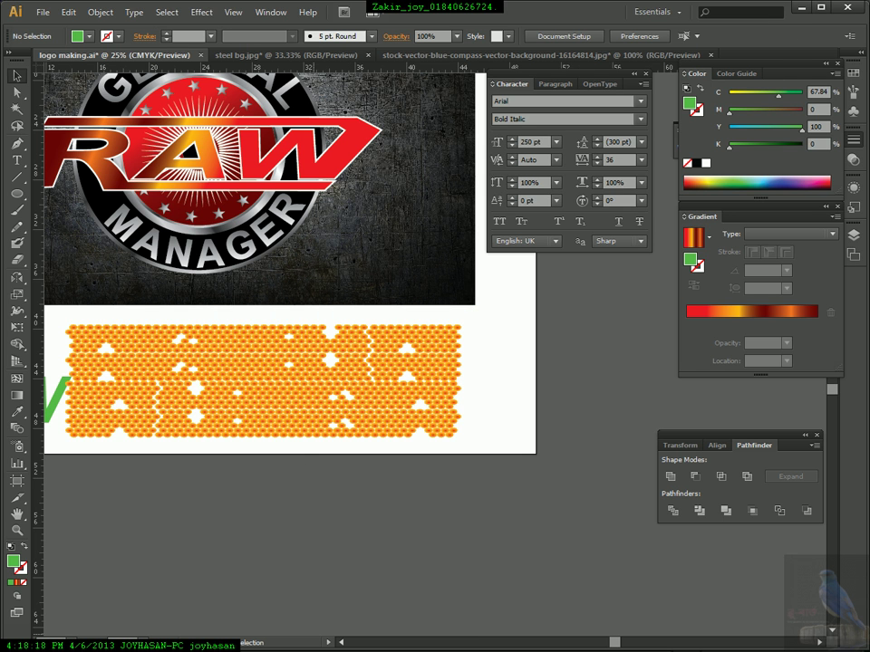
Switch to Photoshop, paste the green RAW lettering as pixels over the circle pattern, and commit the placement.
key("alt+Tab")
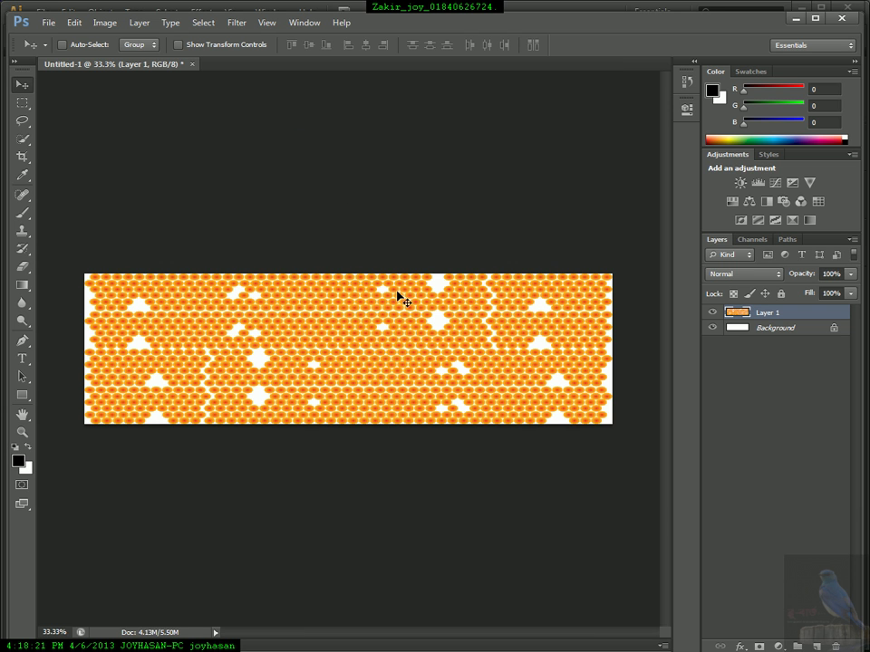
key("ctrl+v")
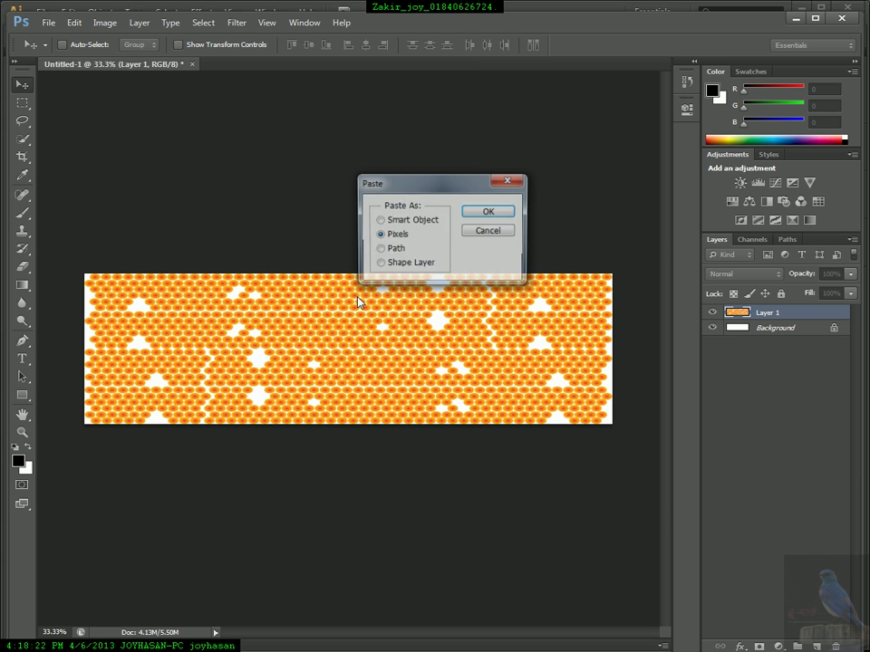
left_click(489, 212)
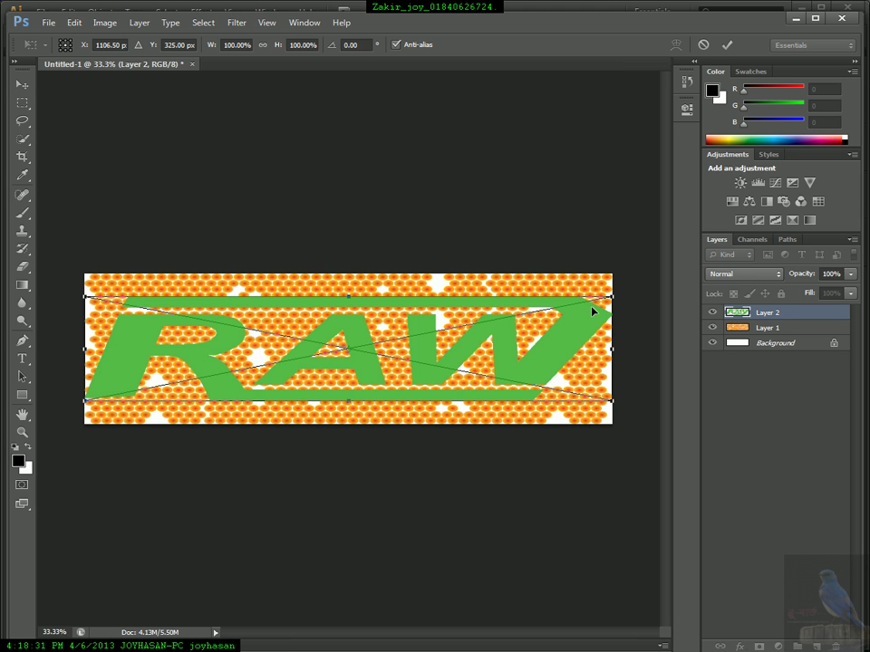
key("Return")
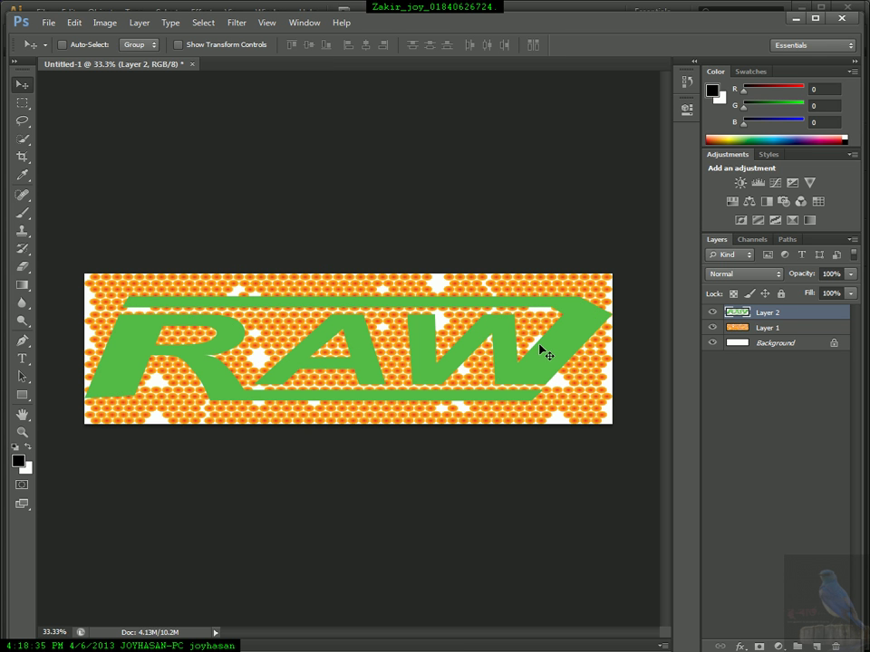
Resize the image to a document width of 40 cm with Constrain Proportions turned off.
left_click(103, 22)
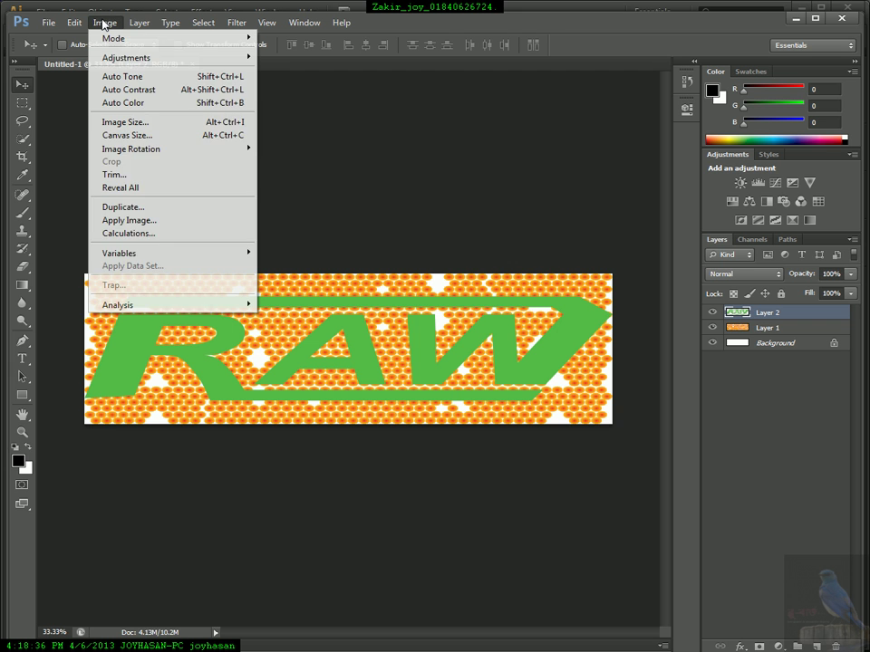
left_click(136, 122)
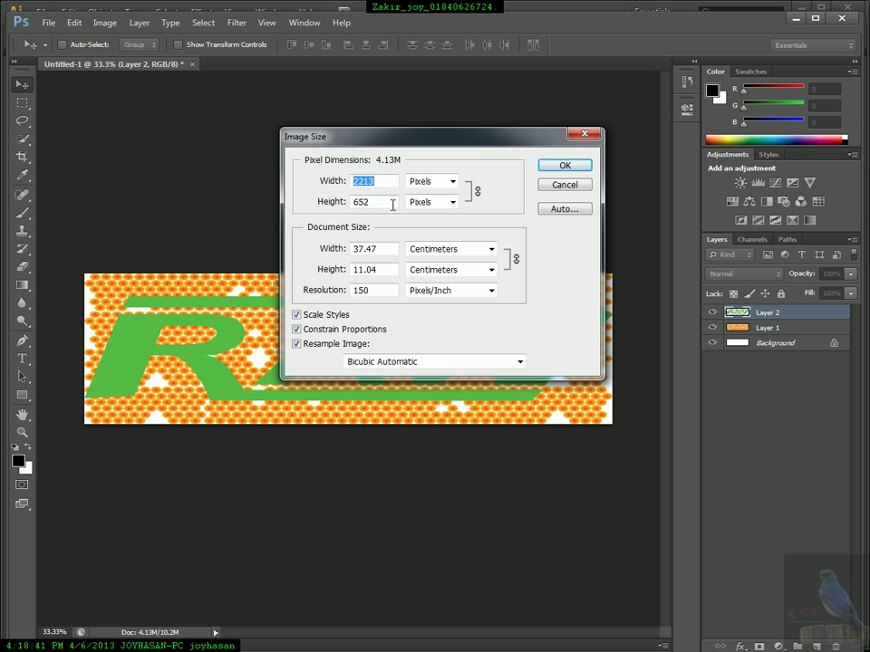
left_click_drag(388, 248, 291, 243)
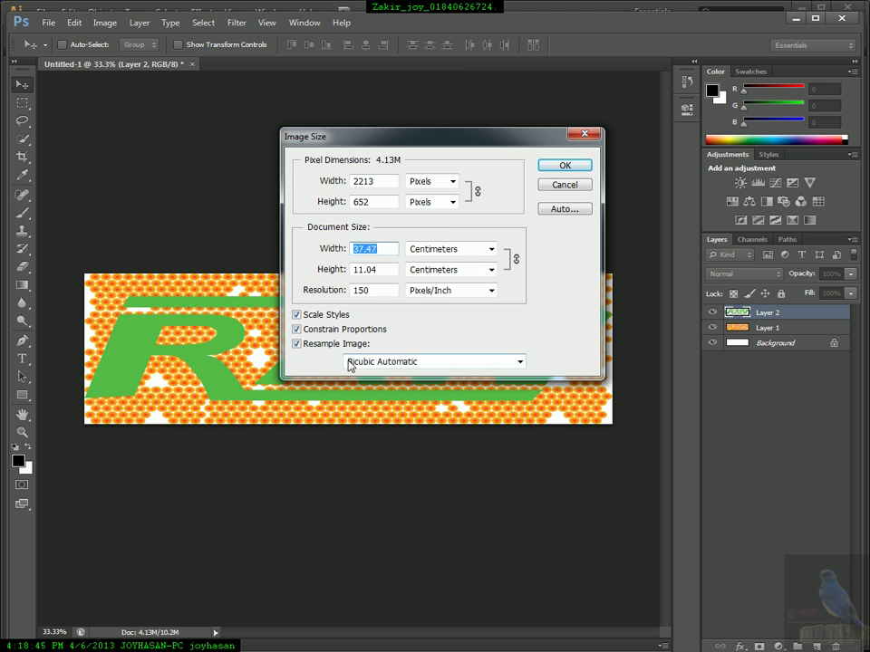
left_click(297, 329)
left_click_drag(383, 250, 290, 258)
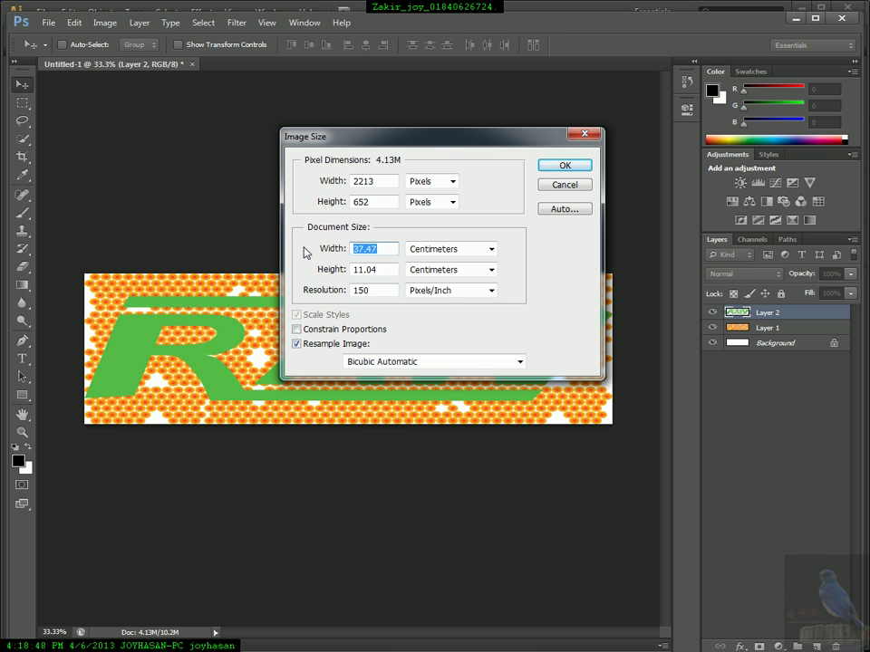
type("40")
left_click(562, 165)
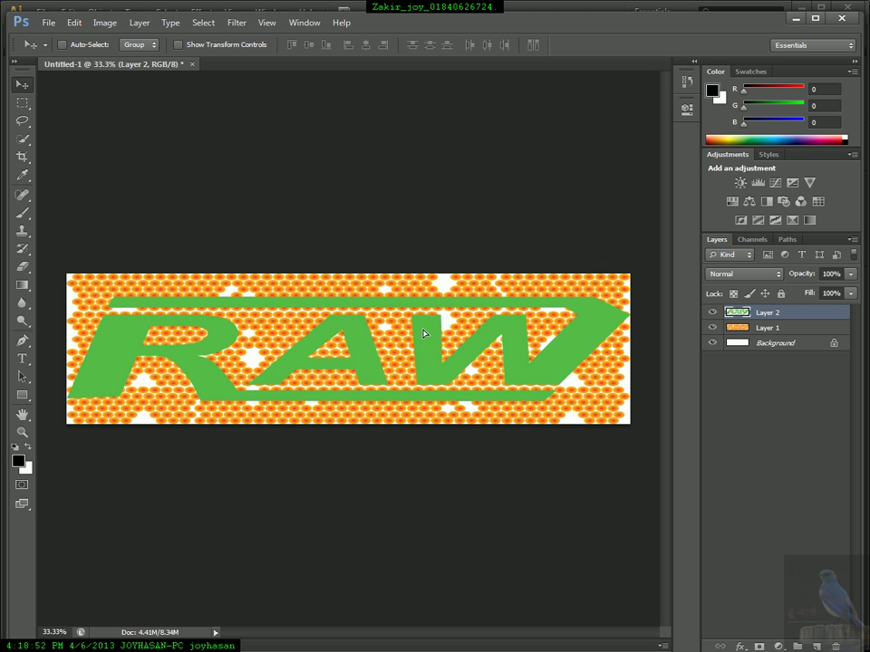
Stretch the circle pattern on Layer 1 horizontally to about 104% so it extends past both sides of the canvas.
left_click(761, 328)
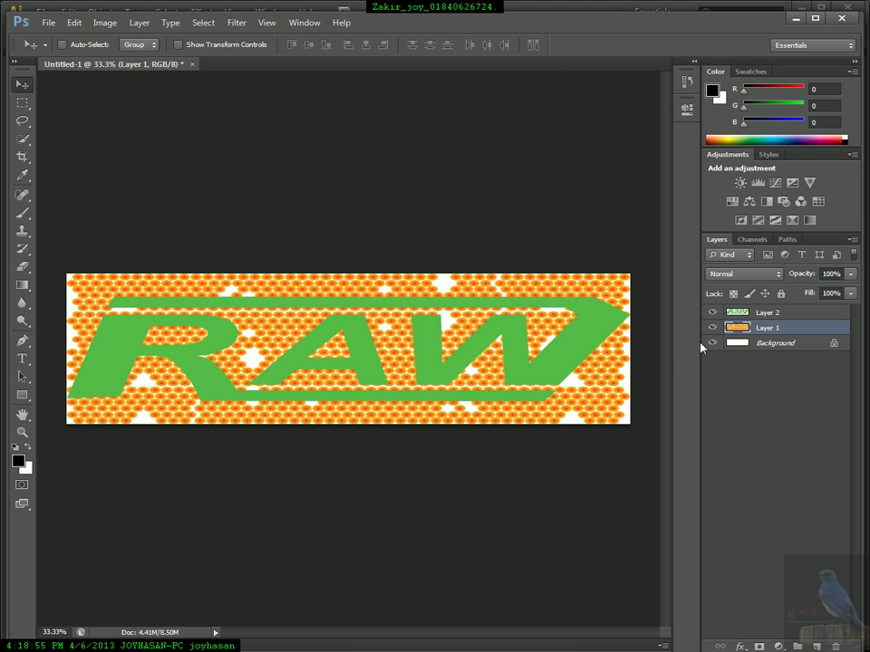
key("ctrl+t")
left_click_drag(631, 349, 657, 349)
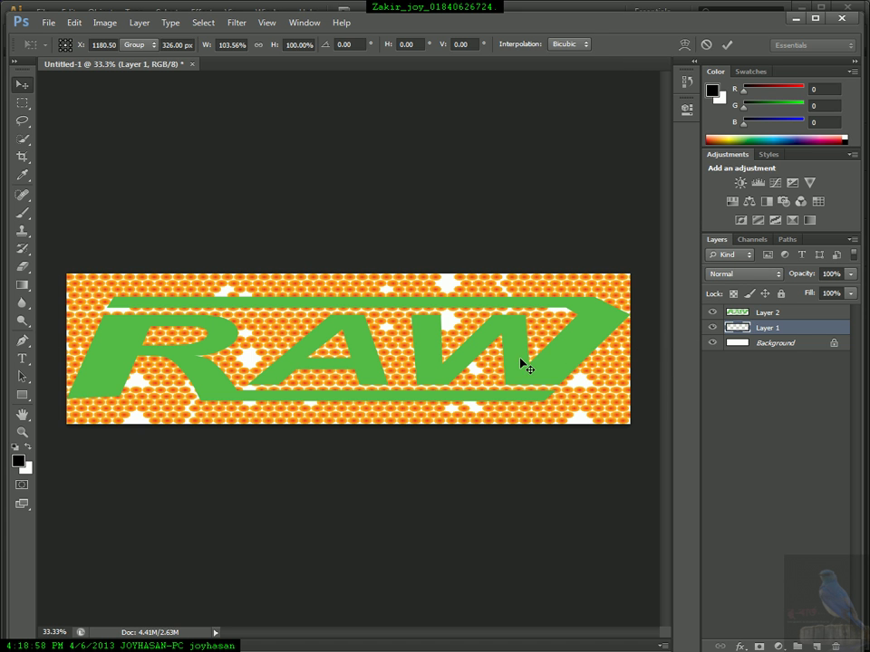
key("Return")
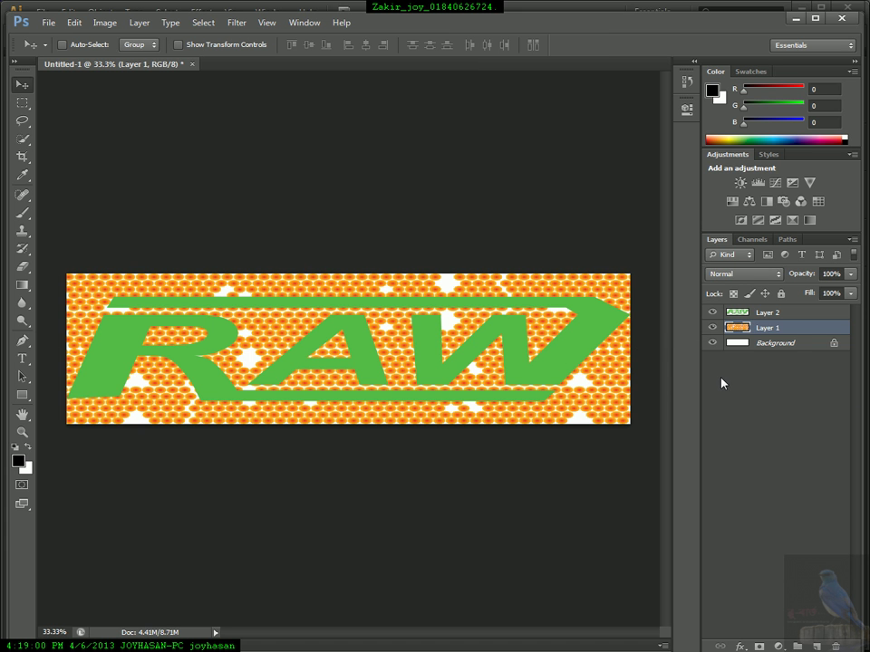
key("ctrl+u")
left_click_drag(404, 145, 608, 73)
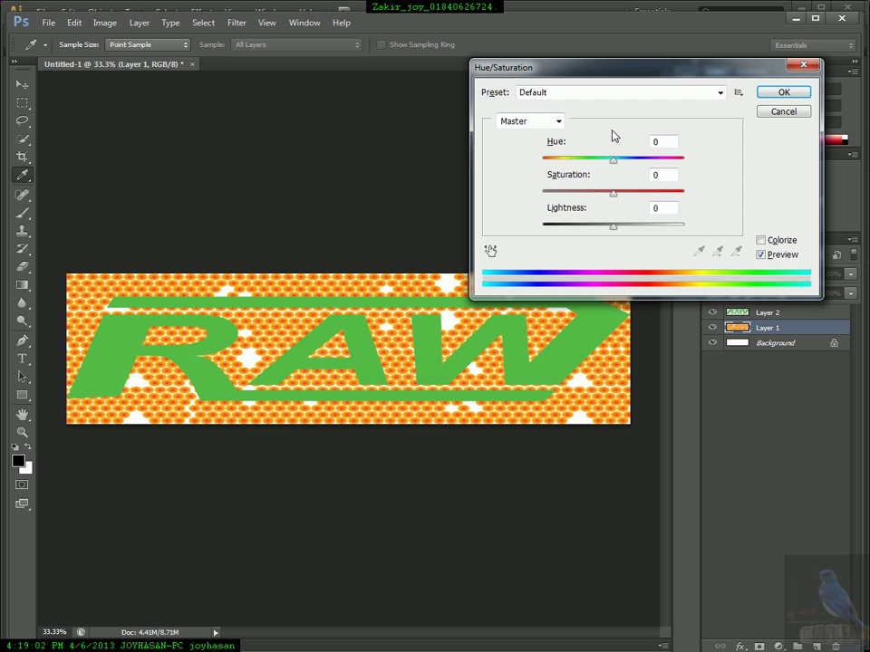
left_click_drag(613, 159, 695, 167)
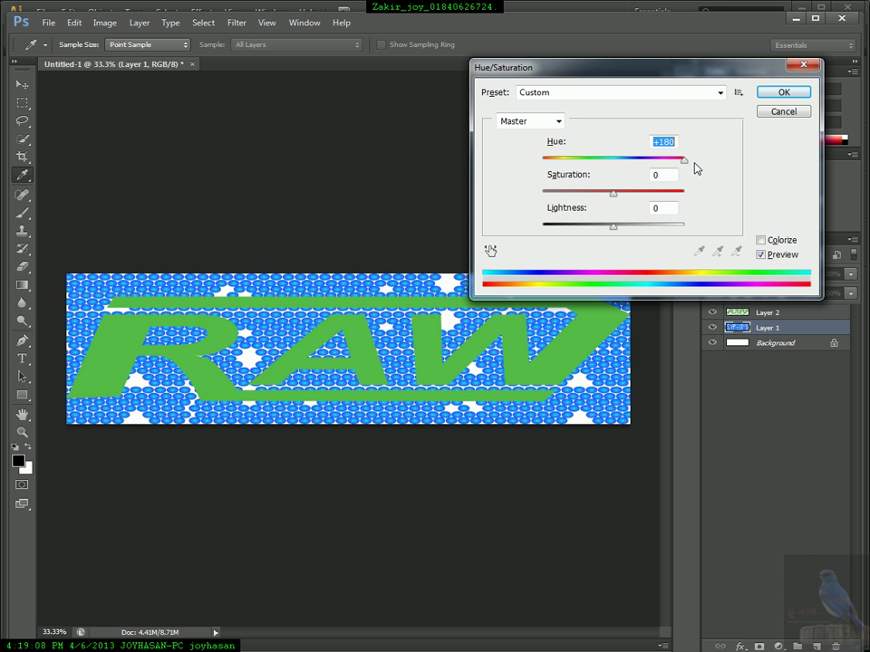
left_click(760, 240)
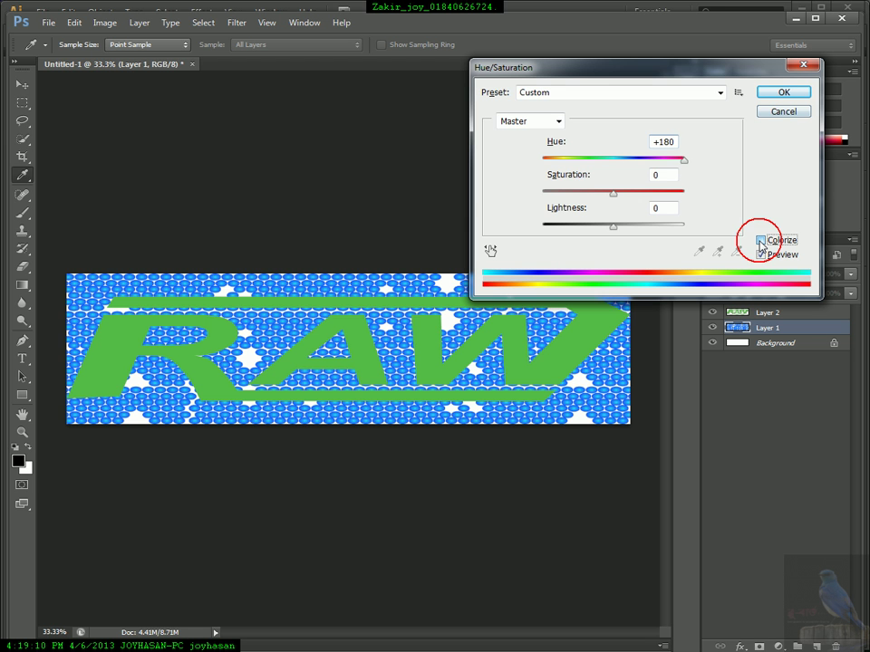
left_click(760, 240)
left_click(782, 112)
key("v")
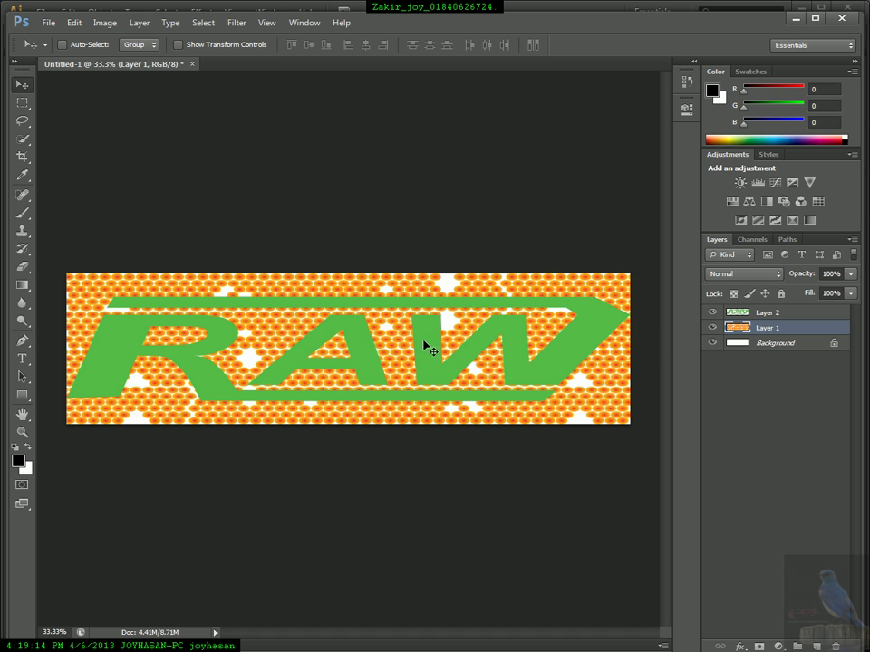
Copy the circle pattern within Layer 2's RAW outline to a new layer, and hide Layer 2 and Layer 1.
left_click(736, 313, "ctrl")
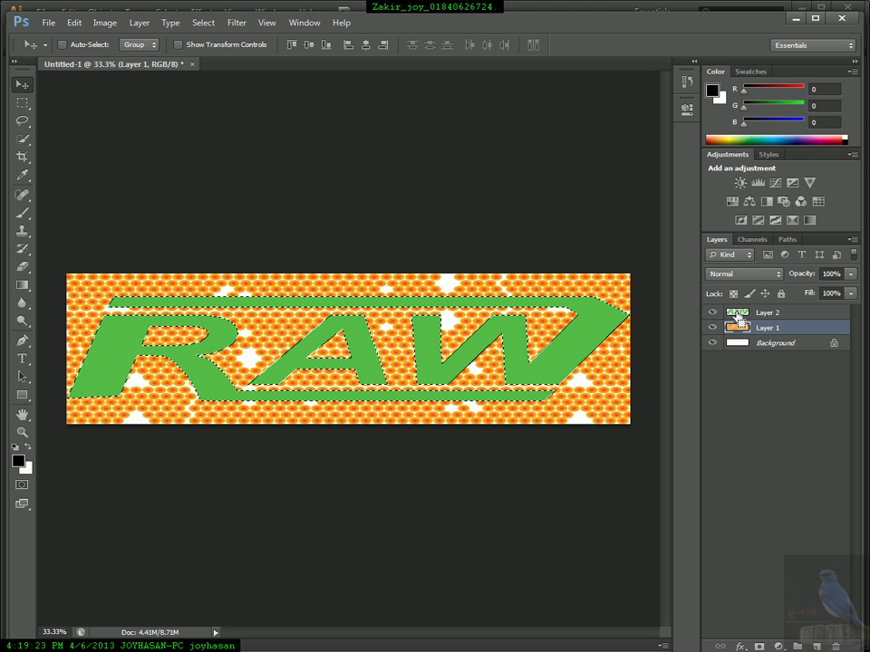
left_click(713, 312)
left_click(713, 312)
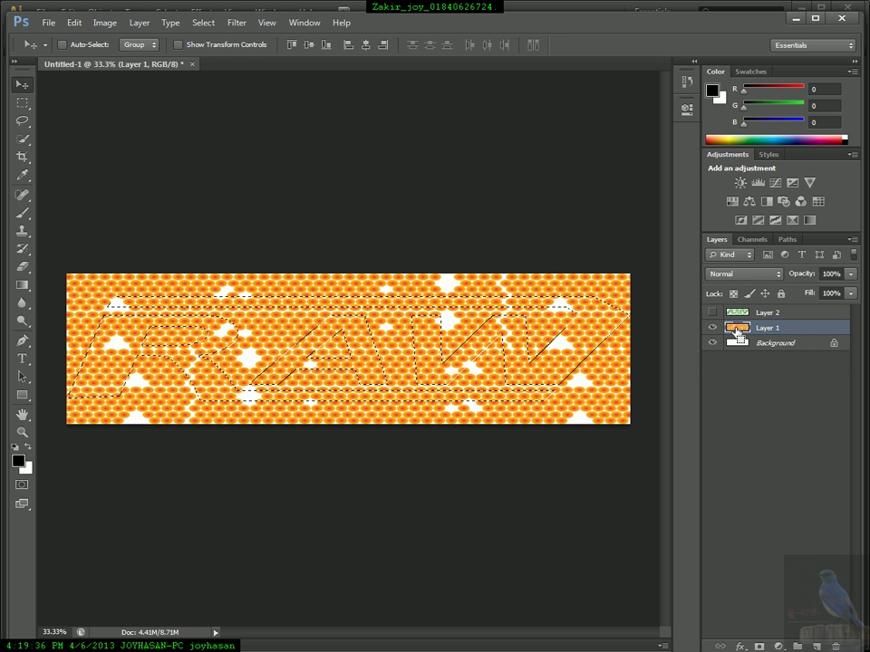
key("ctrl+j")
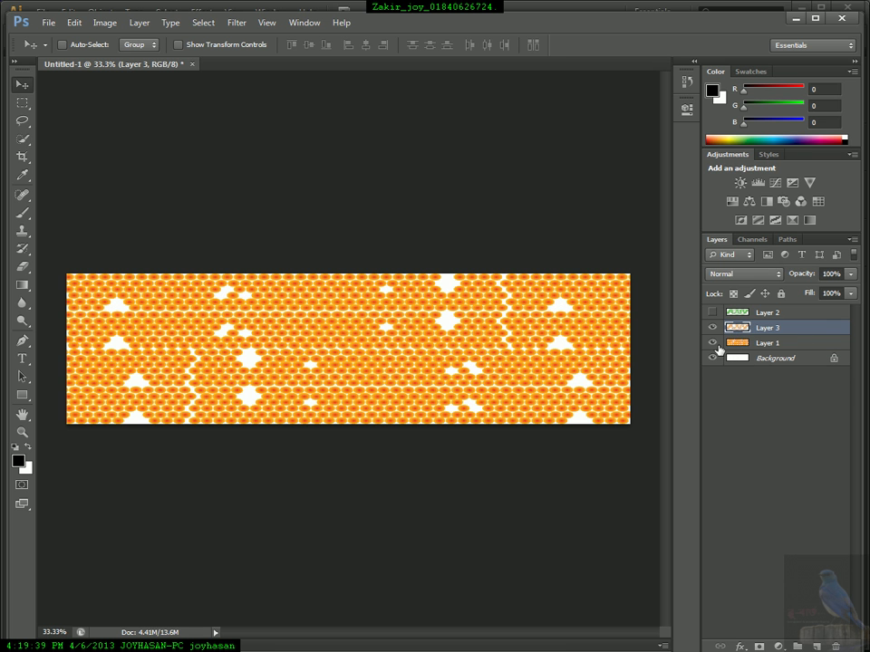
left_click(712, 344)
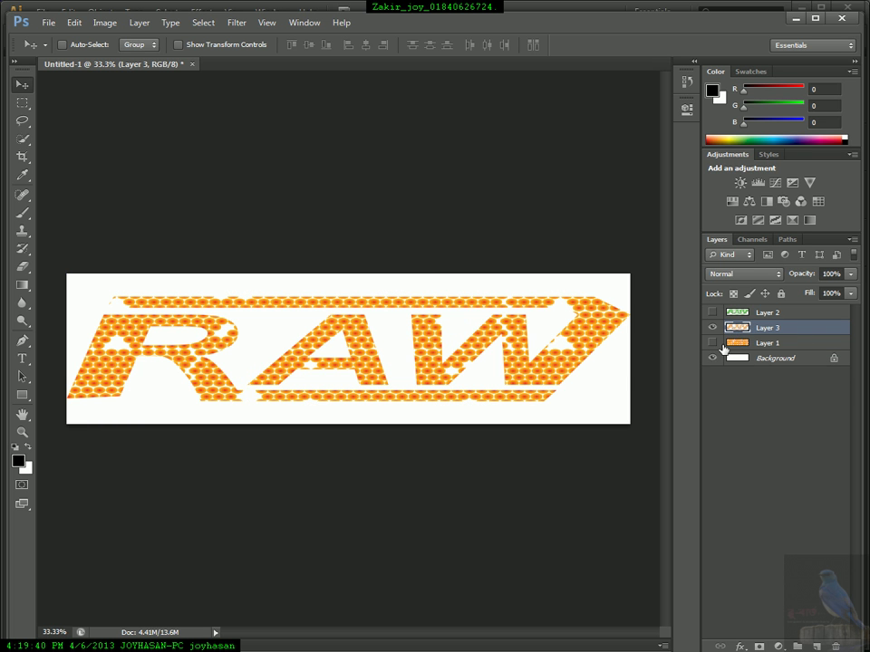
left_click(139, 323)
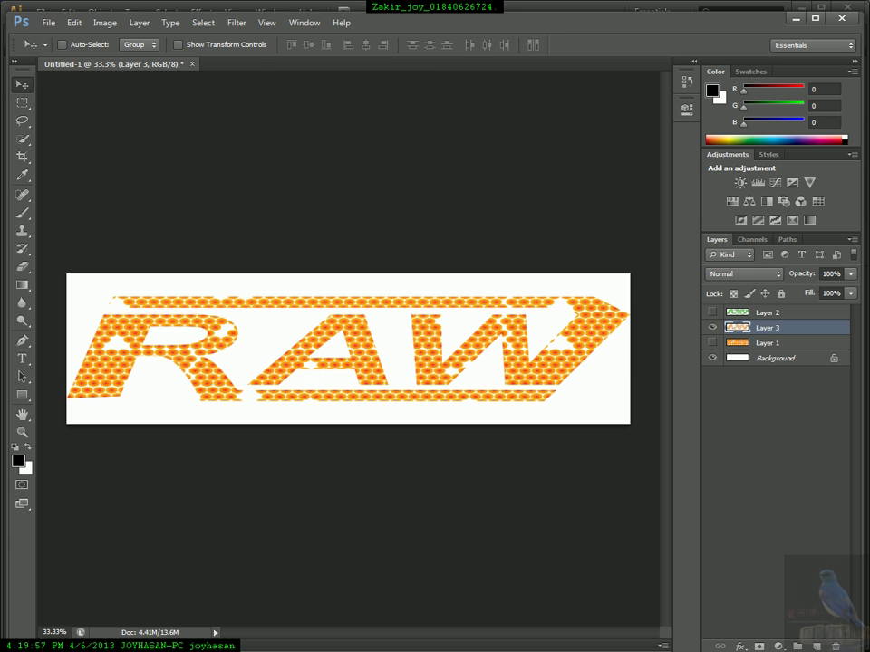
left_click(105, 22)
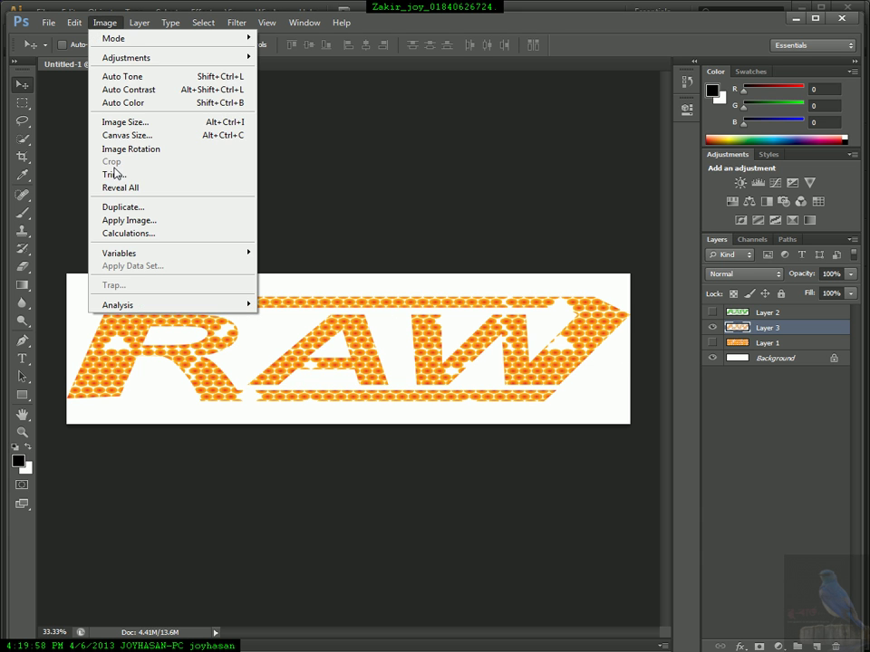
left_click(145, 125)
left_click_drag(375, 250, 298, 251)
type("42")
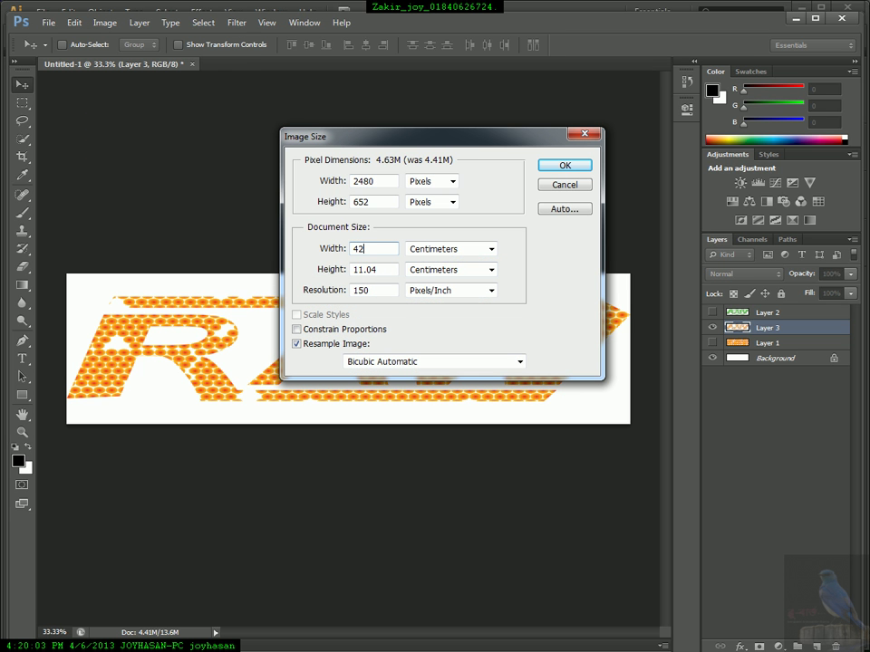
left_click(564, 184)
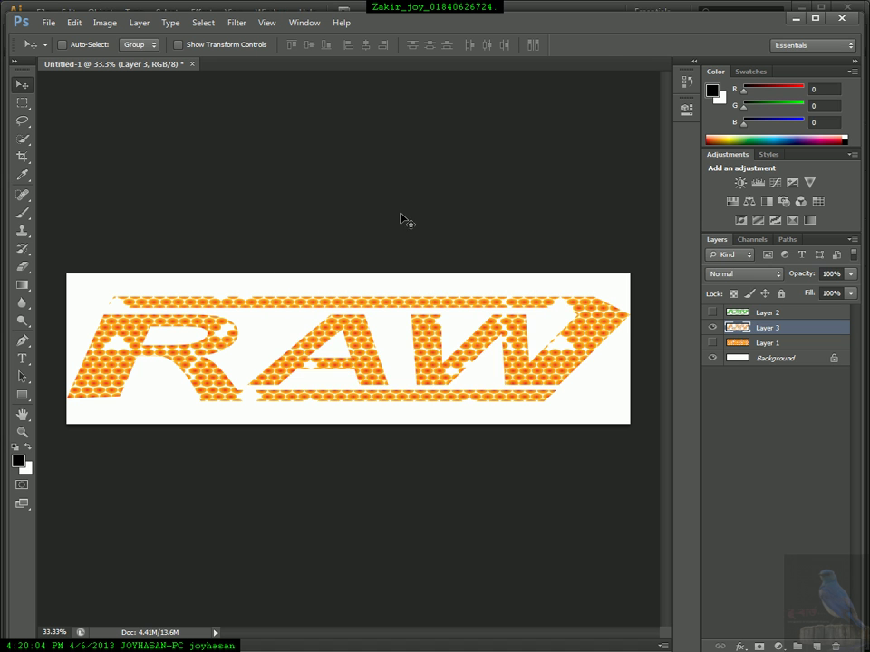
Undo the copy of the circle pattern to Layer 3 and the hiding of Layer 2 and Layer 1.
key("ctrl+alt+z")
key("ctrl+alt+z")
key("ctrl+alt+z")
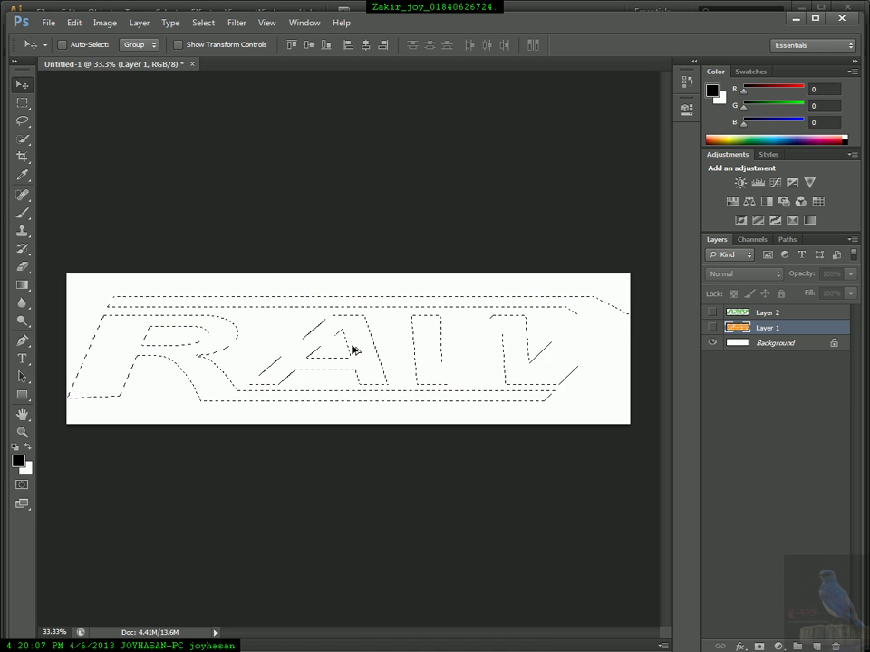
key("ctrl+alt+z")
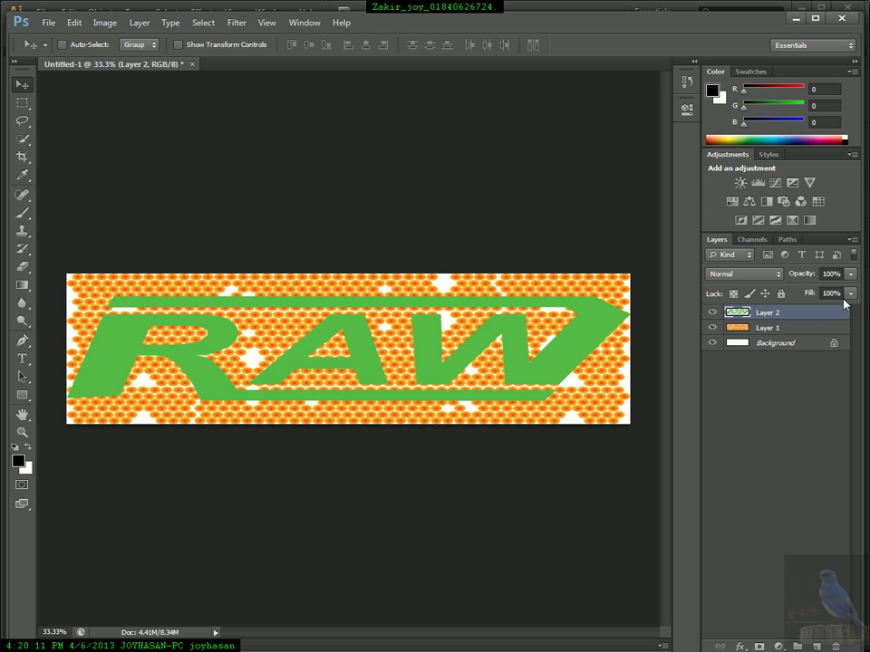
Rename Layer 2 as RAW and Layer 1 as texure.
double_click(768, 314)
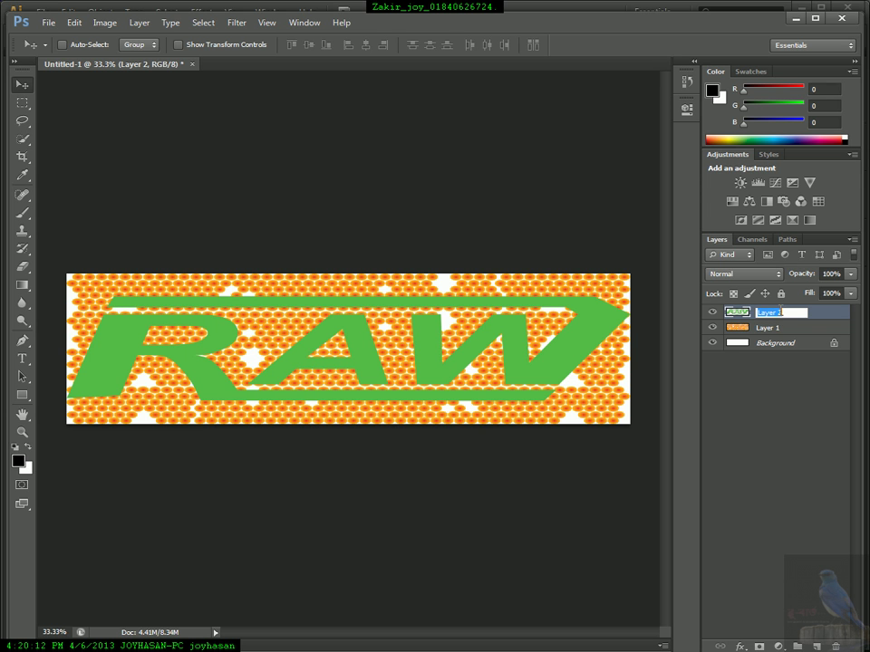
type("RAW")
double_click(766, 327)
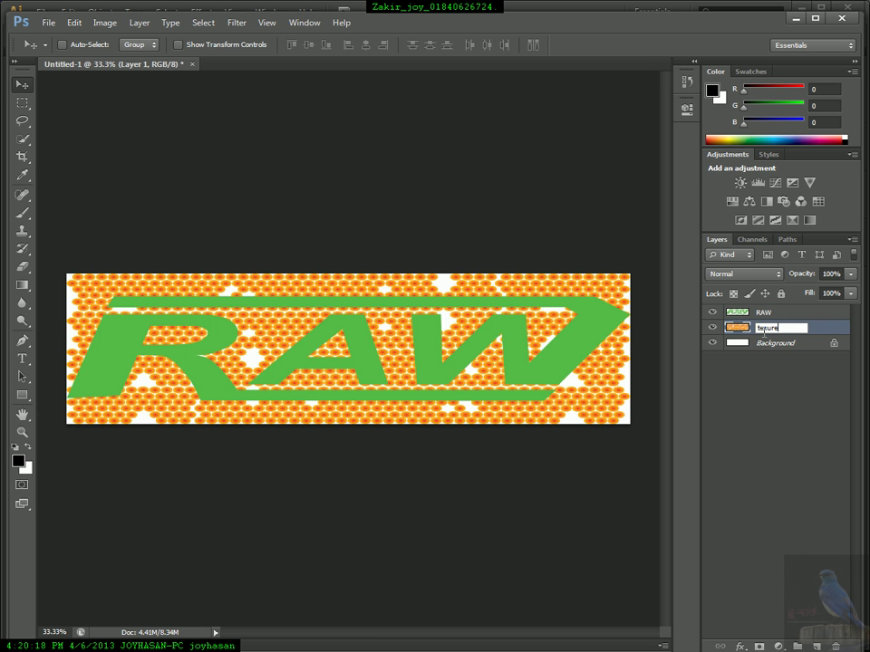
left_click(732, 350)
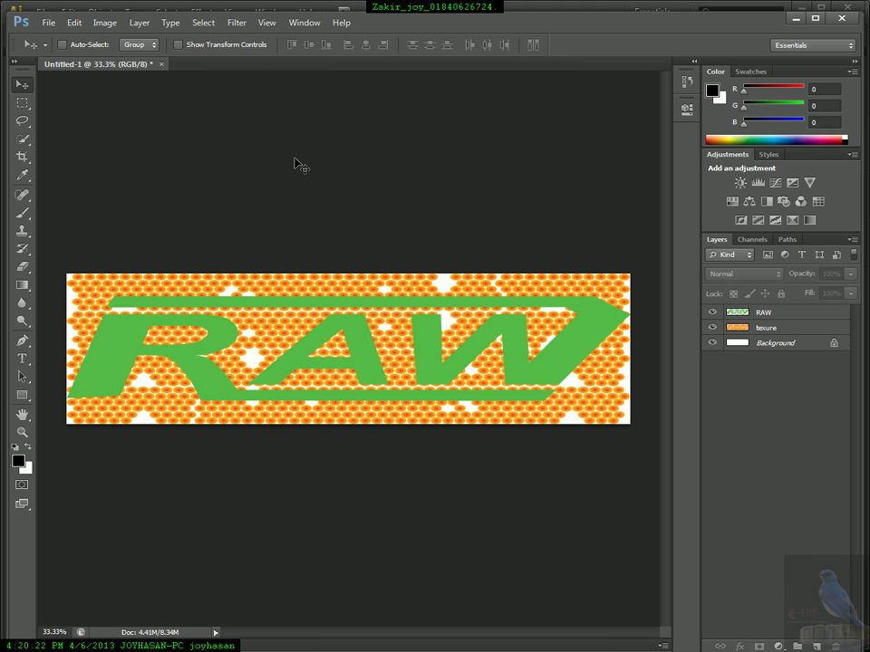
Widen the canvas to 42 cm with the centre anchor and the background extension color.
left_click(107, 24)
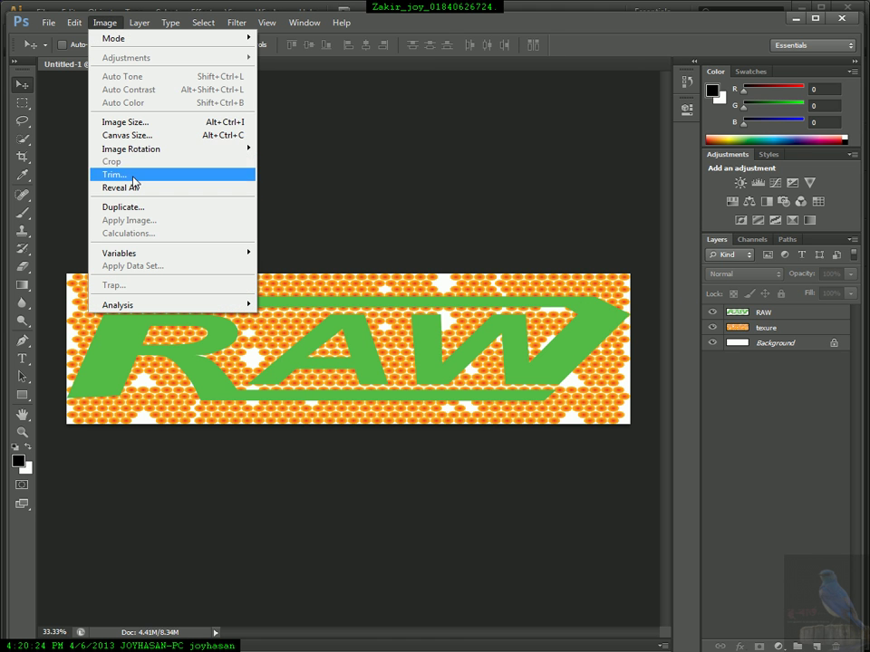
left_click(127, 135)
double_click(413, 231)
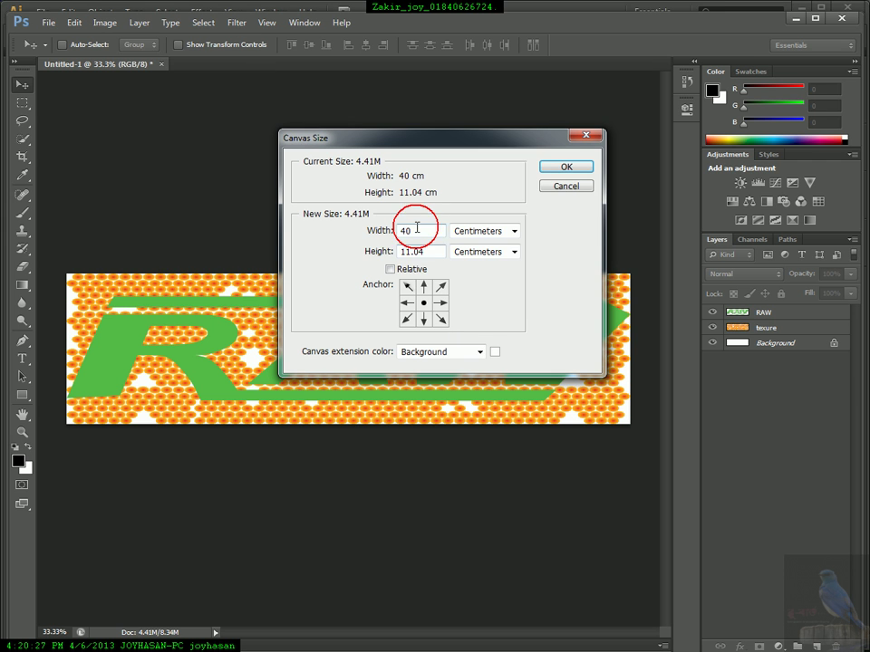
type("42")
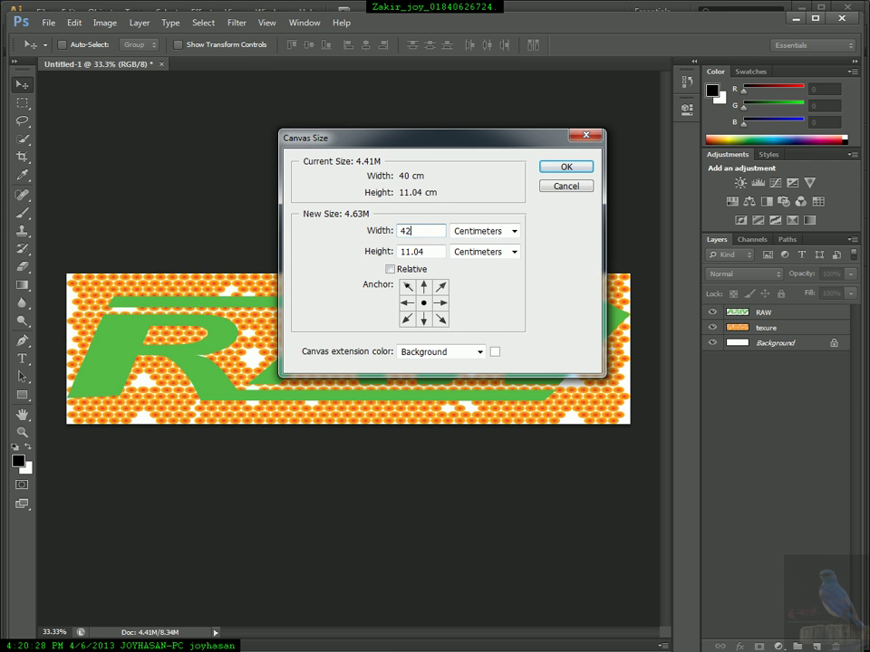
left_click(578, 167)
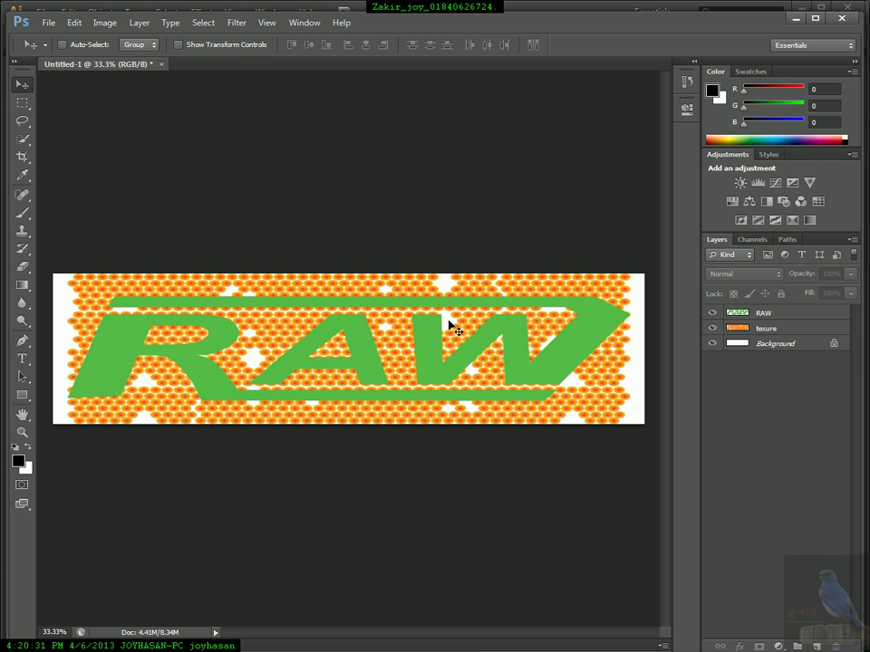
left_click(601, 276)
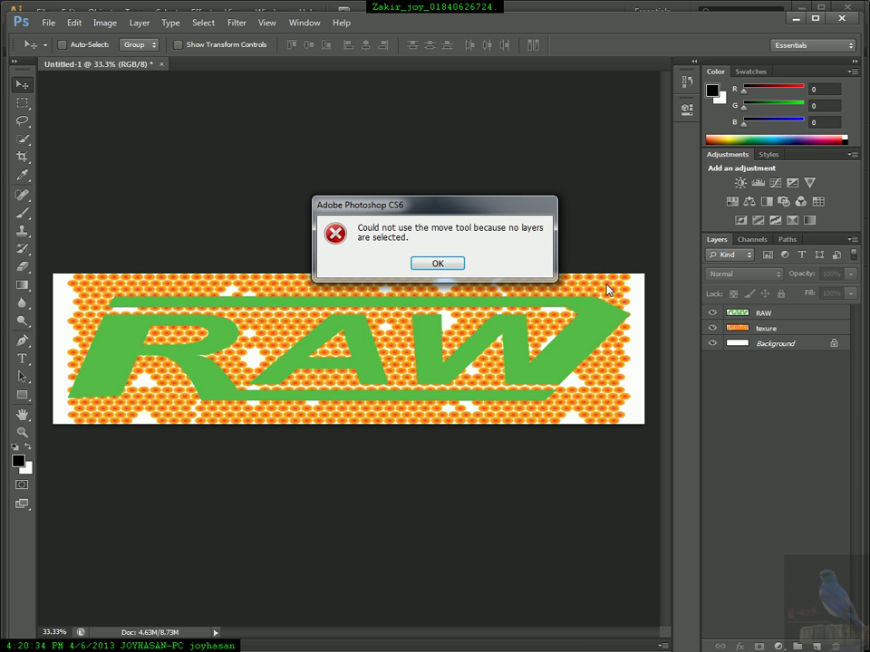
left_click(439, 262)
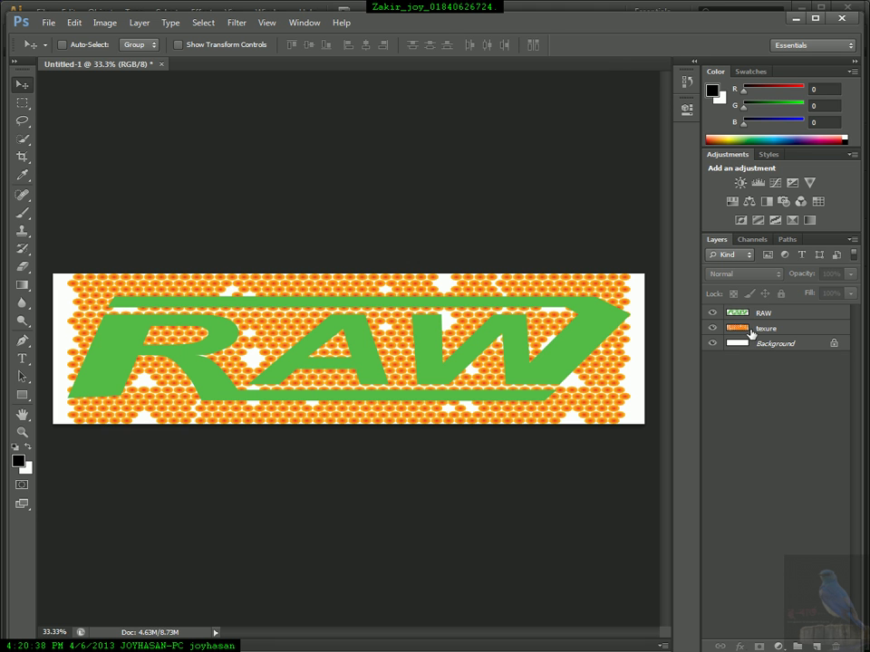
Stretch the circle pattern on the texure layer horizontally so it reaches both side edges of the widened canvas.
left_click(759, 331)
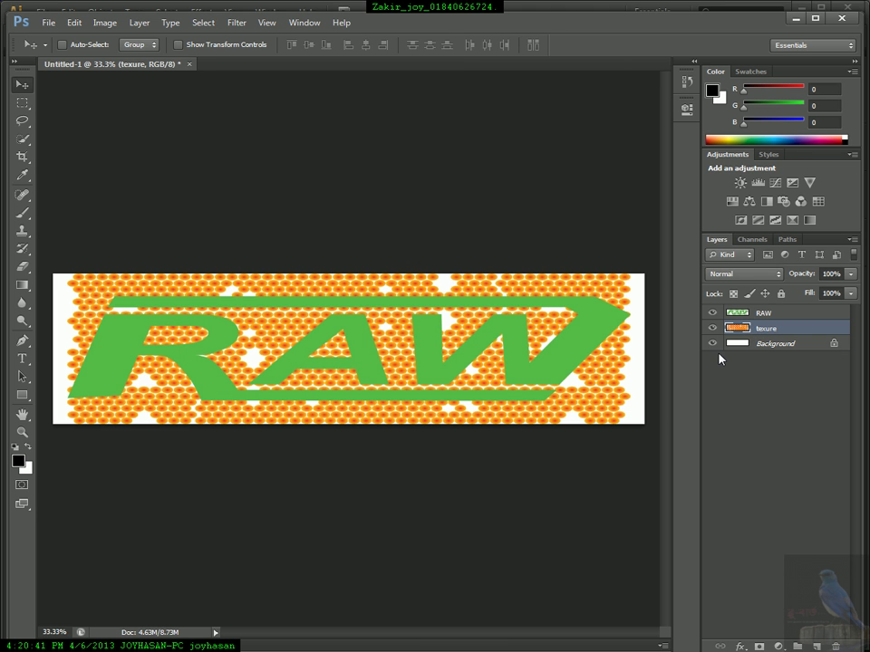
key("ctrl+t")
left_click_drag(632, 349, 644, 349)
key("Return")
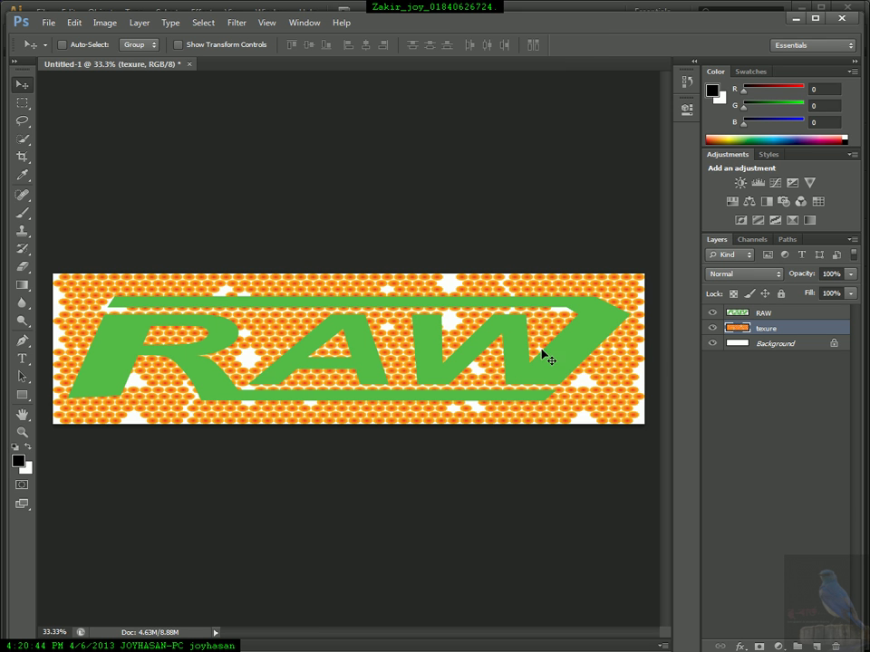
Copy the texure pattern within the RAW layer's outline to a new layer, and hide the RAW, texure and Background layers.
left_click(738, 314, "ctrl")
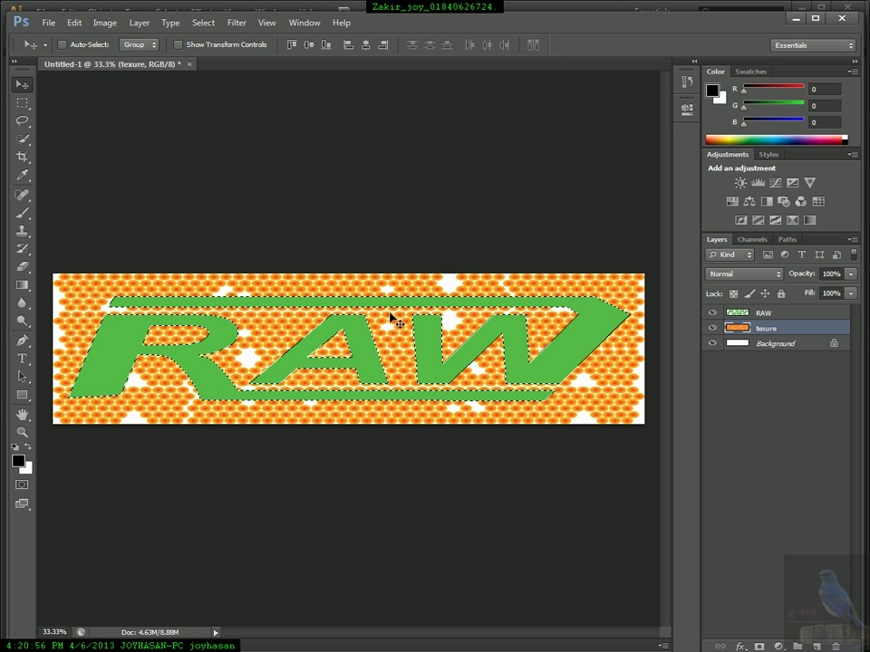
left_click(713, 314)
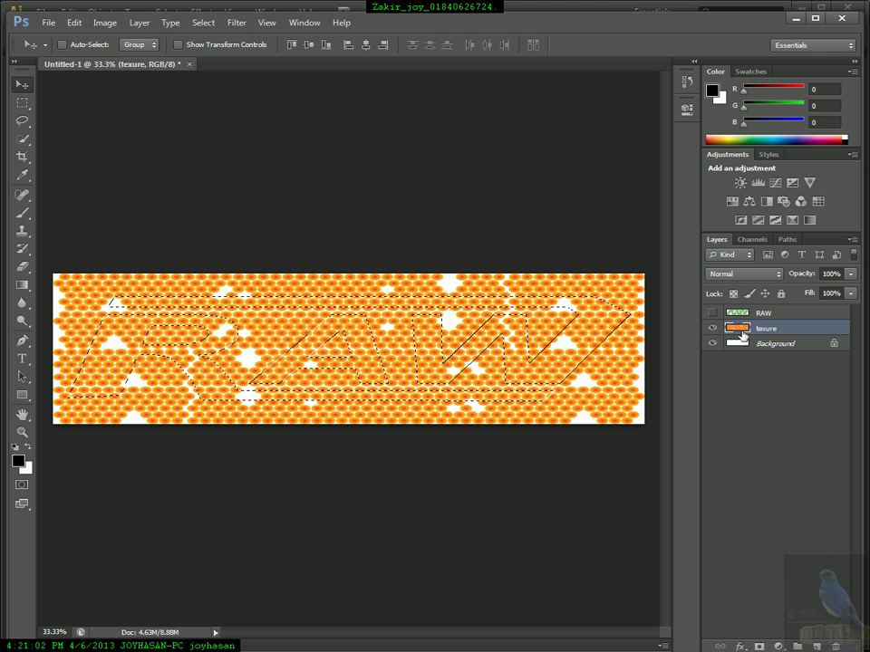
key("ctrl+j")
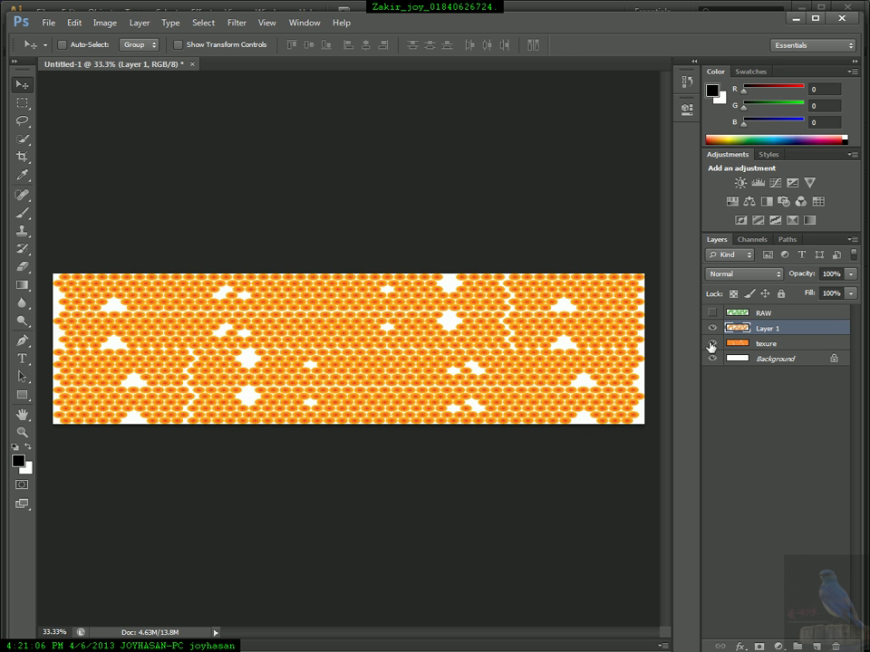
left_click(712, 344)
left_click(712, 360)
left_click(712, 360)
left_click(712, 360)
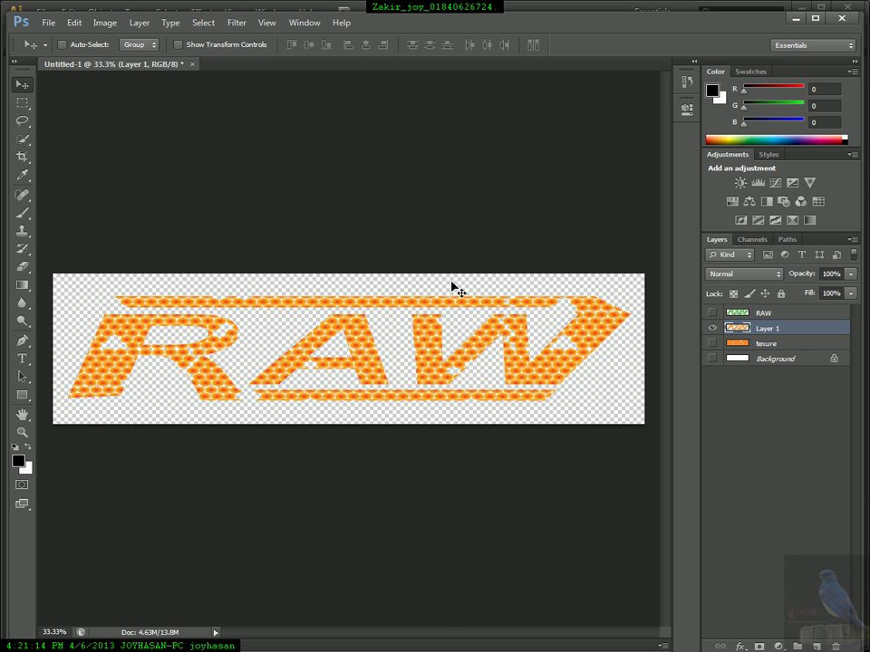
Save the patterned lettering as a PNG named RAW in the Desktop's Gp Class folder, with compression set to None / Fast.
left_click(47, 23)
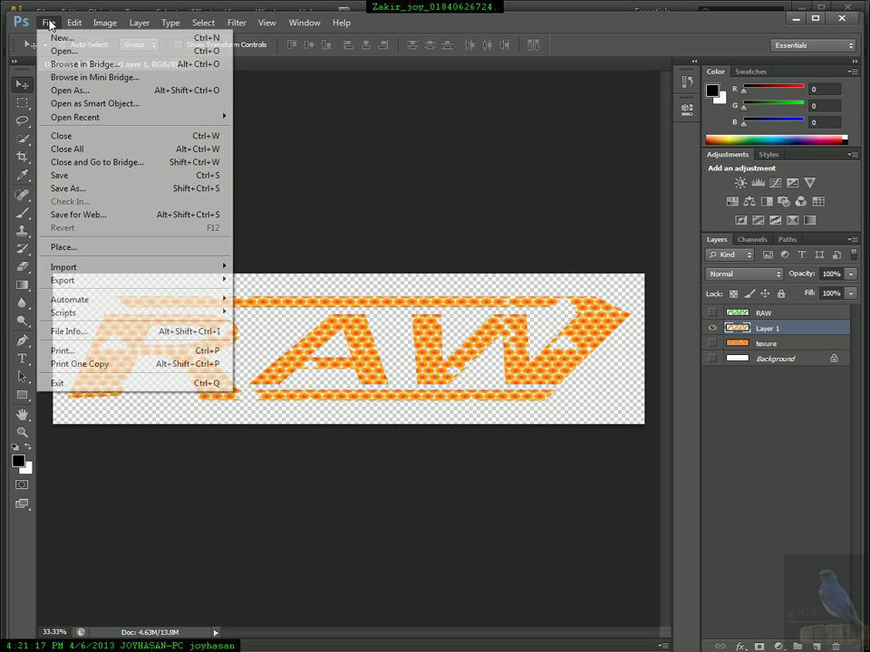
left_click(72, 189)
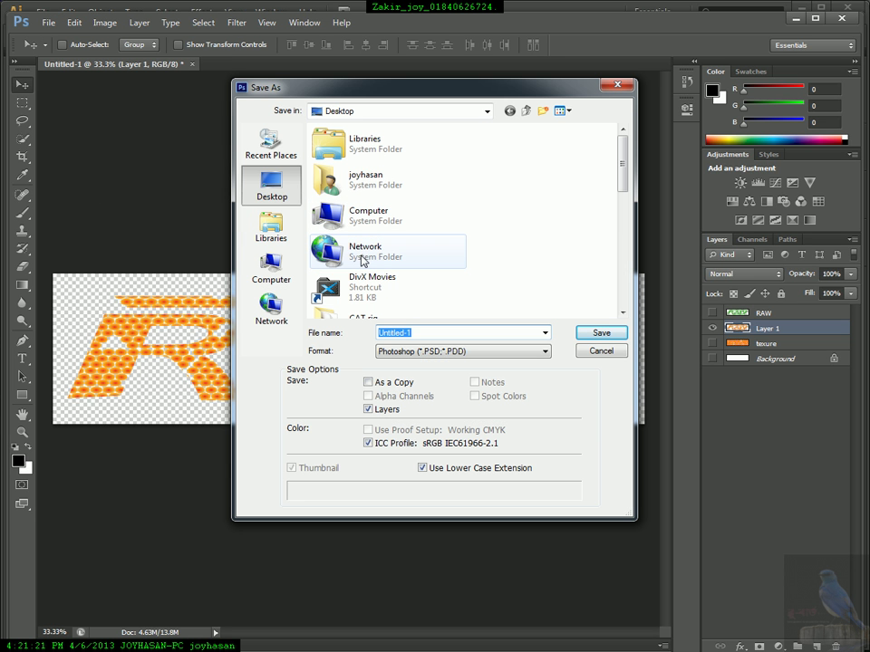
left_click(360, 256)
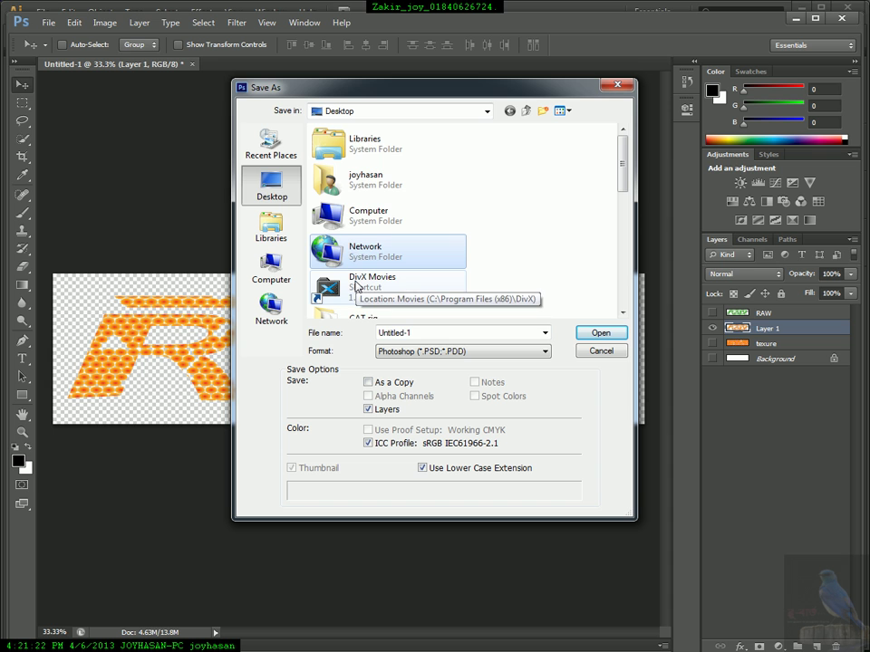
type("gp")
key("Return")
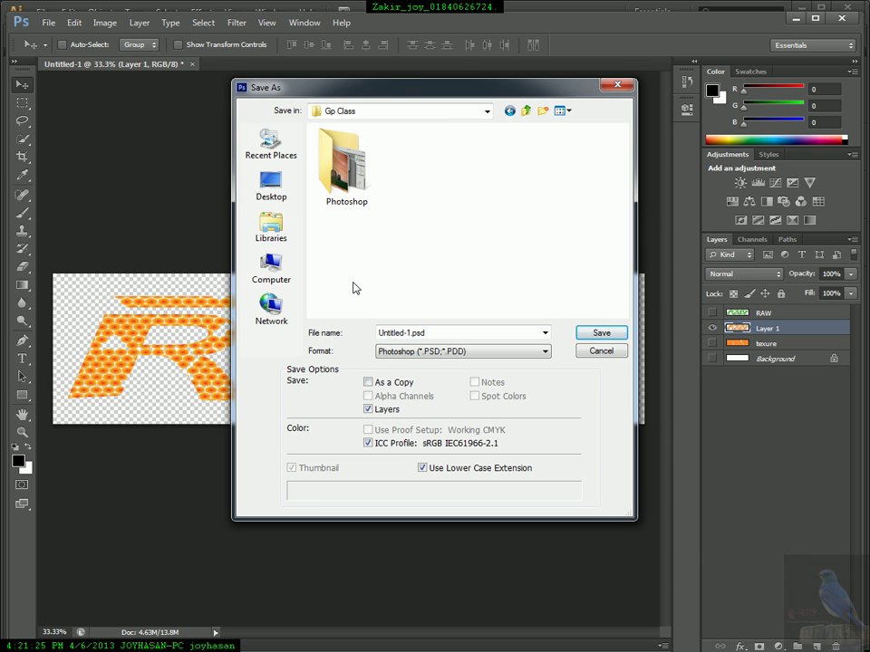
double_click(435, 333)
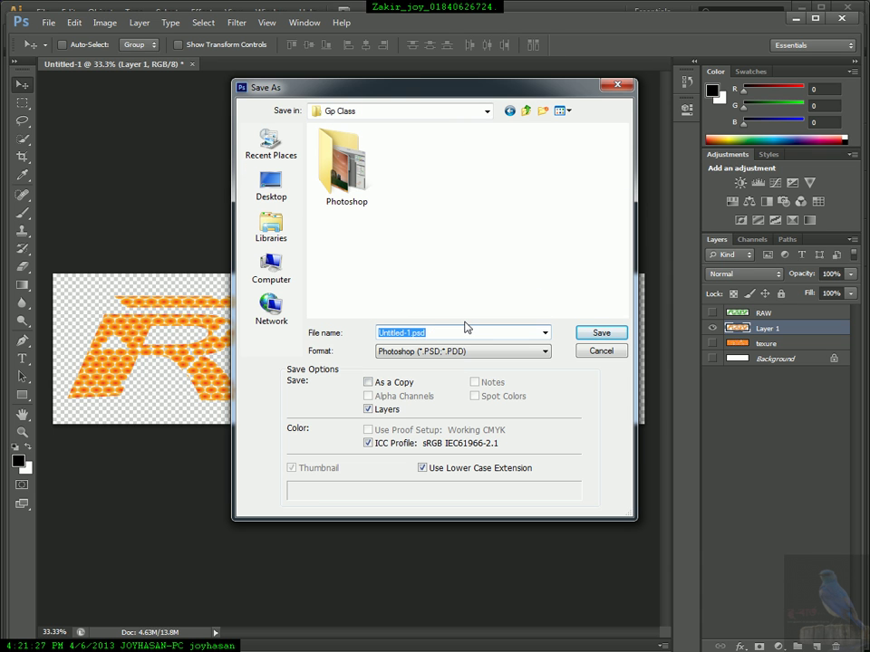
type("RAW")
left_click(520, 352)
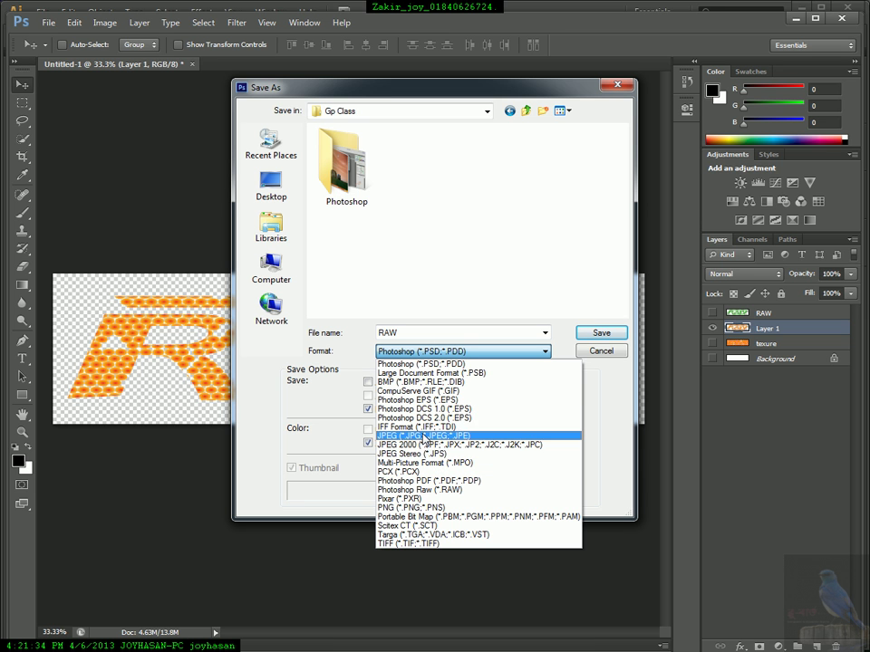
left_click(404, 507)
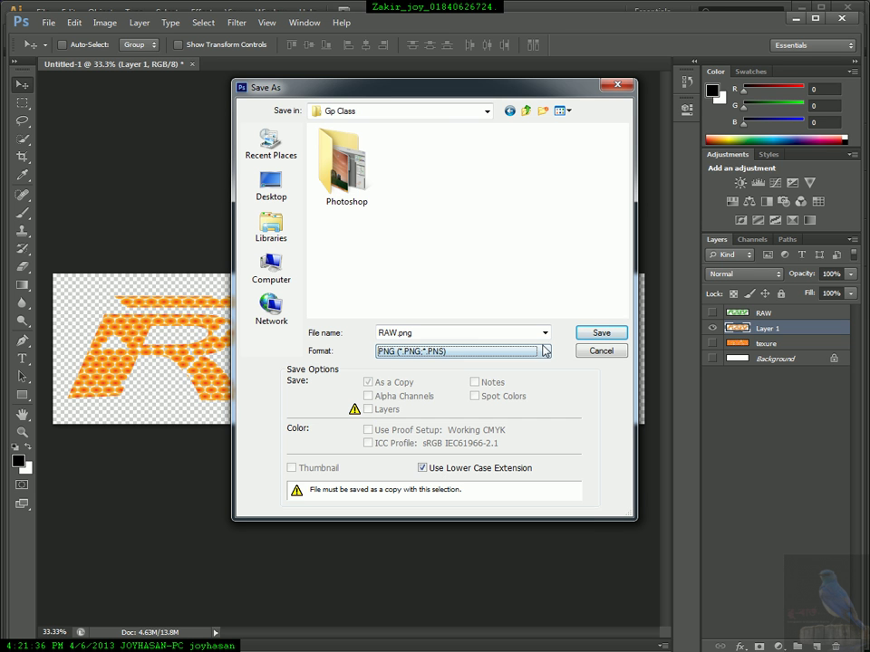
left_click(597, 333)
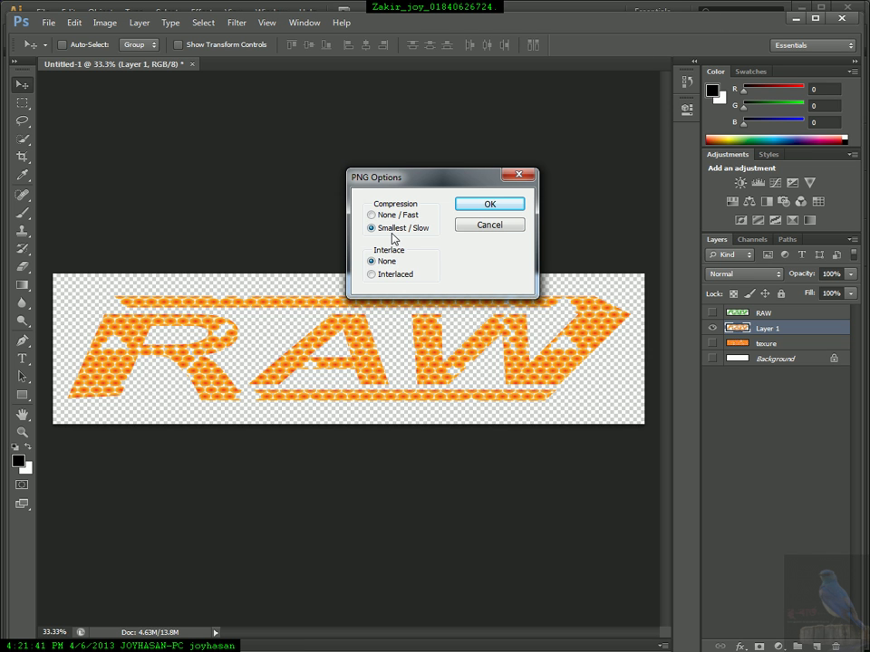
left_click(395, 217)
left_click(501, 204)
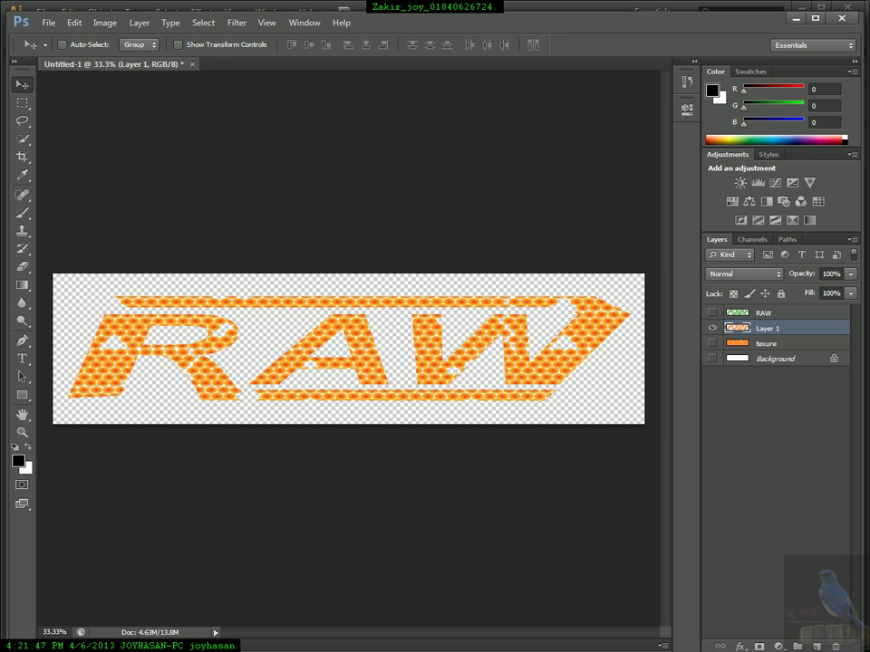
Switch to Illustrator and open the RAW PNG from the Desktop's Gp Class folder.
left_click(796, 18)
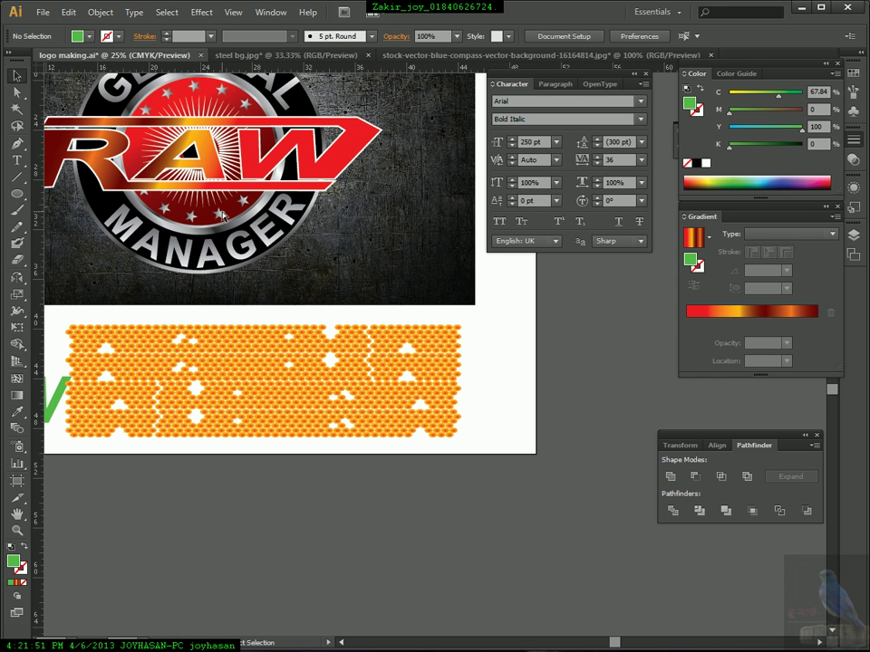
key("ctrl+o")
left_click(40, 109)
left_click(286, 137)
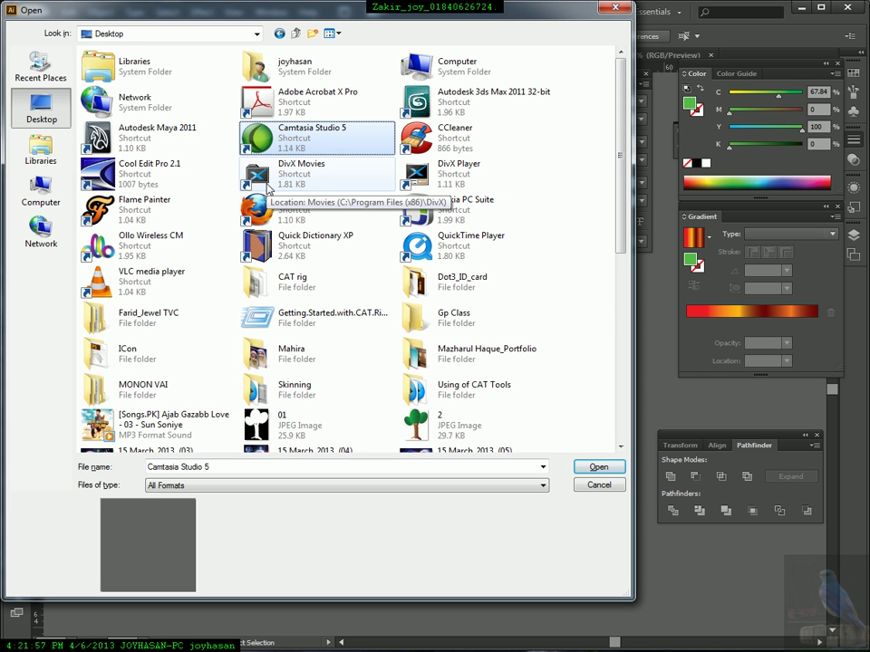
left_click(458, 317)
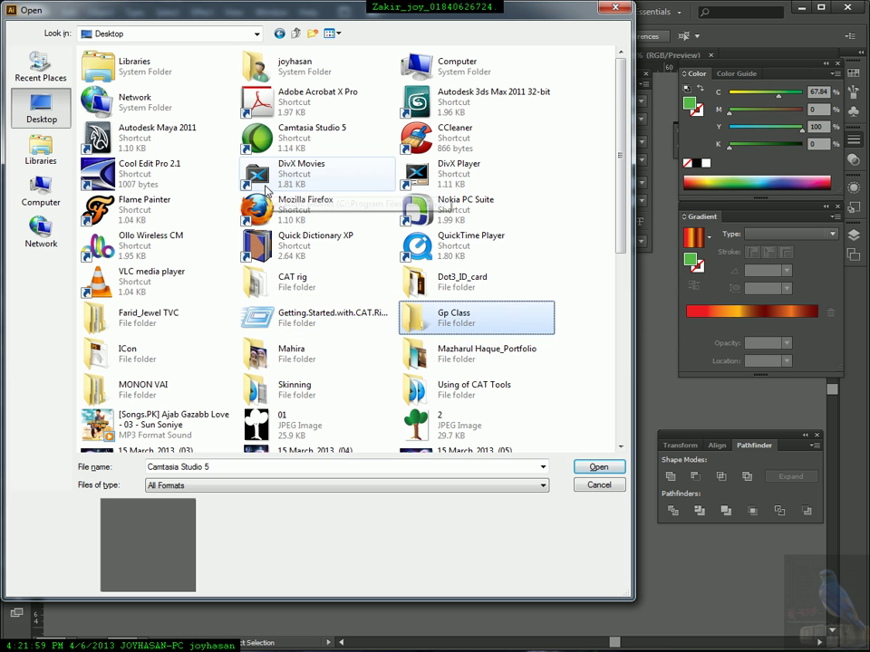
double_click(465, 322)
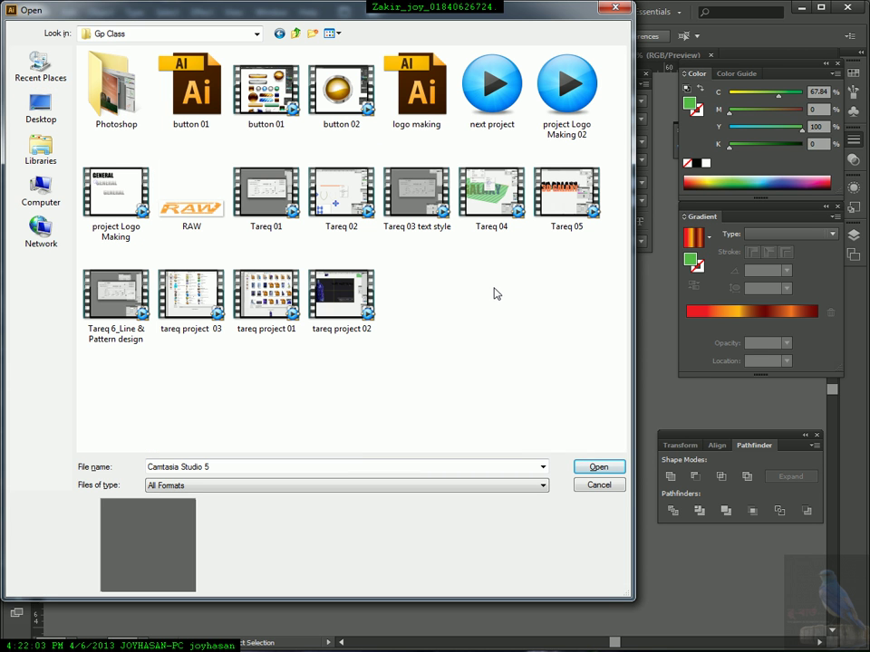
left_click(191, 195)
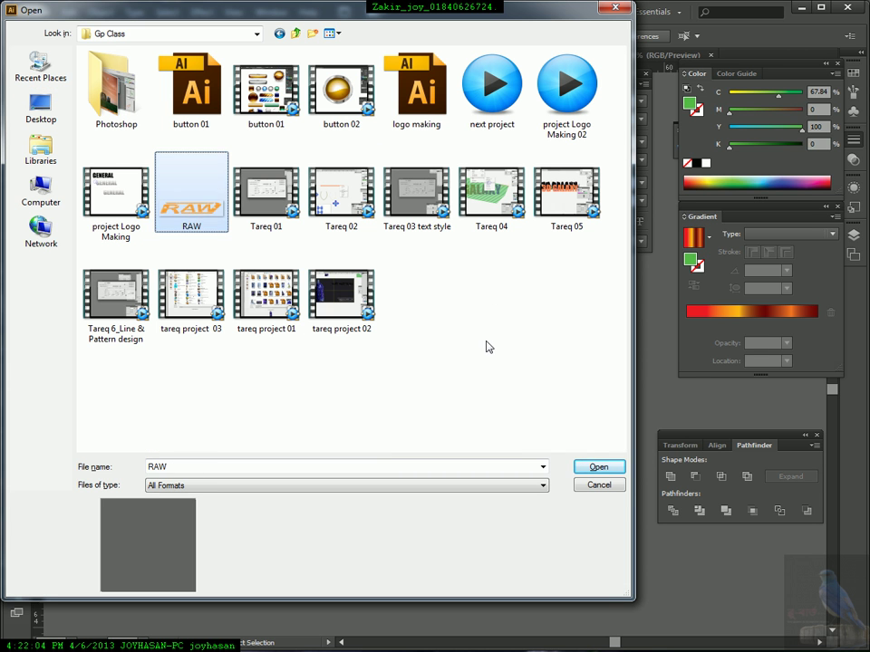
left_click(599, 466)
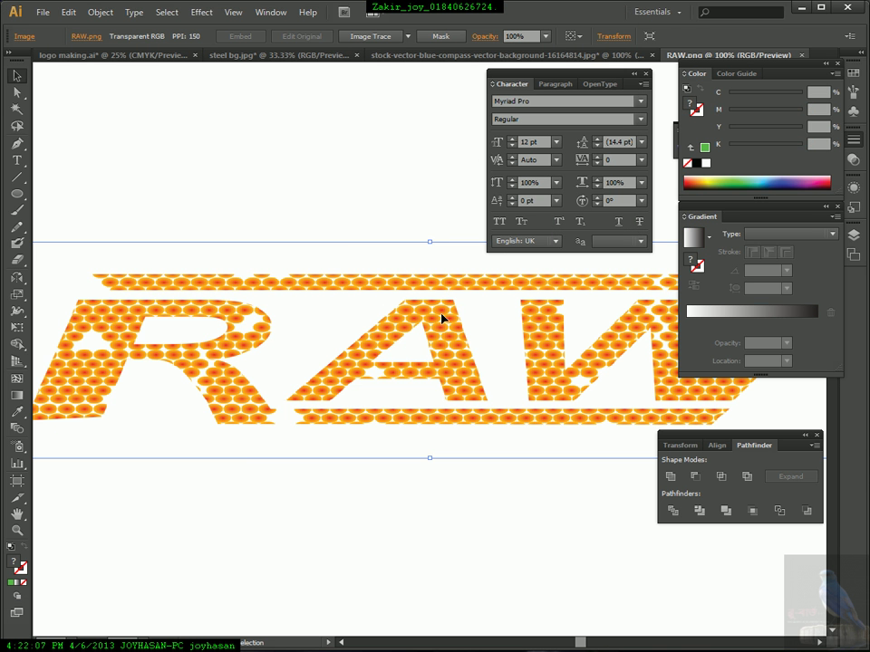
Cut the patterned RAW image out of the RAW.png document and paste it into logo making.ai.
left_click_drag(442, 317, 360, 305)
key("Delete")
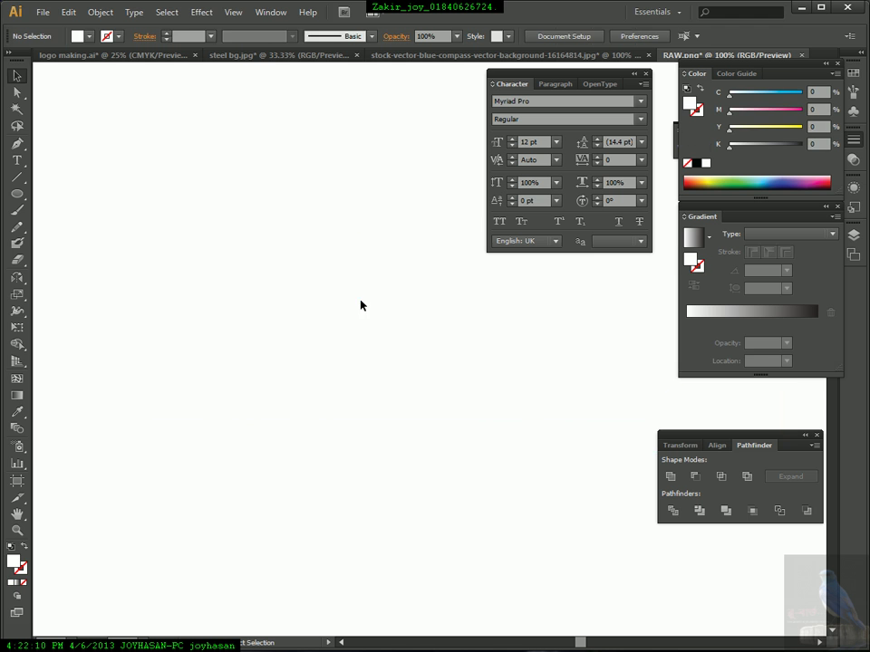
left_click(71, 56)
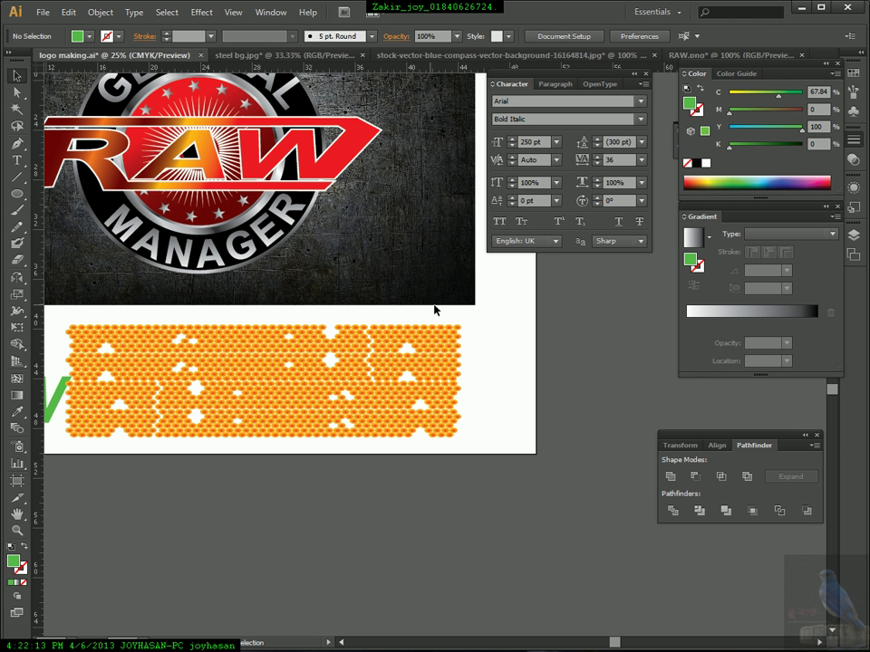
key("ctrl+v")
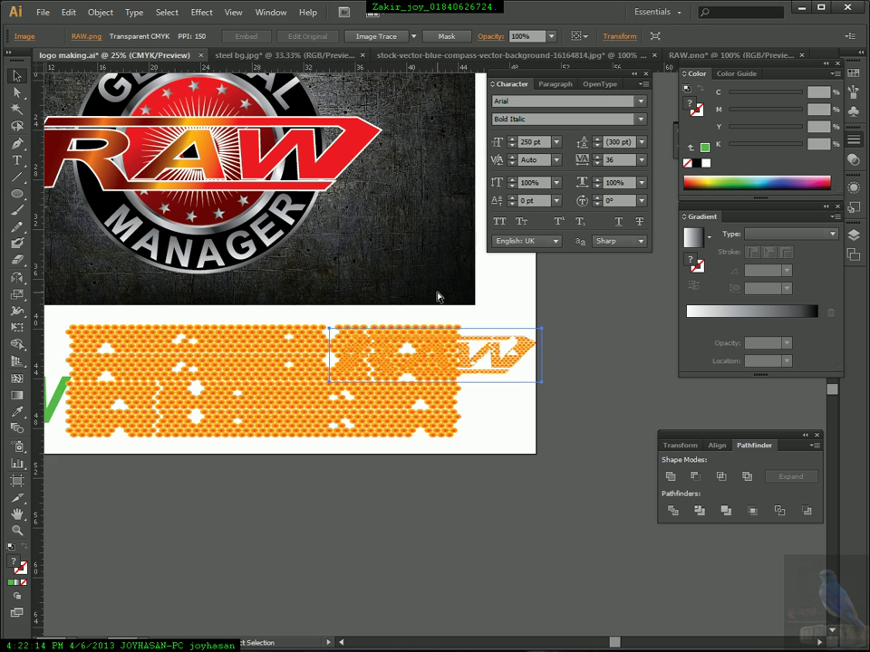
Place the pasted RAW image over the badge's RAW lettering and enlarge it proportionally to nearly the lettering's width.
left_click_drag(443, 293, 467, 364)
left_click_drag(515, 421, 446, 294)
key("Tab")
left_click_drag(110, 185, 612, 266)
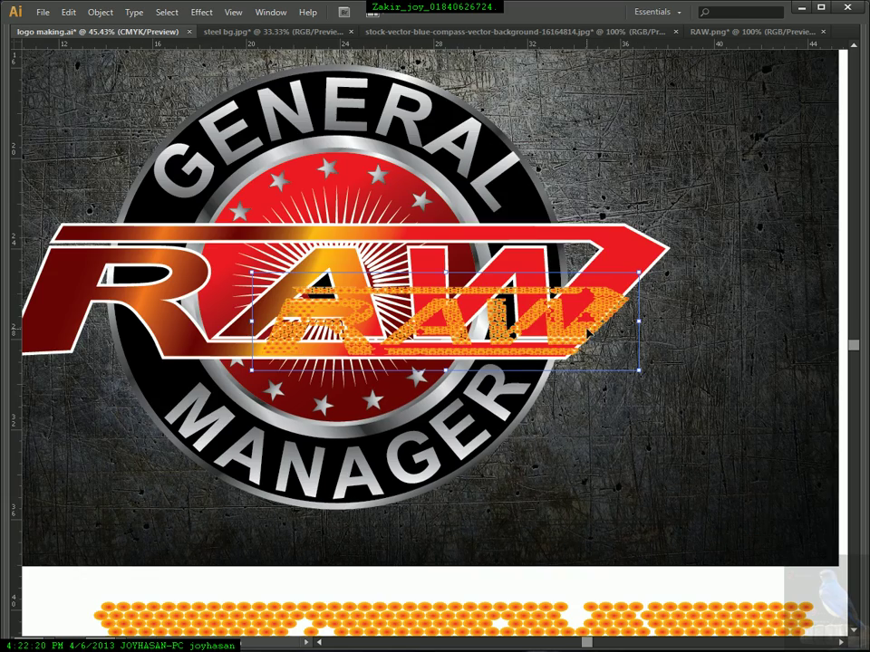
left_click_drag(490, 280, 674, 299)
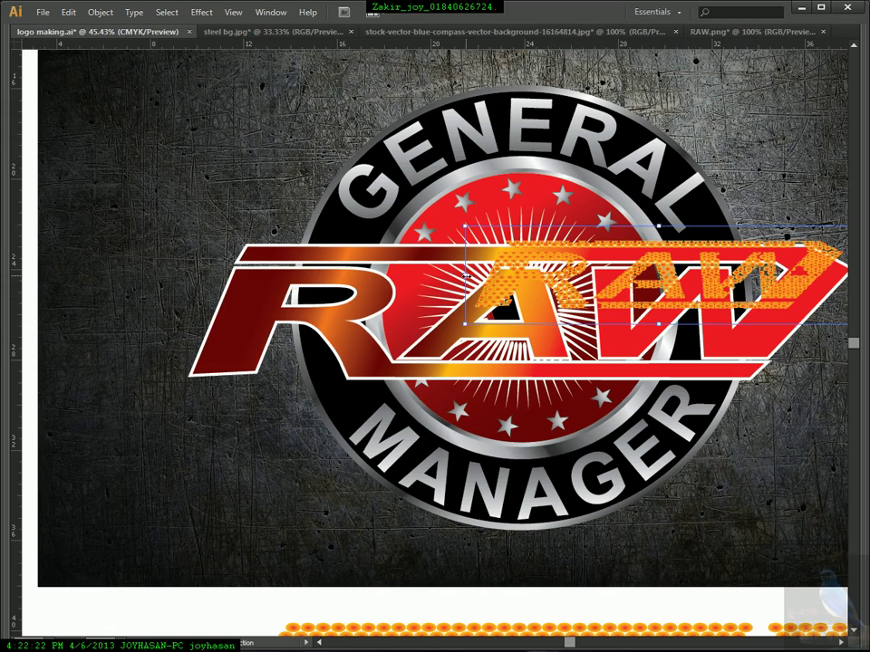
left_click_drag(464, 275, 228, 275)
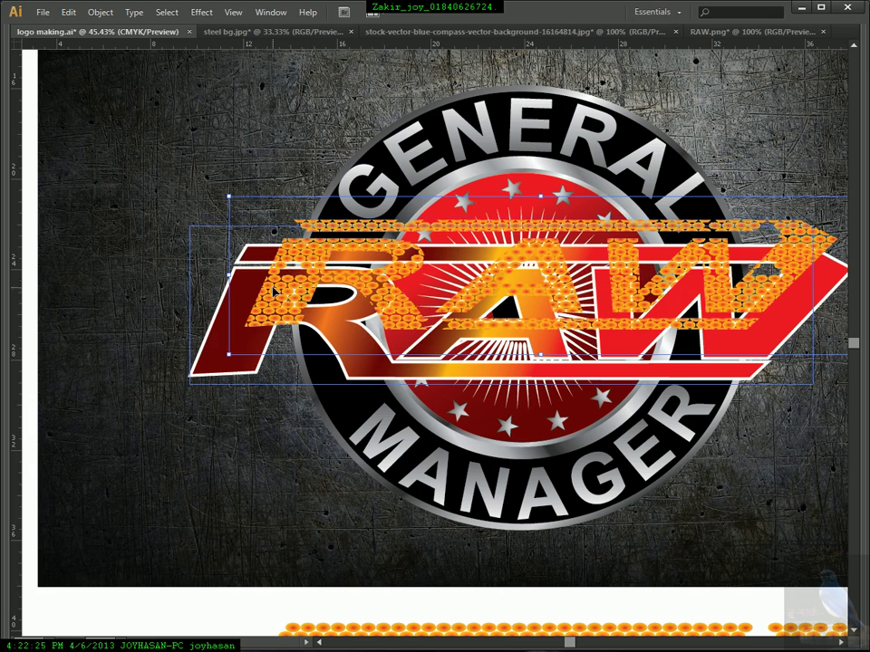
left_click_drag(311, 263, 271, 293)
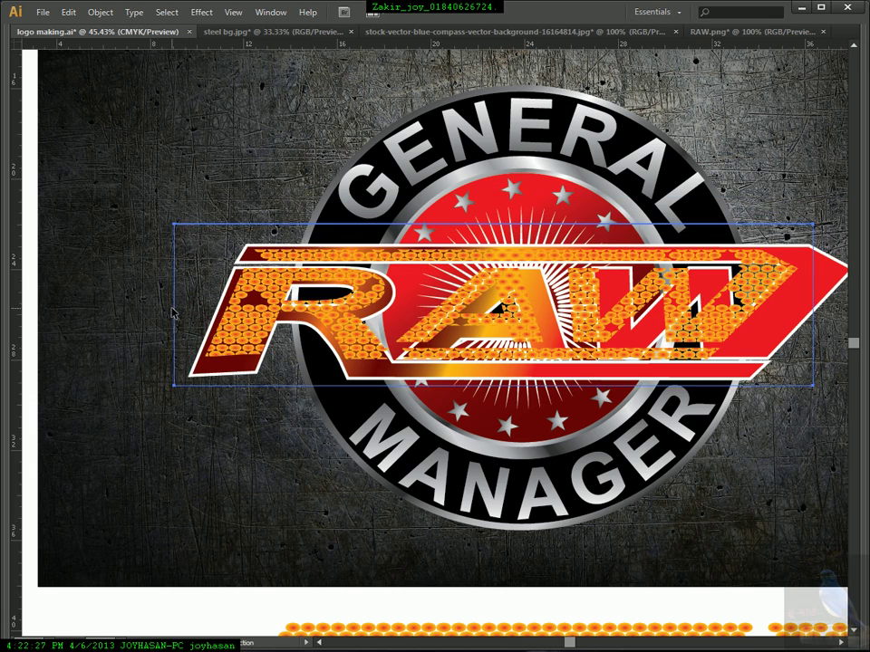
Stretch and nudge the patterned RAW image on its sides, top and bottom until it fits the badge's RAW lettering.
left_click_drag(659, 427, 487, 270)
left_click(486, 270, "alt")
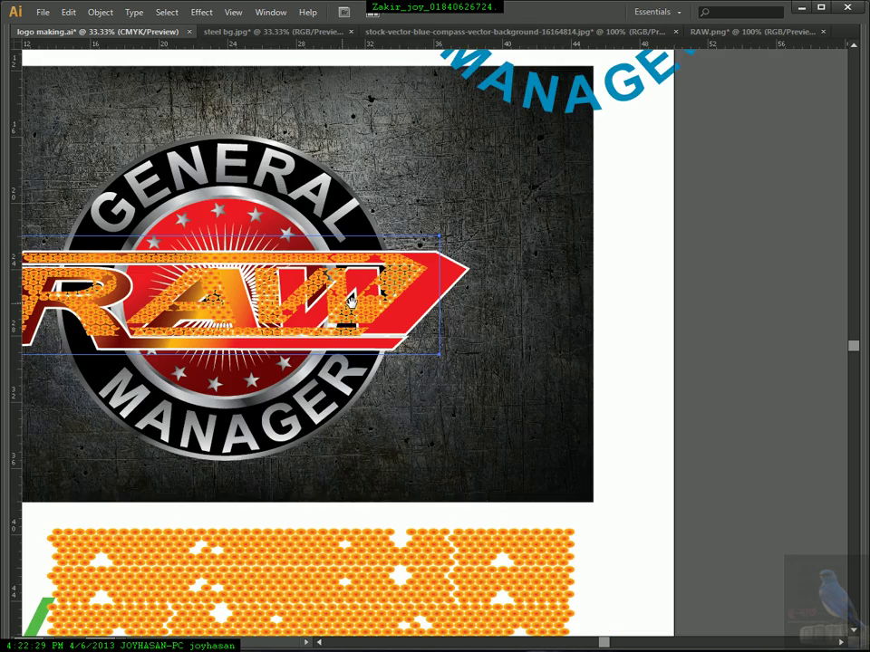
scroll(467, 417, "down", 3)
scroll(384, 388, "up", 2)
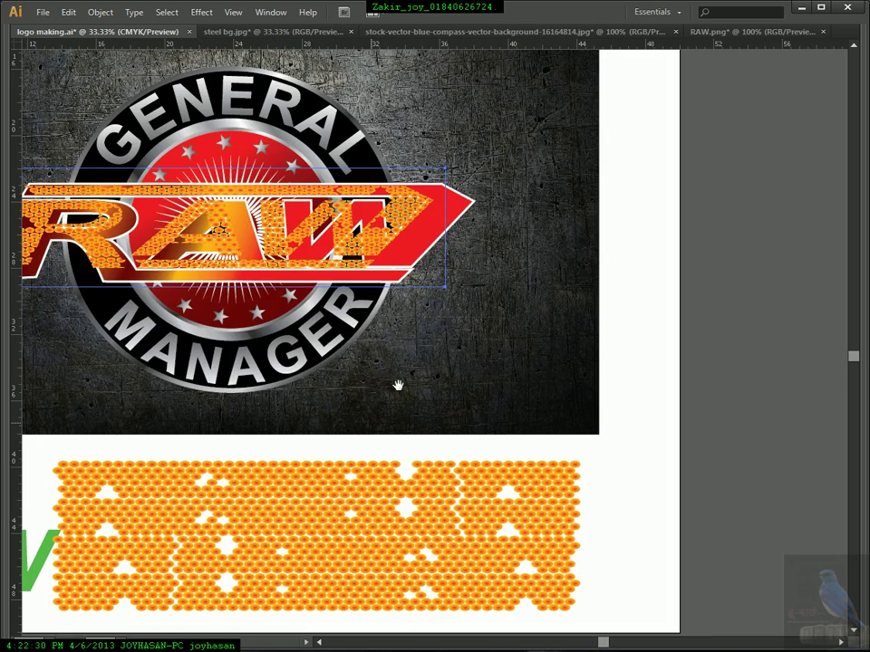
left_click(444, 225)
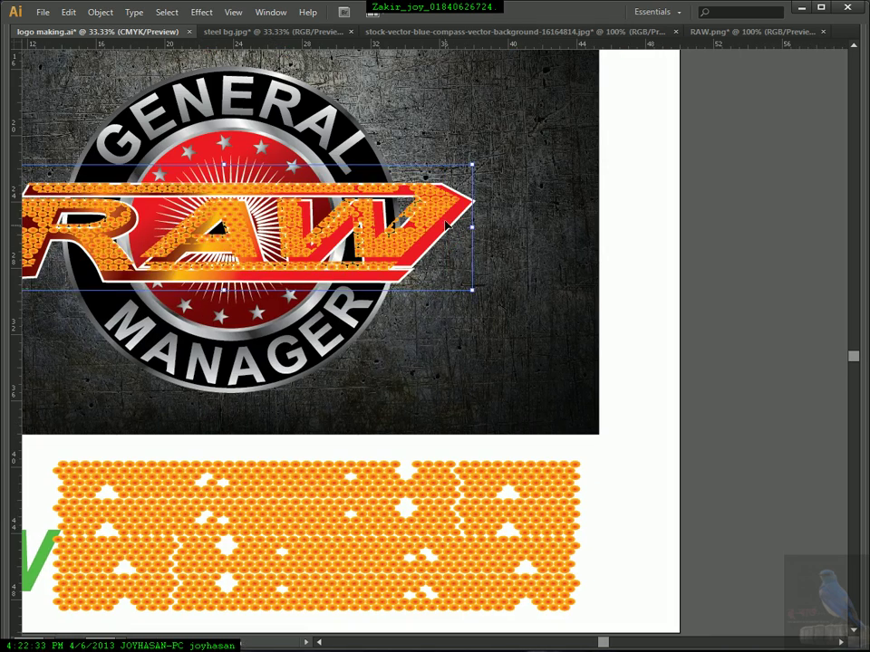
left_click_drag(438, 214, 484, 233)
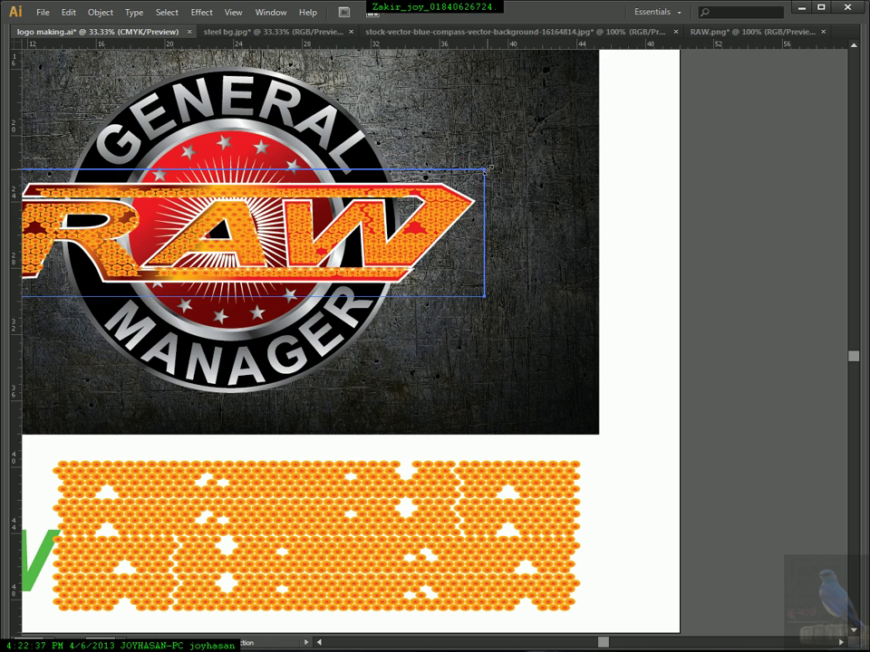
left_click_drag(190, 243, 369, 242)
left_click_drag(162, 232, 158, 233)
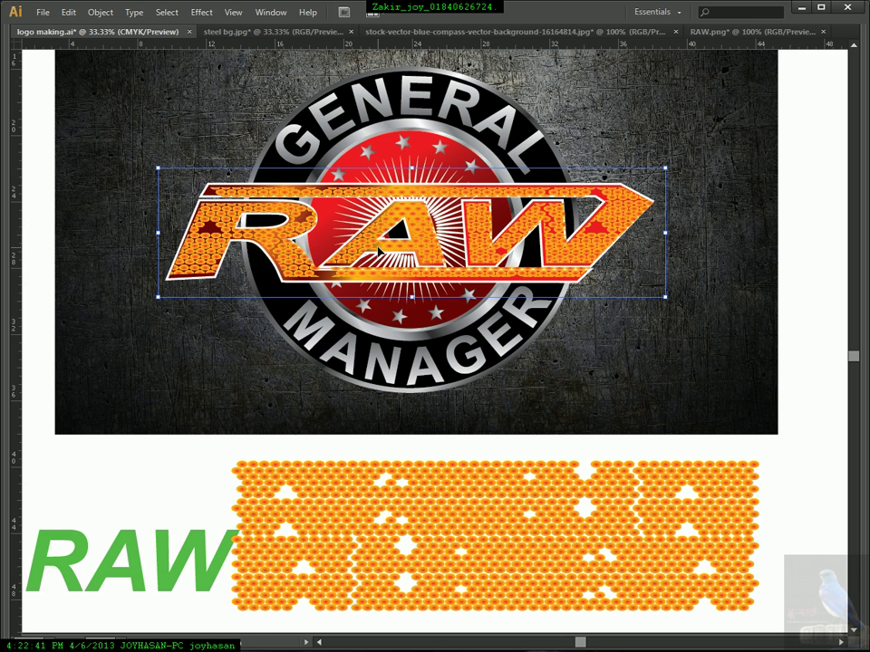
left_click_drag(411, 296, 411, 302)
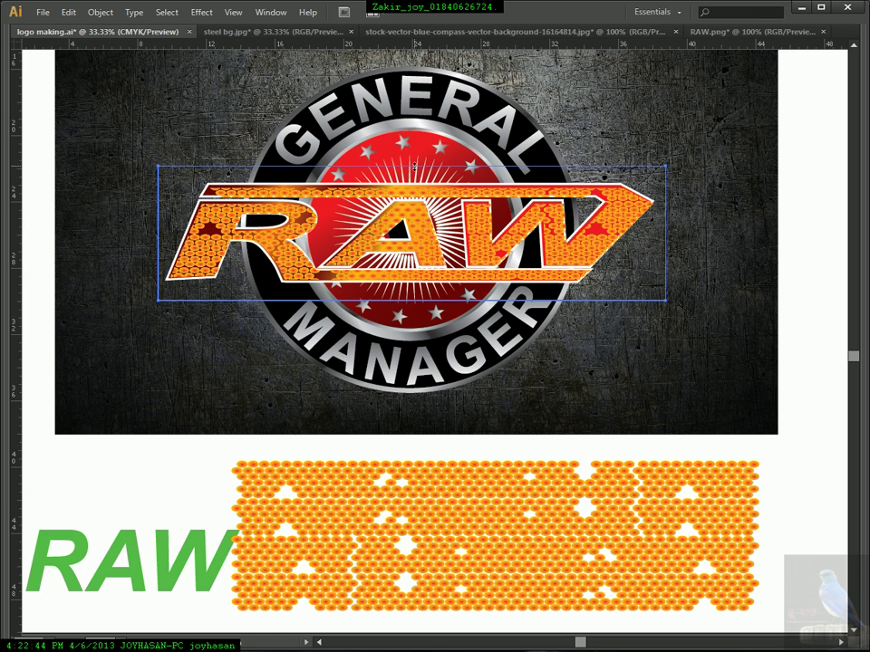
Try the Overlay blending mode on the patterned RAW image and deselect it to view the badge.
left_click_drag(548, 221, 478, 218)
key("Tab")
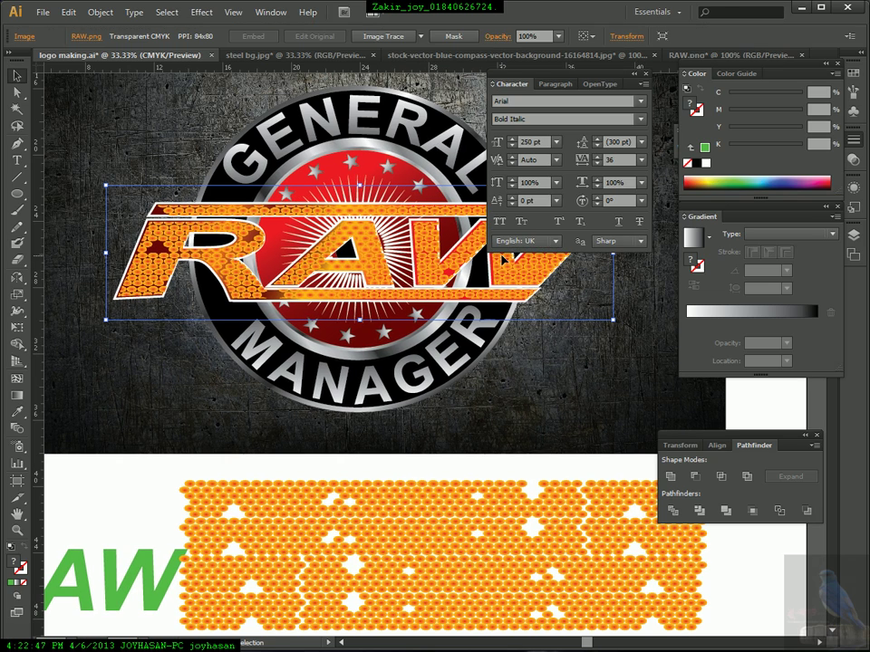
left_click(500, 36)
left_click(382, 58)
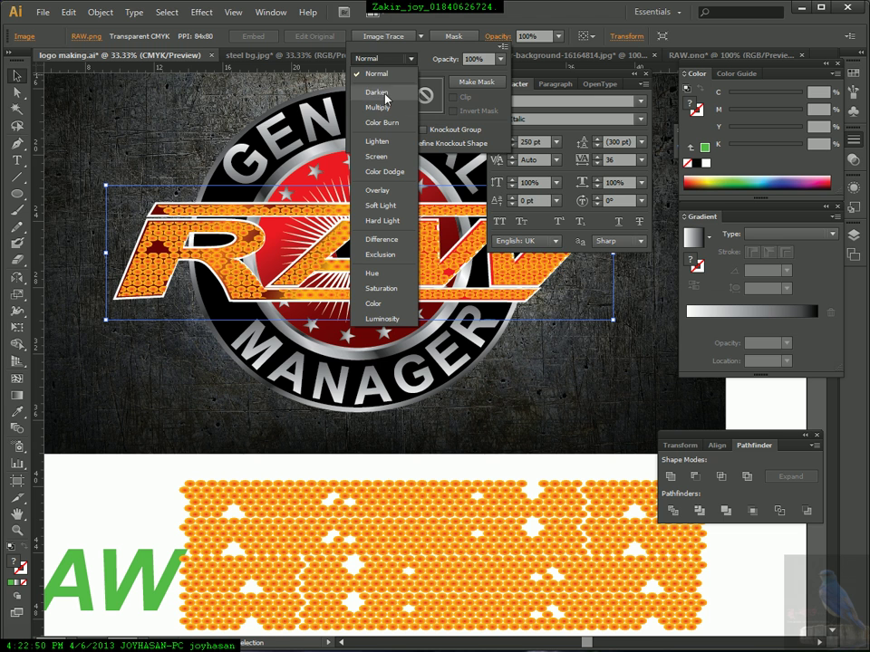
left_click(384, 192)
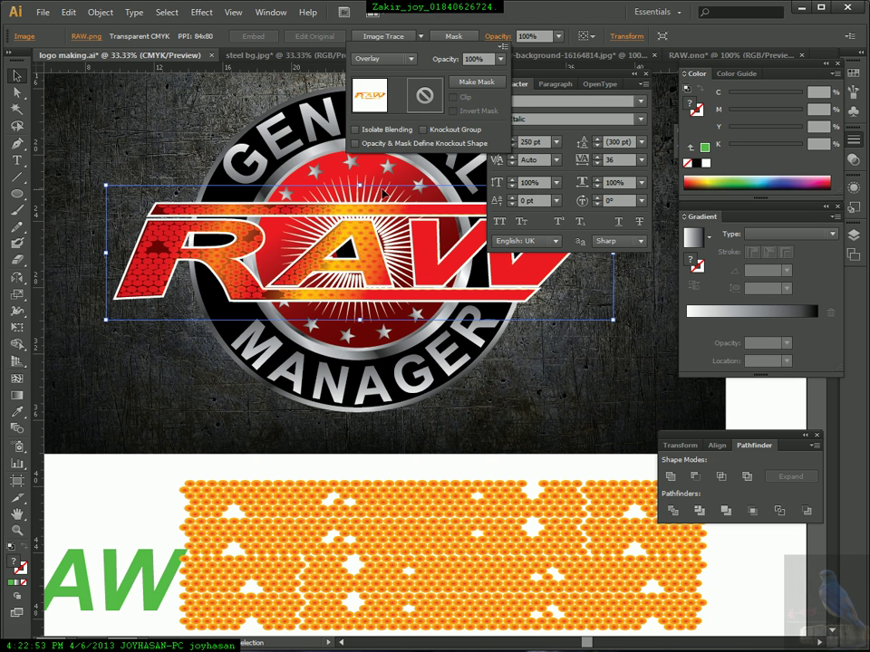
left_click(533, 362)
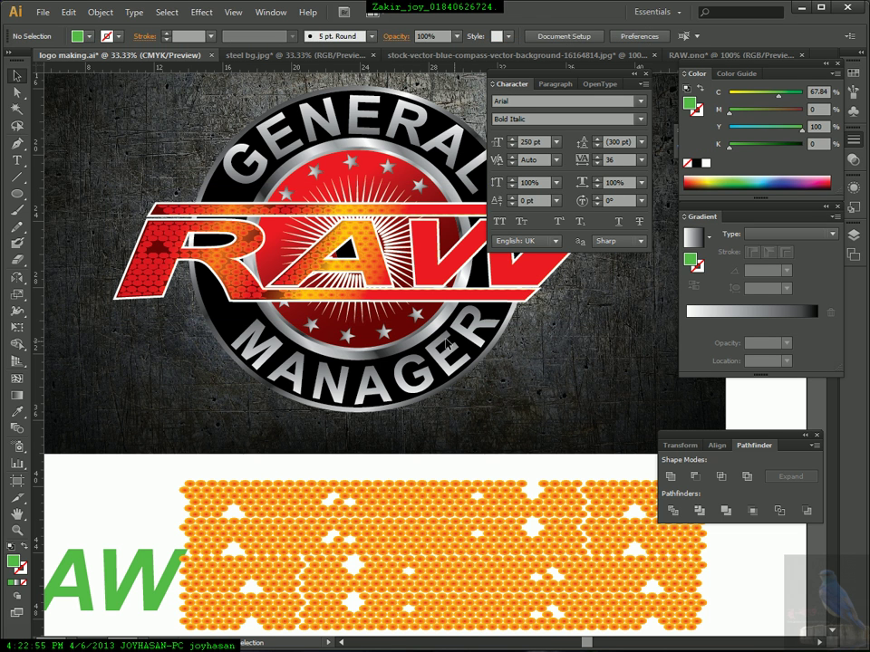
key("Tab")
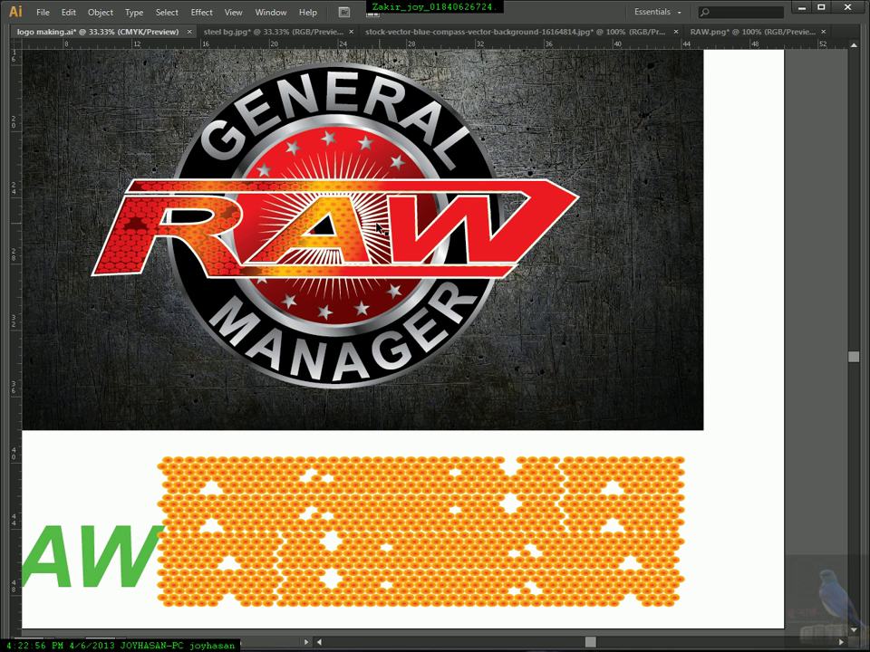
Test-move the patterned RAW image over the badge, and undo the moves and the Overlay blending.
left_click(362, 257)
left_click_drag(365, 252, 380, 258)
key("ctrl+z")
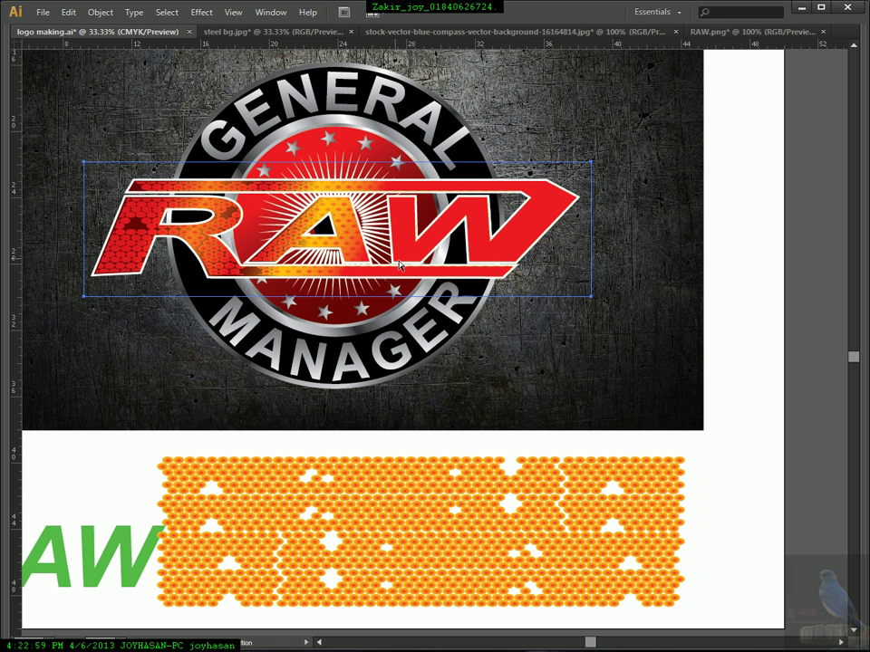
scroll(409, 249, "up", 3)
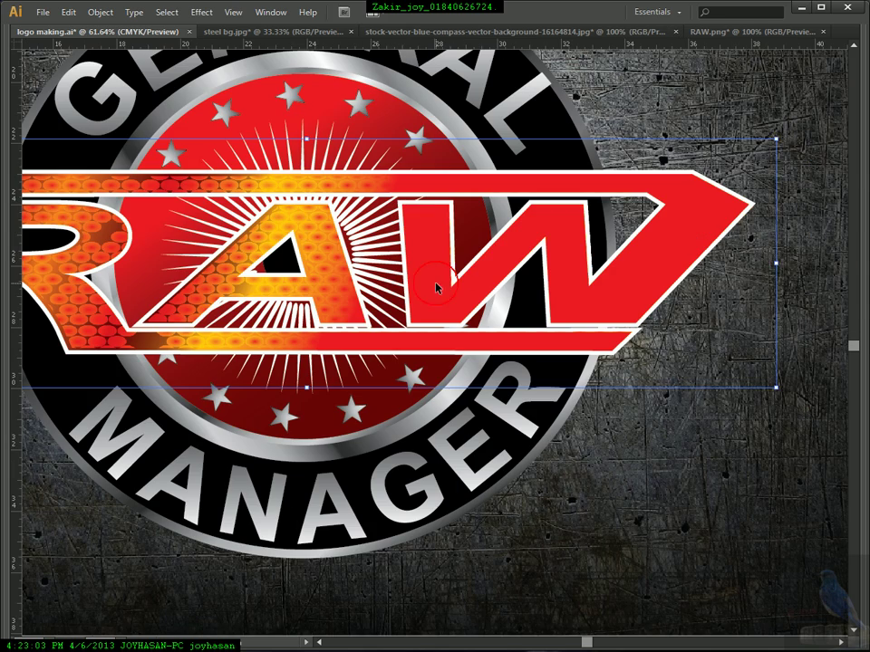
left_click_drag(437, 287, 573, 337)
key("ctrl+z")
left_click_drag(424, 220, 833, 375)
left_click(535, 296, "ctrl+alt")
left_click(535, 295, "ctrl+alt")
left_click(535, 296, "ctrl+alt")
left_click_drag(317, 414, 490, 333)
key("ctrl+z")
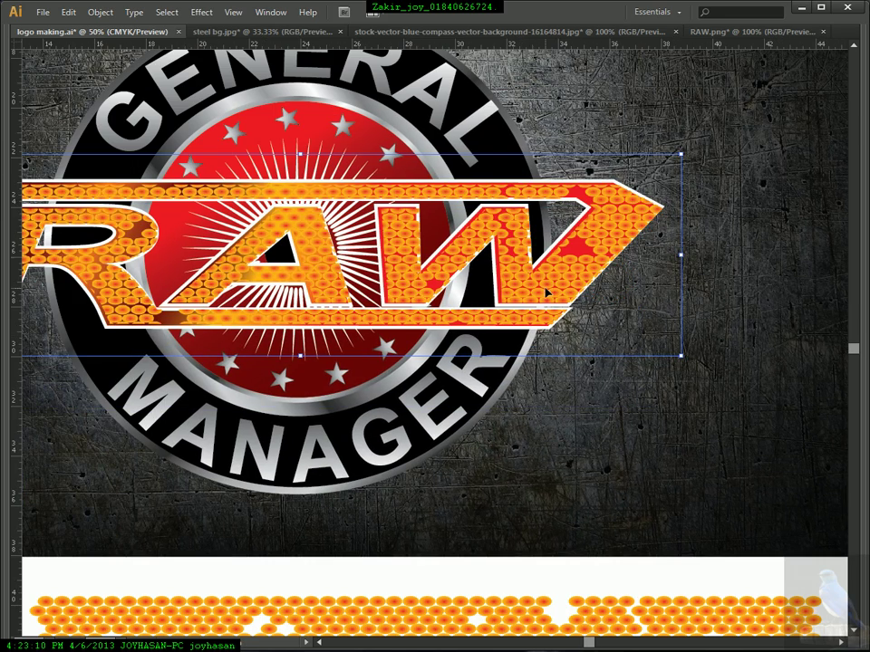
Narrow the patterned RAW image slightly from its right edge so it follows the lettering's outline.
left_click_drag(680, 257, 675, 256)
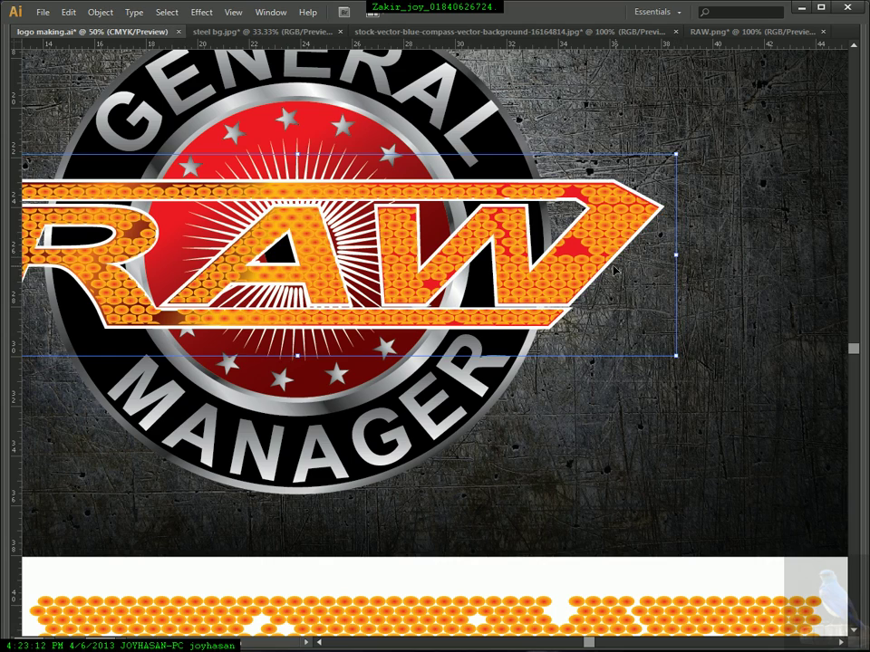
left_click_drag(304, 290, 438, 286)
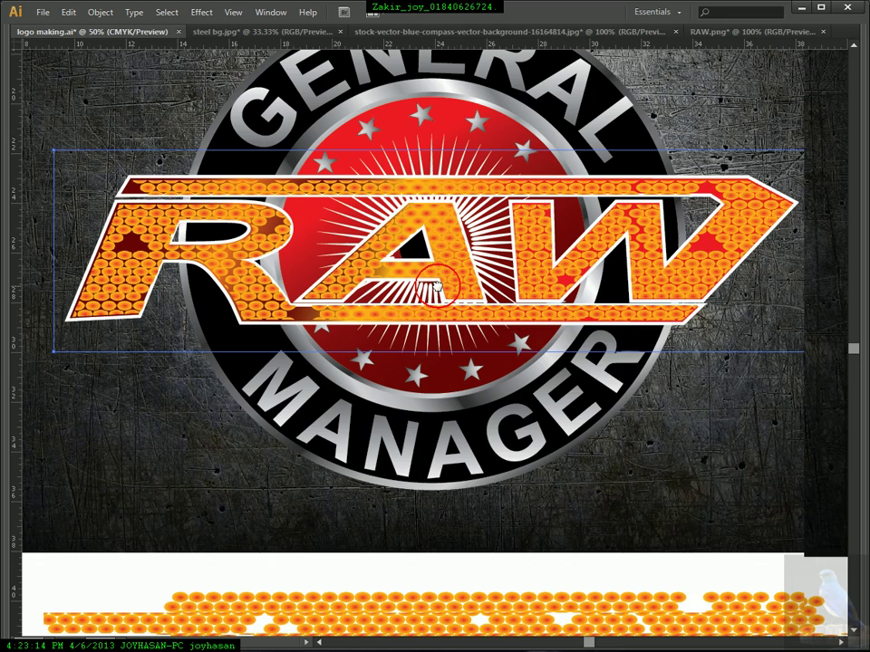
left_click_drag(568, 257, 426, 252)
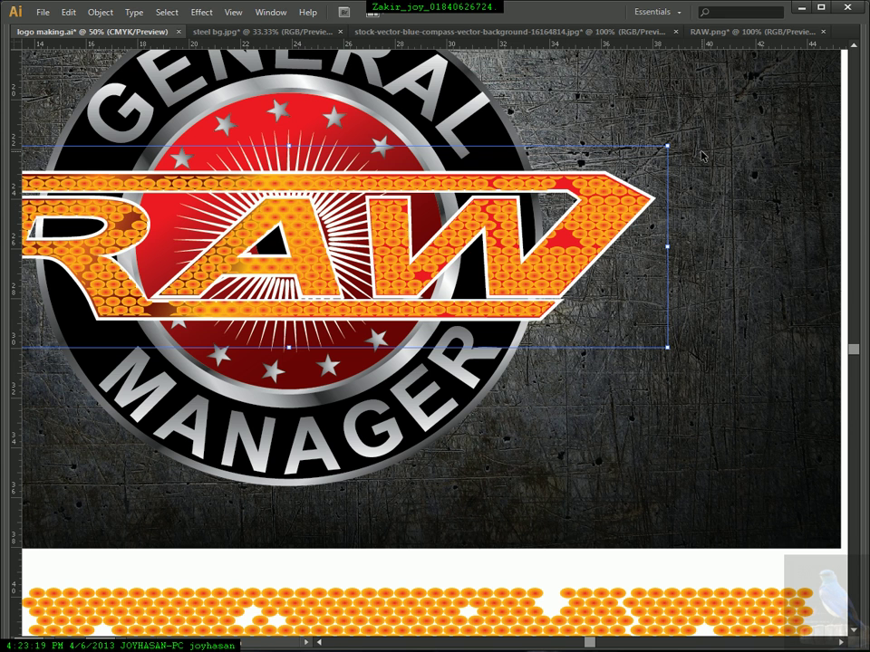
Set the patterned RAW image's blending mode to Screen.
key("Tab")
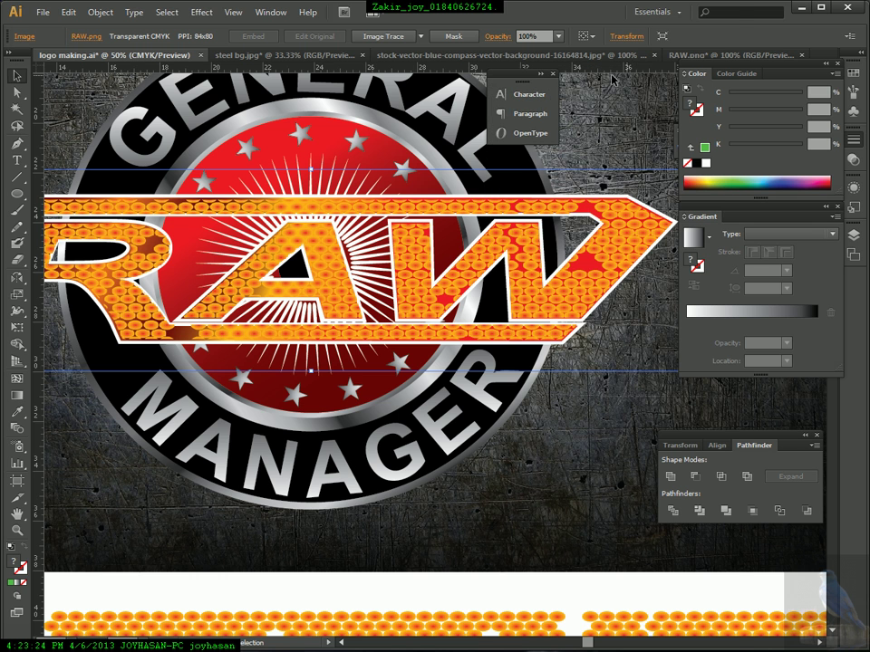
left_click(271, 12)
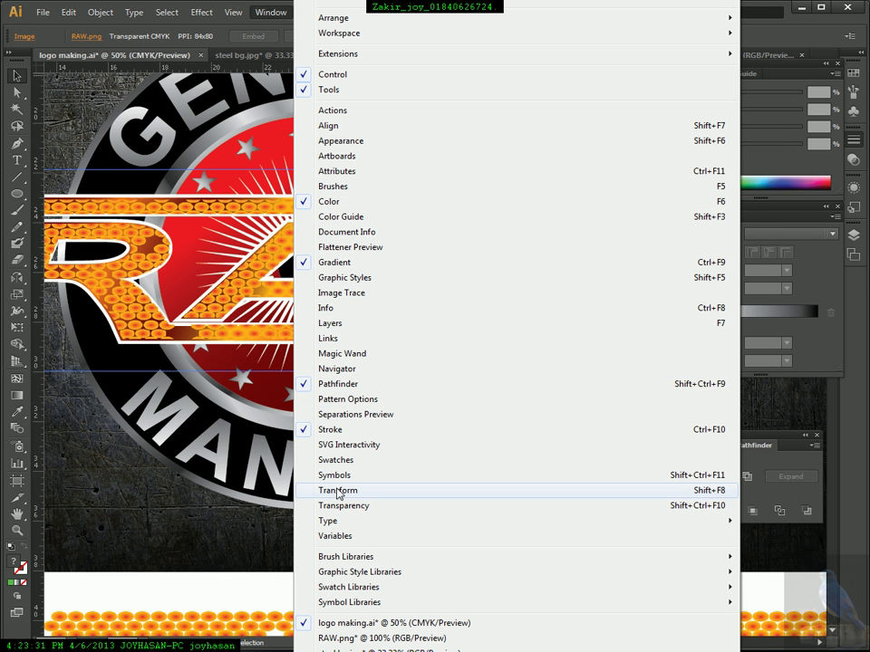
left_click(340, 505)
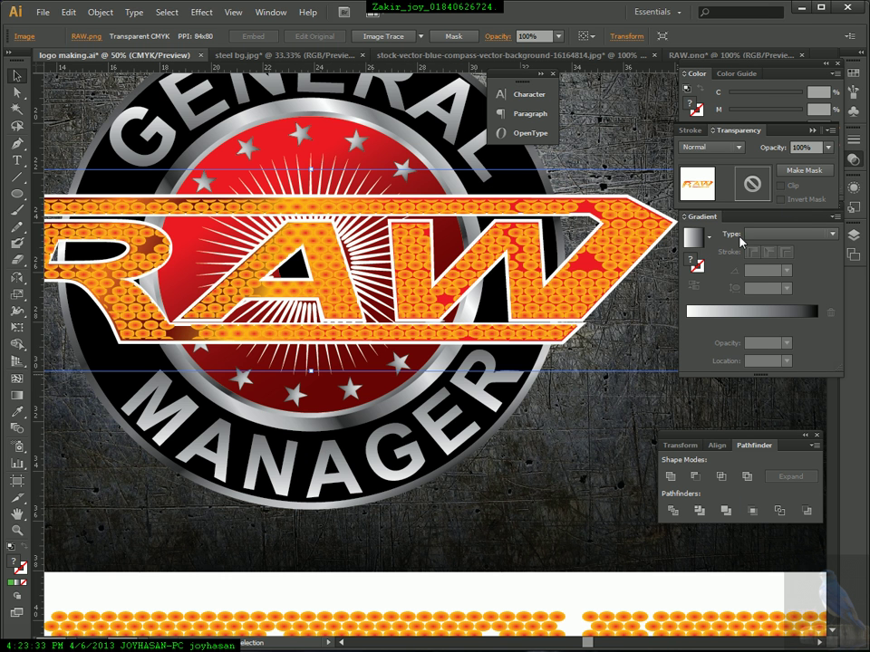
left_click(712, 146)
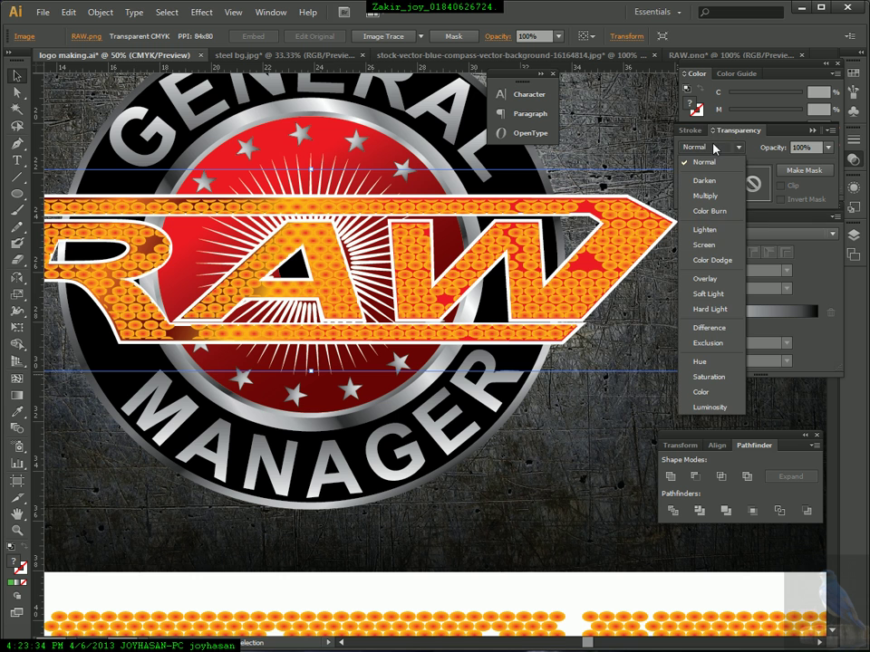
left_click(712, 250)
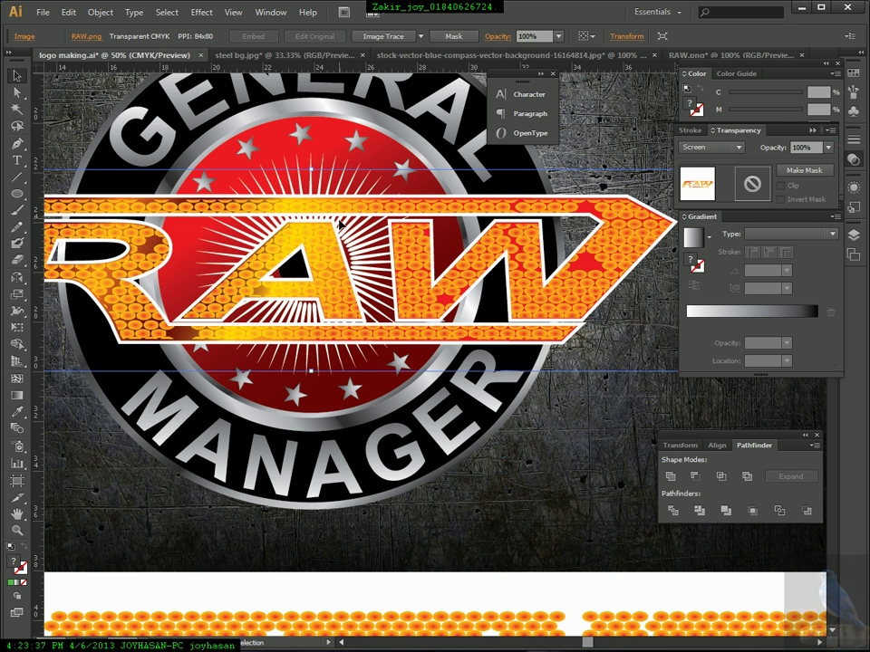
Set the patterned RAW image's blending mode to Multiply and deselect it.
left_click(722, 147)
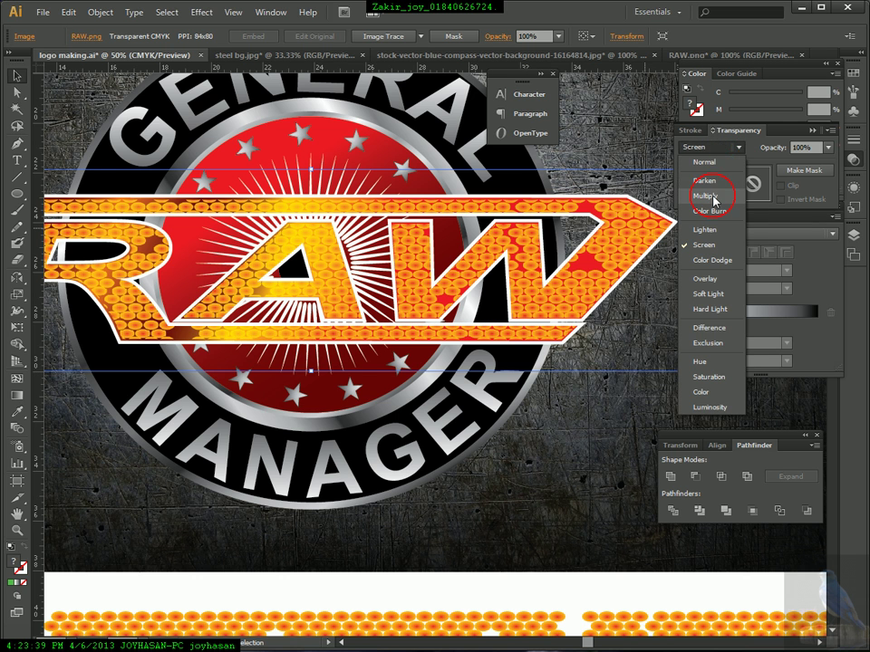
left_click(714, 197)
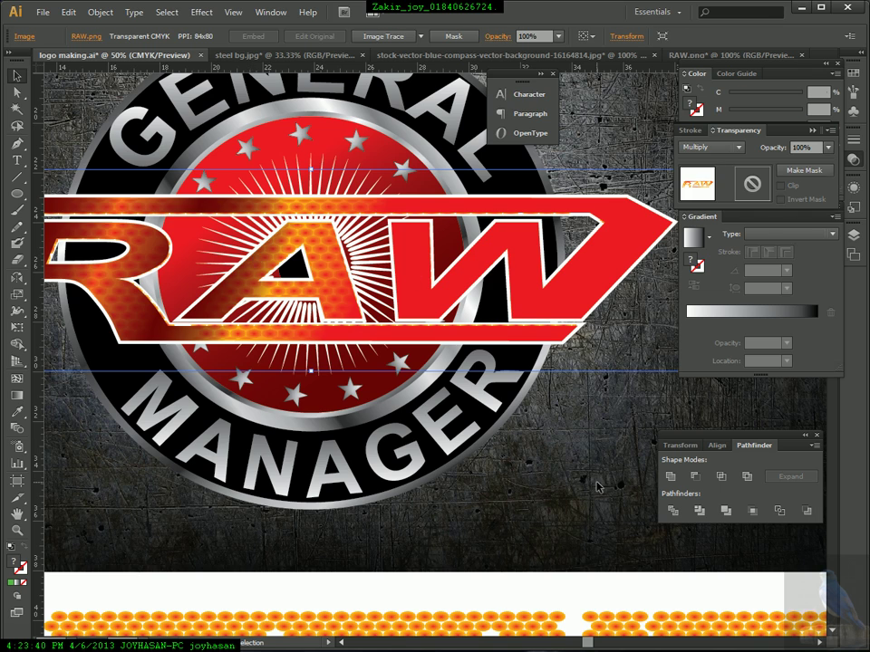
key("ctrl+shift+a")
key("z")
left_click(444, 319, "alt")
left_click_drag(372, 324, 388, 262)
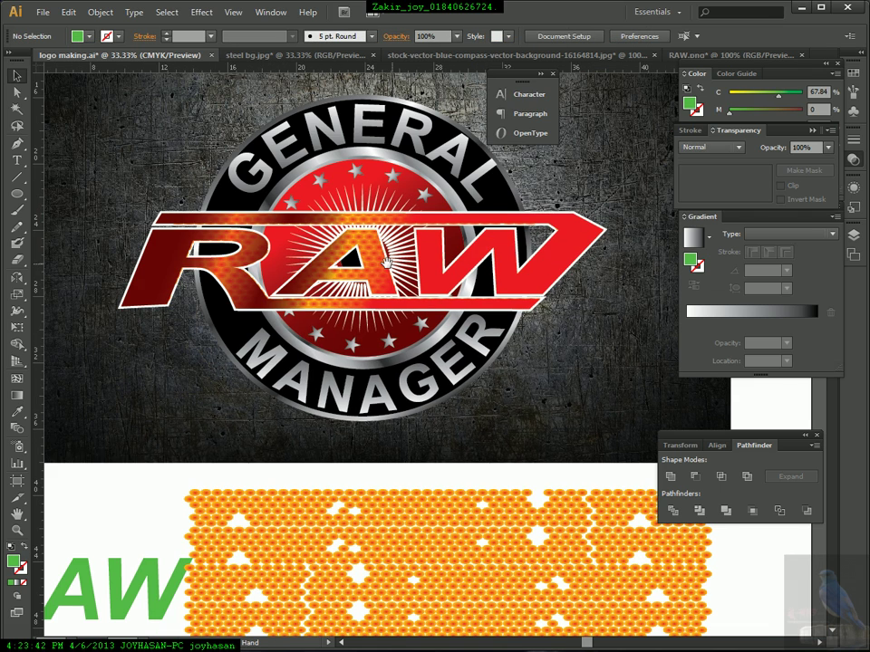
Examine the Multiply-blended pattern up close along the W and the arrow end of the RAW lettering.
left_click_drag(447, 247, 633, 336)
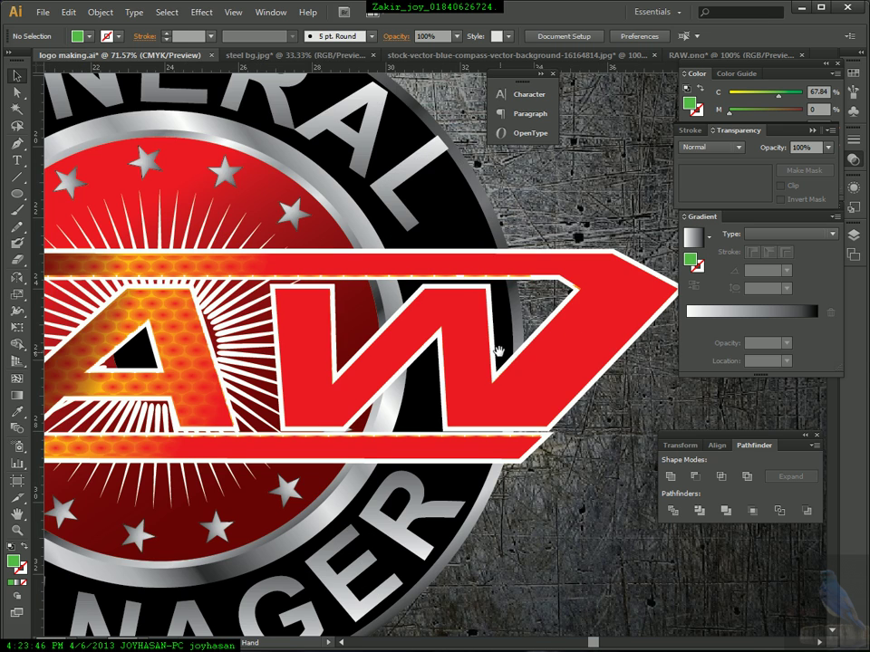
left_click_drag(499, 351, 485, 298)
left_click_drag(319, 180, 588, 328)
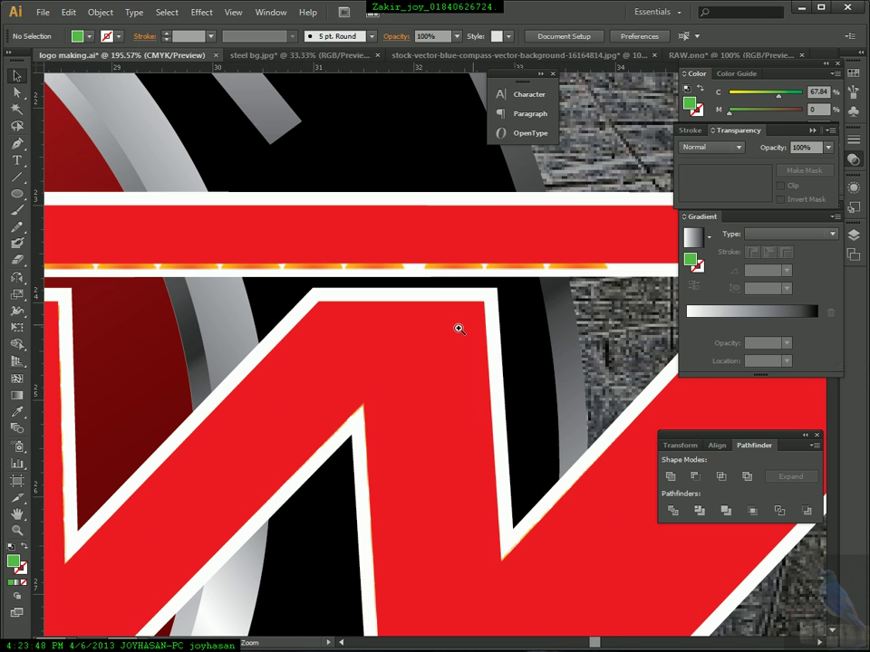
left_click(442, 388, "alt")
left_click(442, 387, "alt")
left_click(441, 388, "alt")
left_click(441, 387, "alt")
left_click(441, 388, "alt")
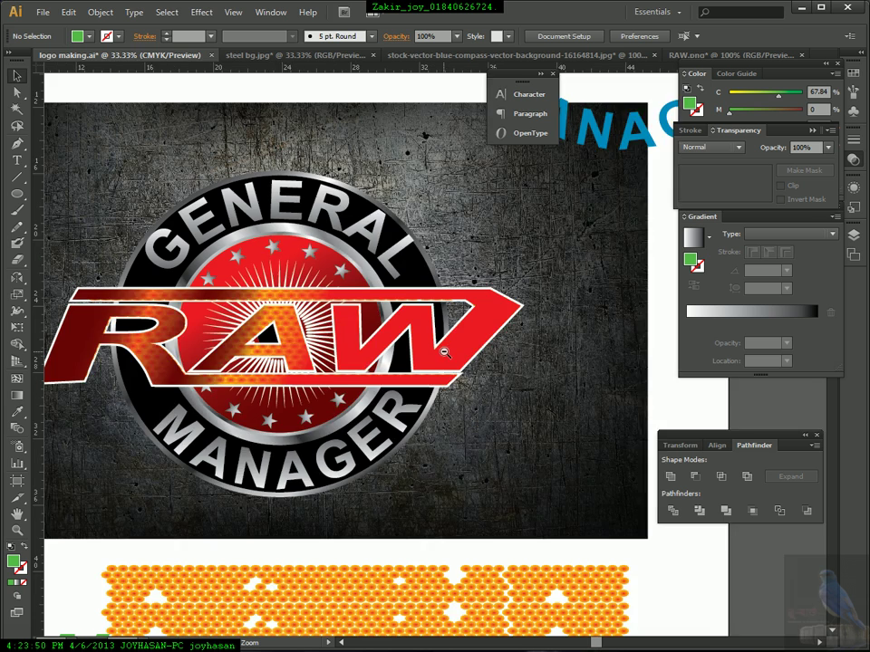
left_click_drag(392, 350, 476, 308)
Try the Overlay blending mode and a test move on the patterned RAW image, and undo both.
left_click(475, 308)
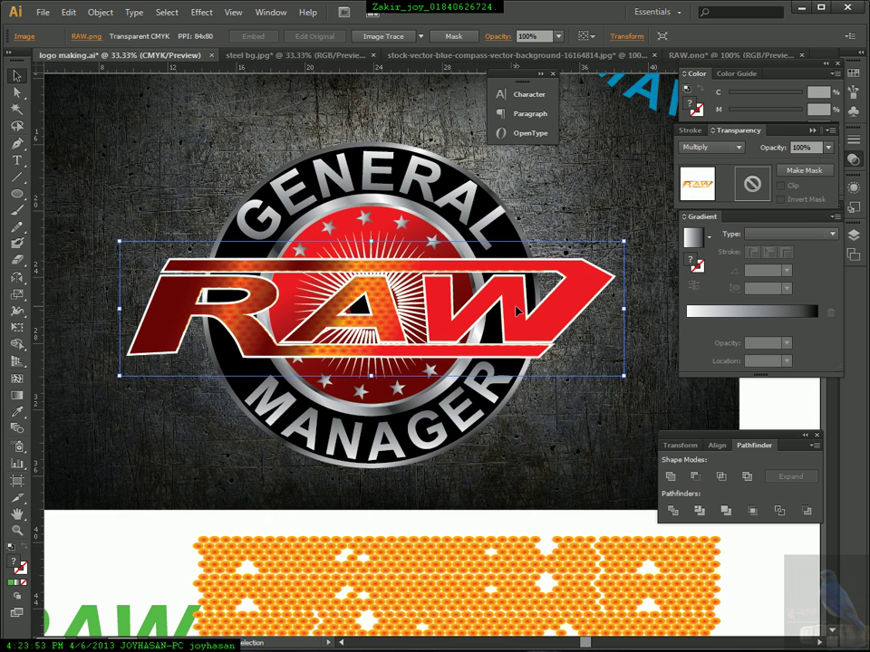
left_click(709, 148)
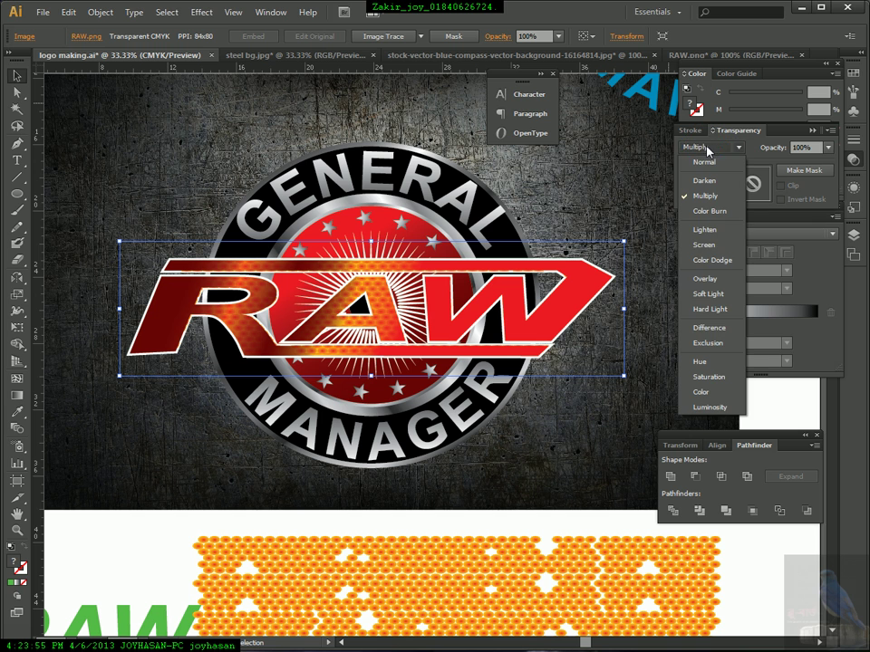
left_click(710, 278)
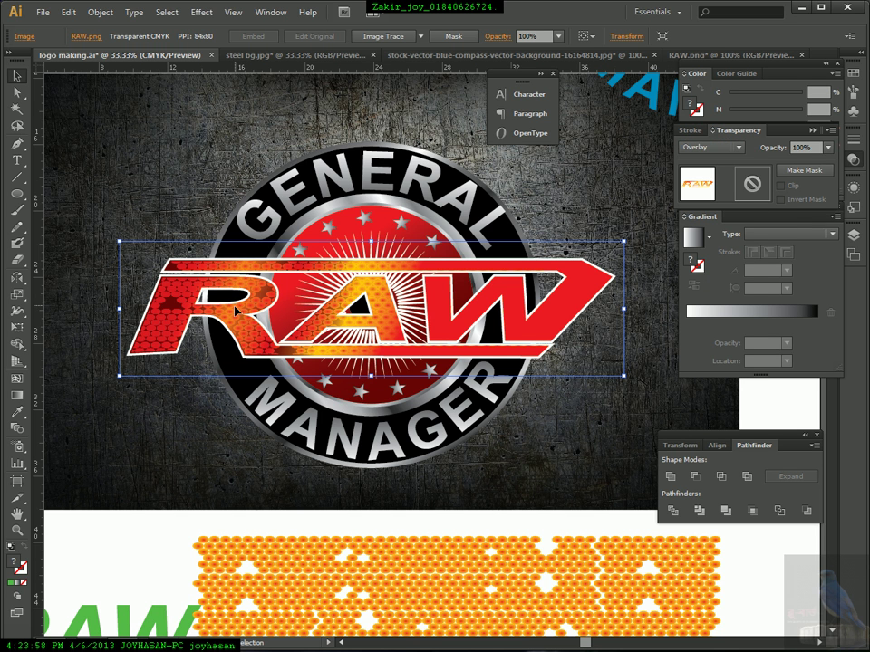
key("ctrl+z")
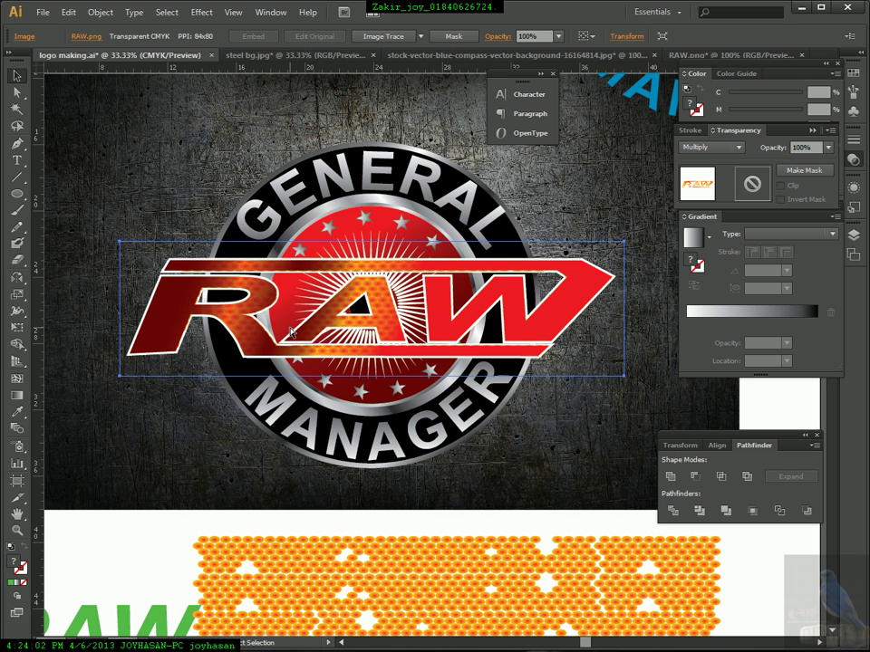
left_click_drag(226, 299, 144, 238)
key("ctrl+z")
left_click(184, 254)
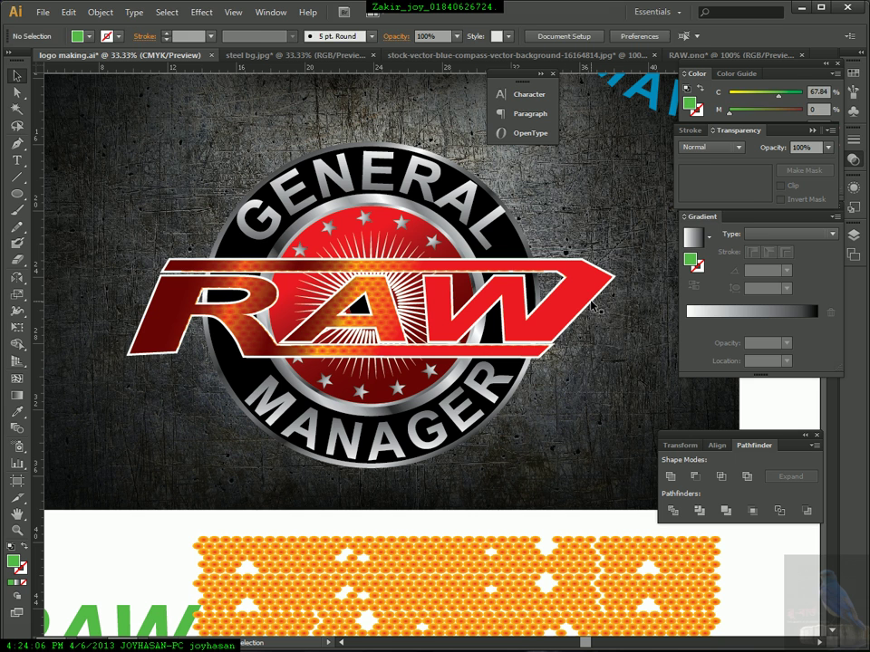
Redraw the RAW lettering group's linear gradient diagonally across the whole word at about -12.8°, and deselect it.
left_click(568, 301)
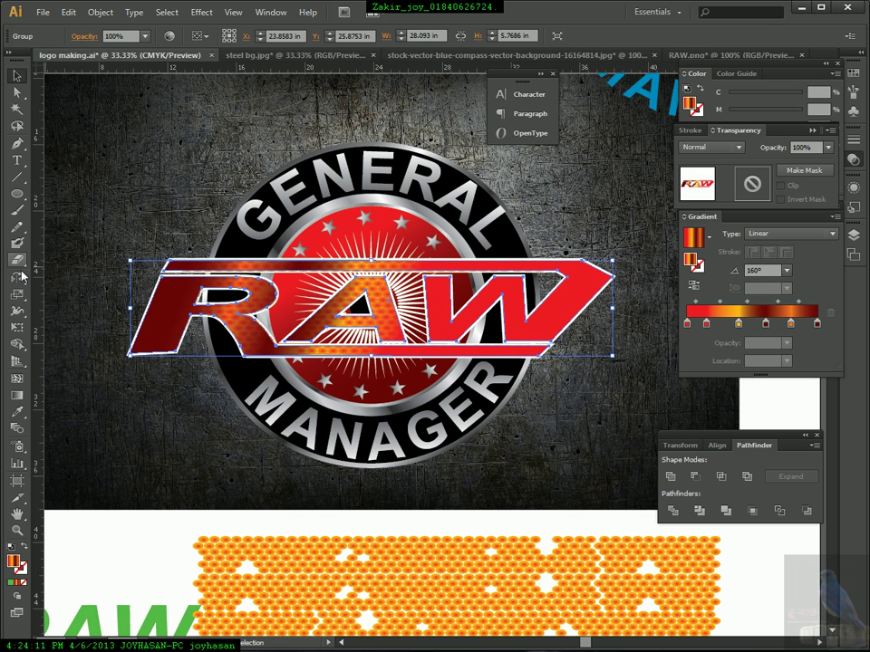
key("g")
left_click_drag(191, 283, 621, 334)
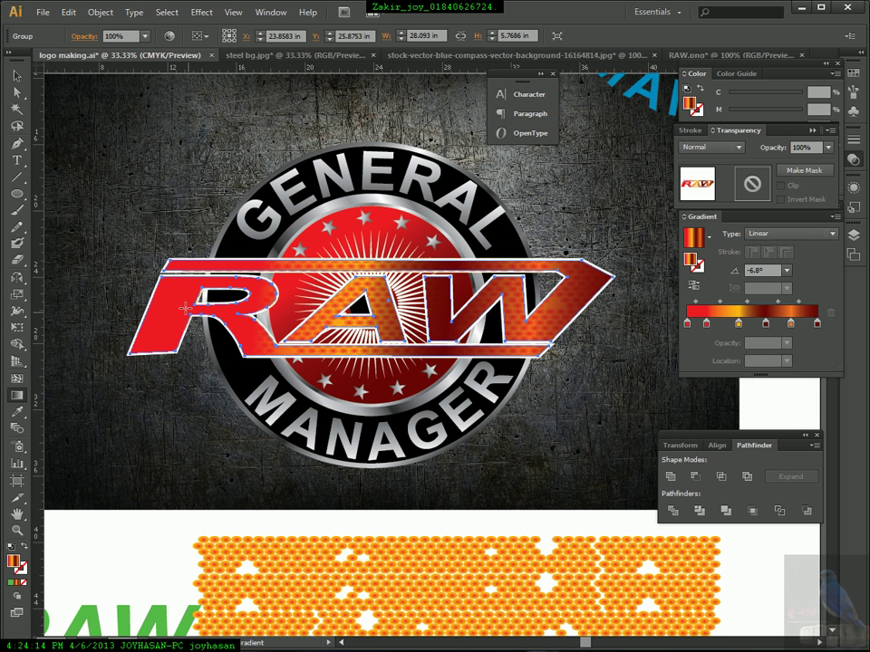
left_click_drag(111, 241, 599, 352)
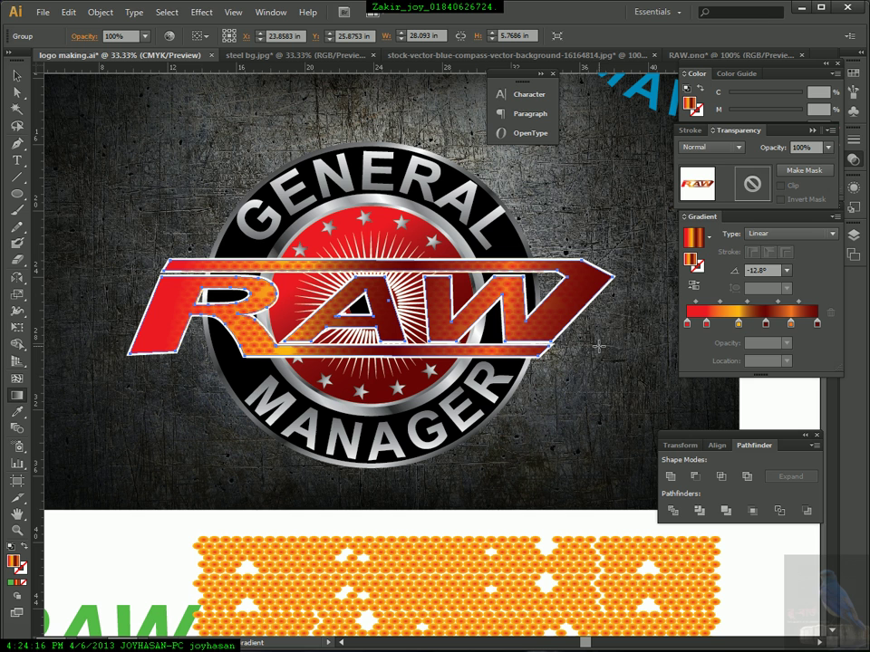
key("v")
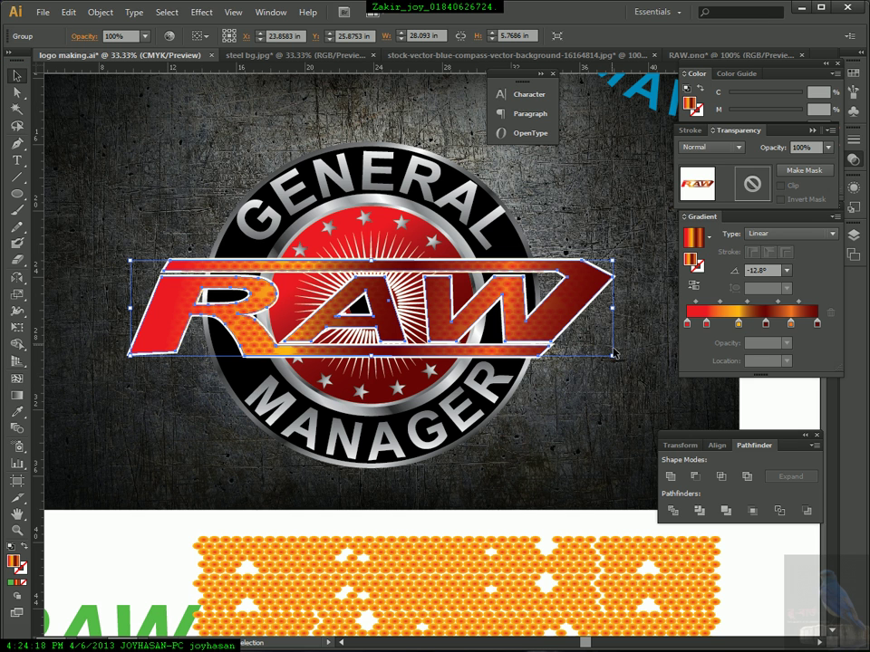
left_click(567, 438)
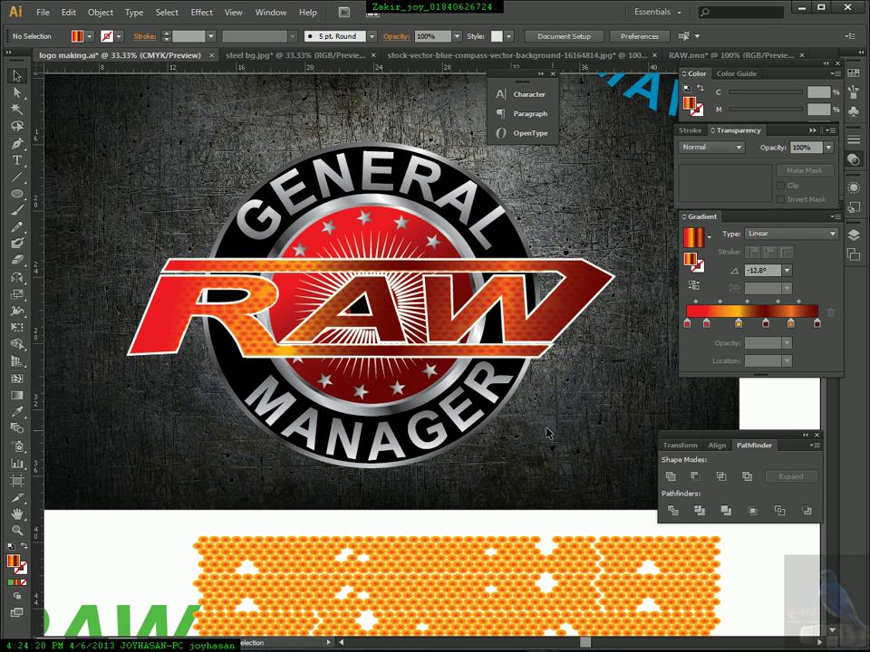
Delete the spare green RAW text and the orange dotted pattern below the background image.
left_click(482, 351, "ctrl+alt")
left_click_drag(478, 355, 446, 312)
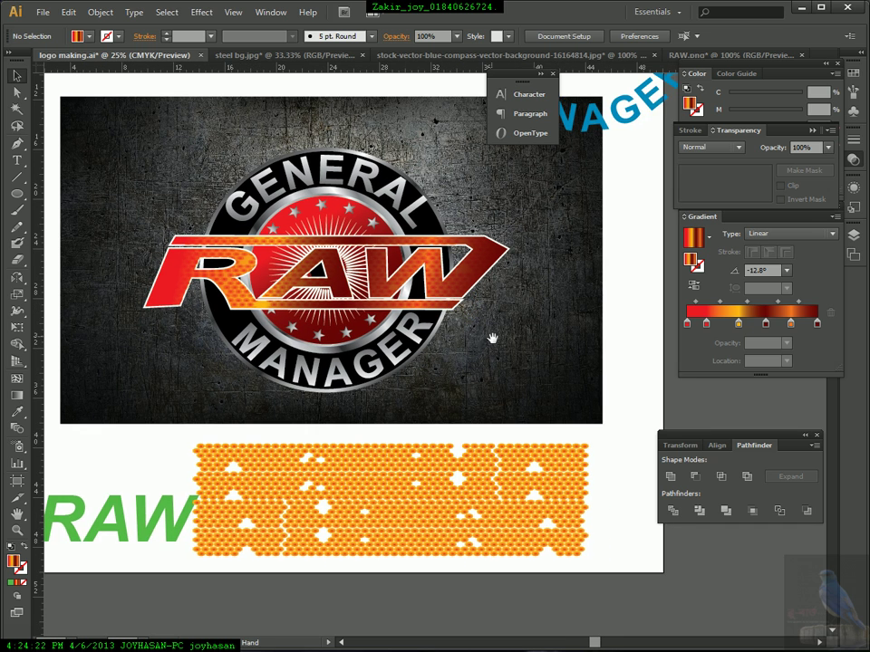
left_click_drag(492, 338, 519, 347)
left_click_drag(122, 450, 666, 575)
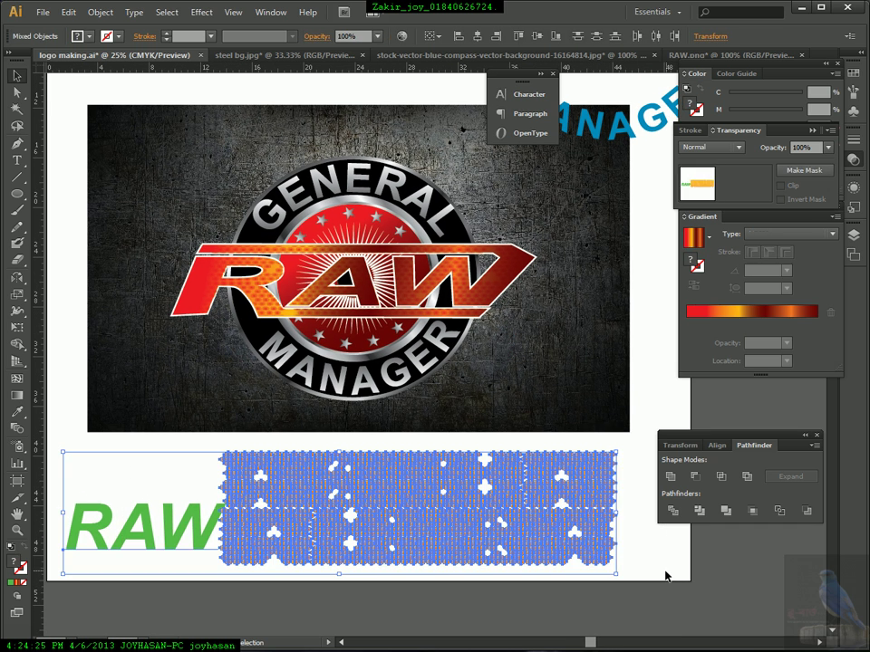
key("Delete")
Delete the leftover blue curved MANAGER text at the background image's upper corner.
scroll(531, 328, "right", 3)
scroll(495, 341, "up", 4)
key("ctrl+r")
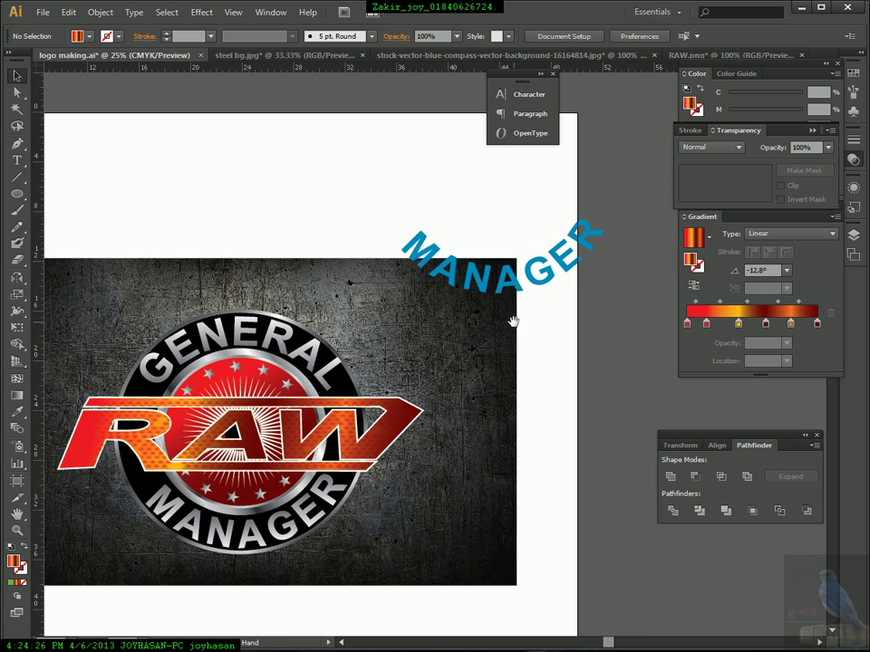
left_click(552, 279)
key("Delete")
left_click_drag(330, 264, 458, 185)
left_click_drag(491, 242, 471, 222)
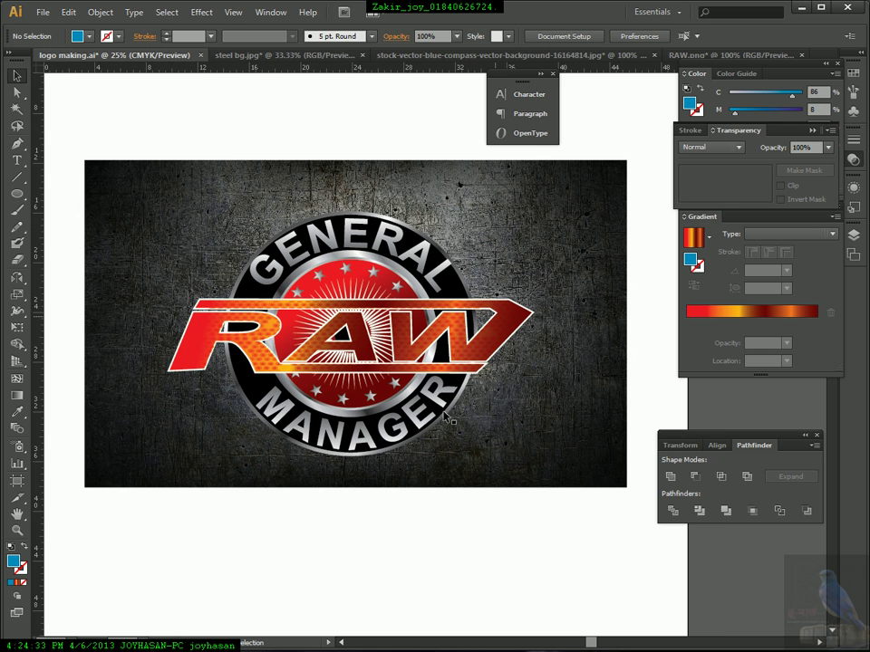
Open the color balance adjustment for the steel background image, keeping CMYK mode and turning on Convert.
left_click_drag(164, 221, 710, 513)
left_click_drag(452, 413, 465, 422)
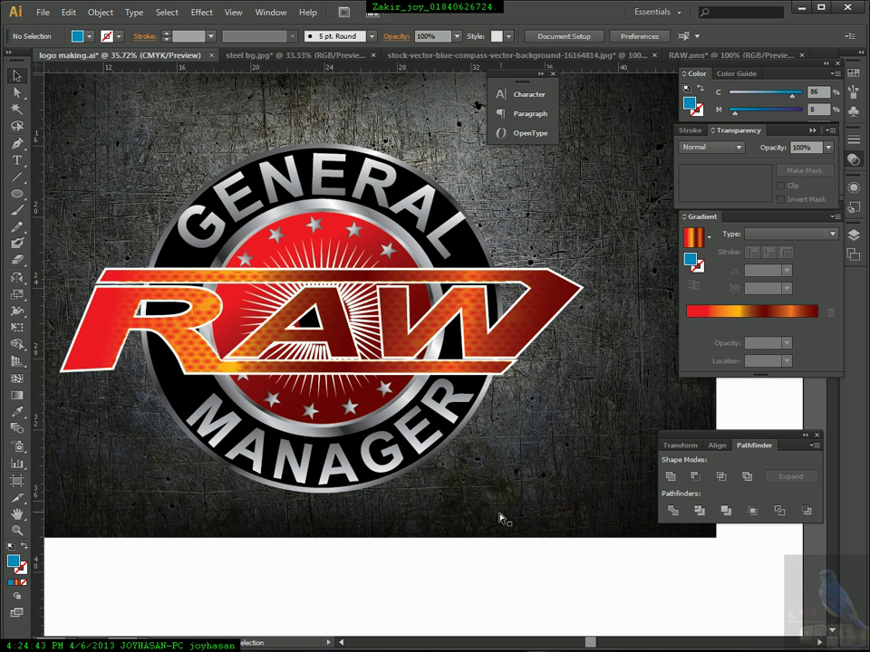
left_click(405, 310, "ctrl+alt")
left_click(407, 310, "ctrl+alt")
left_click_drag(533, 342, 465, 295)
left_click(463, 295)
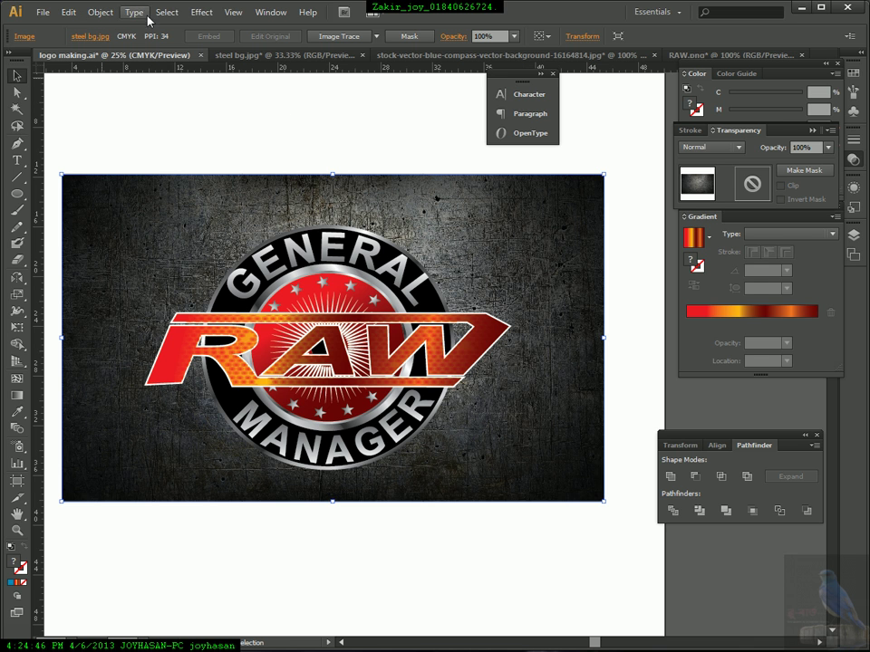
left_click(66, 12)
mouse_move(119, 261)
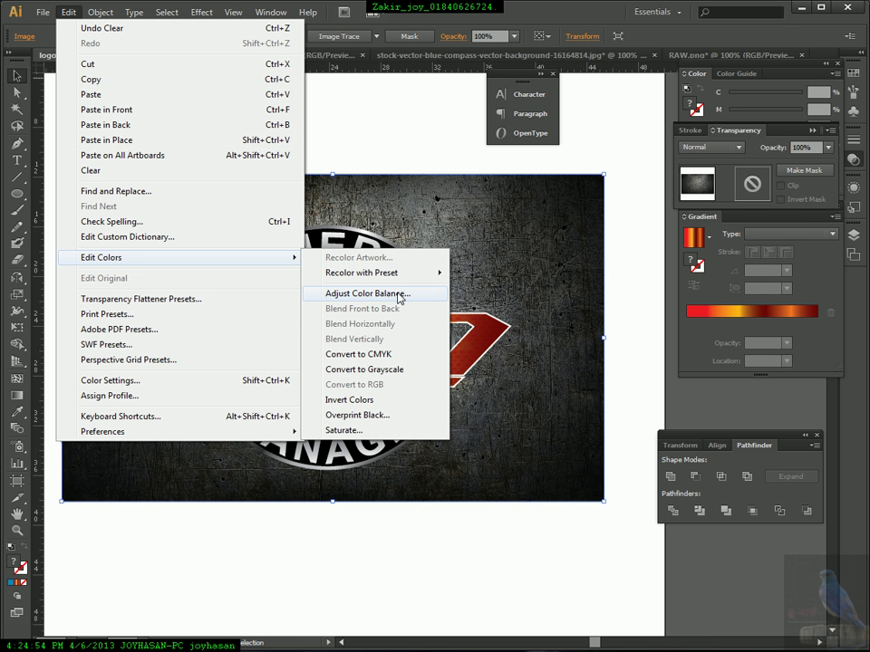
left_click(402, 297)
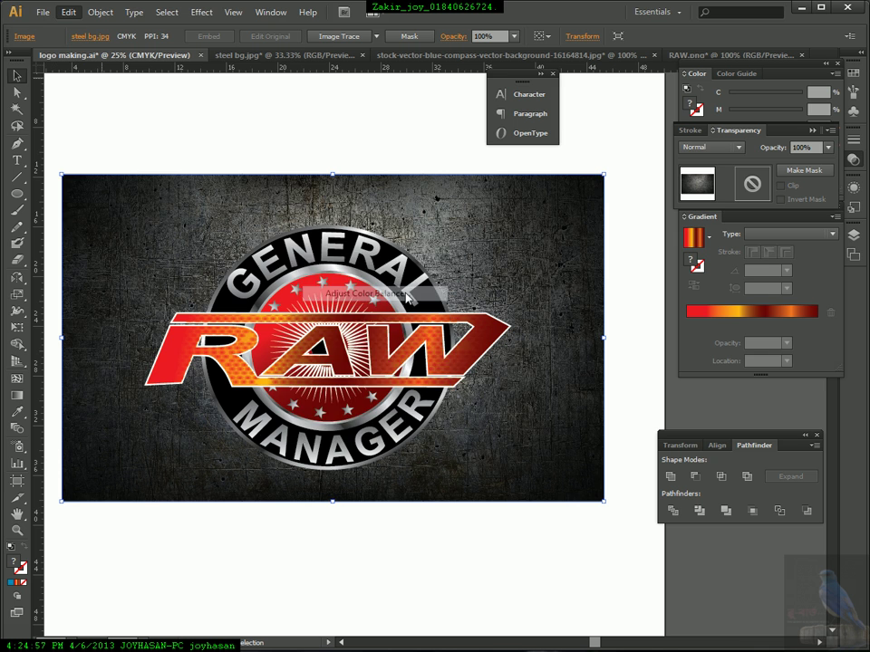
left_click_drag(434, 187, 659, 144)
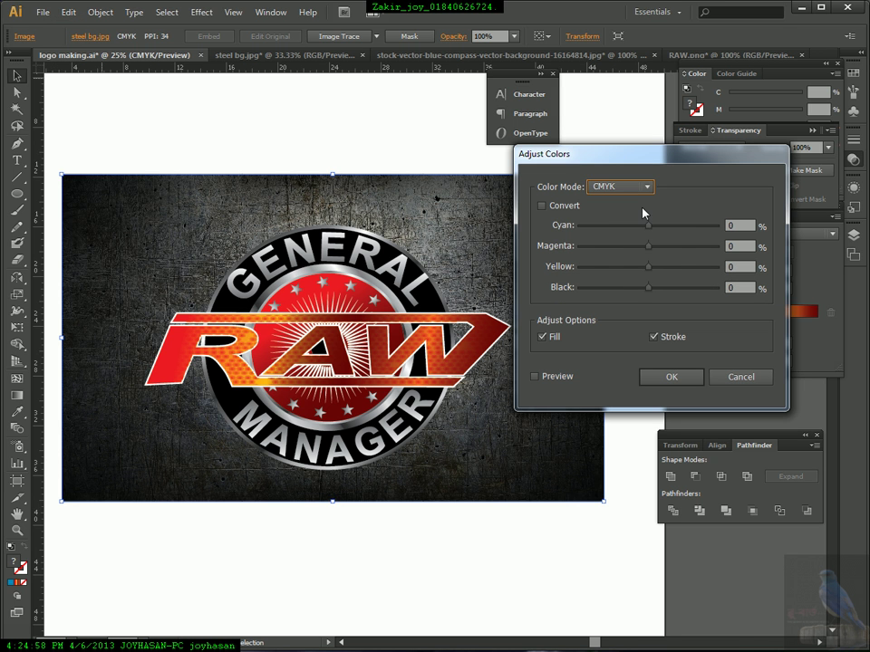
left_click(636, 188)
left_click(636, 189)
left_click(541, 206)
Preview and apply a background color balance of Cyan 41%, Magenta 4%, Yellow -3% and Black 41%.
left_click_drag(649, 225, 683, 227)
left_click_drag(646, 156, 680, 258)
left_click_drag(696, 345, 720, 381)
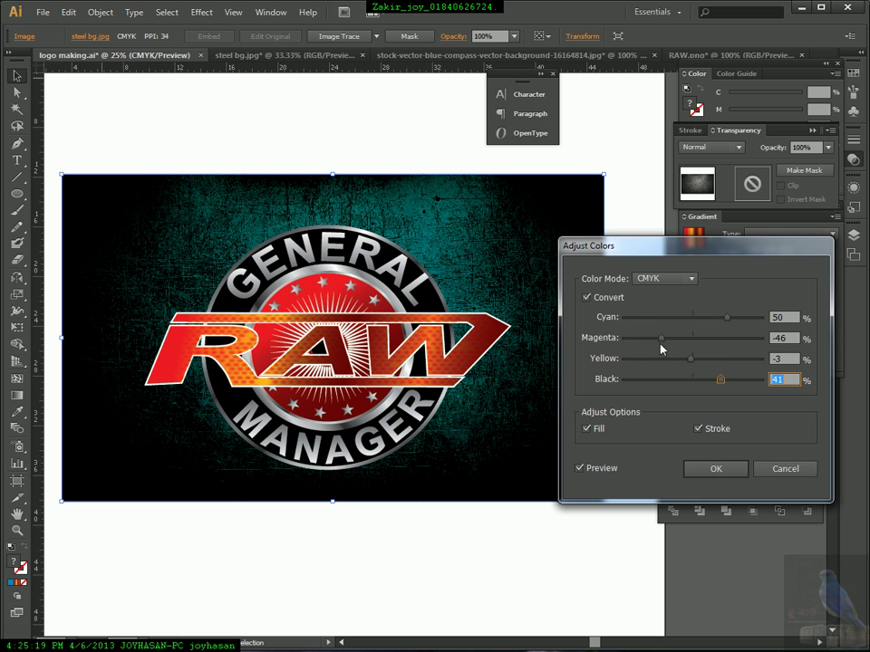
left_click_drag(661, 247, 651, 193)
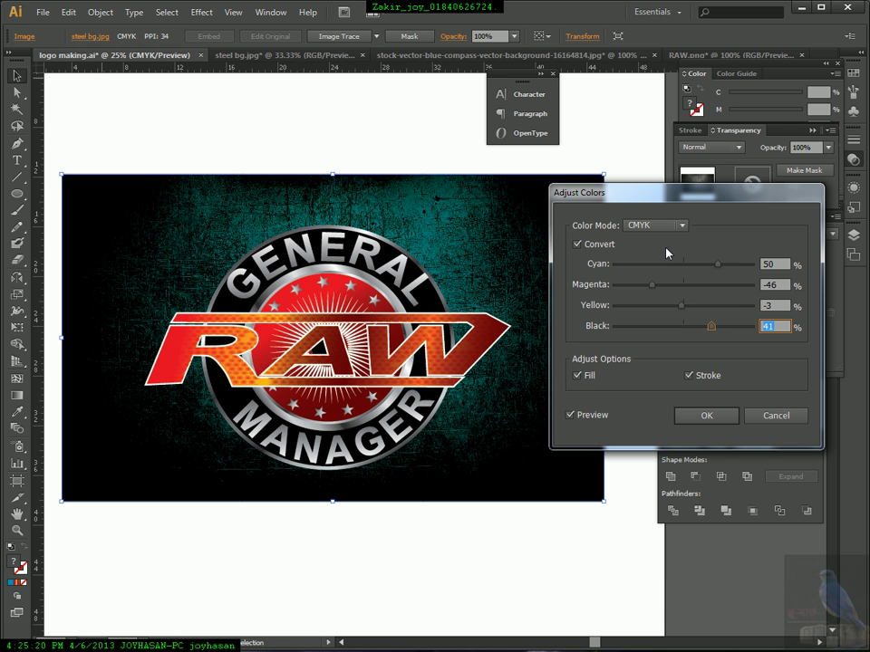
left_click_drag(651, 283, 711, 264)
left_click(707, 417)
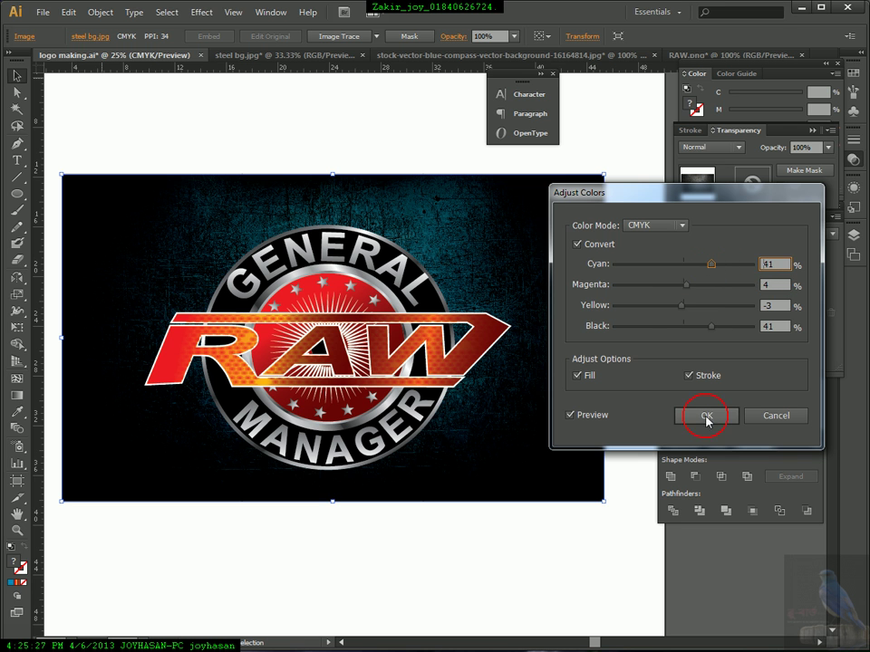
Deselect the background image, hide the panels and examine the badge against the recolored background.
left_click(381, 139)
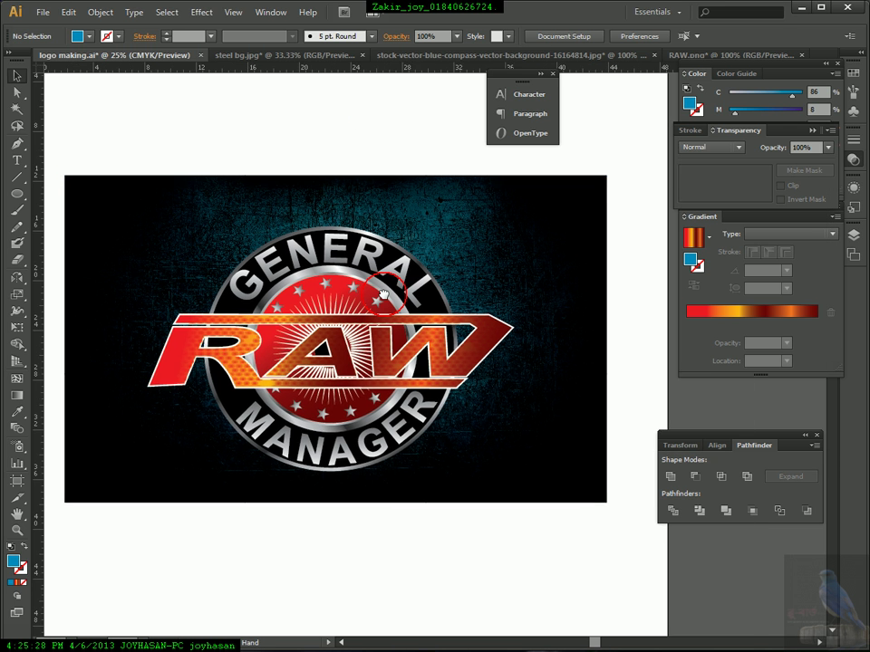
left_click_drag(383, 294, 408, 302)
key("Tab")
key("z")
left_click_drag(224, 233, 593, 414)
left_click_drag(465, 348, 578, 293)
left_click(505, 239, "alt")
left_click(504, 236, "alt")
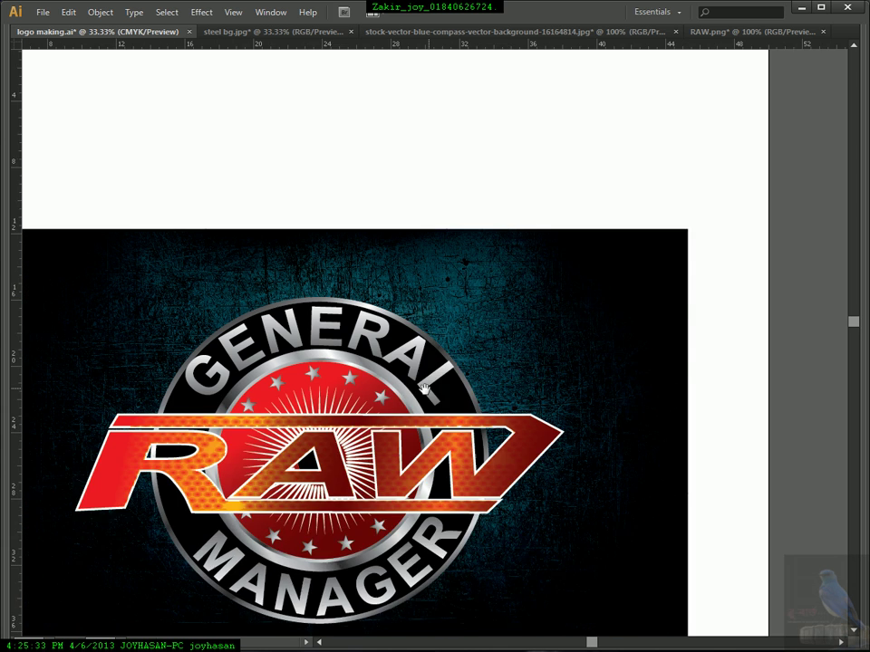
left_click_drag(423, 388, 458, 290)
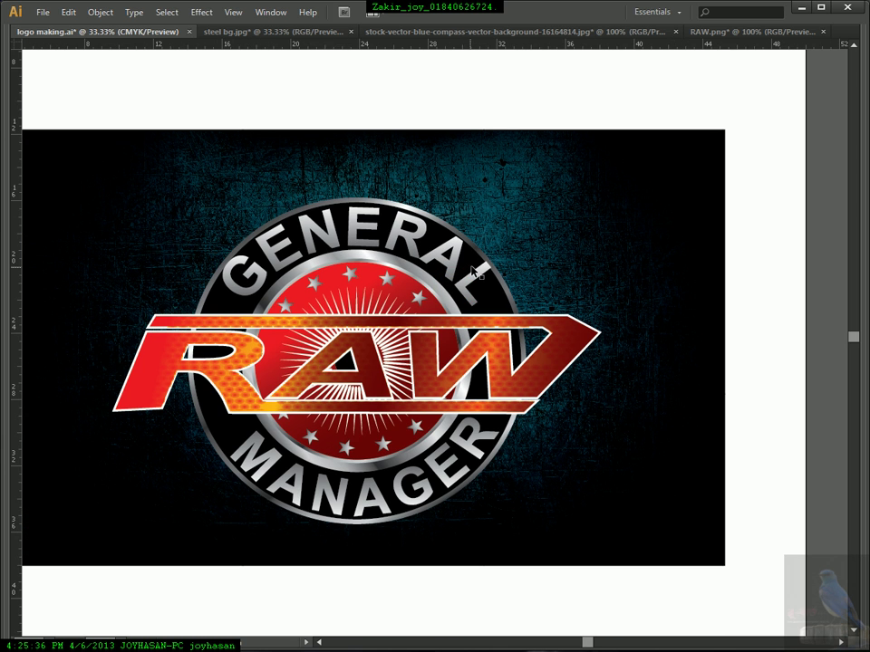
Test-move the badge's outer metallic ring away from the black circle, and undo the move.
left_click_drag(308, 149, 548, 317)
left_click(432, 276)
left_click_drag(405, 274, 453, 199)
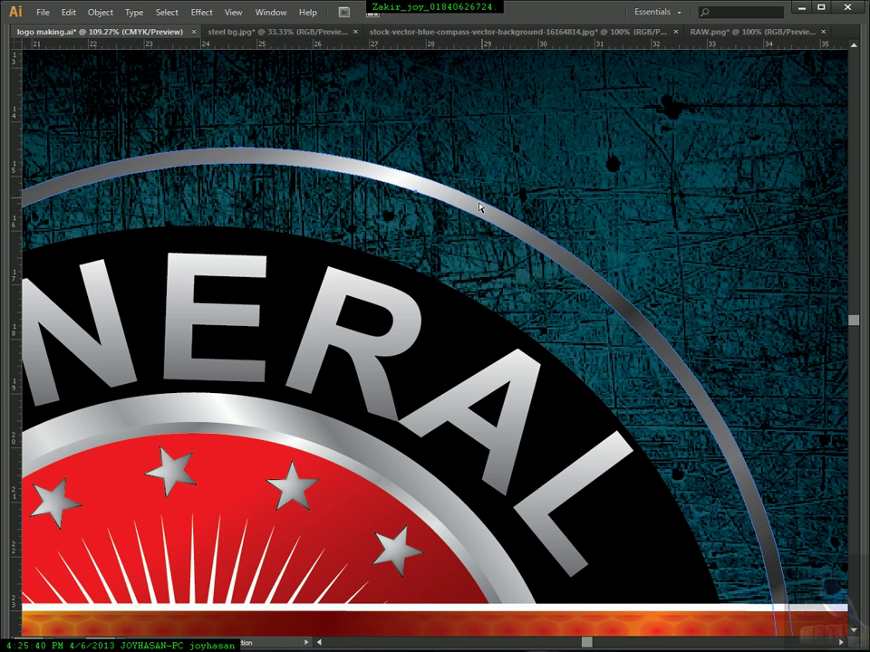
key("ctrl+z")
key("a")
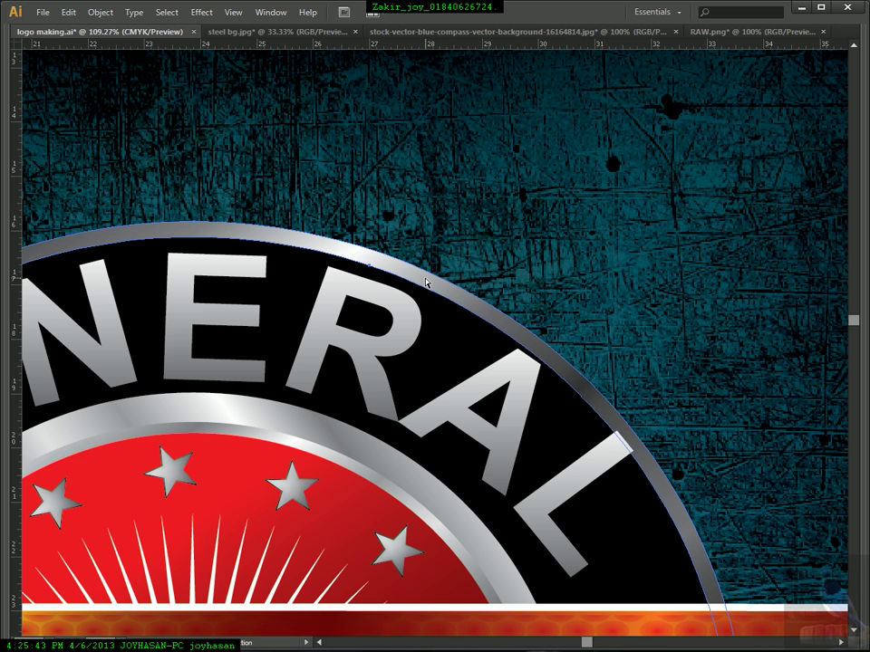
Add a slightly enlarged copy of the outer metallic ring around the badge as a thicker rim, and deselect it.
key("v")
mouse_move(207, 223)
left_mouse_down()
mouse_move(194, 219)
mouse_move(196, 207)
left_mouse_up()
left_click(517, 349, "ctrl+alt")
left_click(520, 350, "ctrl+alt")
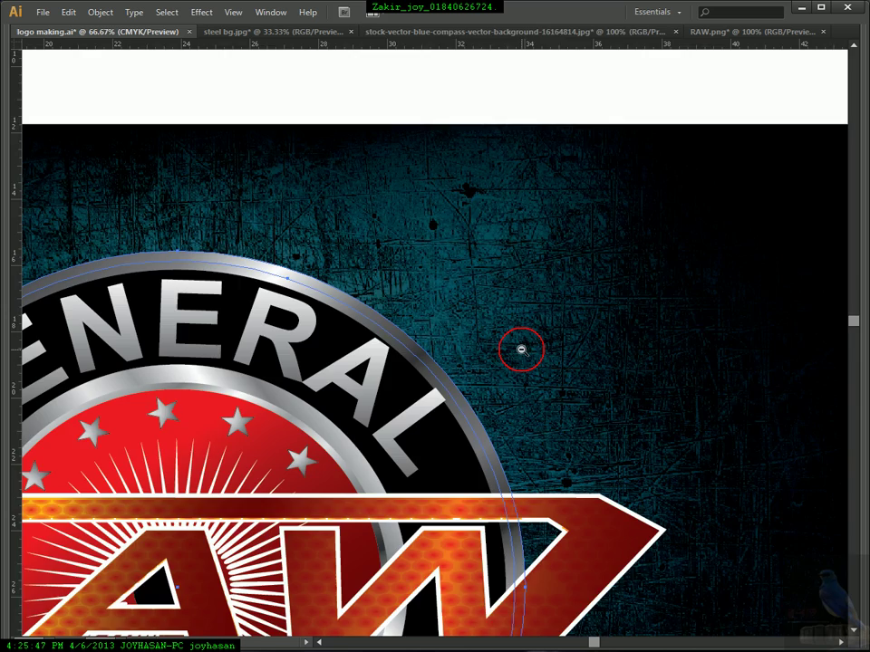
left_click(520, 349, "ctrl+alt")
left_click_drag(450, 372, 670, 232)
left_click_drag(398, 120, 637, 359)
left_click(425, 93)
left_click_drag(428, 178, 384, 137)
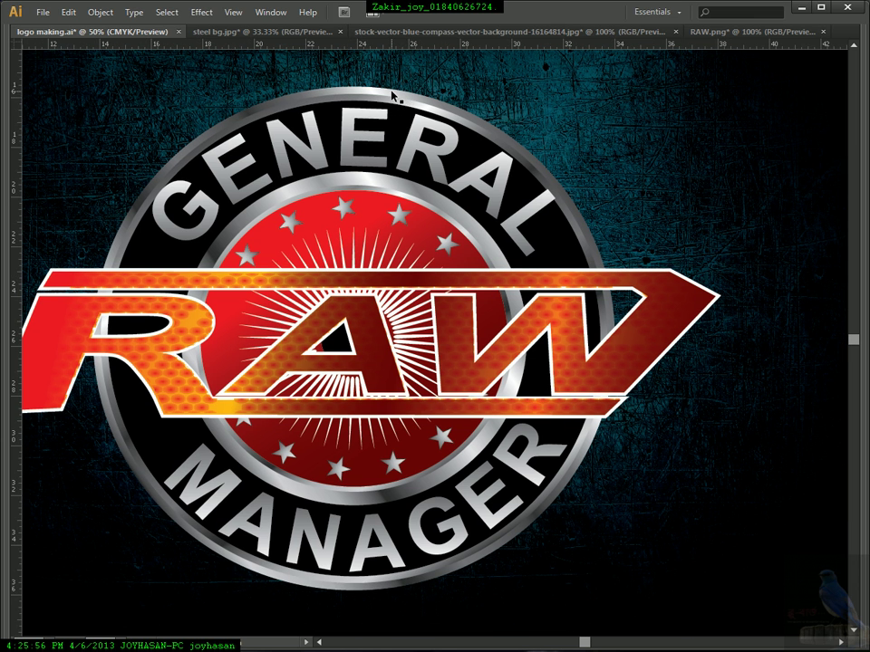
Show the hidden panels, slightly enlarge the badge's outermost metallic ring about its centre for a thicker rim, and deselect it.
left_click_drag(438, 107, 431, 142)
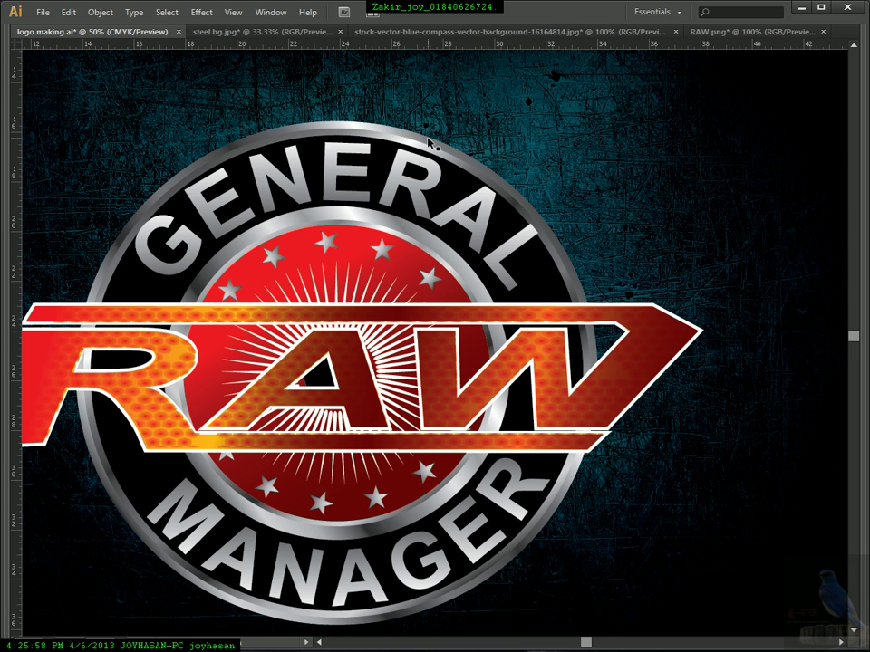
key("Tab")
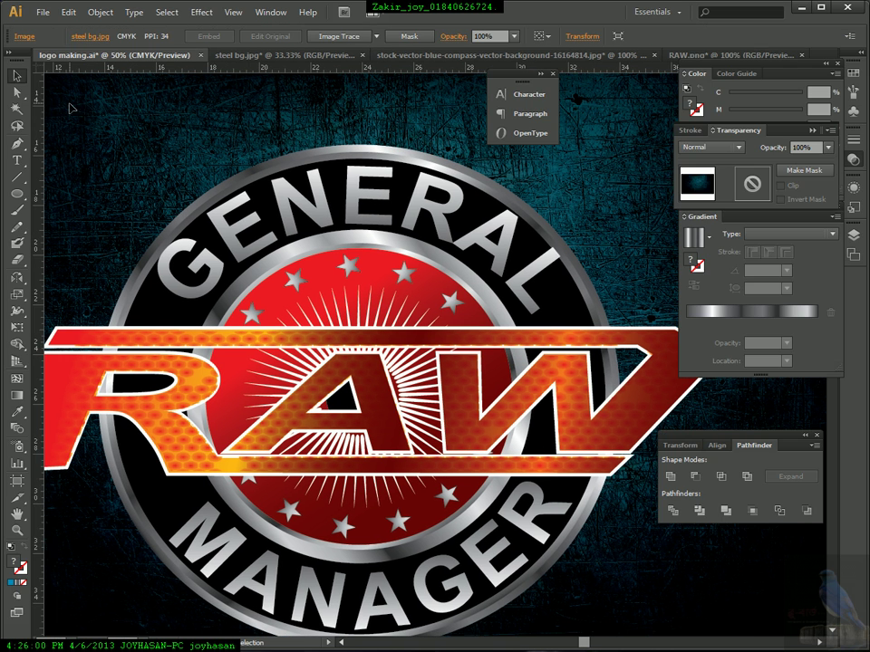
key("Tab")
key("Tab")
left_click_drag(16, 93, 78, 109)
left_click(312, 154)
left_click(312, 153)
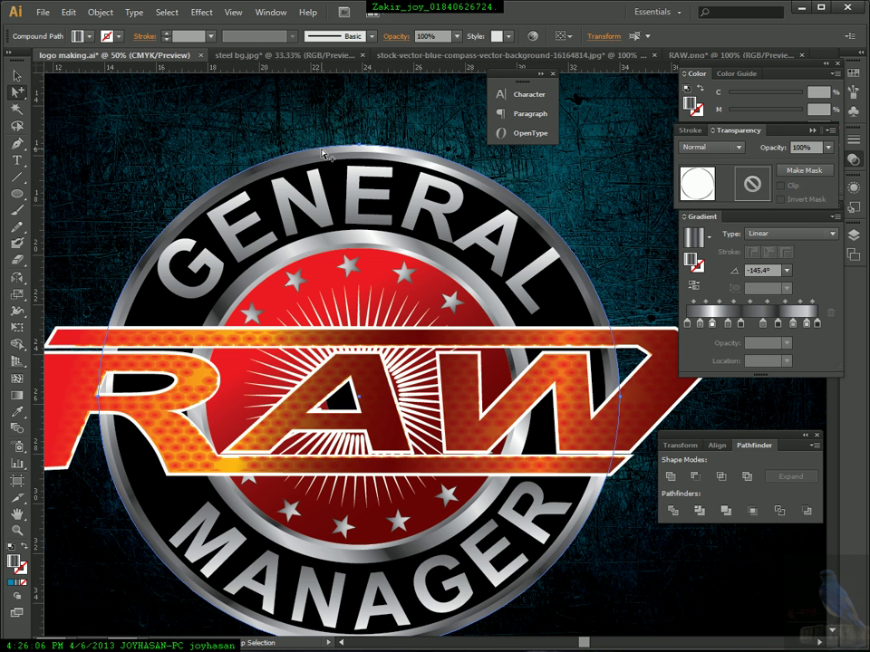
key("v")
left_click_drag(359, 143, 360, 138)
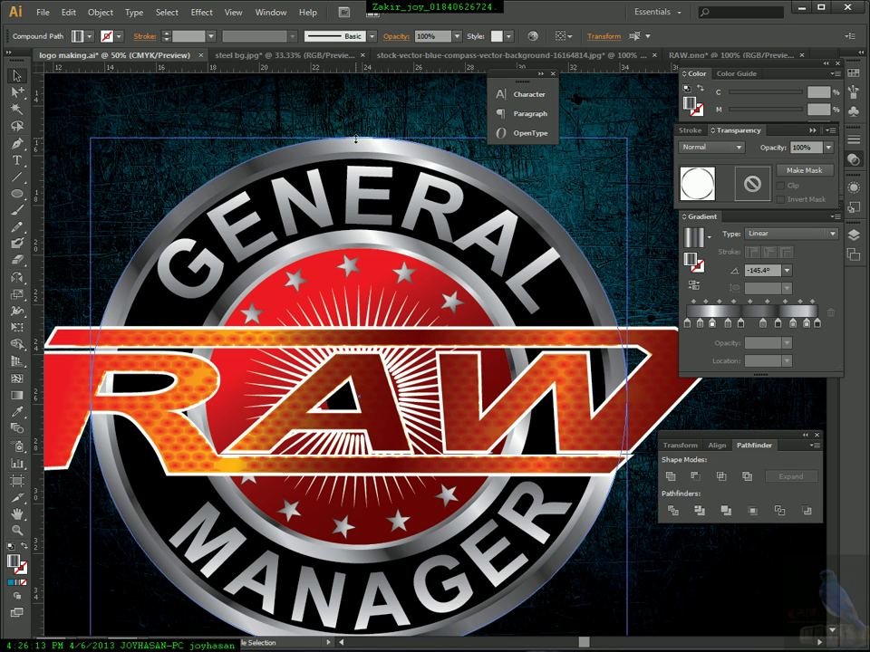
left_click(427, 305)
left_click(428, 302, "ctrl+alt")
left_click_drag(443, 315, 434, 251)
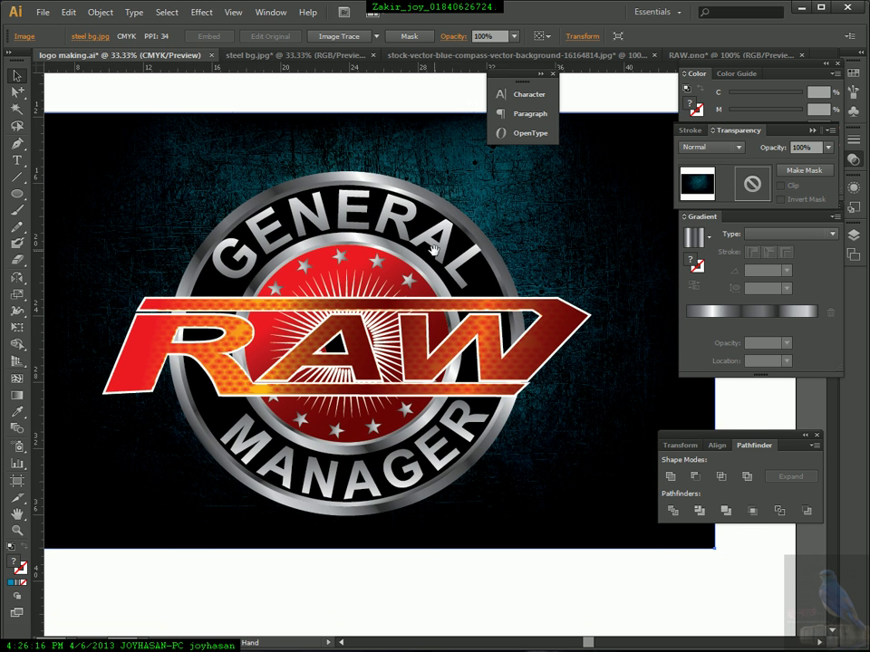
Try stretching the pattern image over the RAW lettering horizontally, undo the width changes, and deselect the image.
left_click(205, 360)
left_click_drag(95, 347, 68, 349)
key("ctrl+z")
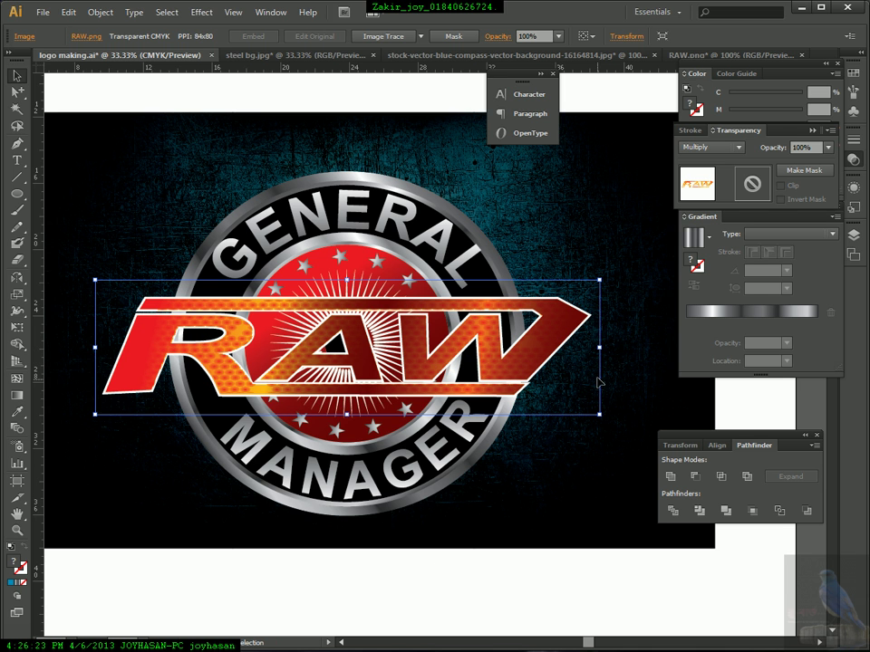
left_click_drag(601, 349, 612, 348)
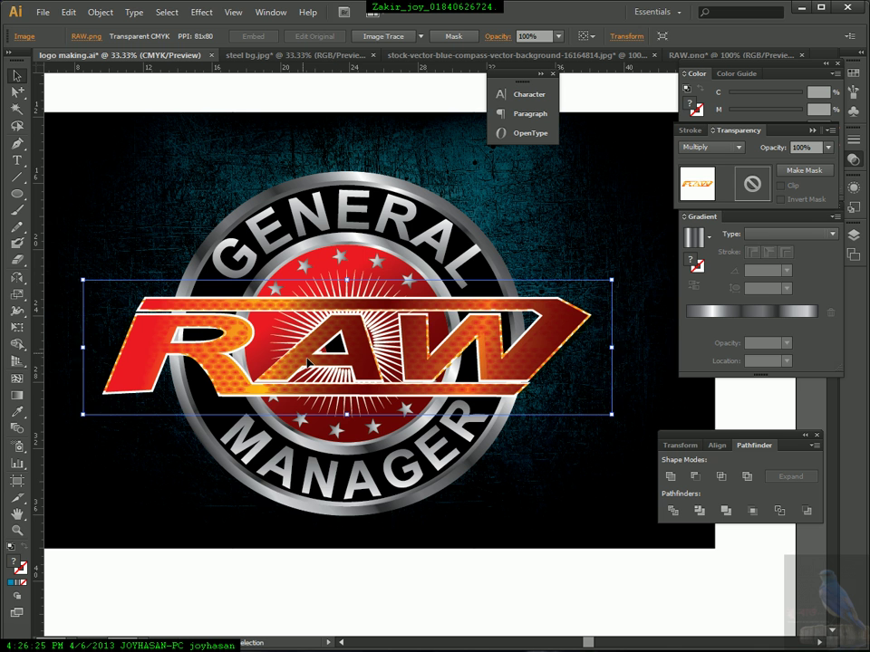
key("ctrl+z")
left_click(473, 586)
left_click_drag(451, 354, 464, 380)
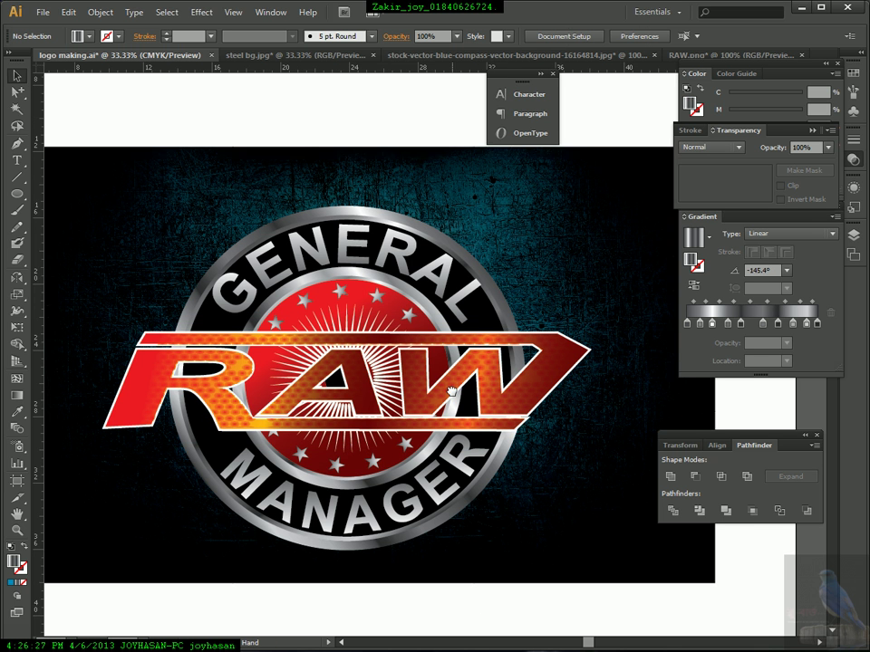